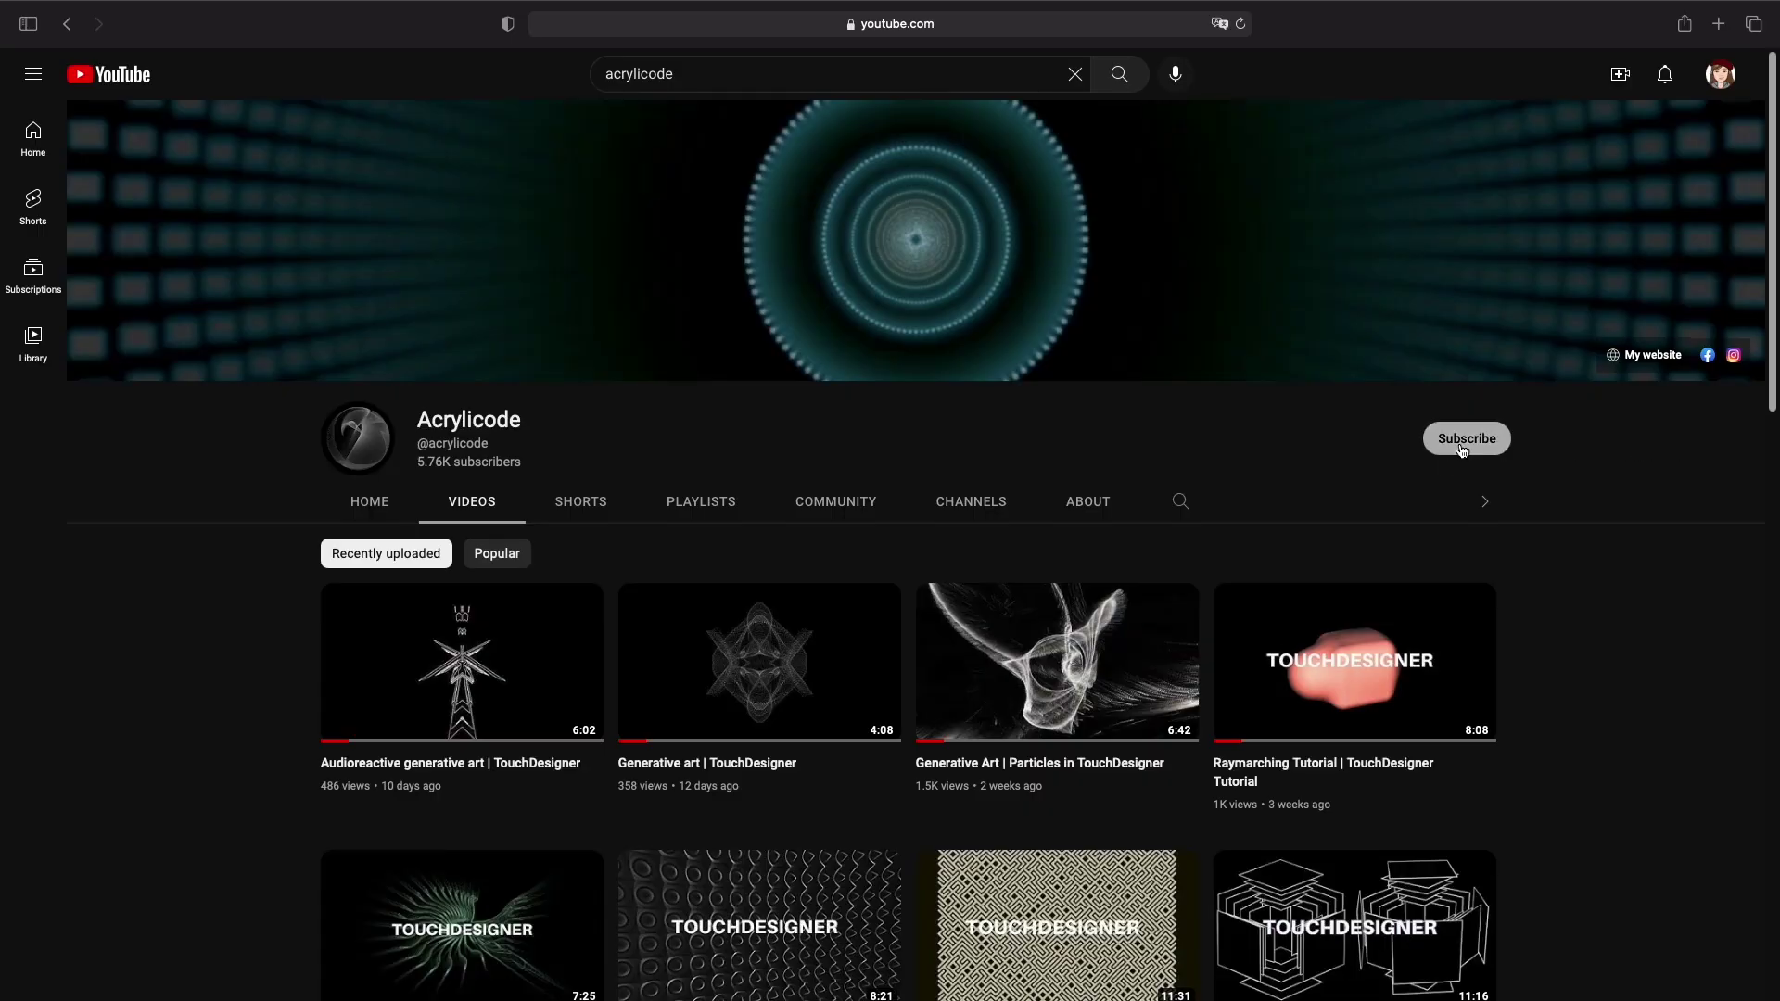
Step: Subscribe to the Acrylicode channel and set its notifications to All
{"action": "left_click", "coordinate": [1462, 449]}
{"action": "left_click", "coordinate": [1494, 449]}
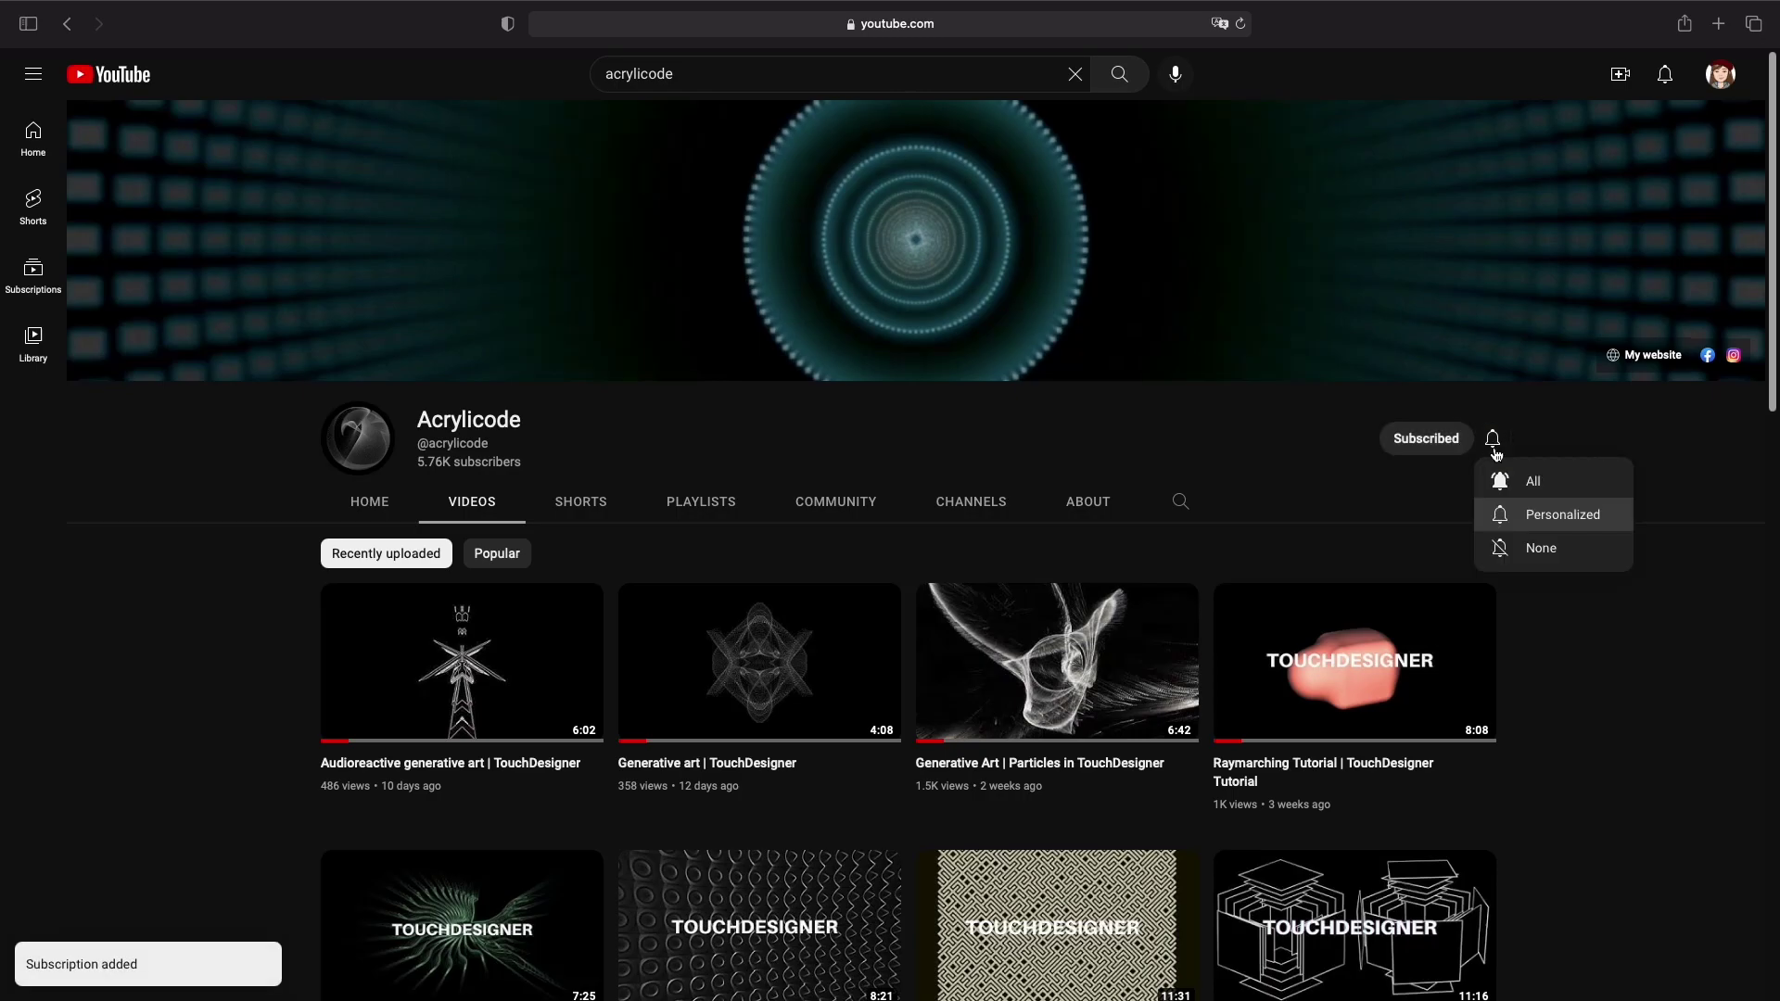
{"action": "left_click", "coordinate": [1531, 484]}
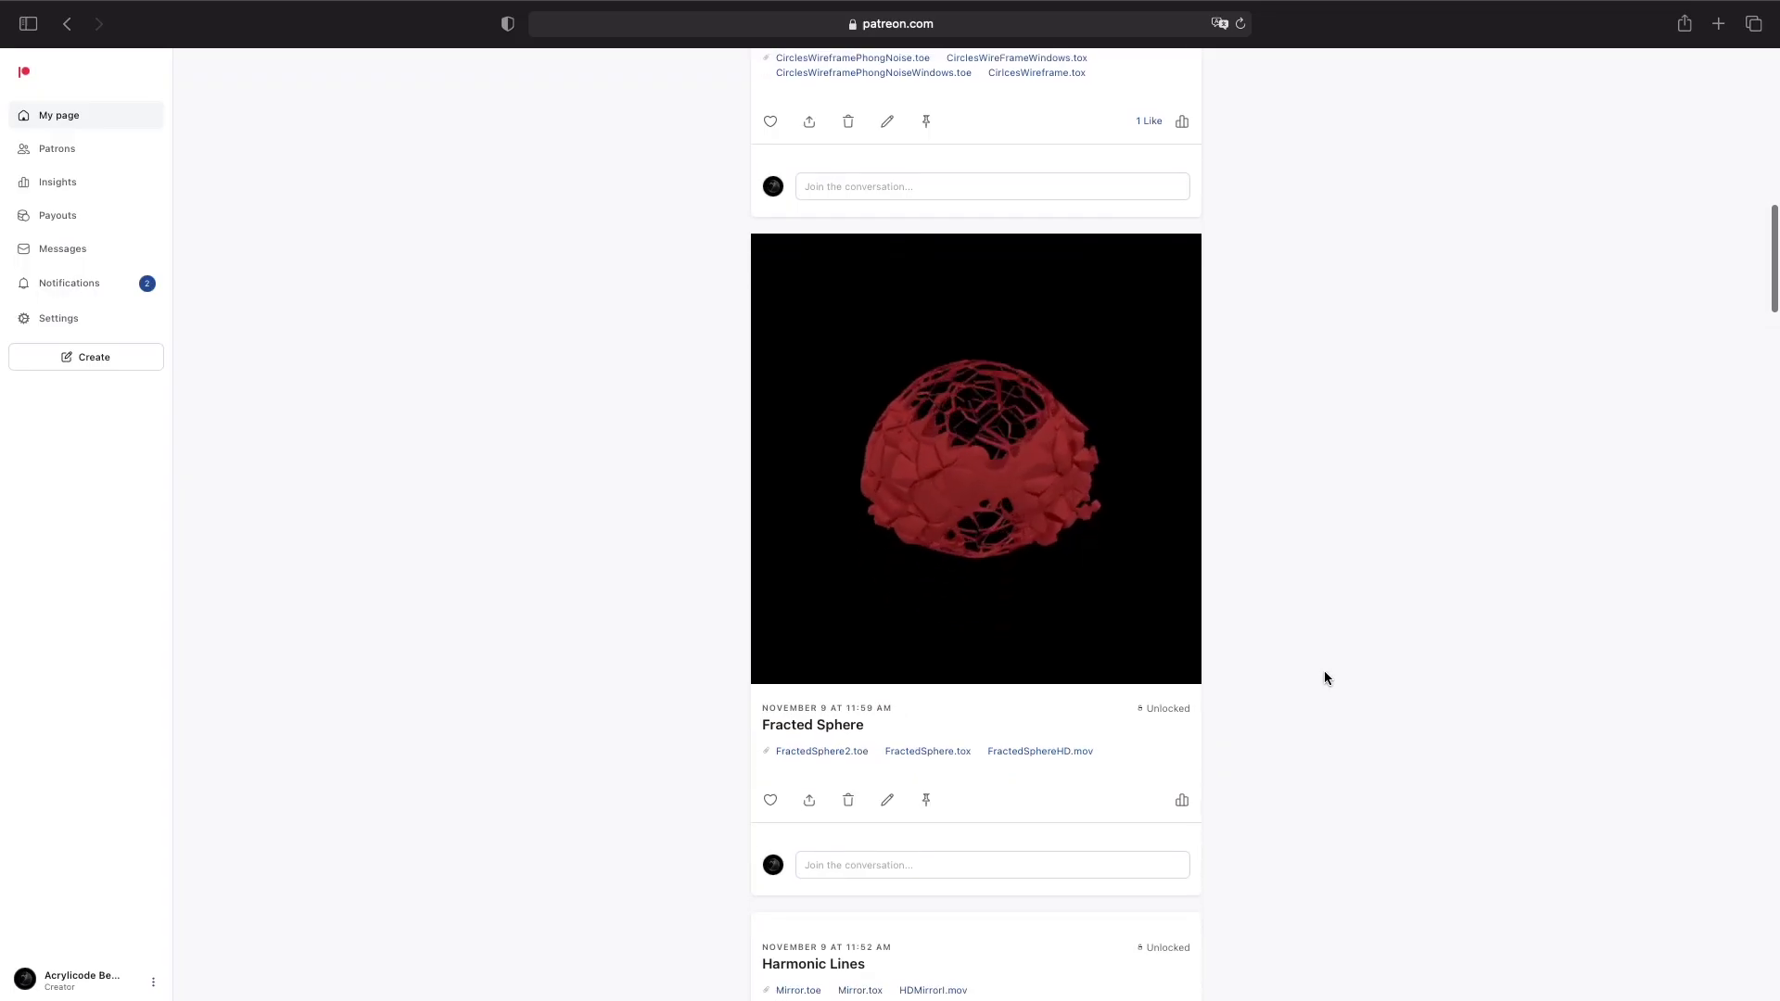
Step: Look through the project file posts on the Acrylicode Patreon page
{"action": "scroll", "coordinate": [1325, 673], "scroll_direction": "down", "scroll_amount": 5}
{"action": "scroll", "coordinate": [1324, 676], "scroll_direction": "down", "scroll_amount": 5}
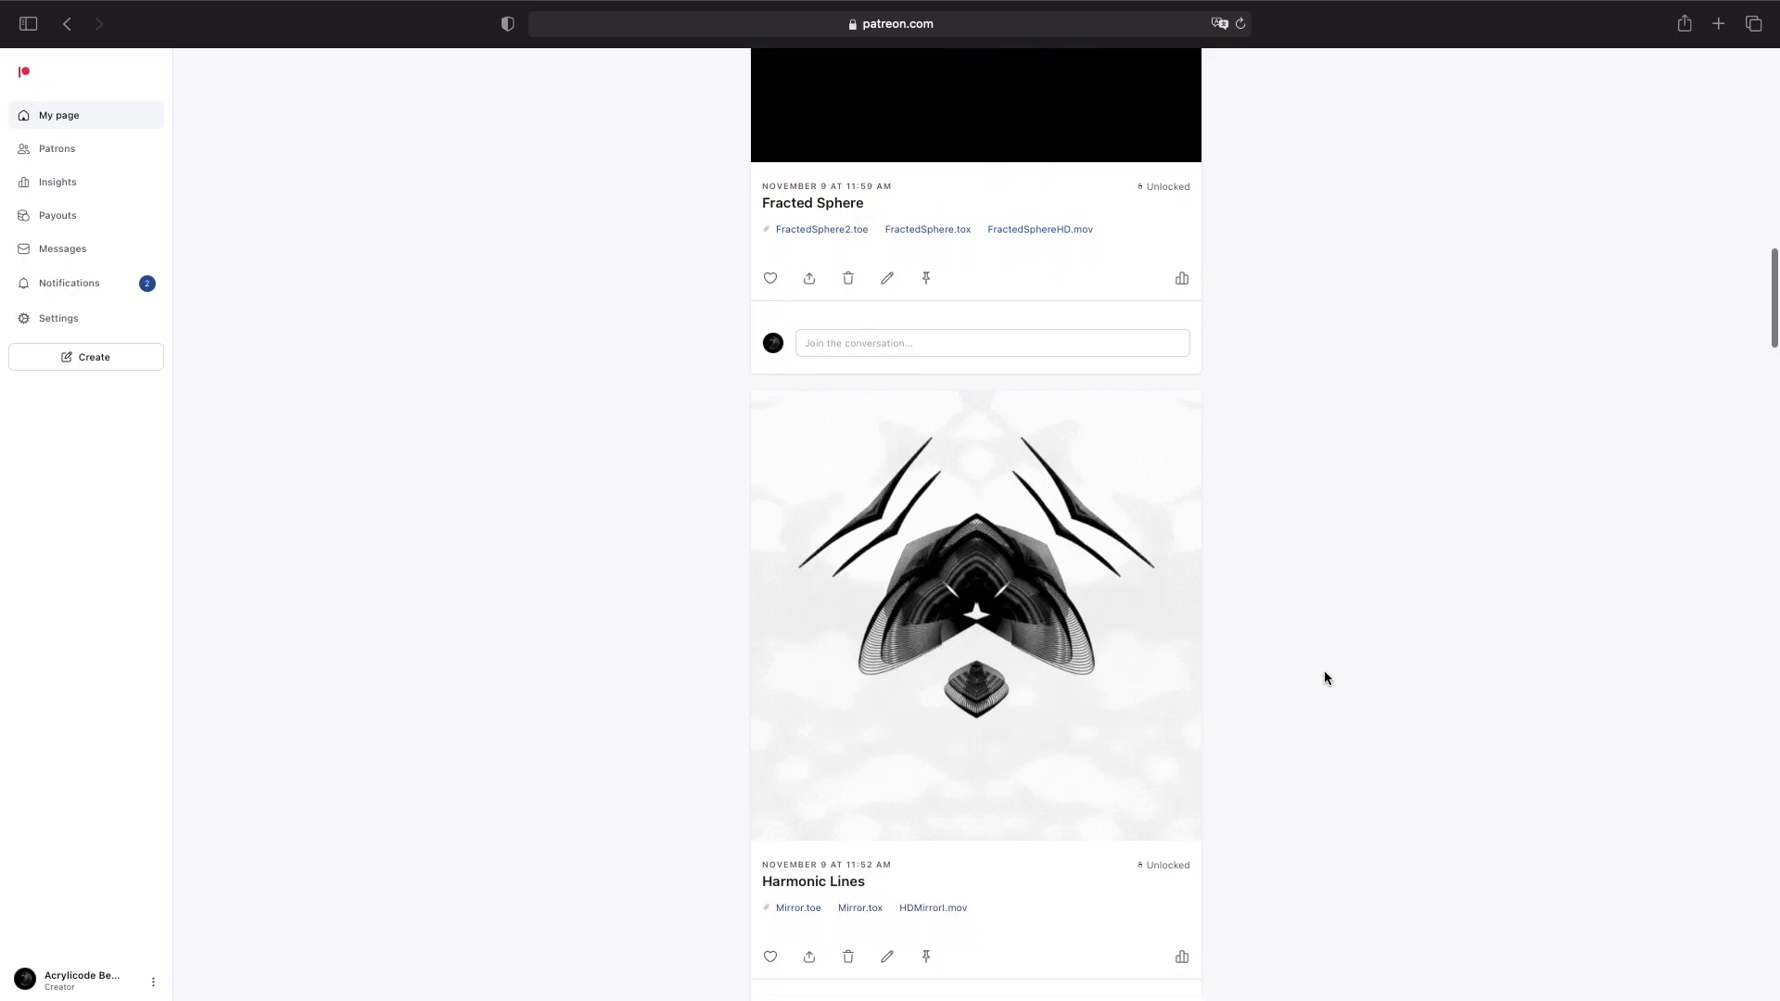
{"action": "scroll", "coordinate": [1324, 671], "scroll_direction": "down", "scroll_amount": 2}
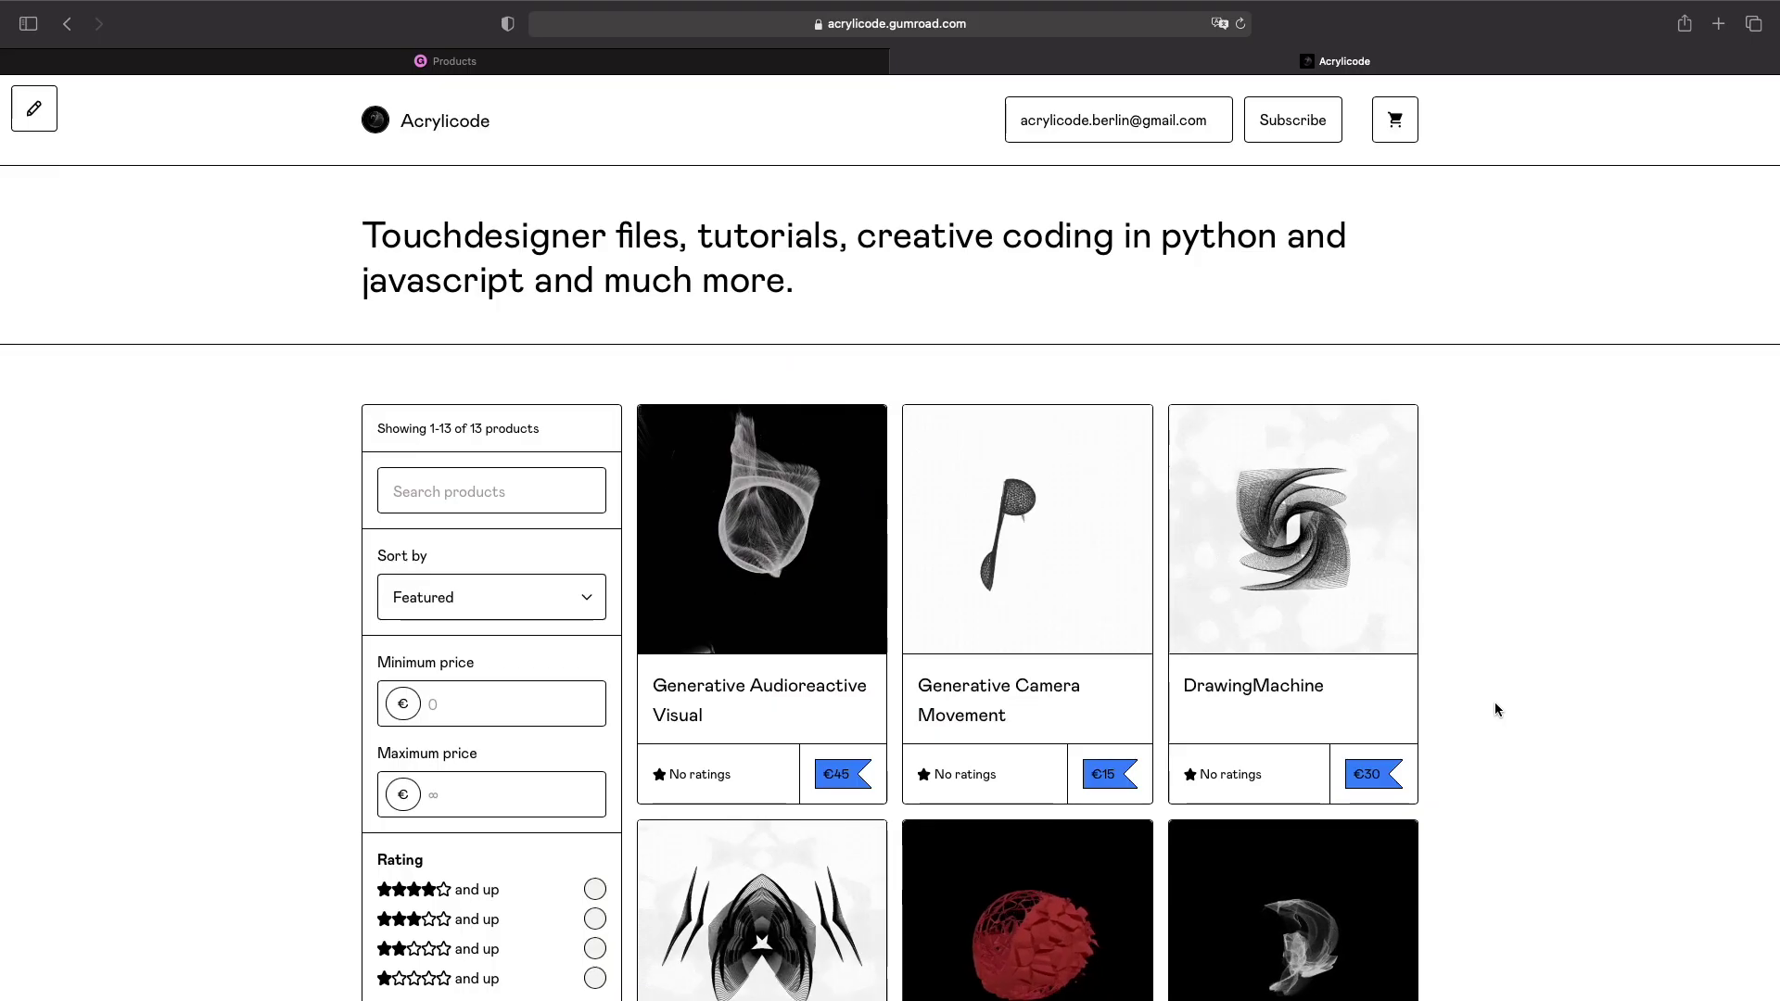
Step: Look through the TouchDesigner products offered in the Acrylicode Gumroad store
{"action": "scroll", "coordinate": [1495, 703], "scroll_direction": "down", "scroll_amount": 2}
{"action": "scroll", "coordinate": [1494, 703], "scroll_direction": "down", "scroll_amount": 1}
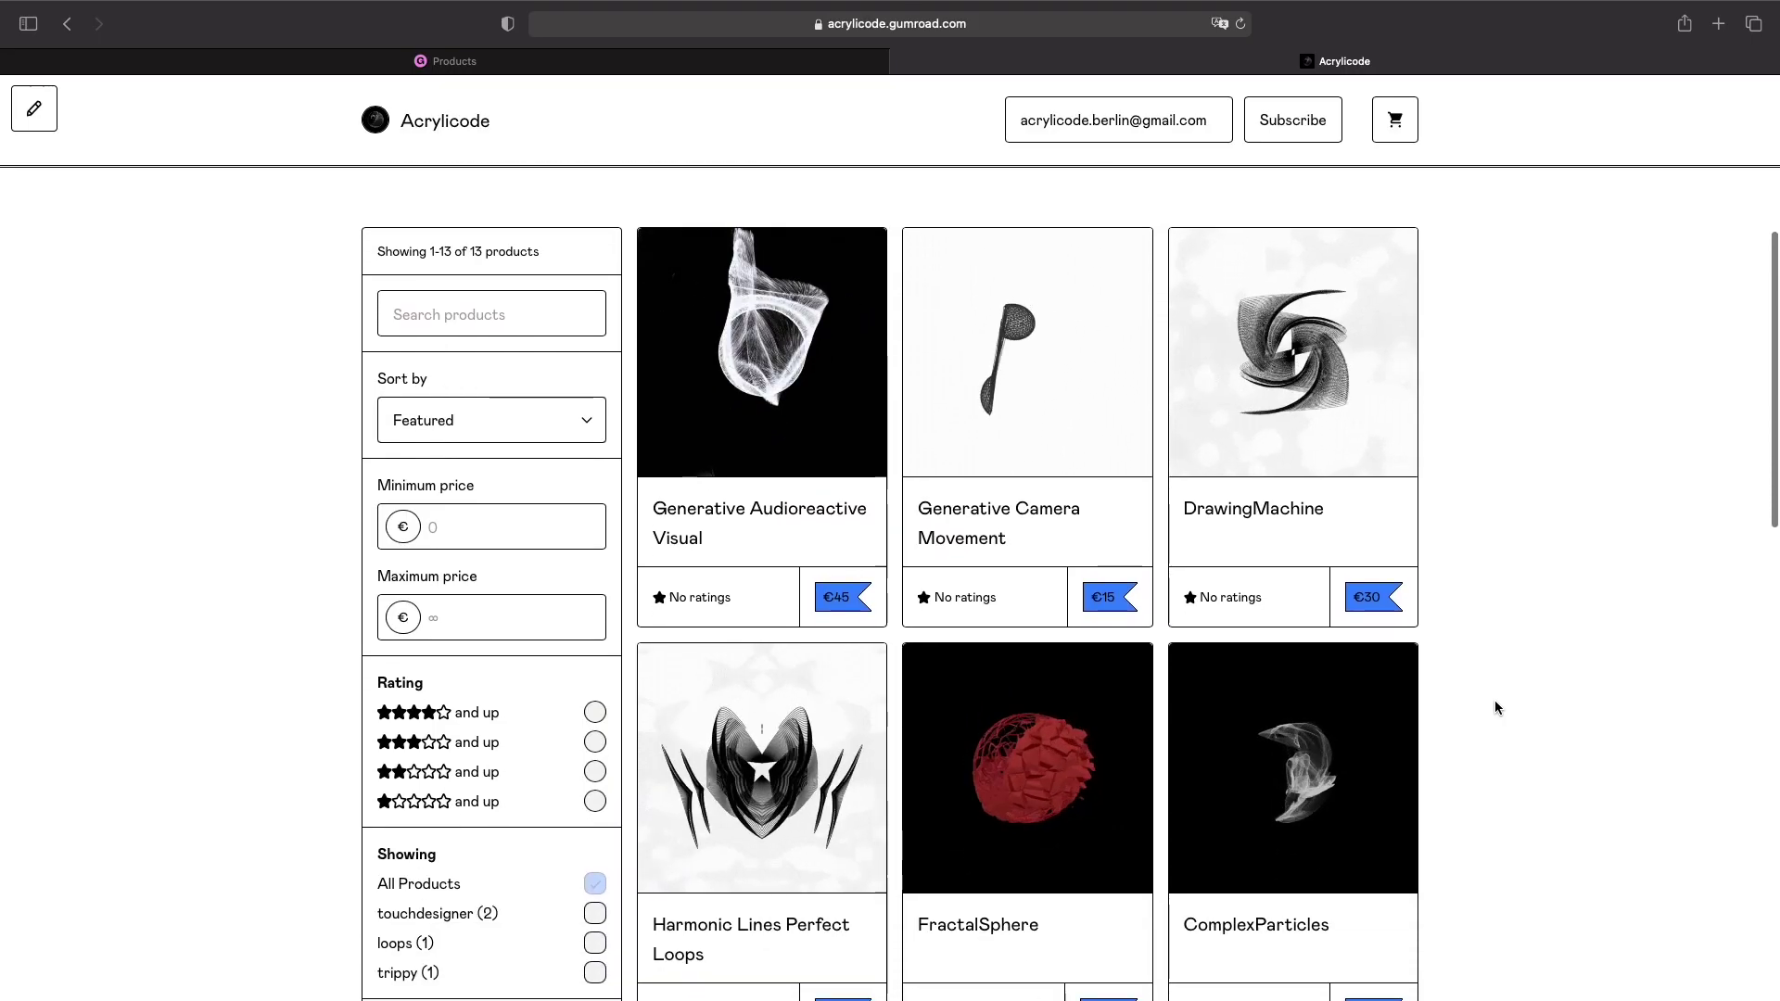
{"action": "scroll", "coordinate": [1494, 699], "scroll_direction": "down", "scroll_amount": 3}
{"action": "scroll", "coordinate": [1495, 708], "scroll_direction": "down", "scroll_amount": 5}
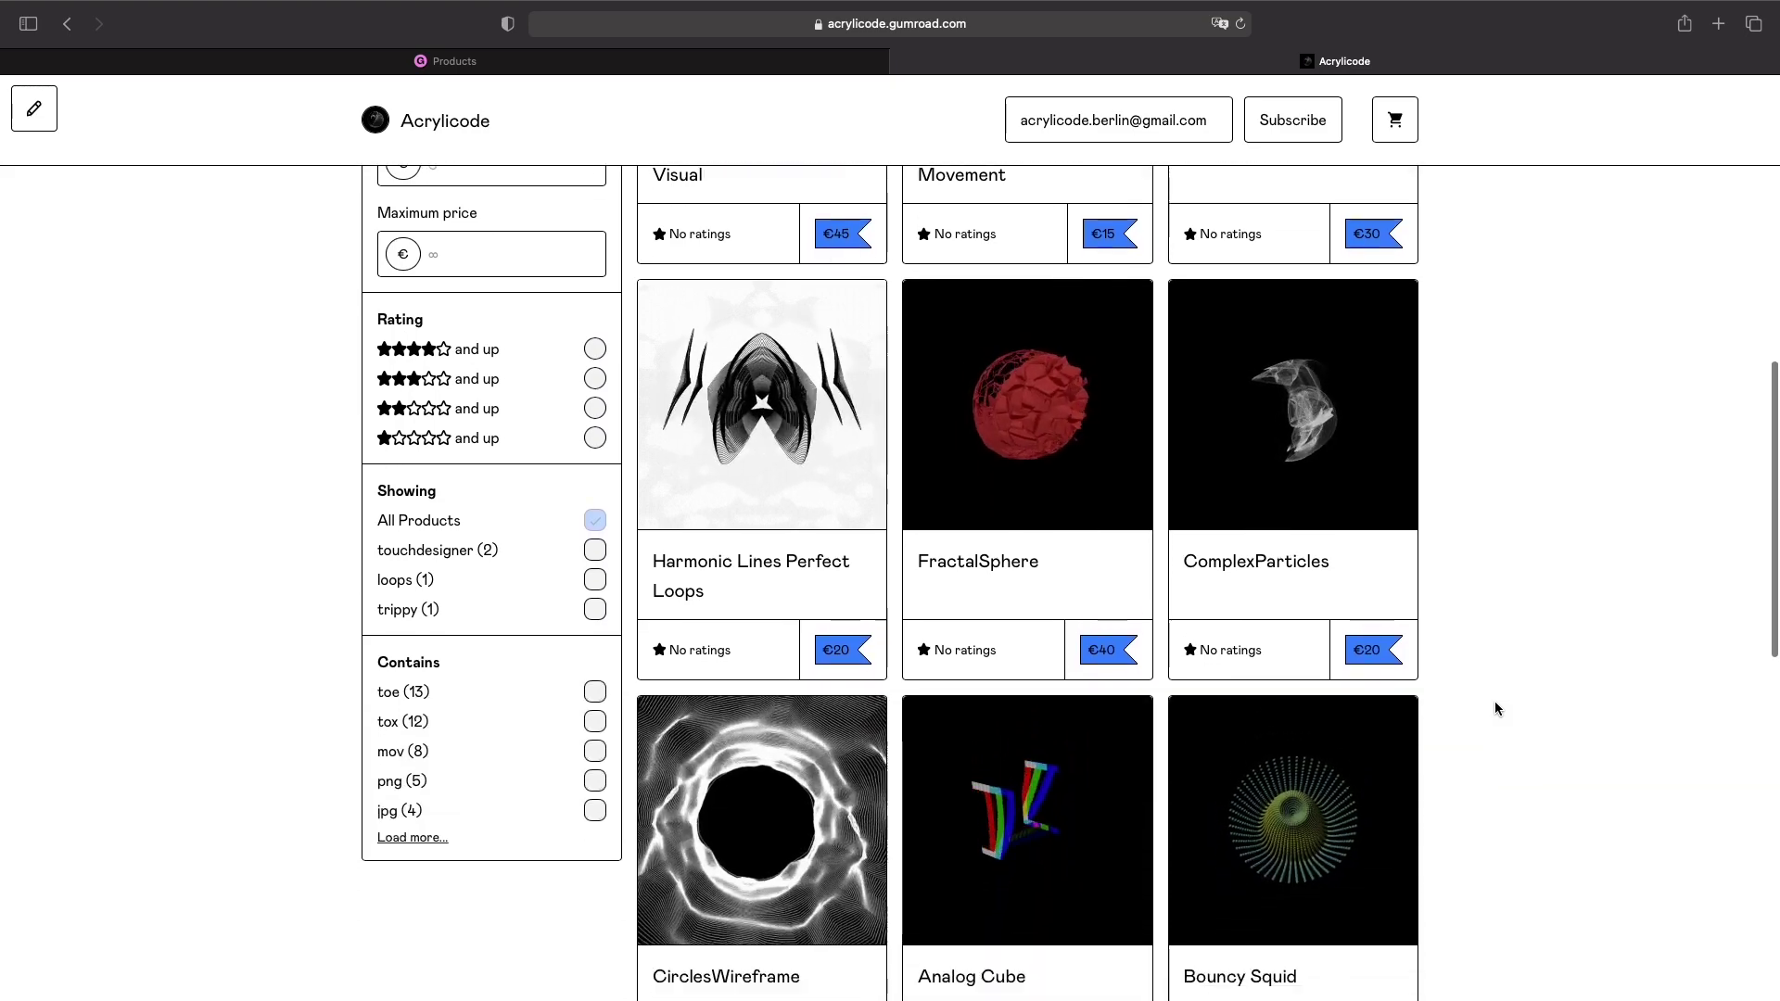
{"action": "scroll", "coordinate": [1490, 709], "scroll_direction": "down", "scroll_amount": 3}
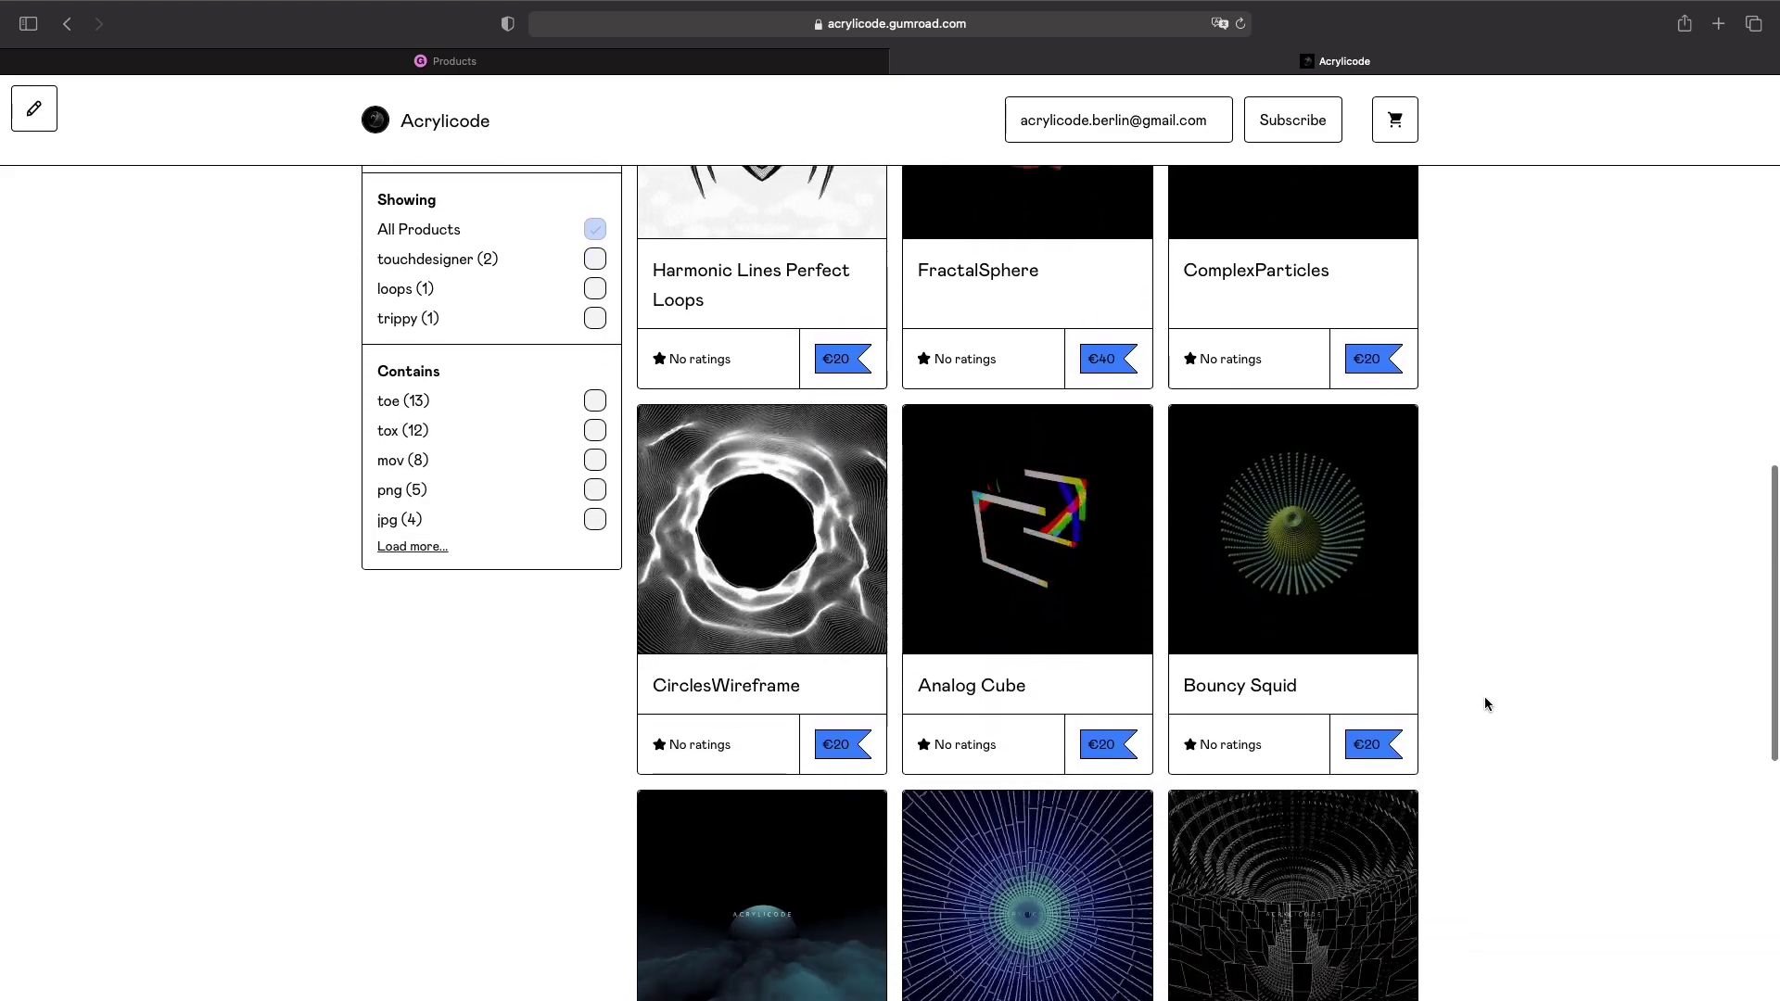
{"action": "scroll", "coordinate": [1486, 705], "scroll_direction": "down", "scroll_amount": 4}
{"action": "scroll", "coordinate": [1487, 704], "scroll_direction": "down", "scroll_amount": 1}
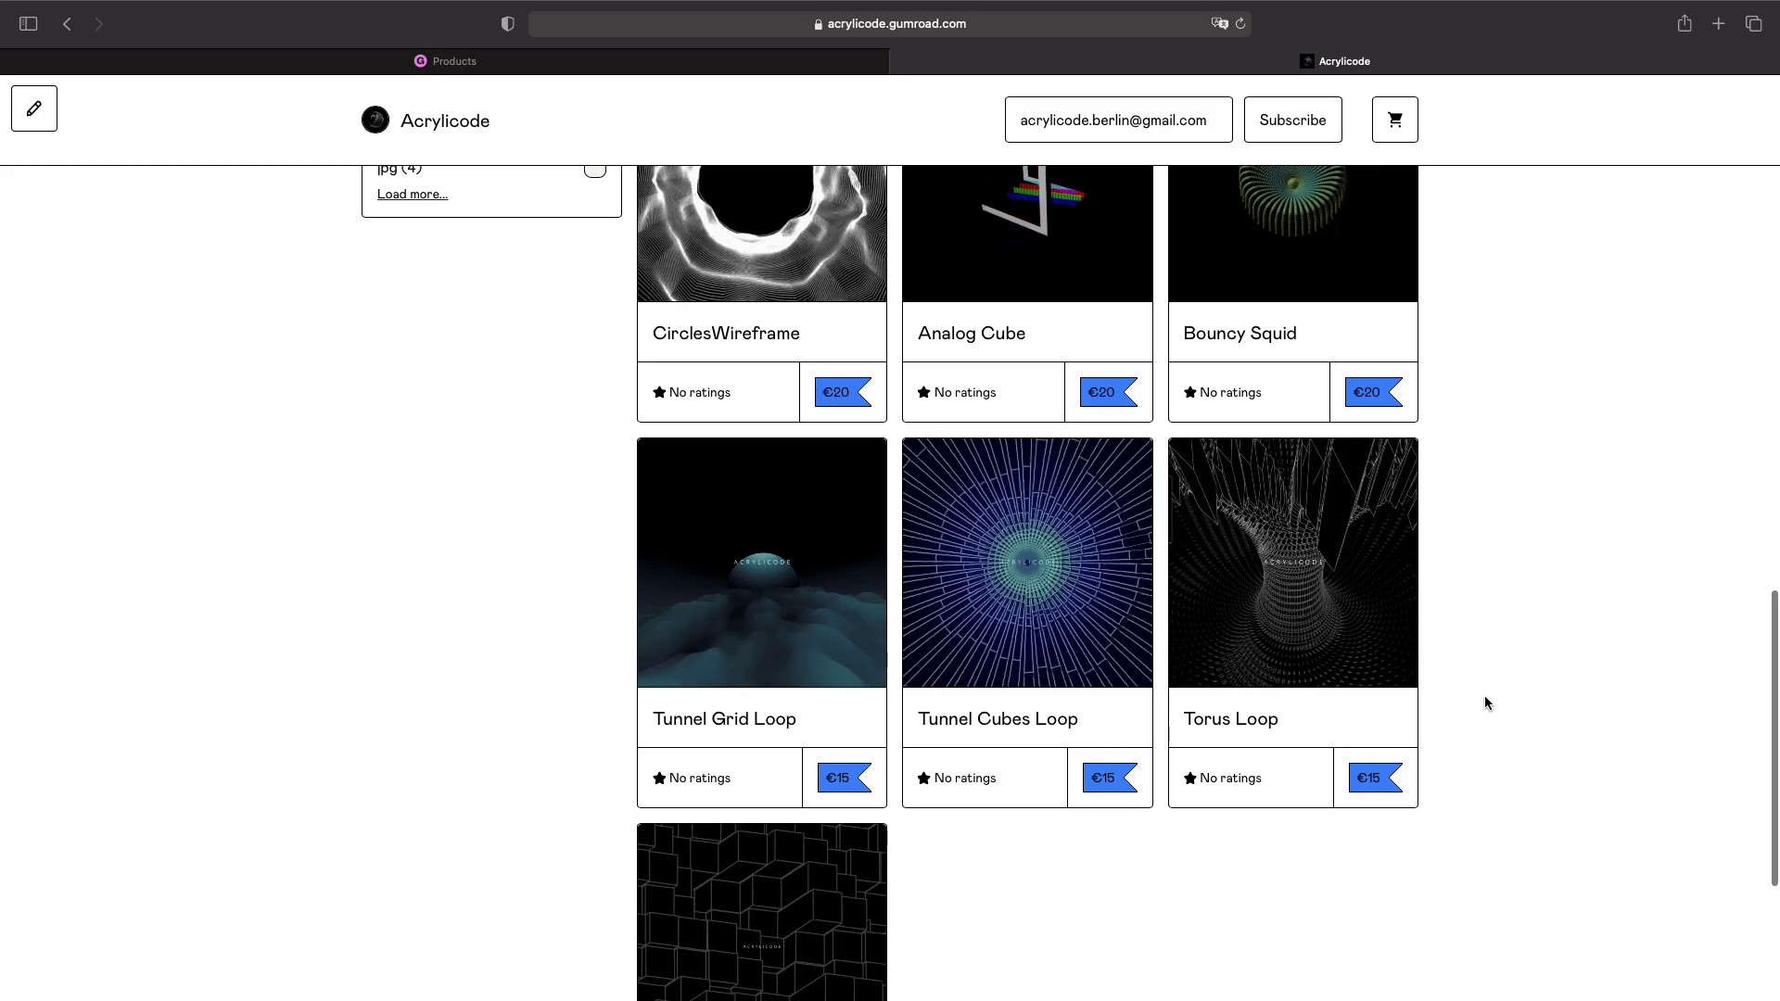
{"action": "scroll", "coordinate": [1569, 560], "scroll_direction": "up", "scroll_amount": 12}
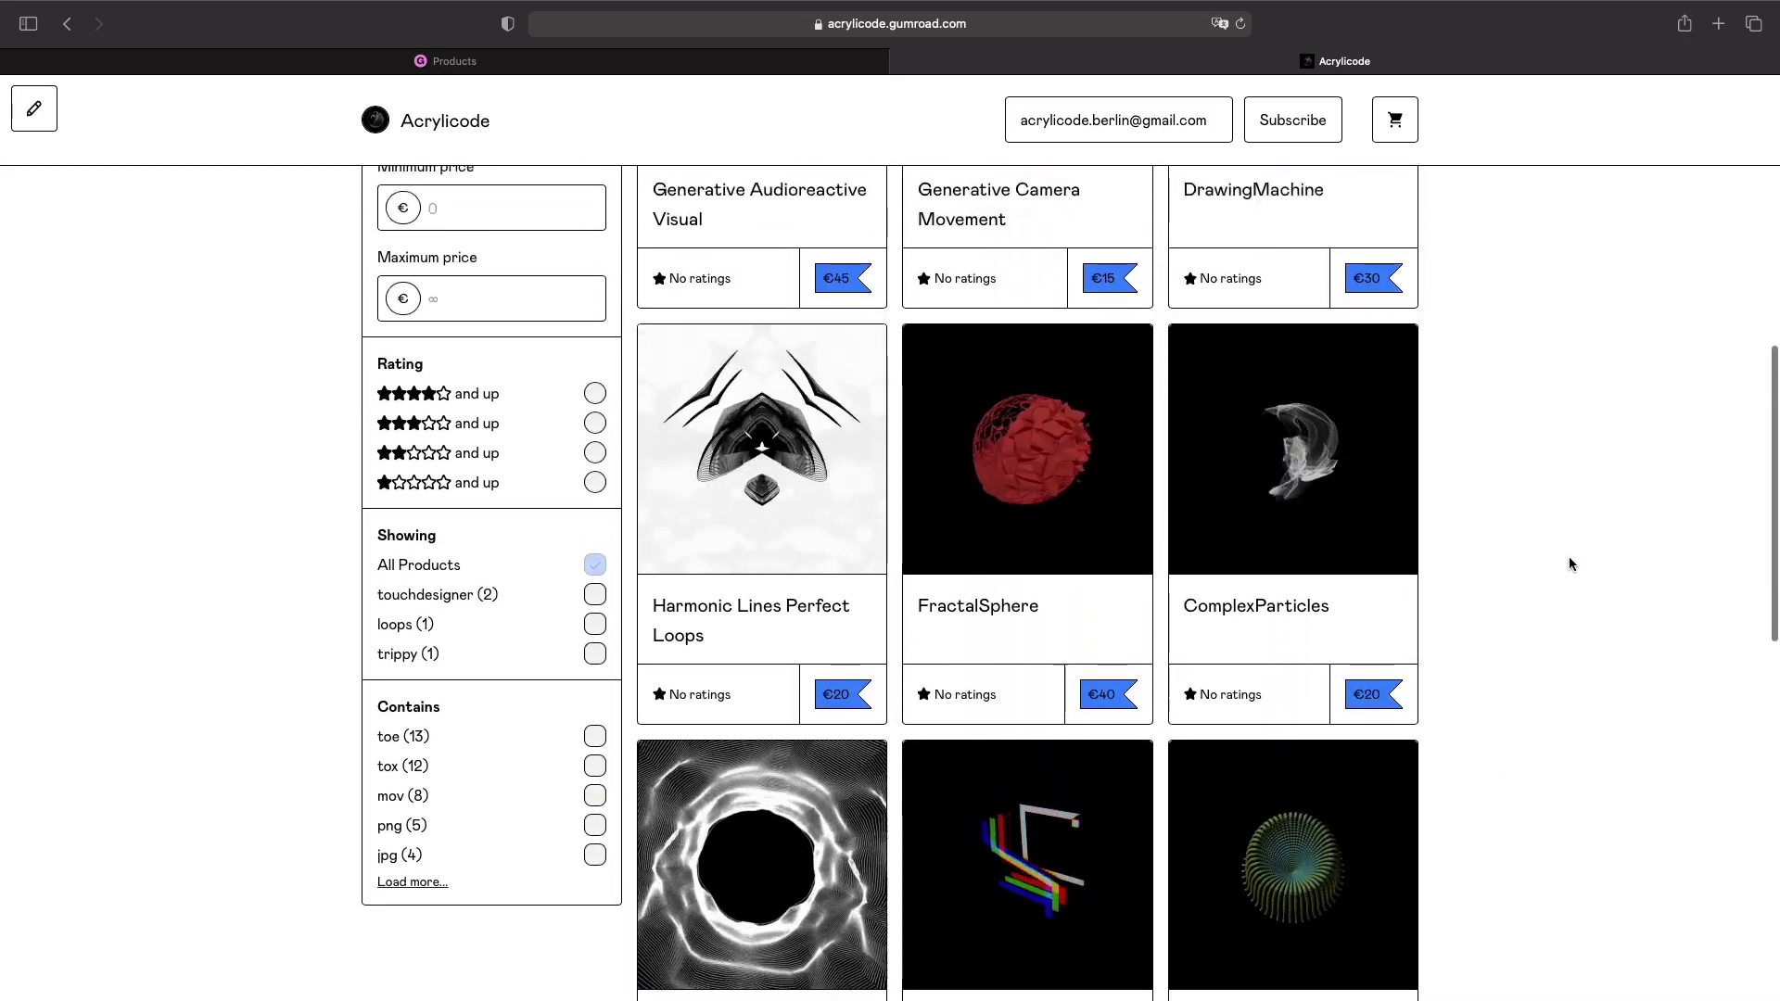
Step: Open the FractalSphere product page and add the product to the cart
{"action": "left_click", "coordinate": [960, 739]}
{"action": "scroll", "coordinate": [961, 735], "scroll_direction": "down", "scroll_amount": 4}
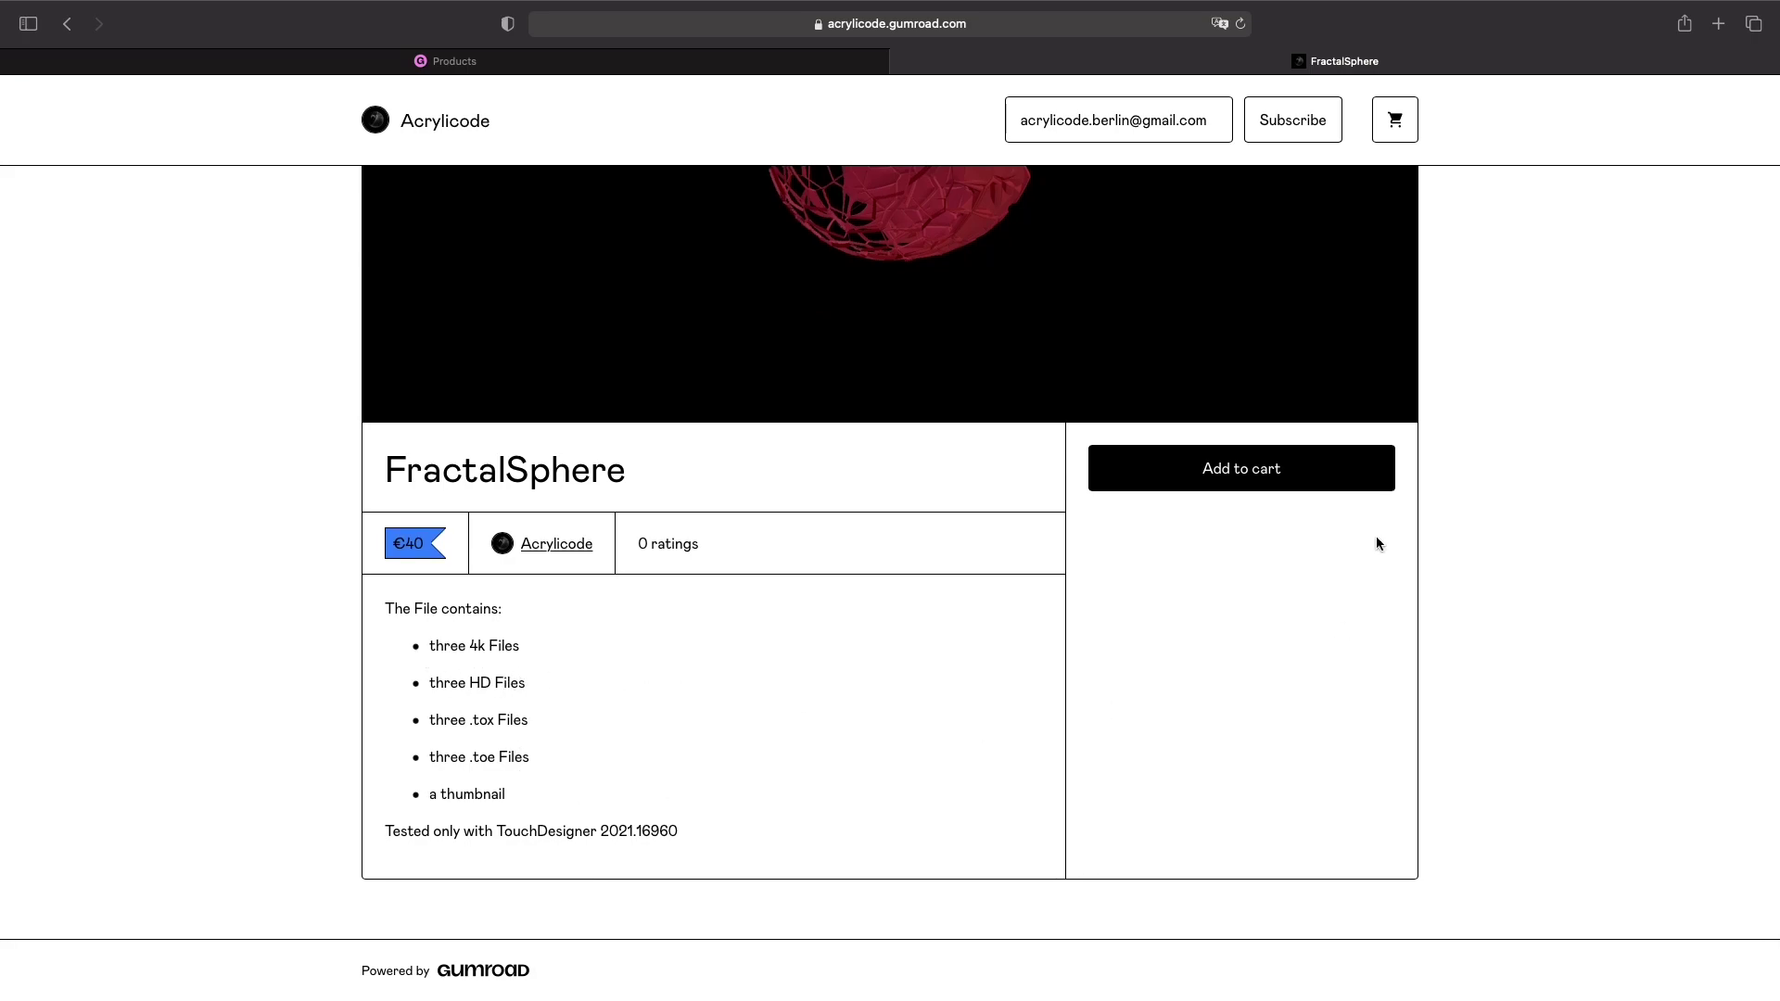
{"action": "left_click", "coordinate": [1317, 470]}
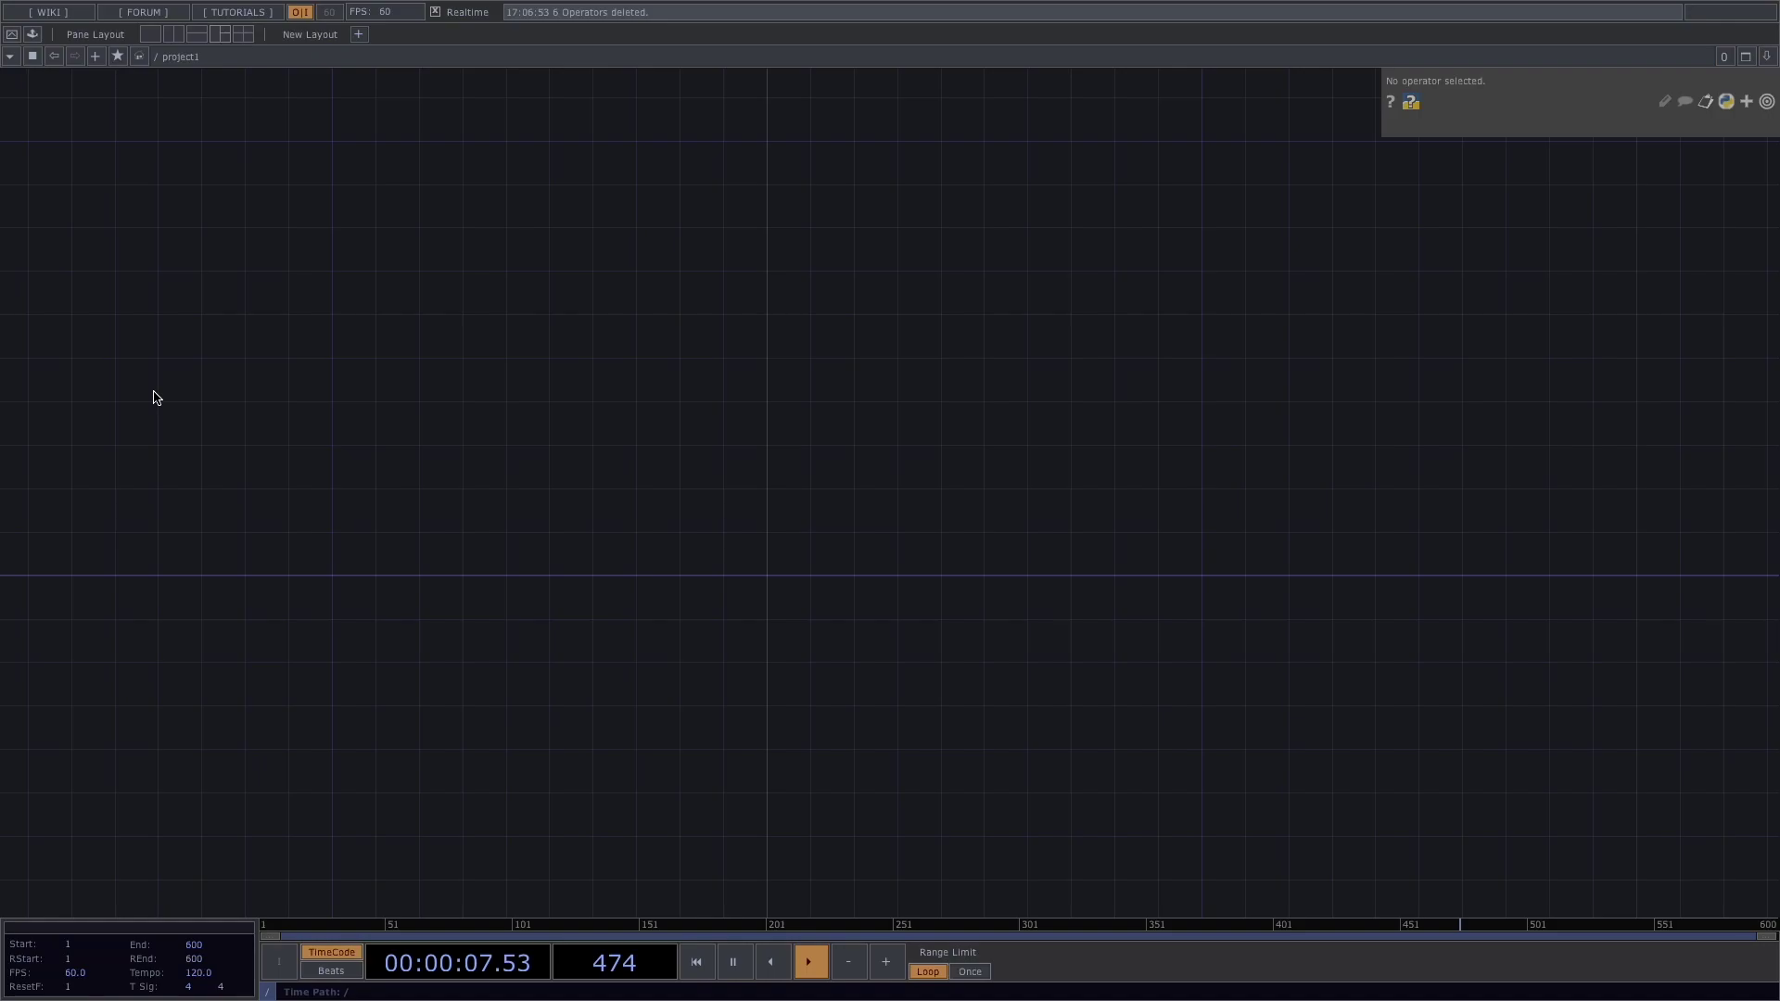
Step: In TouchDesigner, create a Sphere SOP in the empty network and connect a Transform SOP to its output
{"action": "key", "text": "Tab"}
{"action": "left_click", "coordinate": [377, 370]}
{"action": "left_click", "coordinate": [394, 581]}
{"action": "right_click", "coordinate": [419, 580]}
{"action": "type", "text": "tra"}
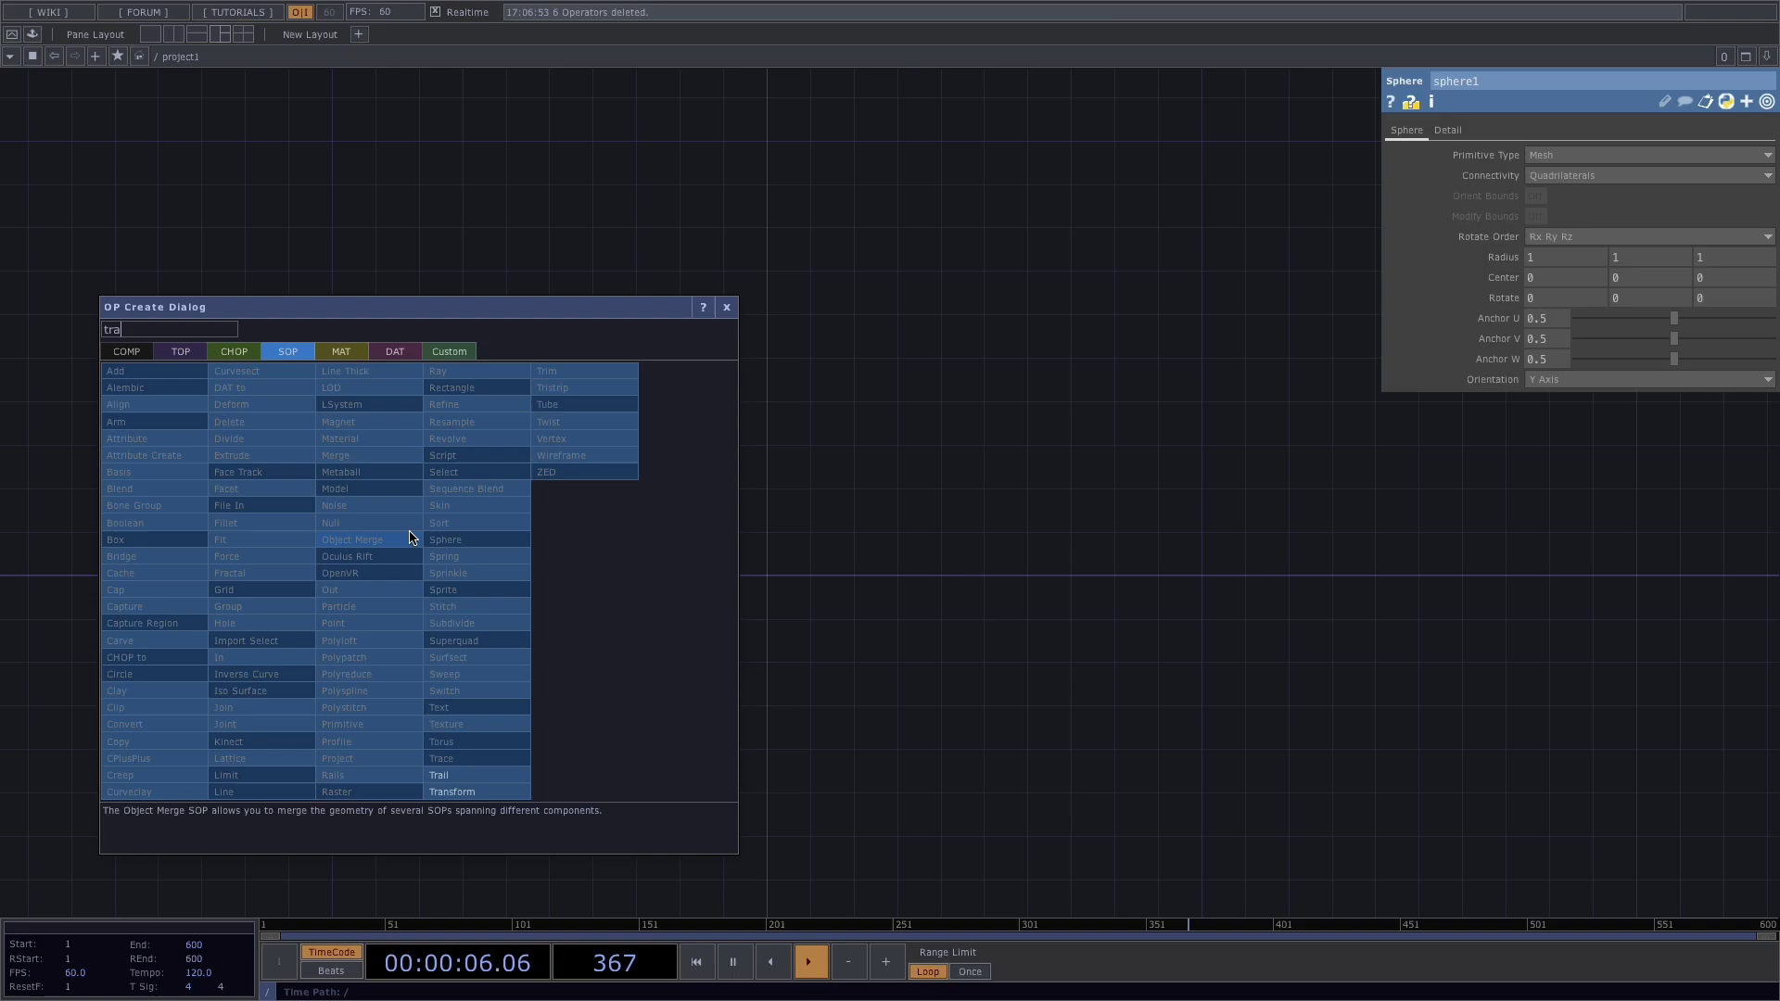
{"action": "left_click", "coordinate": [503, 796]}
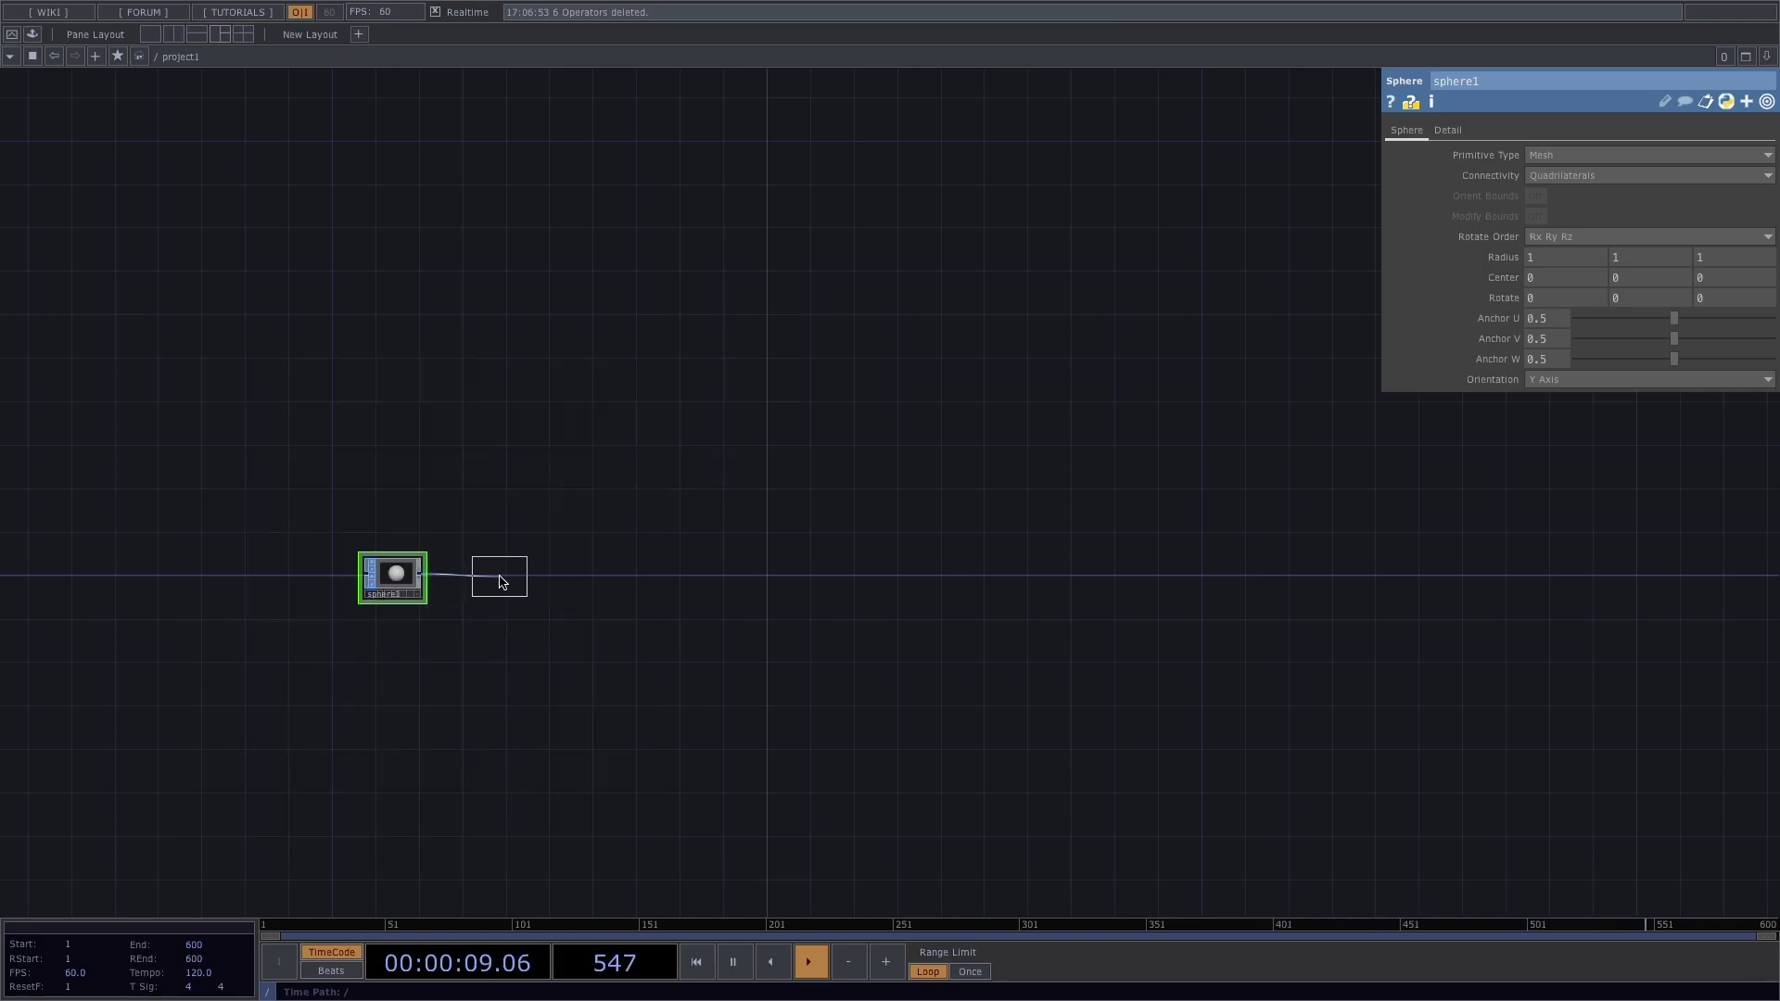
{"action": "left_click", "coordinate": [502, 582]}
Step: Append a Null SOP to the output of the Transform SOP
{"action": "right_click", "coordinate": [531, 579]}
{"action": "type", "text": "nu"}
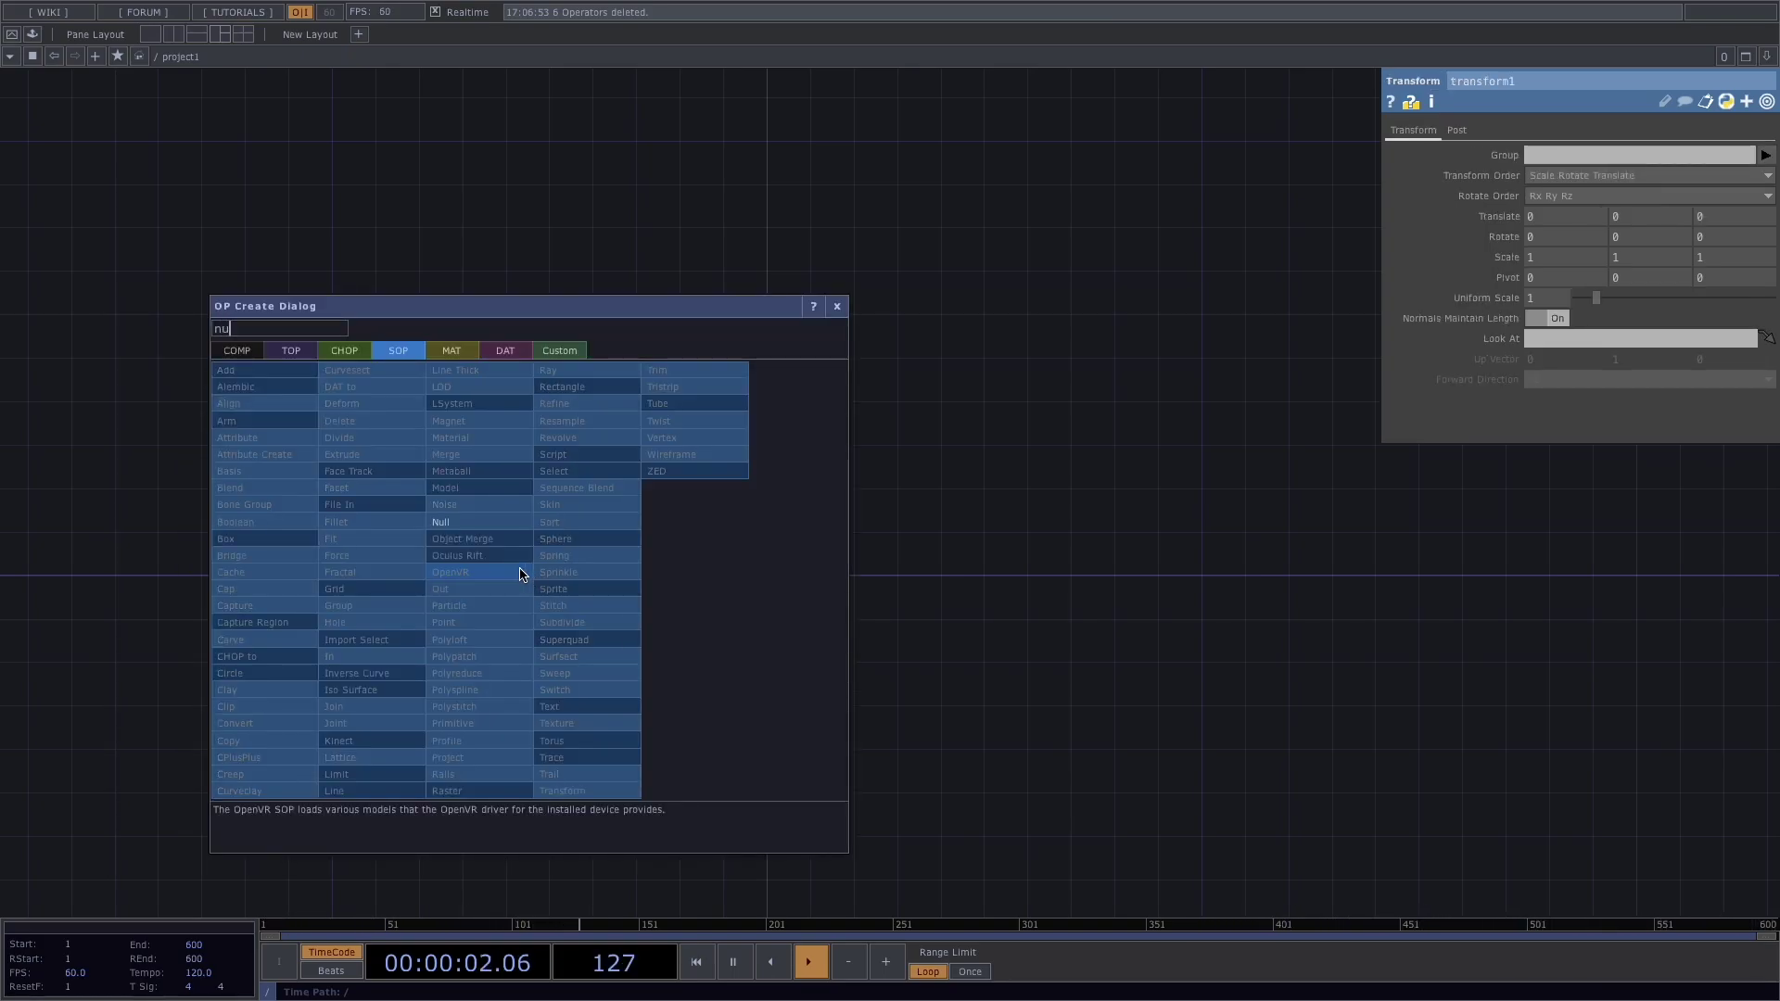
{"action": "key", "text": "Return"}
{"action": "left_click", "coordinate": [604, 582]}
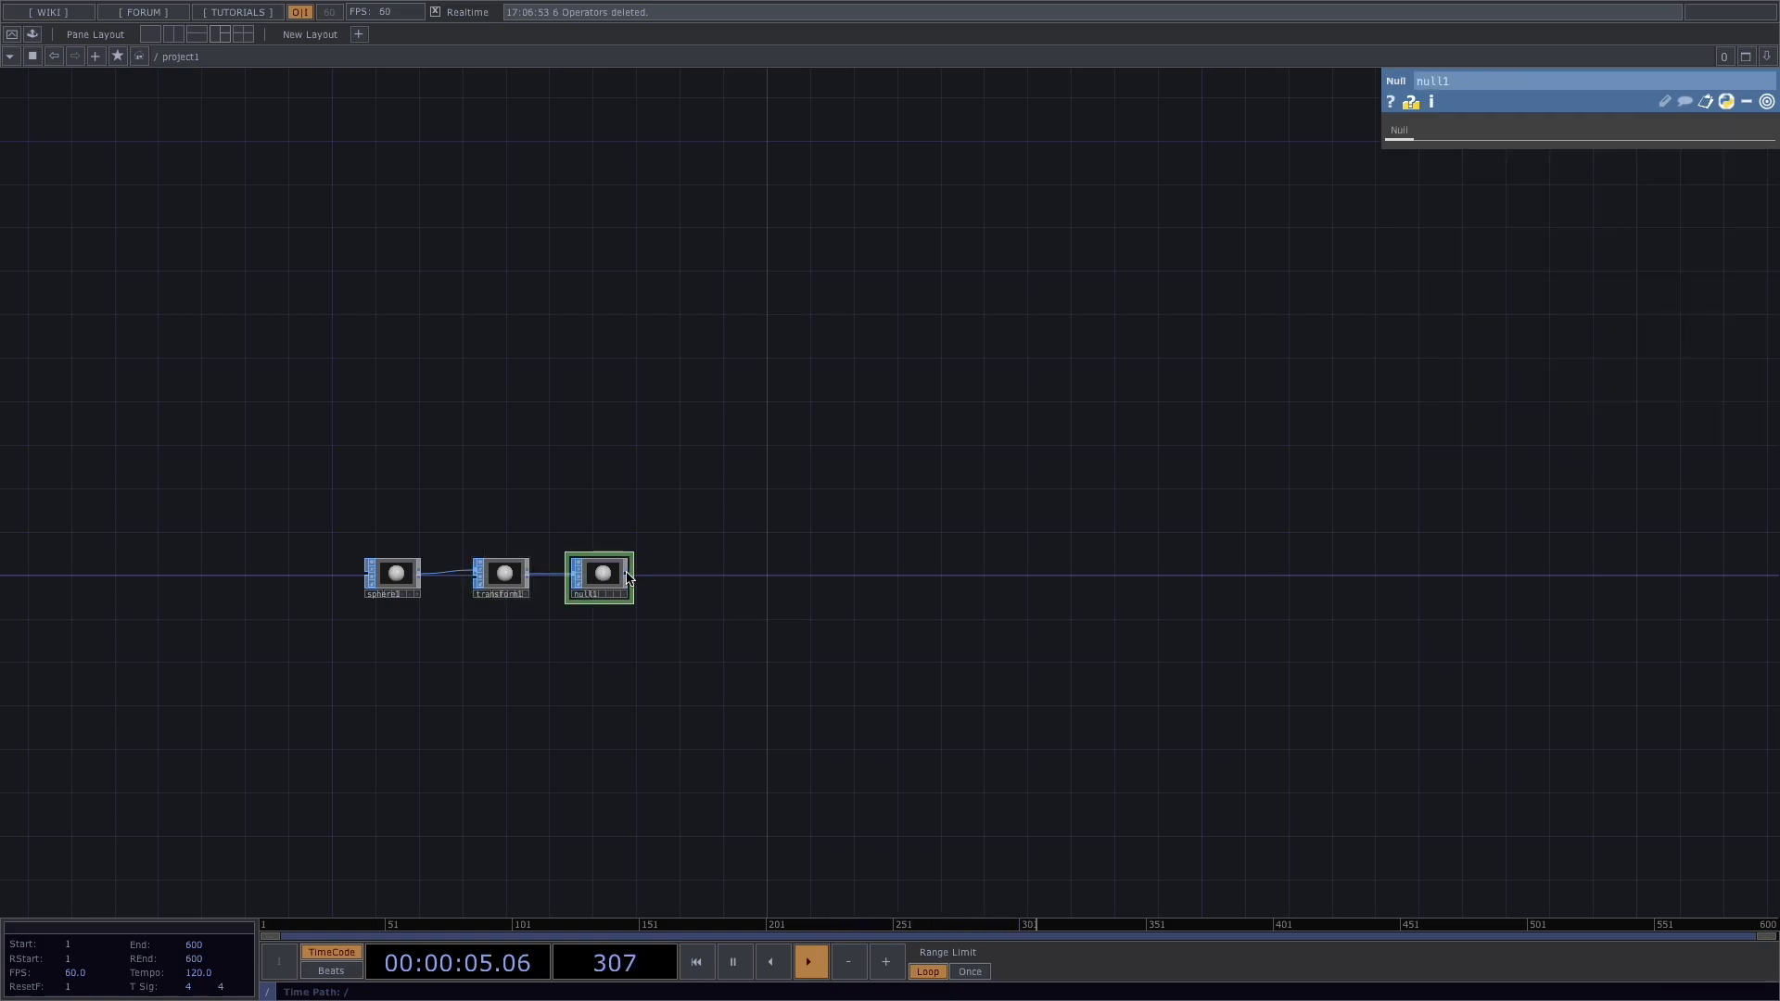
Step: Connect a Geometry COMP to the Null SOP's output and place a duplicate of it below
{"action": "right_click", "coordinate": [627, 578]}
{"action": "type", "text": "ge"}
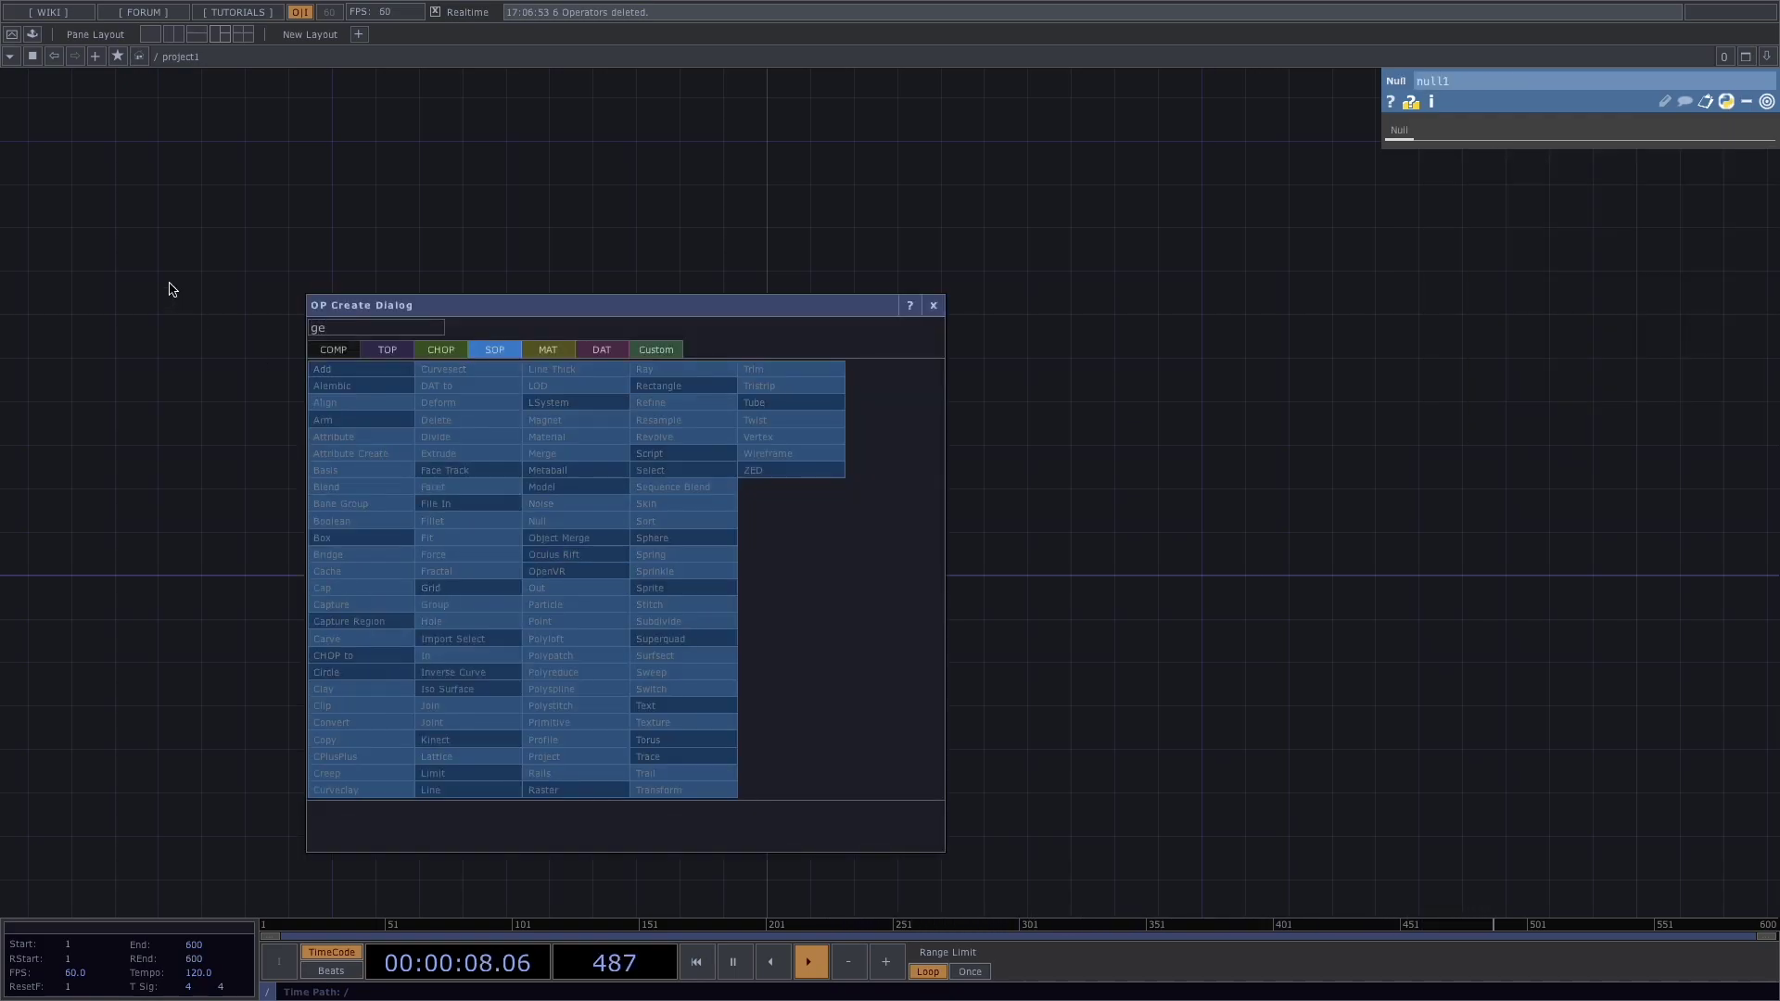
{"action": "left_click", "coordinate": [333, 351]}
{"action": "left_click", "coordinate": [341, 503]}
{"action": "left_click", "coordinate": [760, 518]}
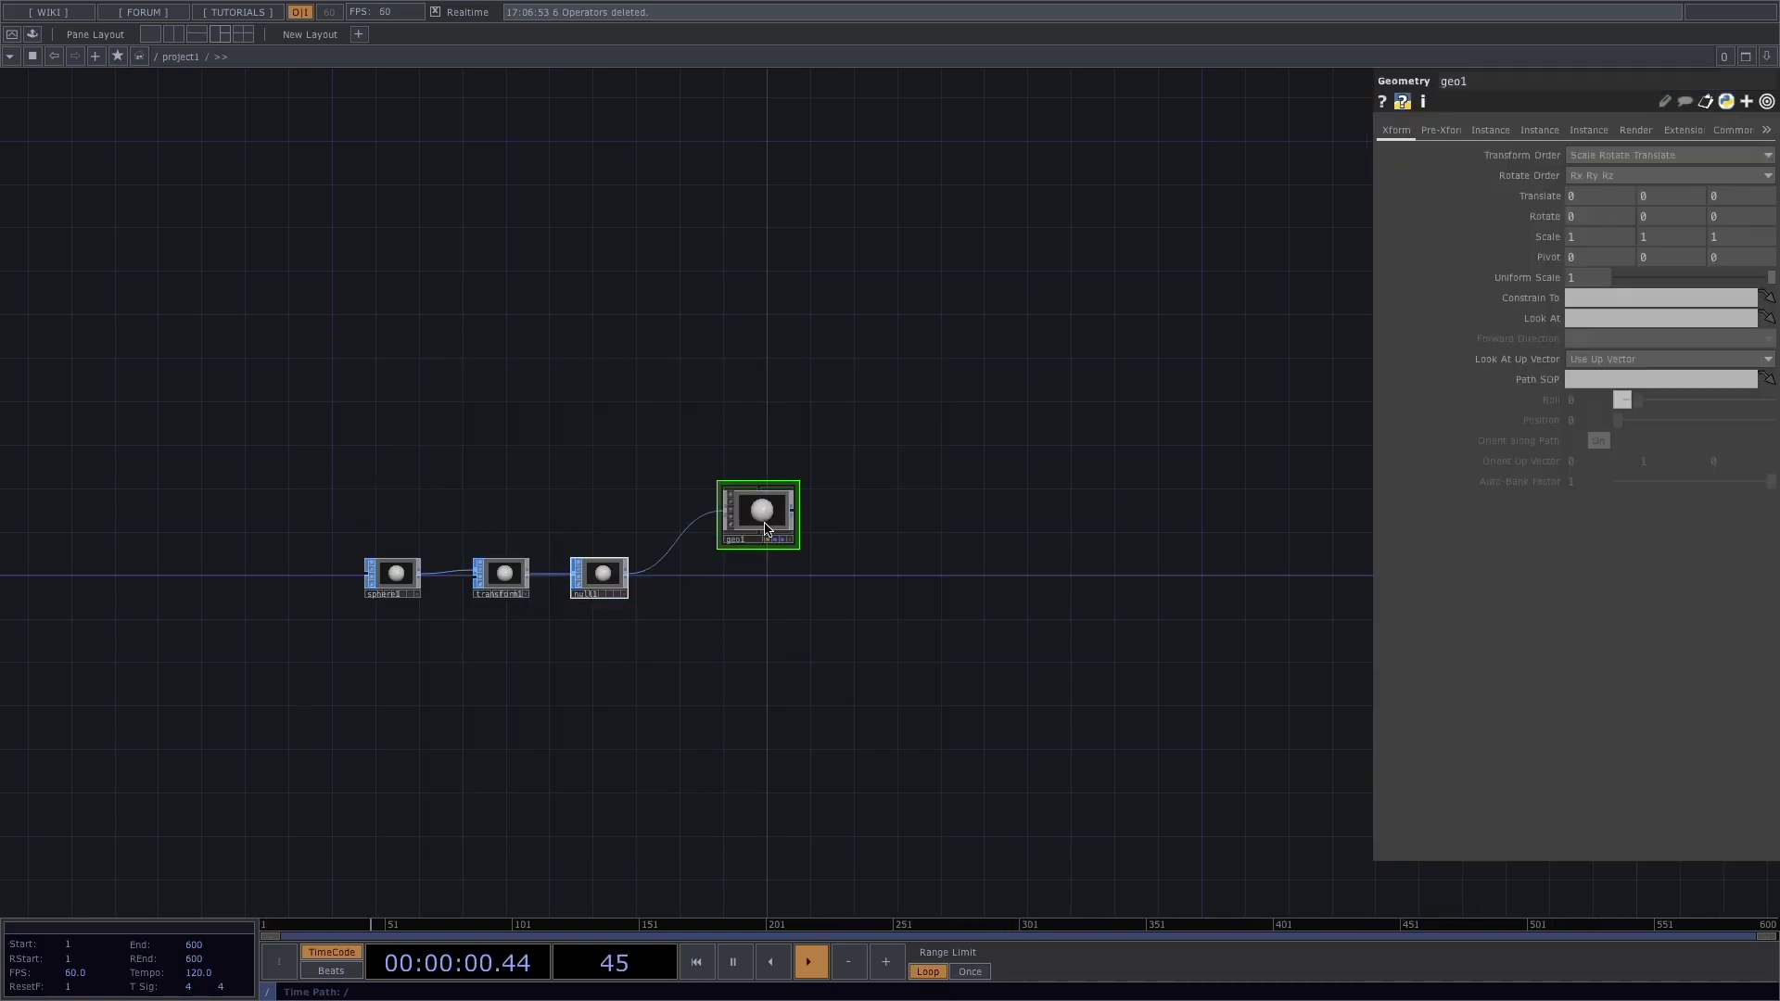
{"action": "key", "text": "ctrl+v"}
{"action": "left_click_drag", "start_coordinate": [761, 584], "coordinate": [762, 637]}
Step: Create a Line MAT above the upper Geometry COMP and assign it to geo1
{"action": "key", "text": "Tab"}
{"action": "type", "text": "lin"}
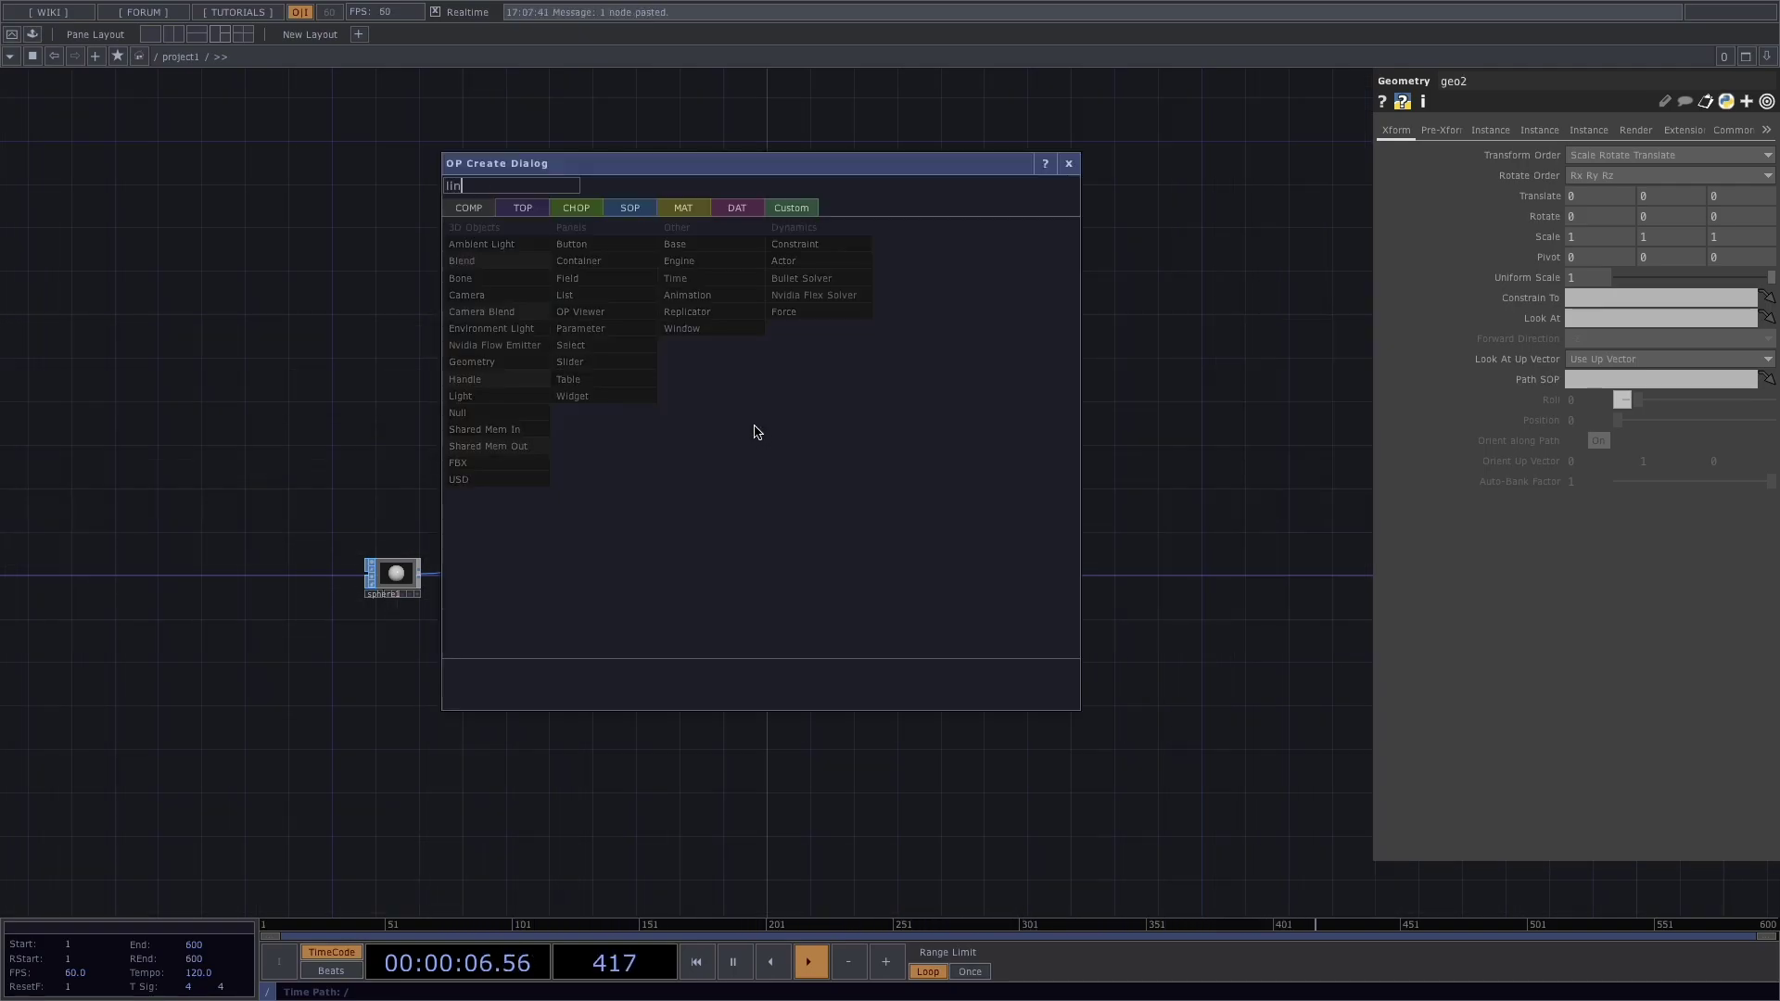
{"action": "type", "text": "e"}
{"action": "left_click", "coordinate": [681, 206]}
{"action": "left_click", "coordinate": [496, 296]}
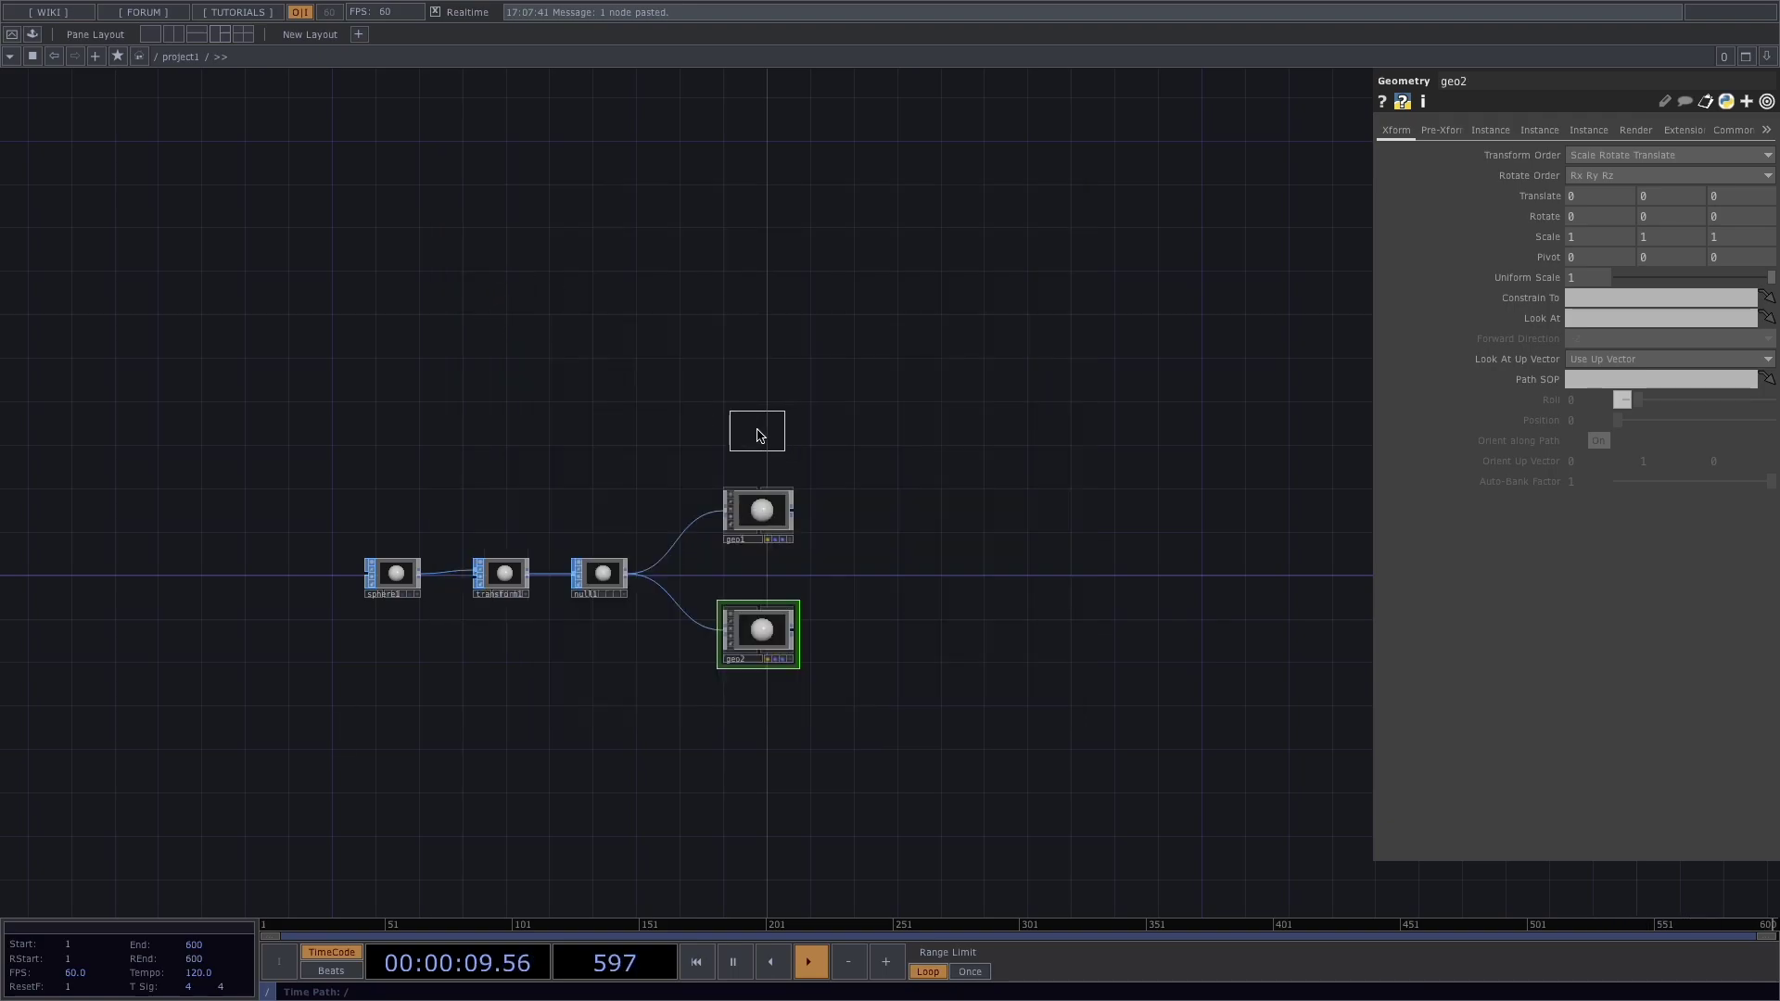
{"action": "left_click", "coordinate": [758, 436]}
{"action": "left_click_drag", "start_coordinate": [766, 433], "coordinate": [763, 492]}
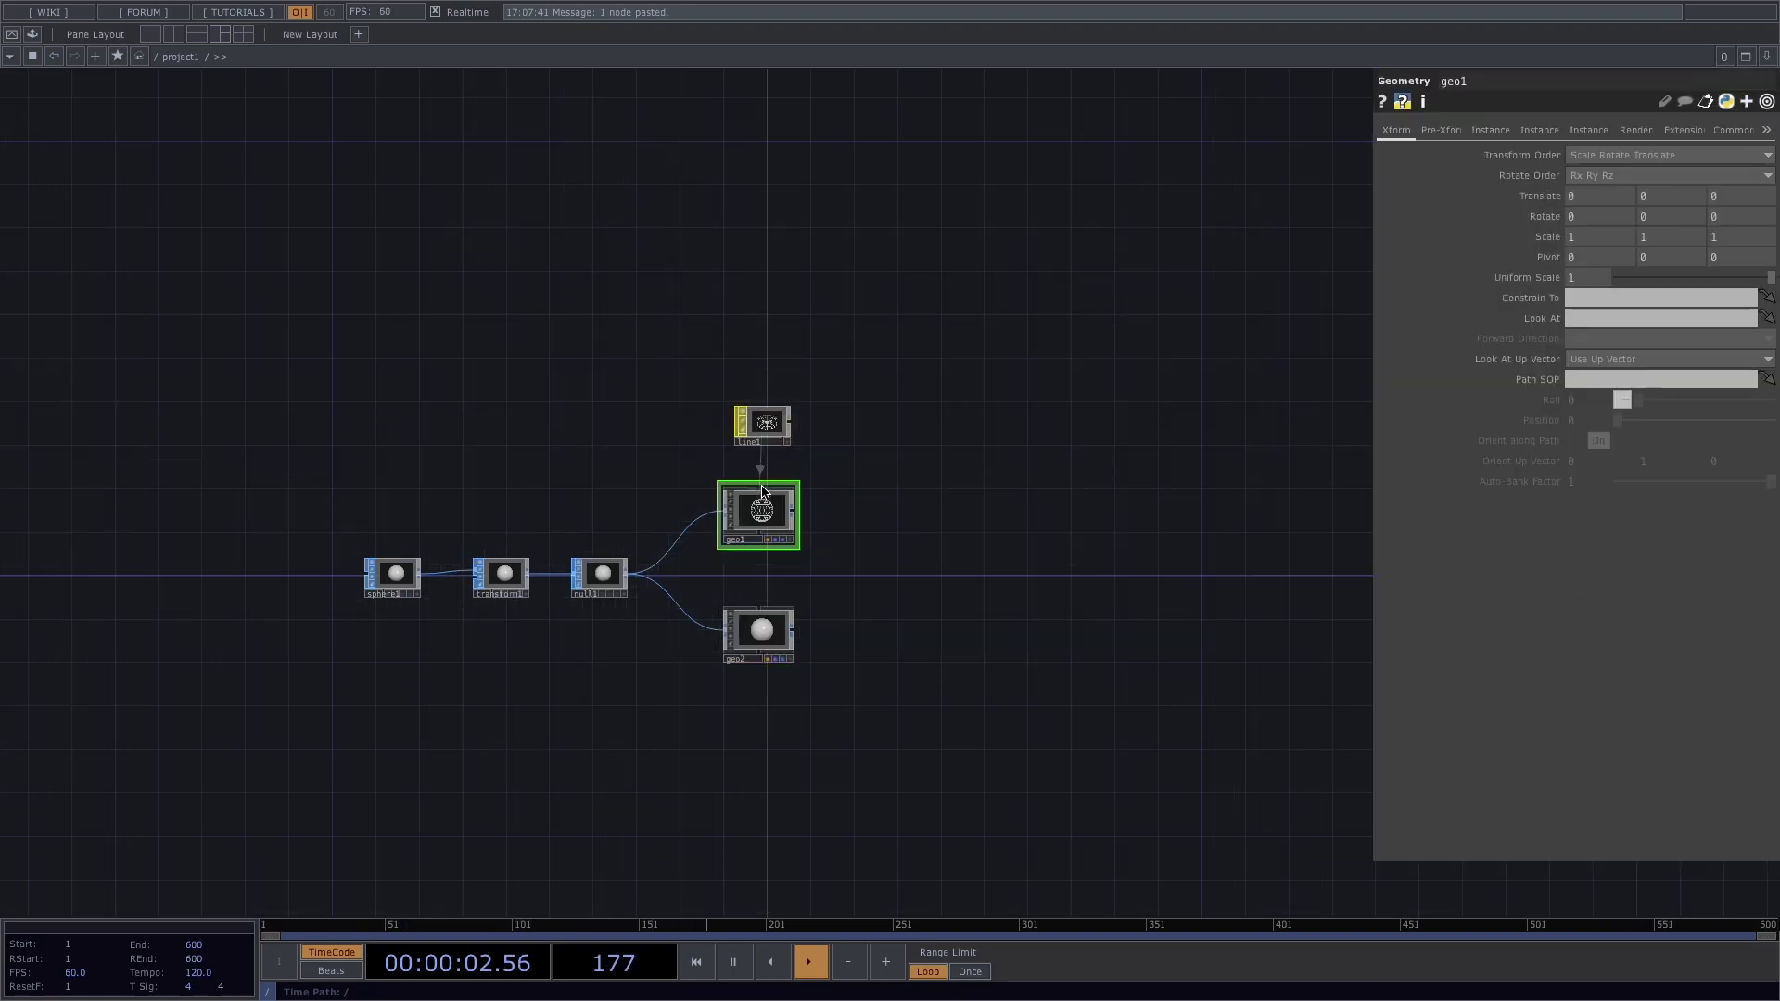
Step: Create a Constant MAT below the lower Geometry COMP and assign it to geo2
{"action": "key", "text": "Tab"}
{"action": "type", "text": "li"}
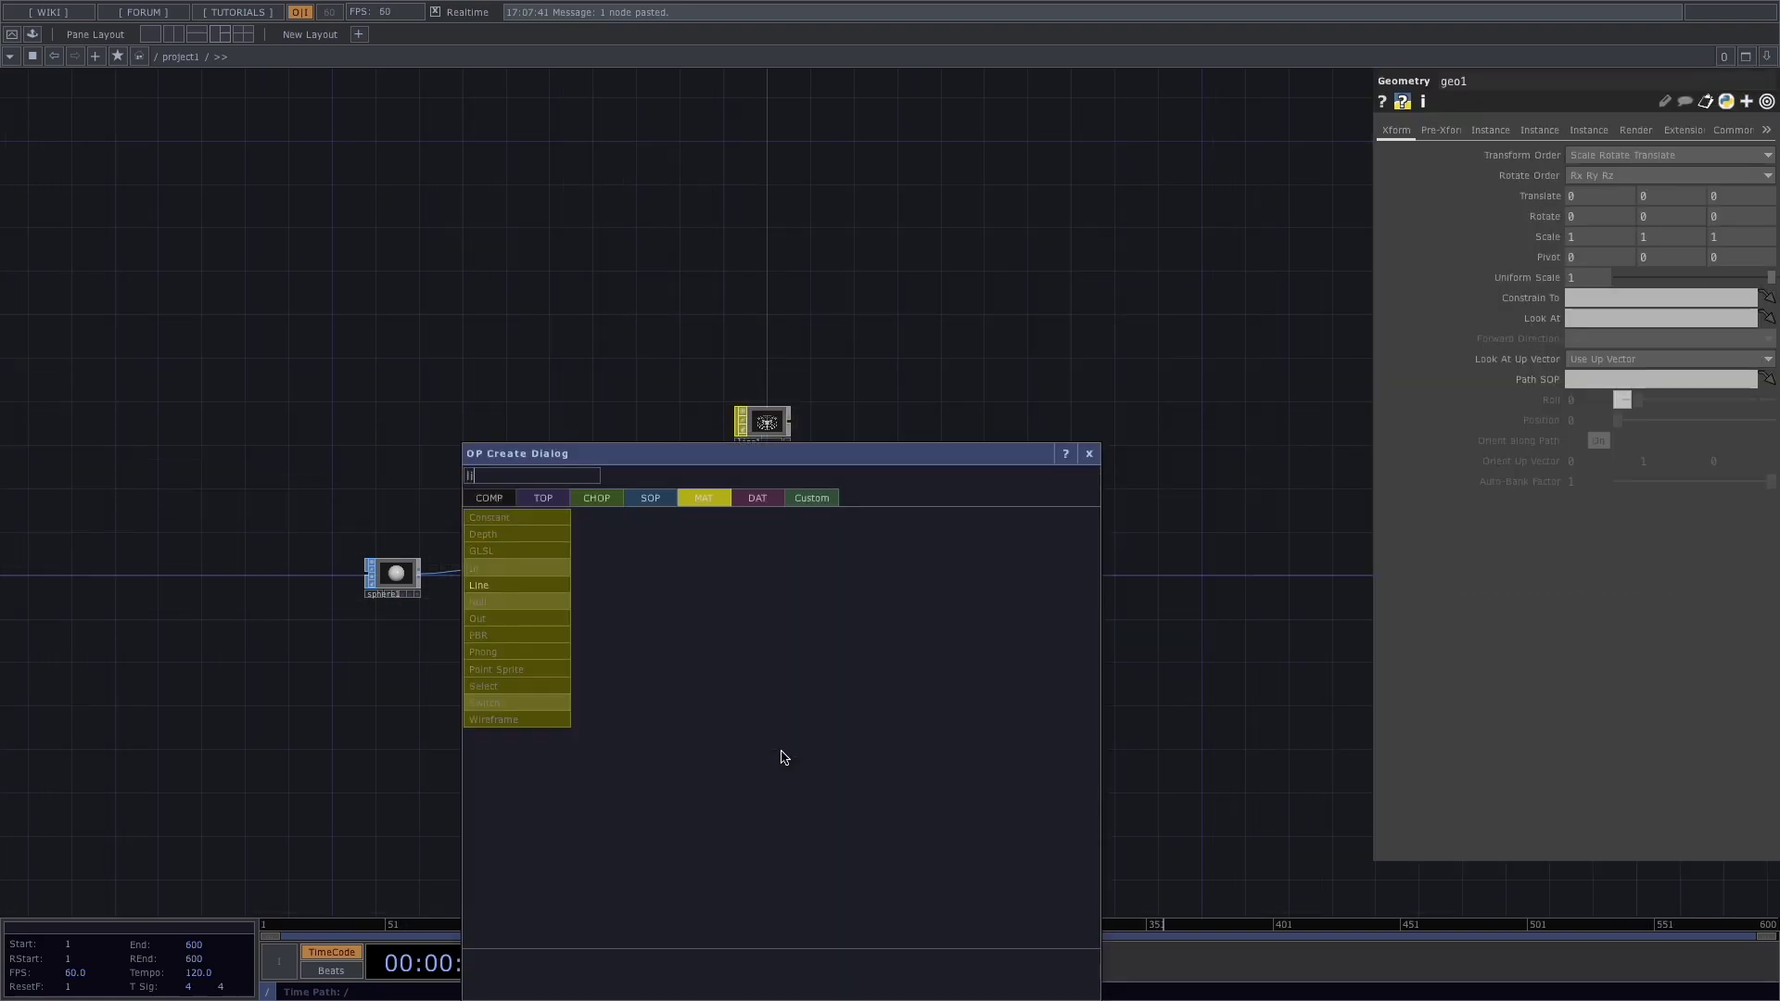
{"action": "key", "text": "BackSpace"}
{"action": "key", "text": "BackSpace"}
{"action": "type", "text": "con"}
{"action": "left_click", "coordinate": [535, 525]}
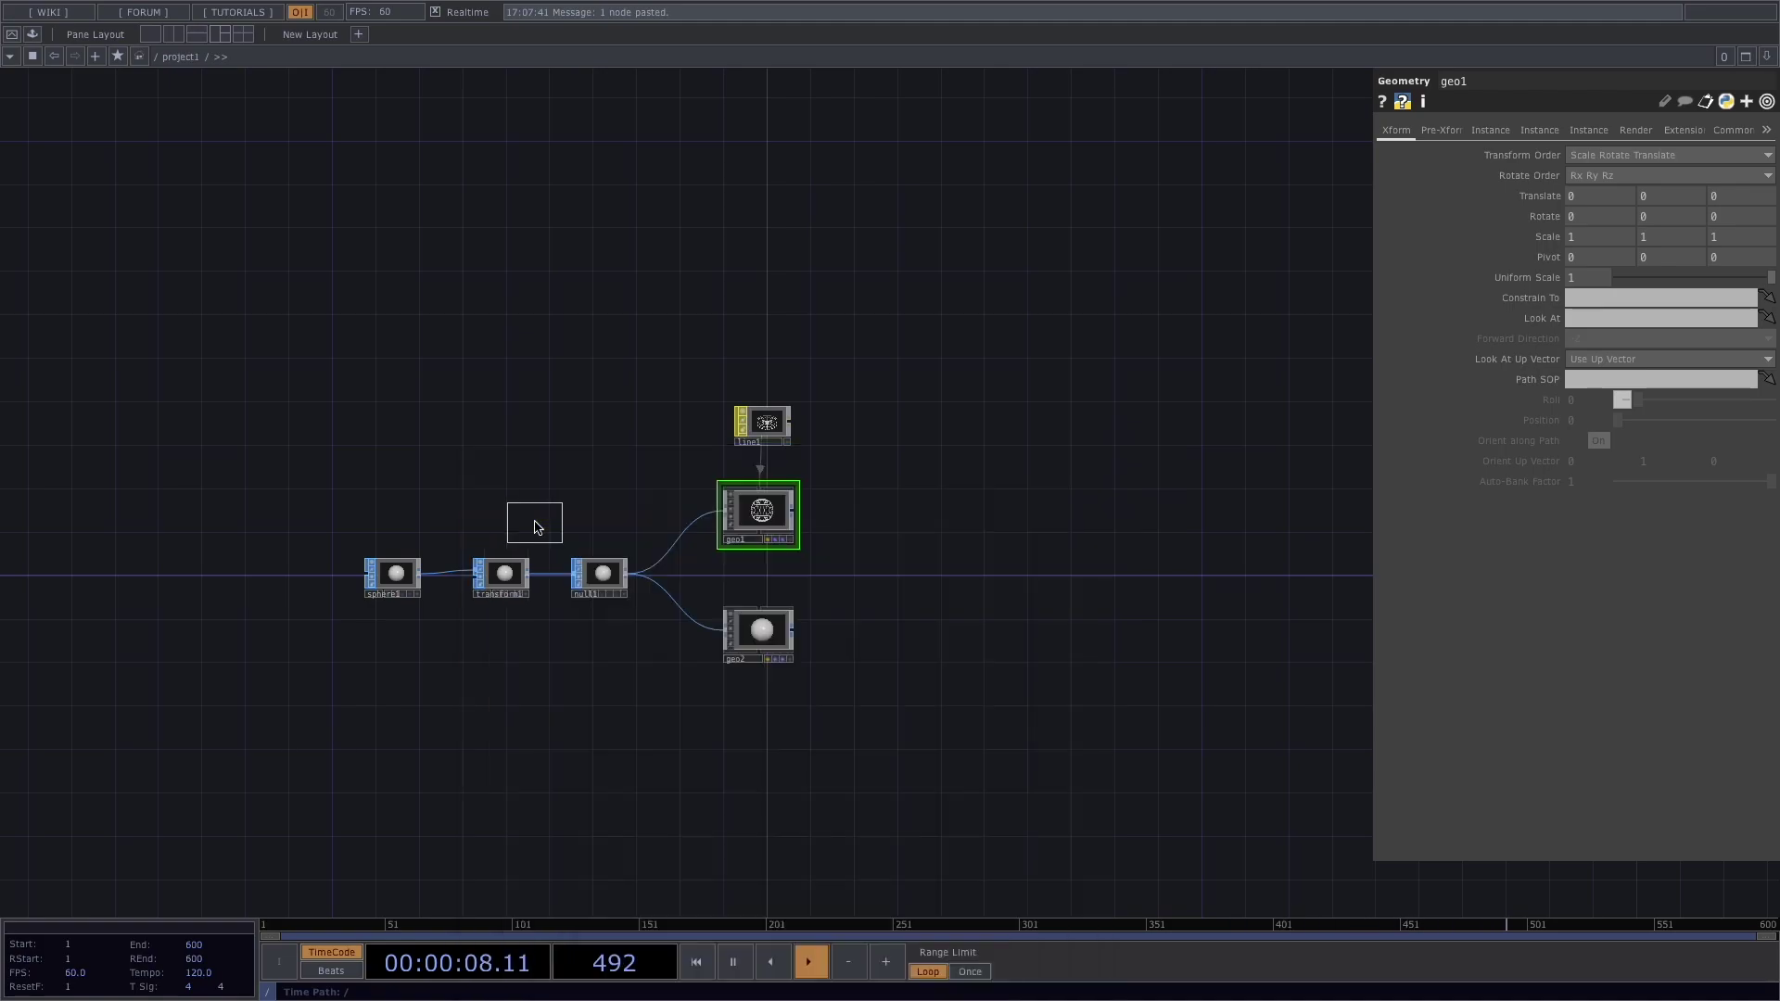
{"action": "left_click", "coordinate": [766, 731]}
{"action": "left_click_drag", "start_coordinate": [766, 725], "coordinate": [767, 619]}
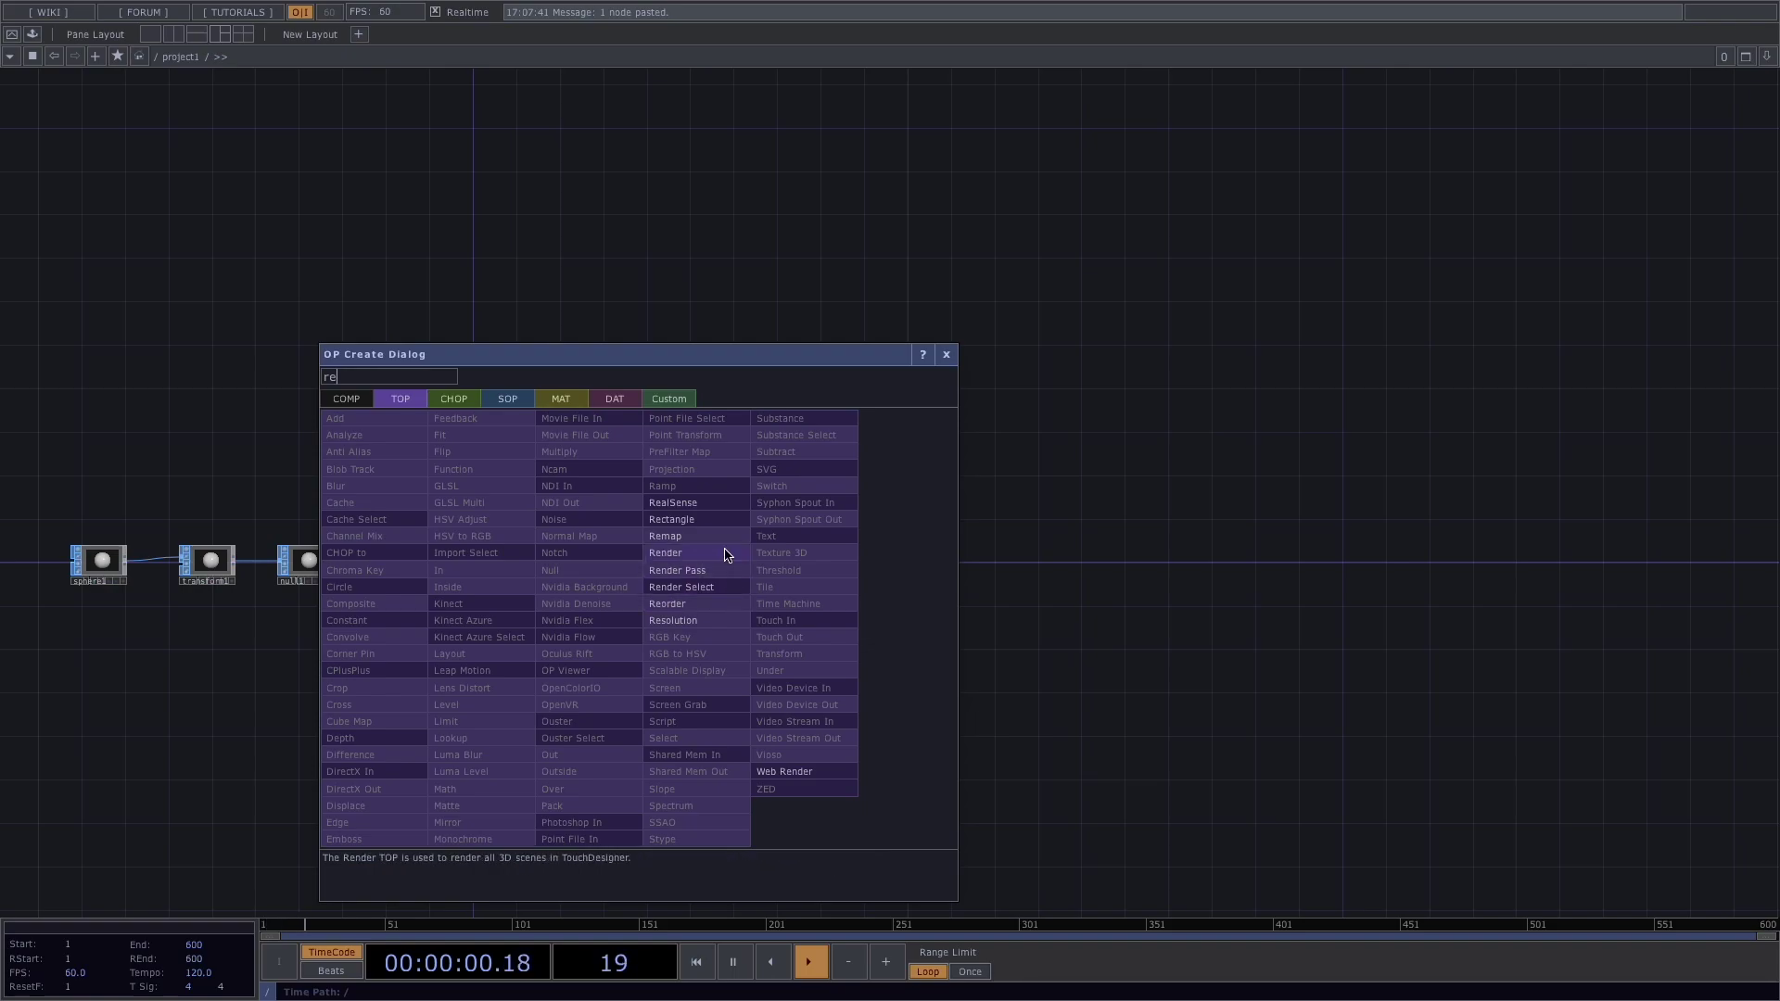
Step: Place a Render TOP beside the two Geometry COMPs and add a Camera COMP above it
{"action": "left_click", "coordinate": [722, 554]}
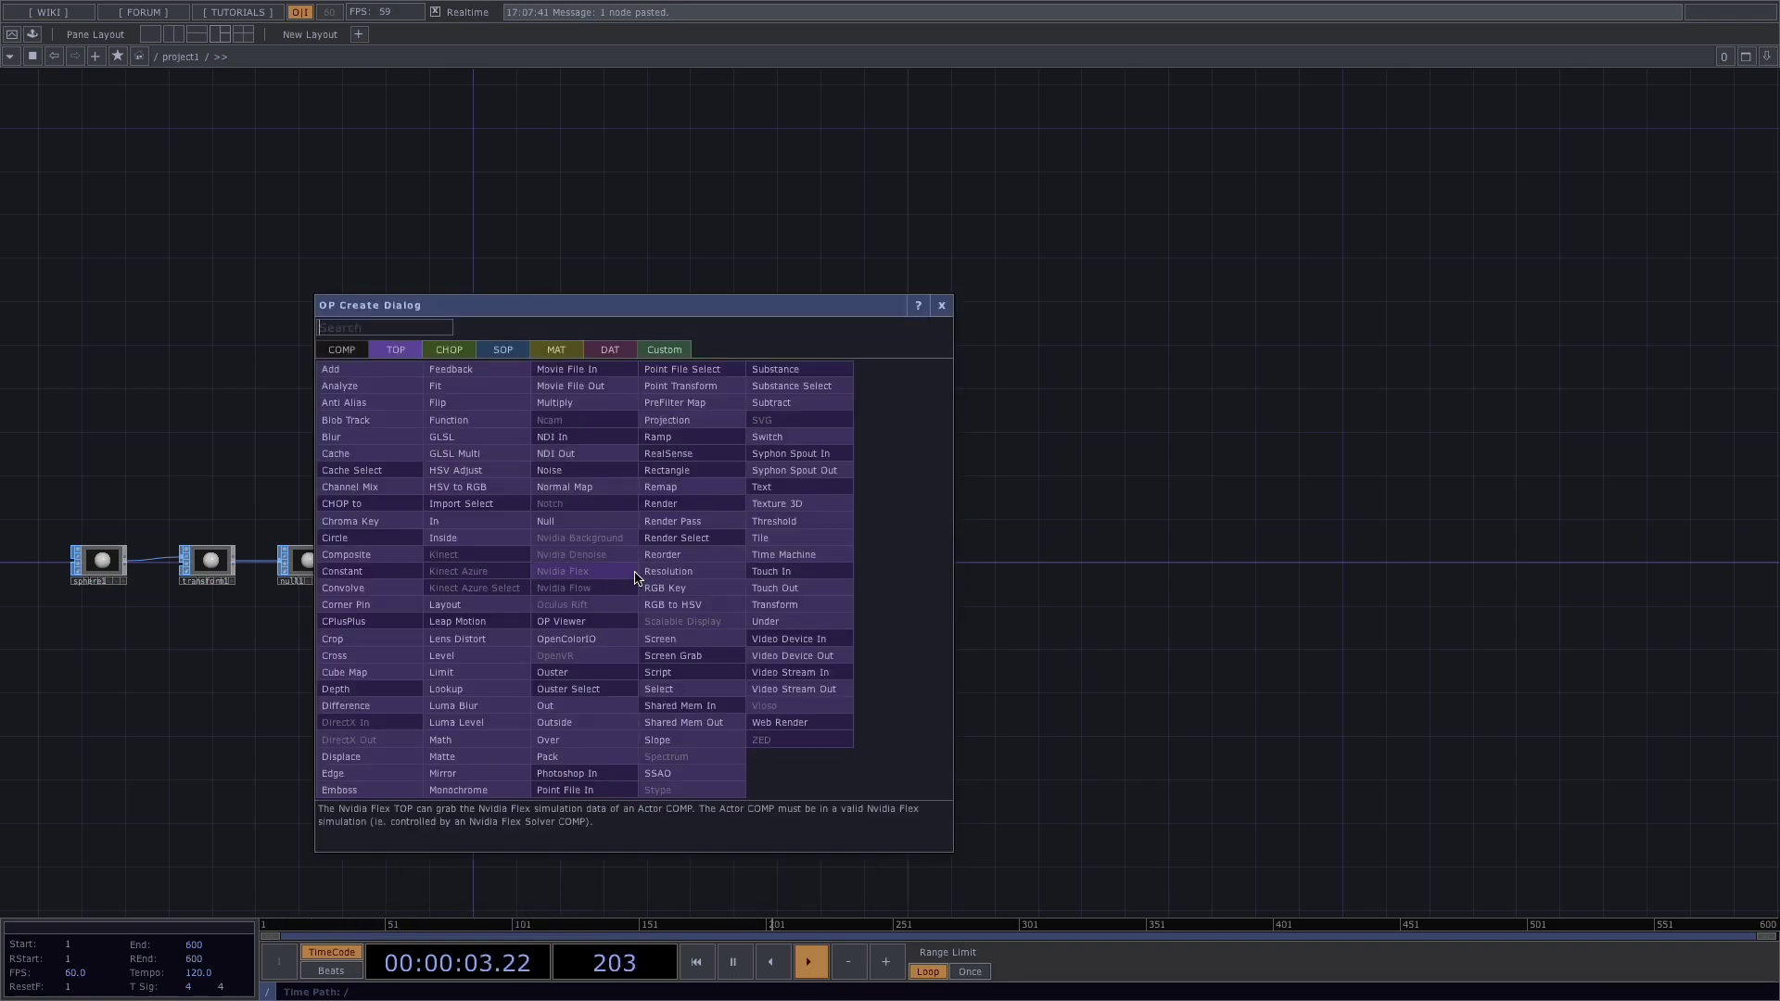
{"action": "type", "text": "camer"}
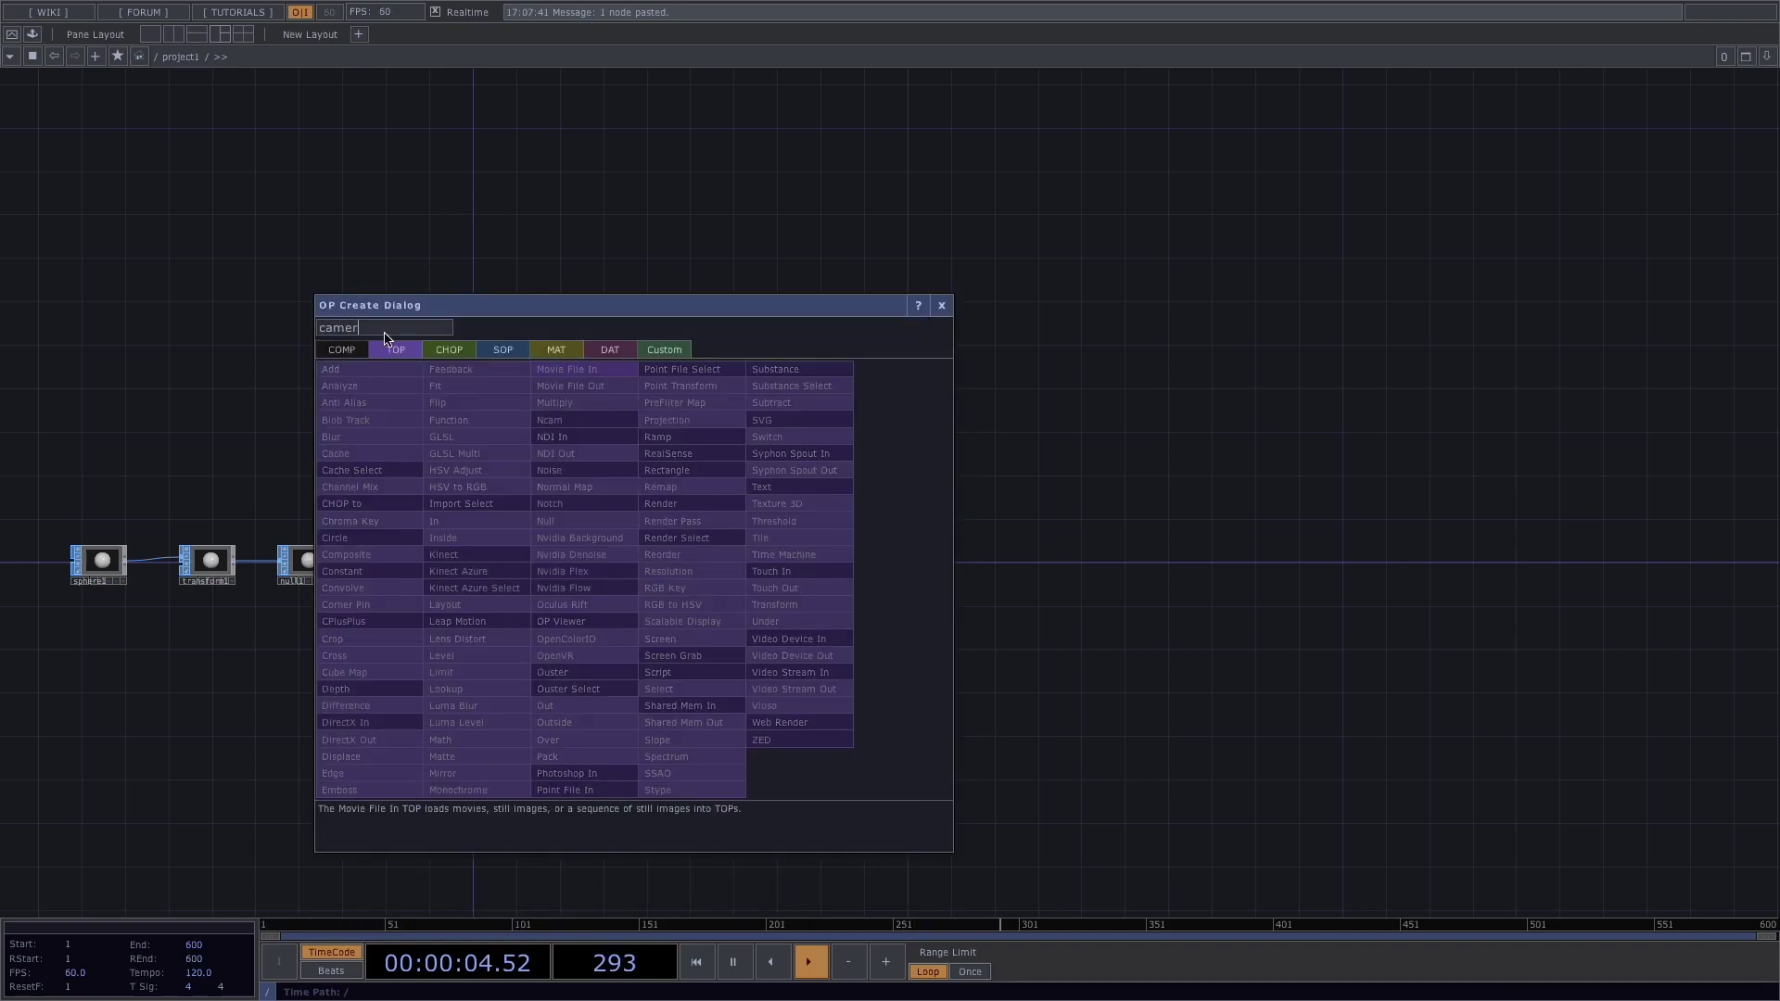
{"action": "left_click", "coordinate": [361, 355]}
{"action": "left_click", "coordinate": [371, 437]}
{"action": "left_click", "coordinate": [633, 497]}
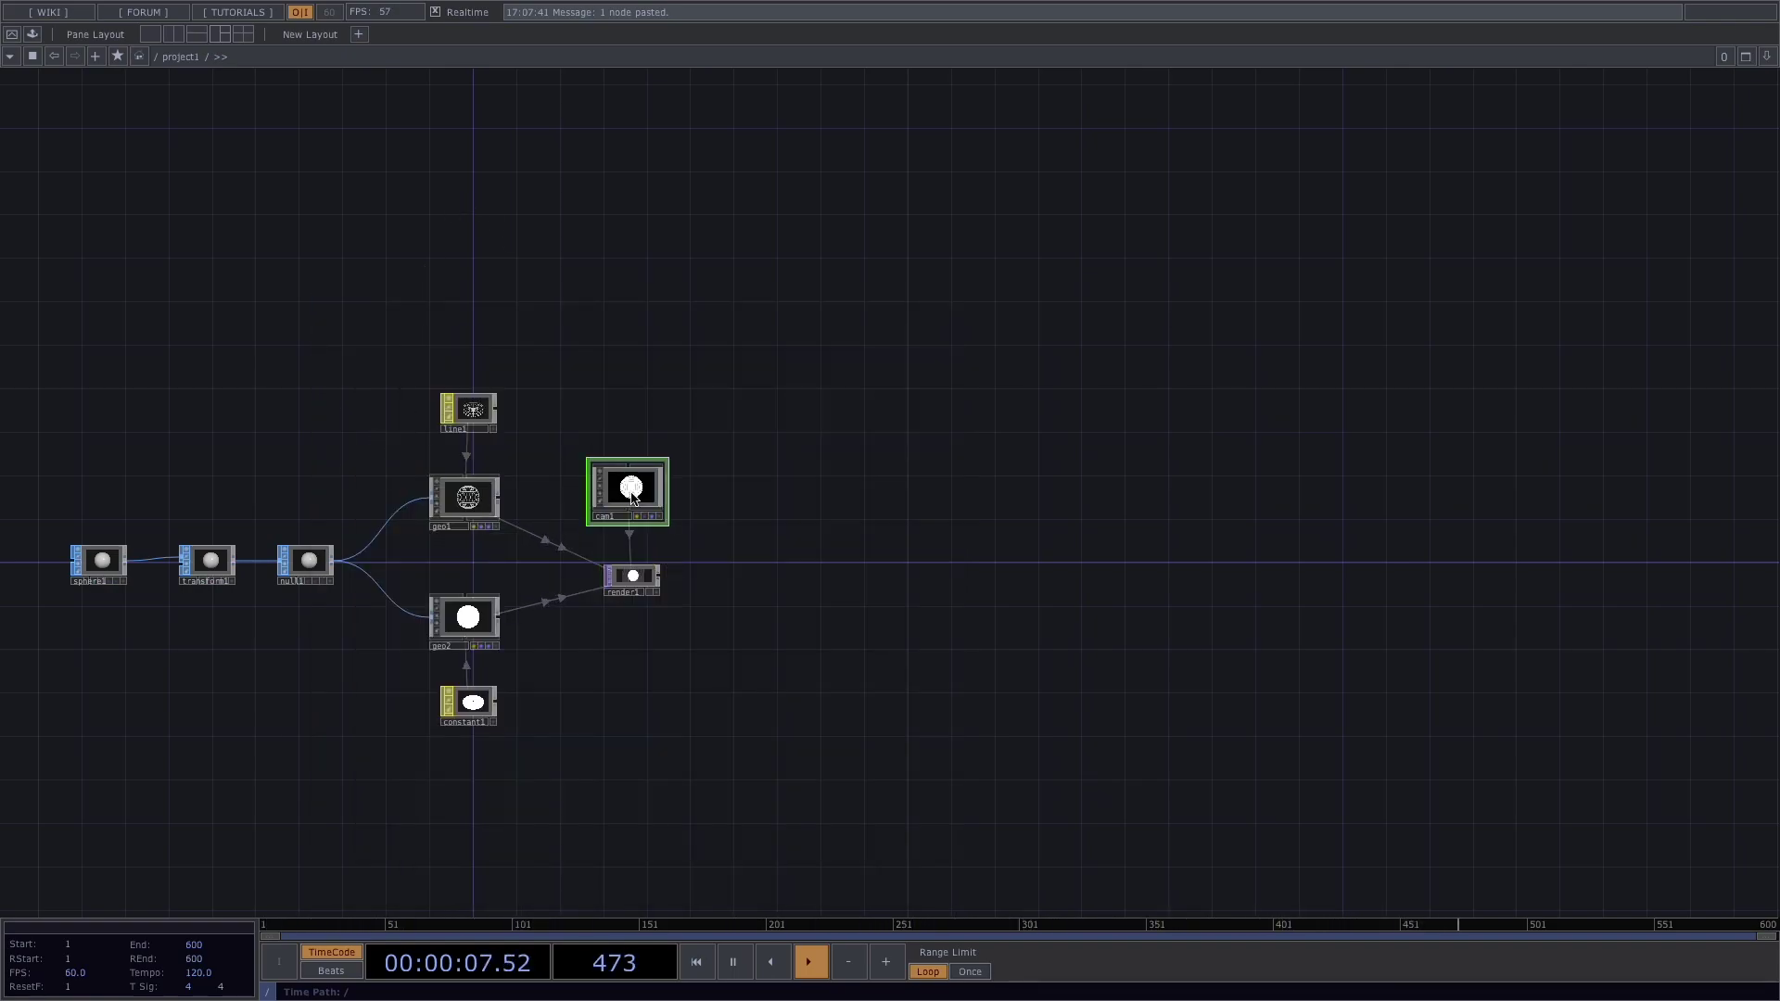
Step: Connect an RGB Key TOP after the Render TOP, leaving a wide gap, and append an Out TOP
{"action": "right_click", "coordinate": [658, 577]}
{"action": "type", "text": "rgb"}
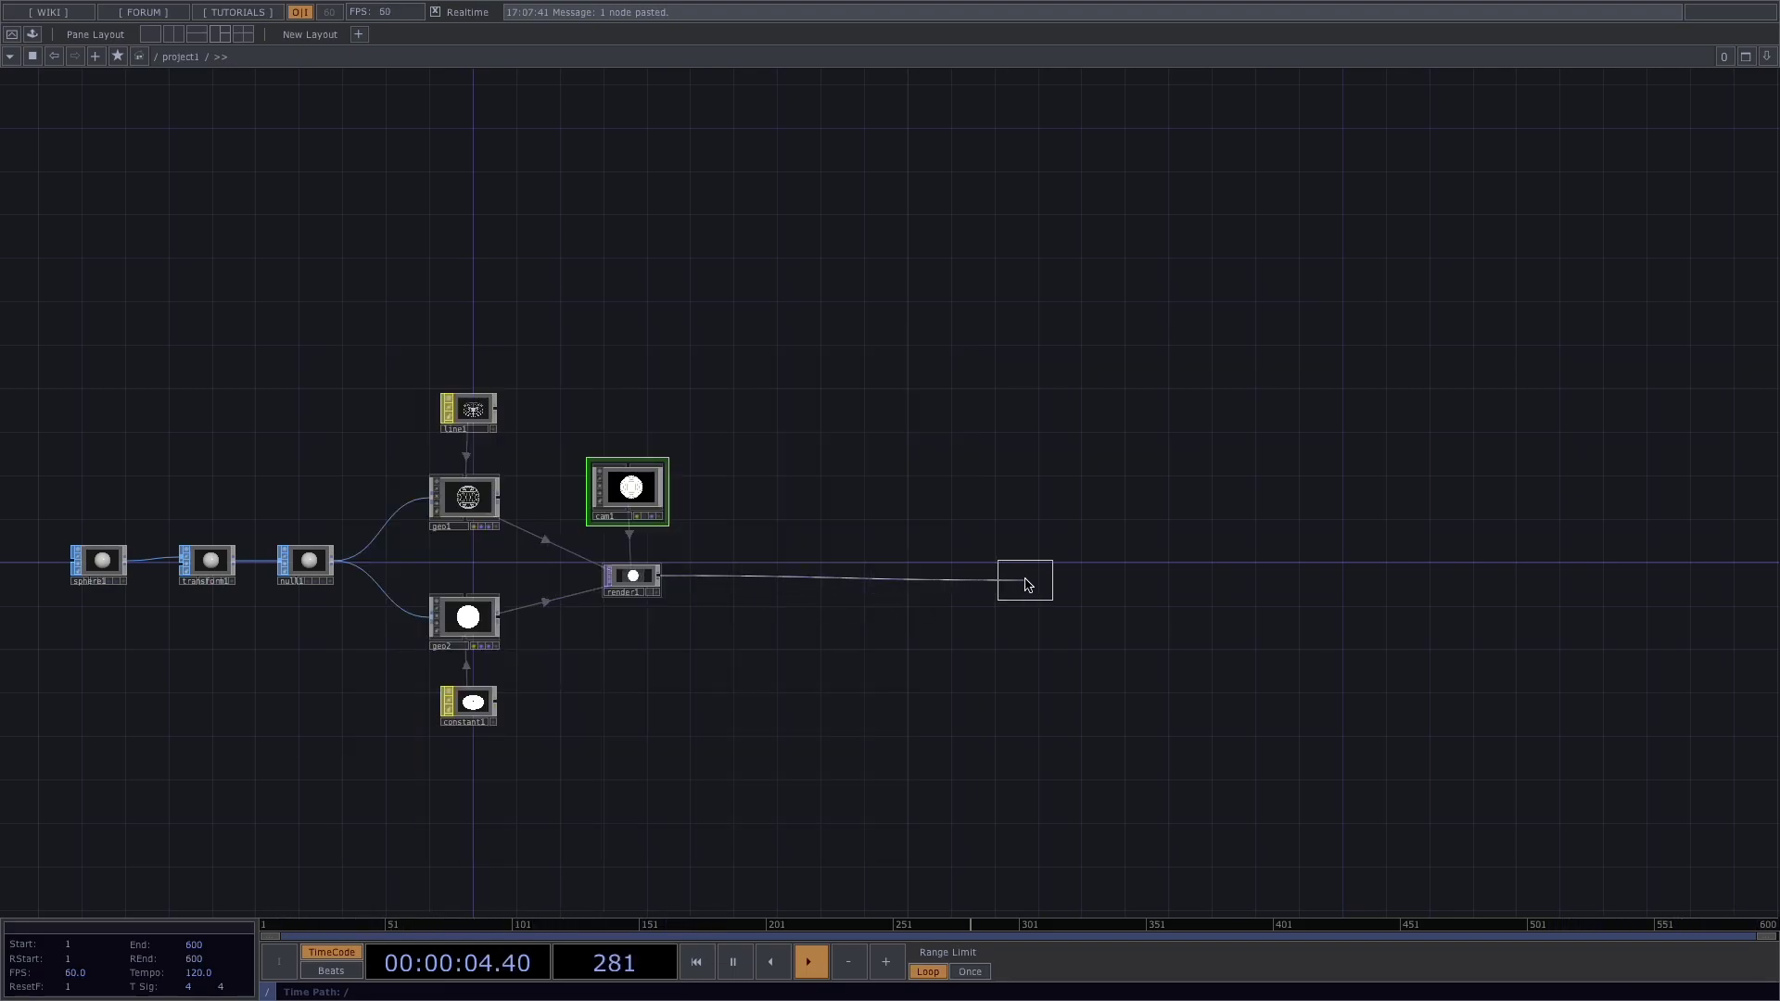
{"action": "left_click", "coordinate": [1025, 577]}
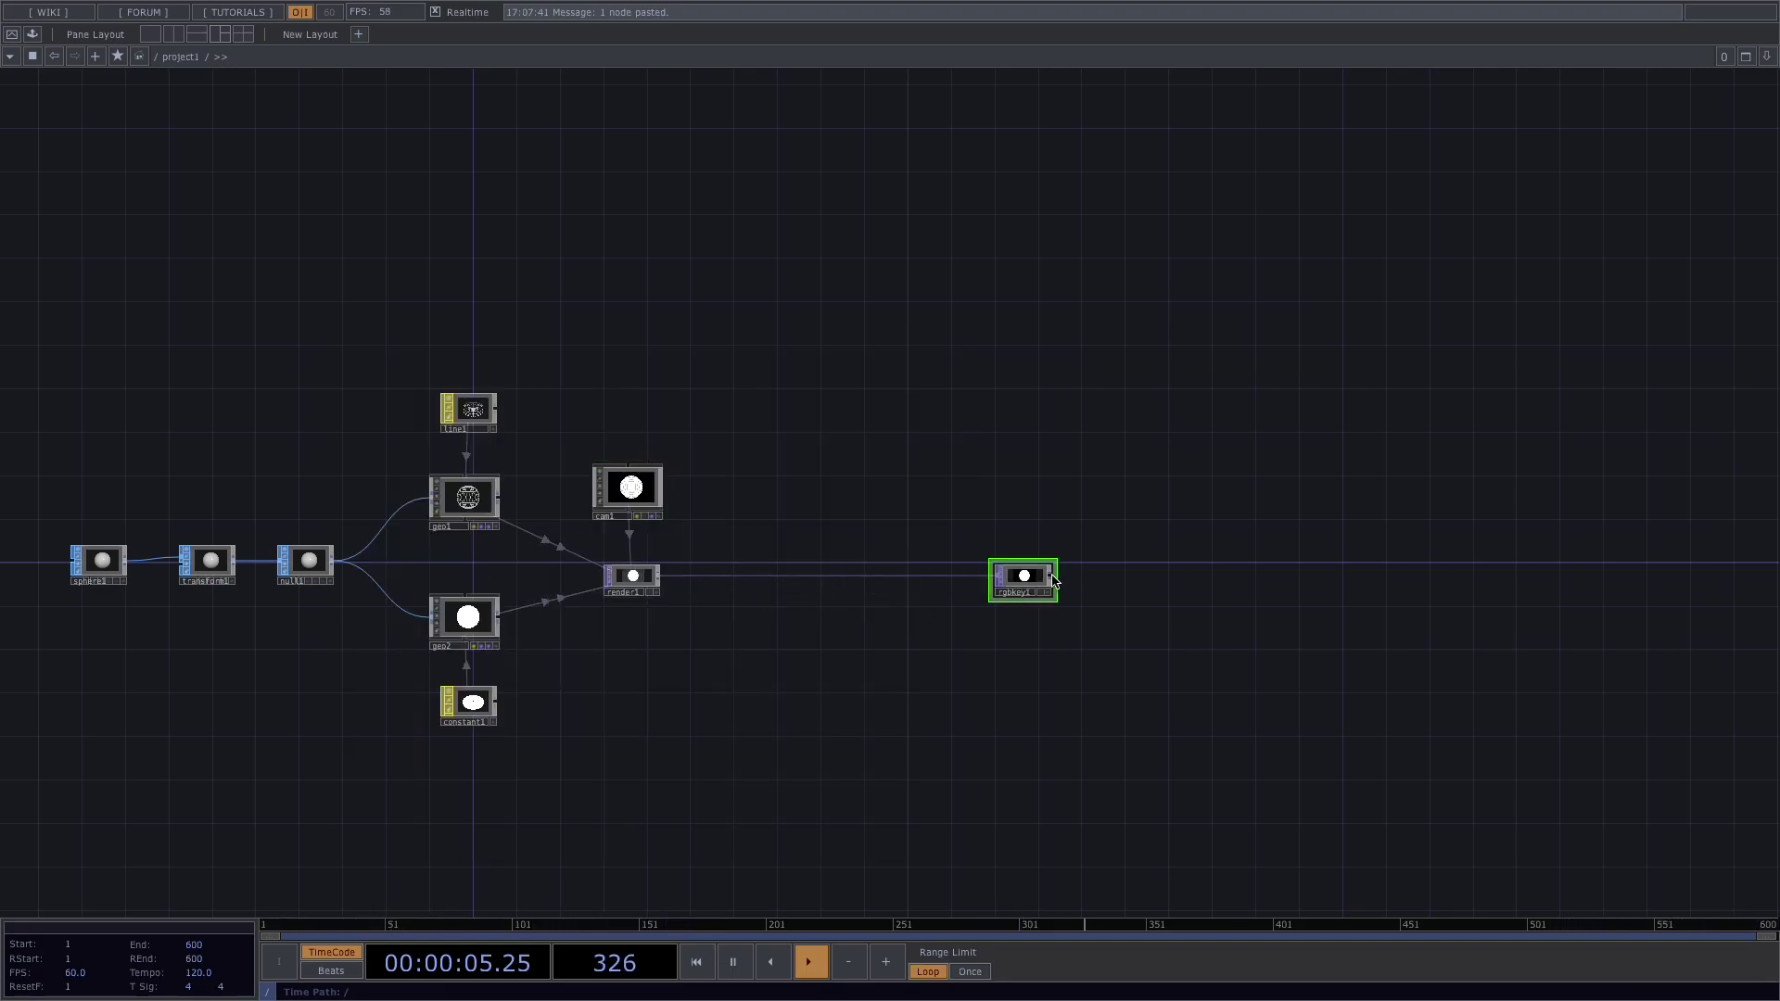
{"action": "type", "text": "ou"}
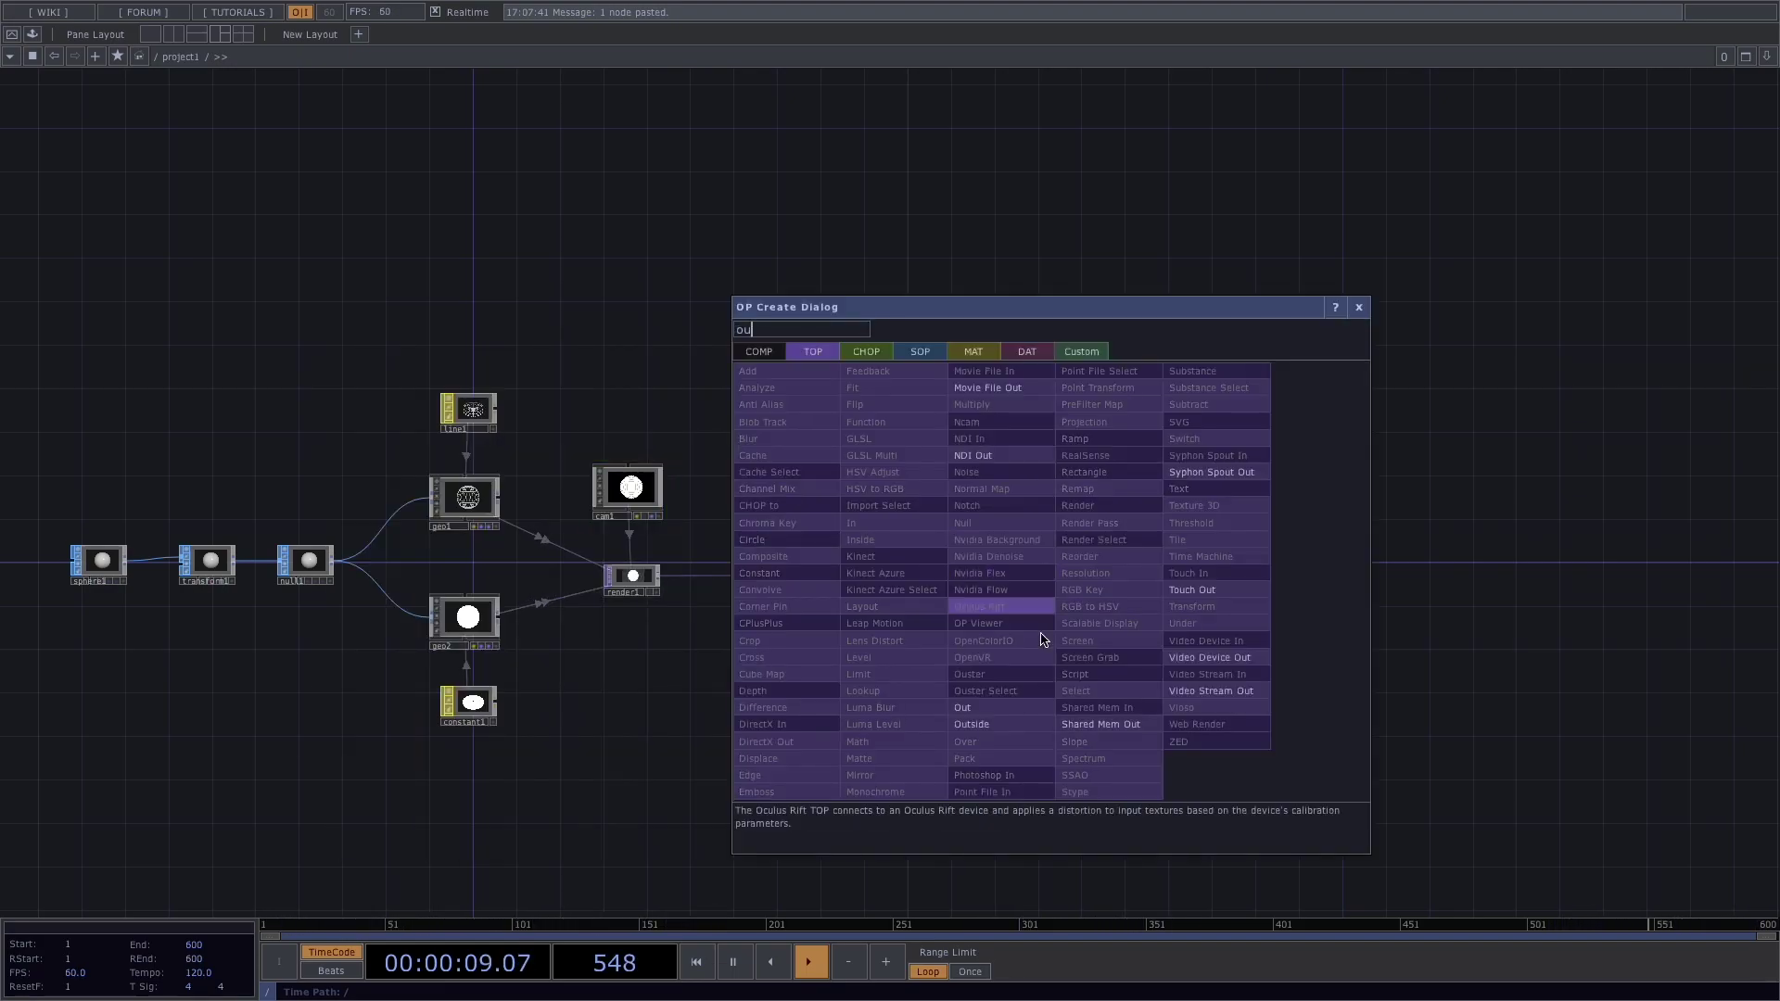
{"action": "left_click", "coordinate": [1016, 709]}
{"action": "left_click", "coordinate": [1106, 590]}
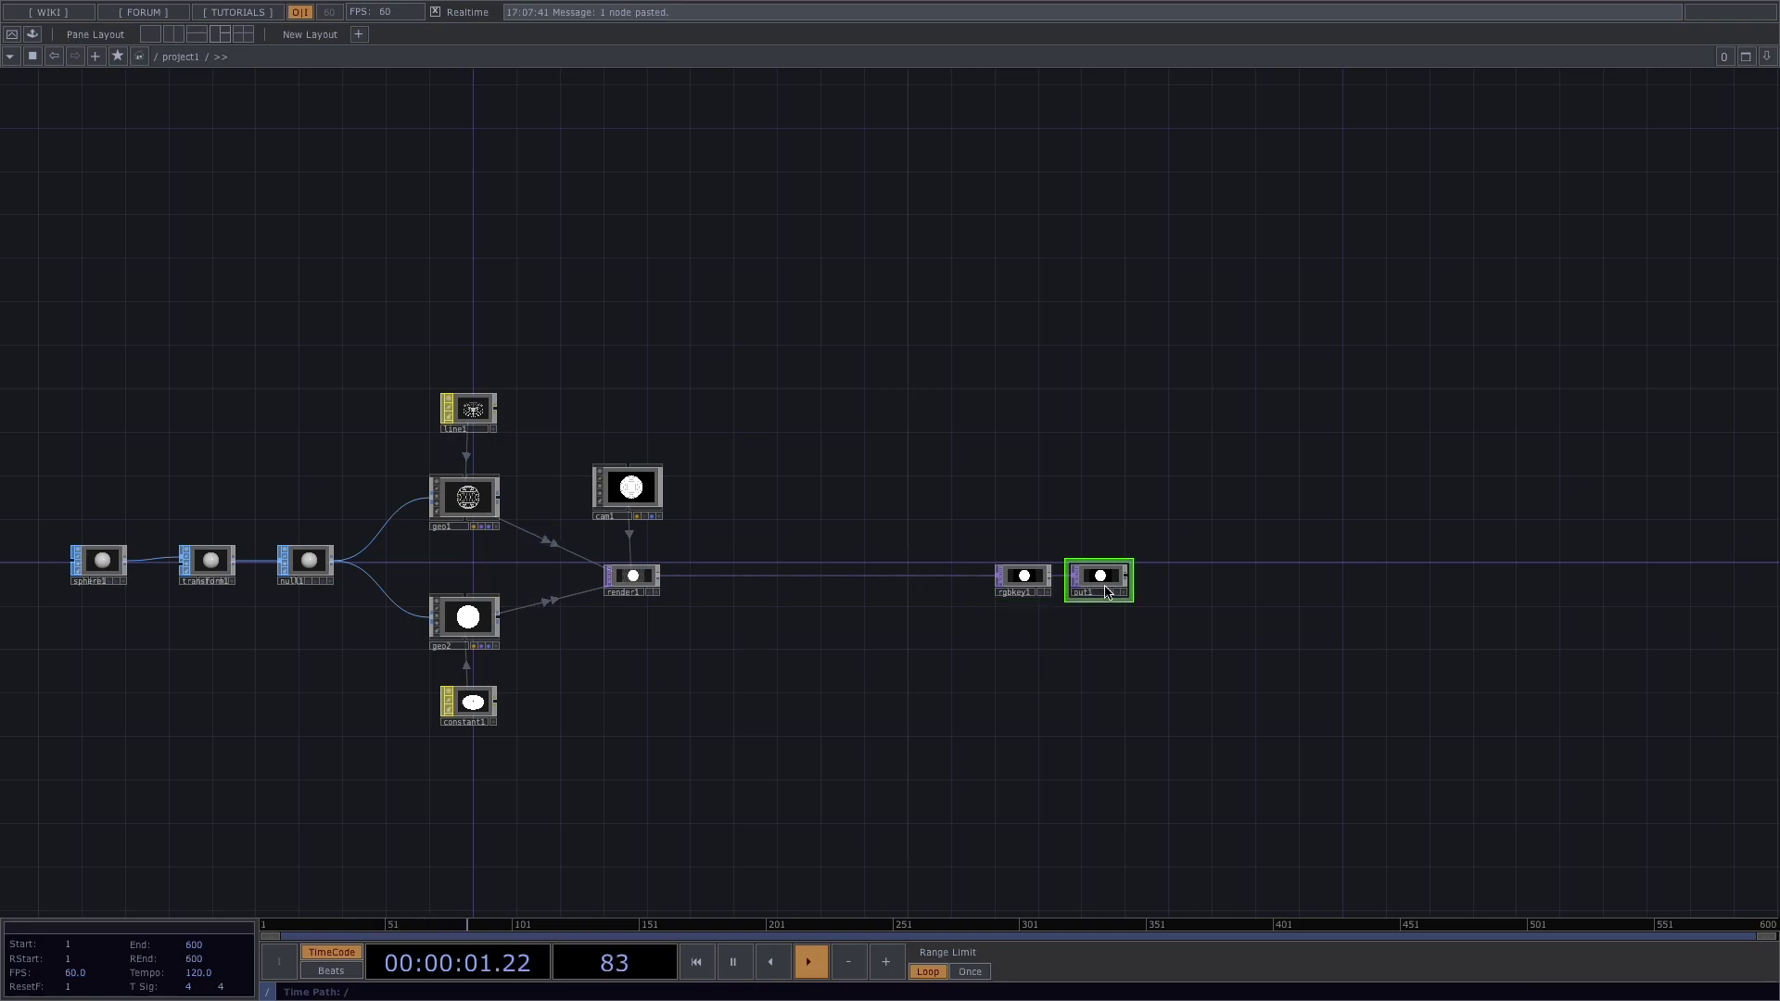
Step: Append a Null TOP to the Out TOP at the end of the render chain
{"action": "key", "text": "Tab"}
{"action": "type", "text": "nu"}
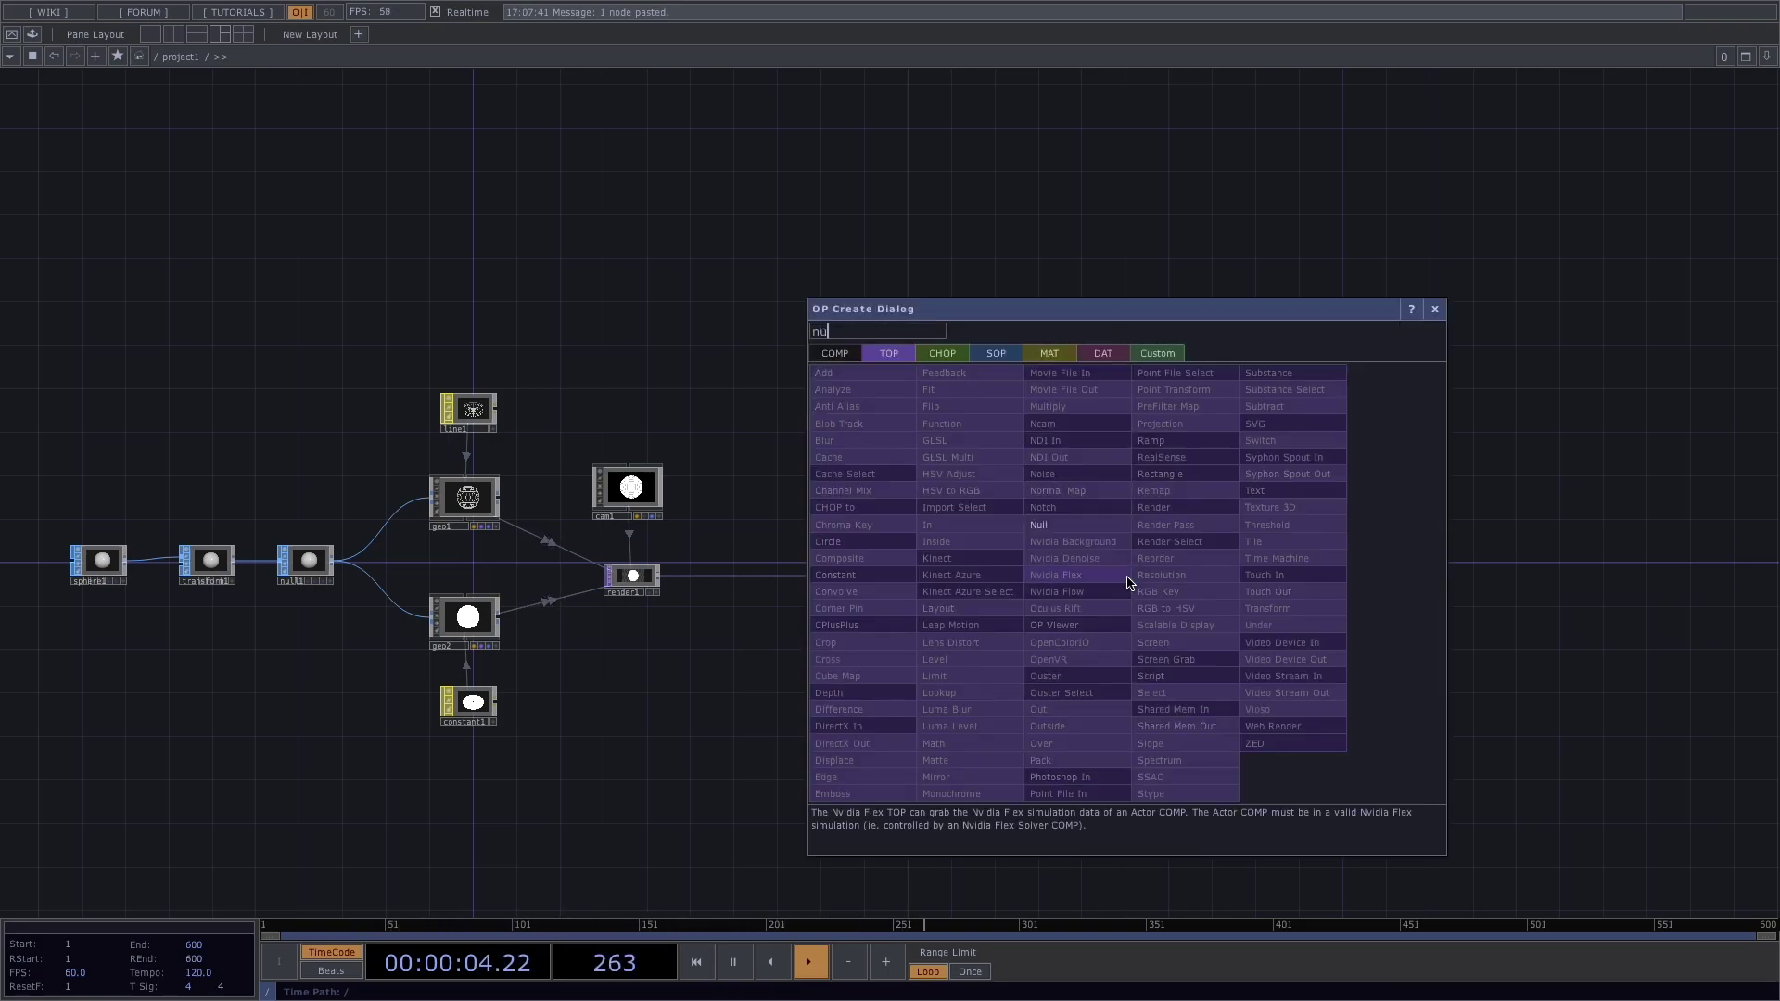
{"action": "key", "text": "Return"}
{"action": "left_click", "coordinate": [1188, 581]}
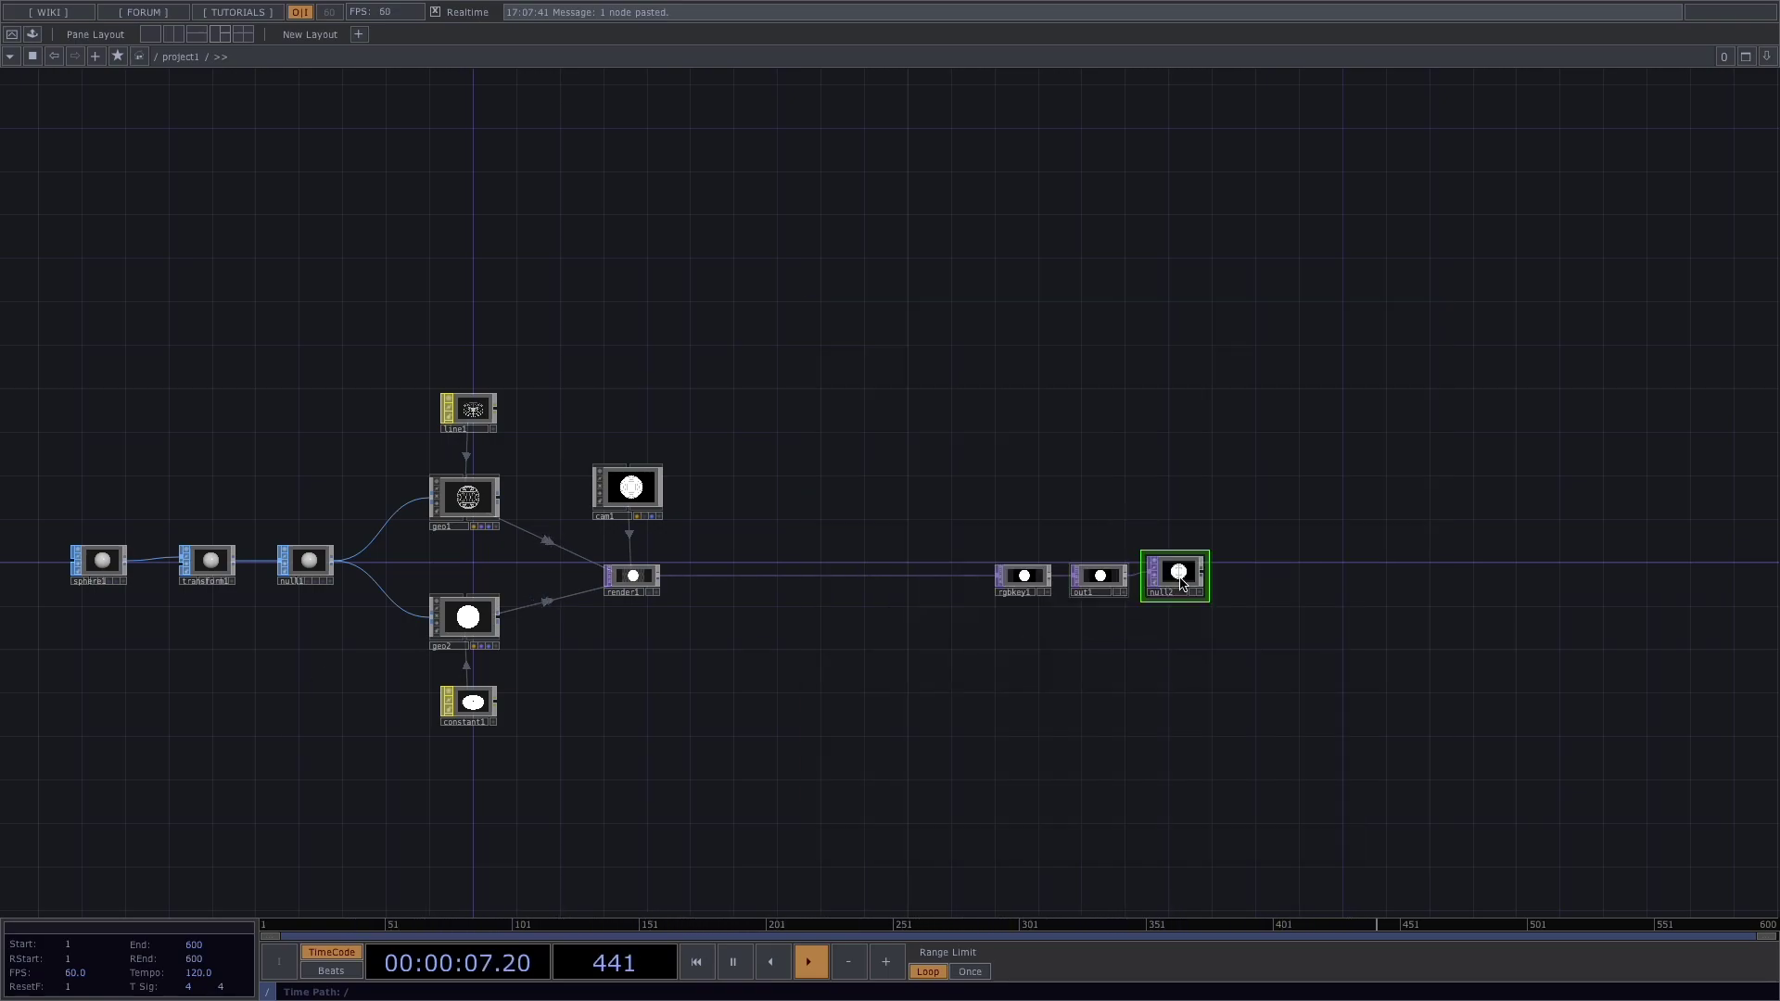
Step: Rename the Null TOP at the end of the chain to Icon and lock it
{"action": "scroll", "coordinate": [1177, 576], "scroll_direction": "up", "scroll_amount": 6}
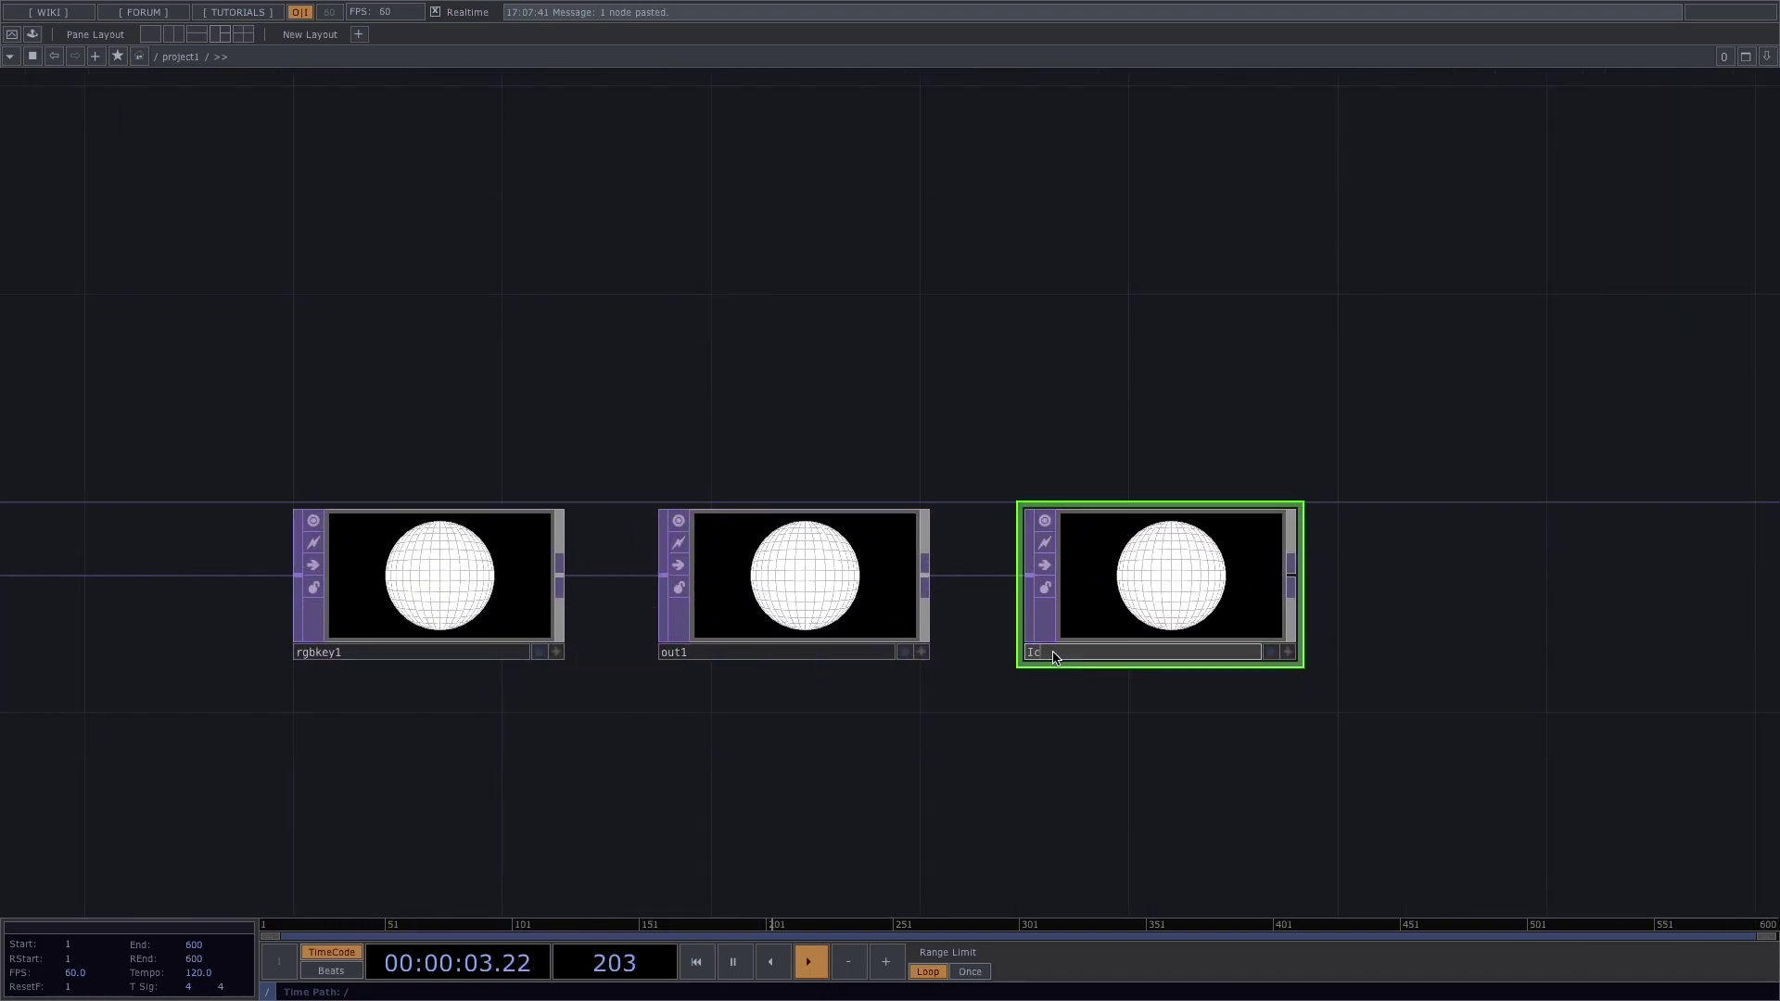
{"action": "key", "text": "Return"}
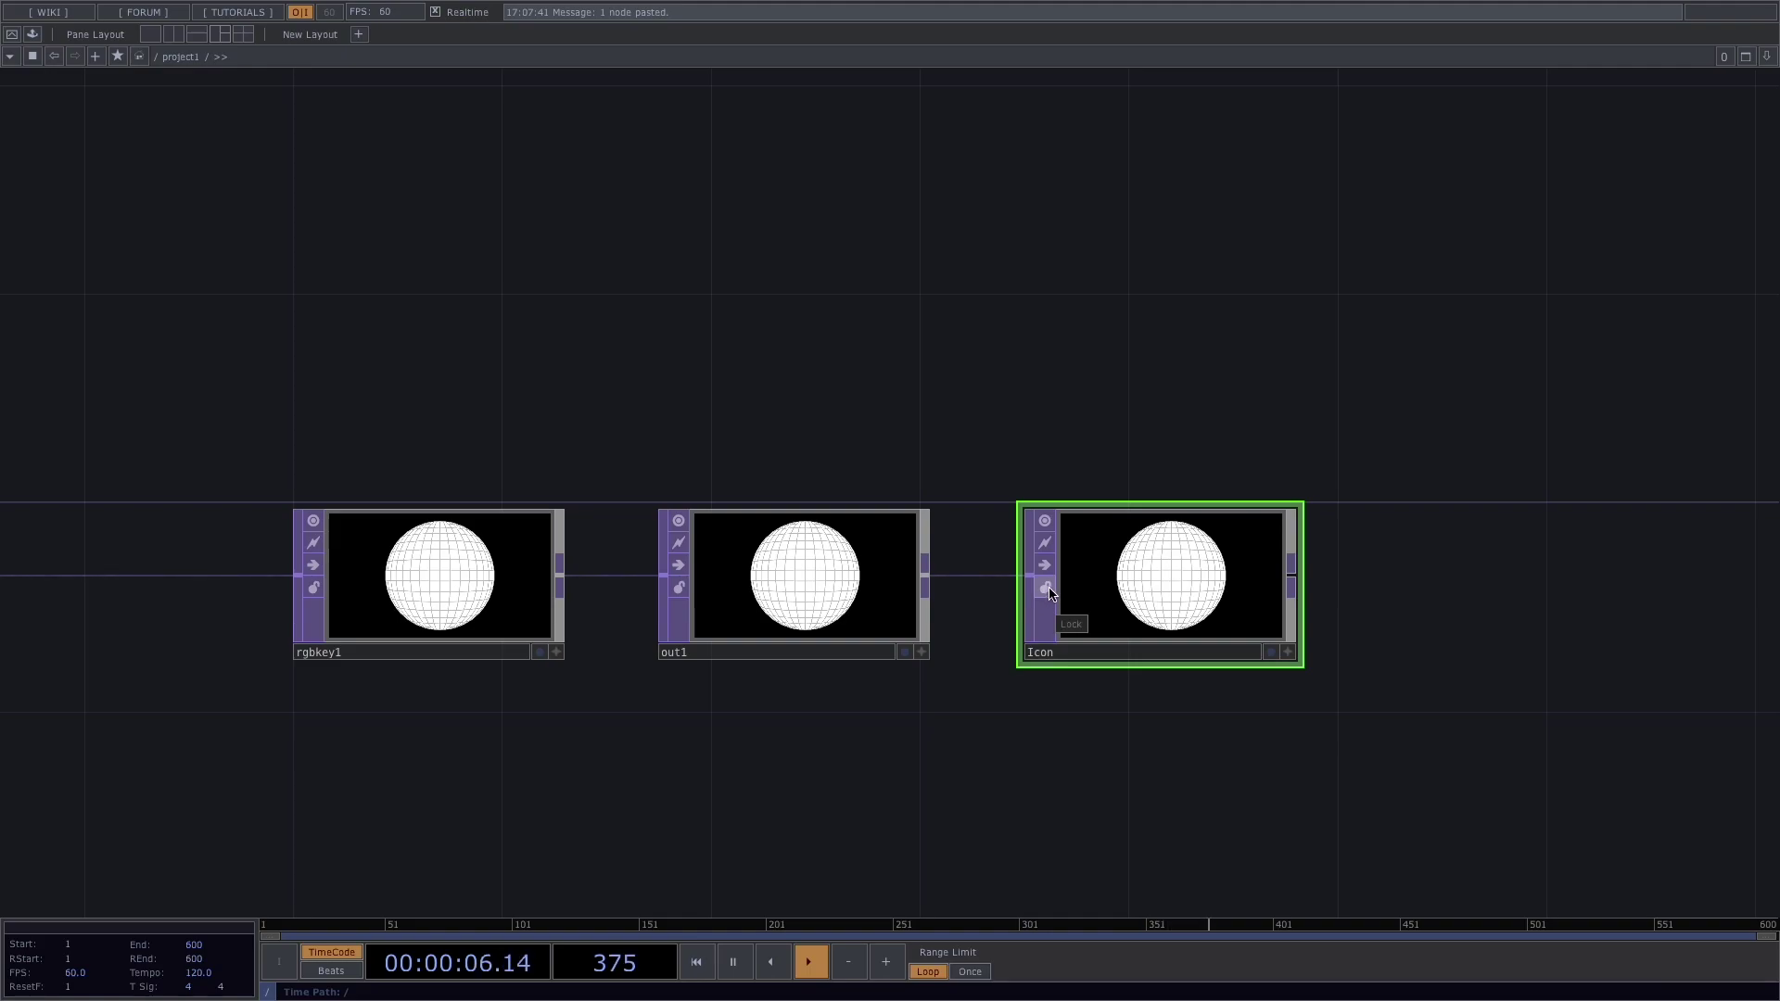
{"action": "scroll", "coordinate": [866, 767], "scroll_direction": "down", "scroll_amount": 8}
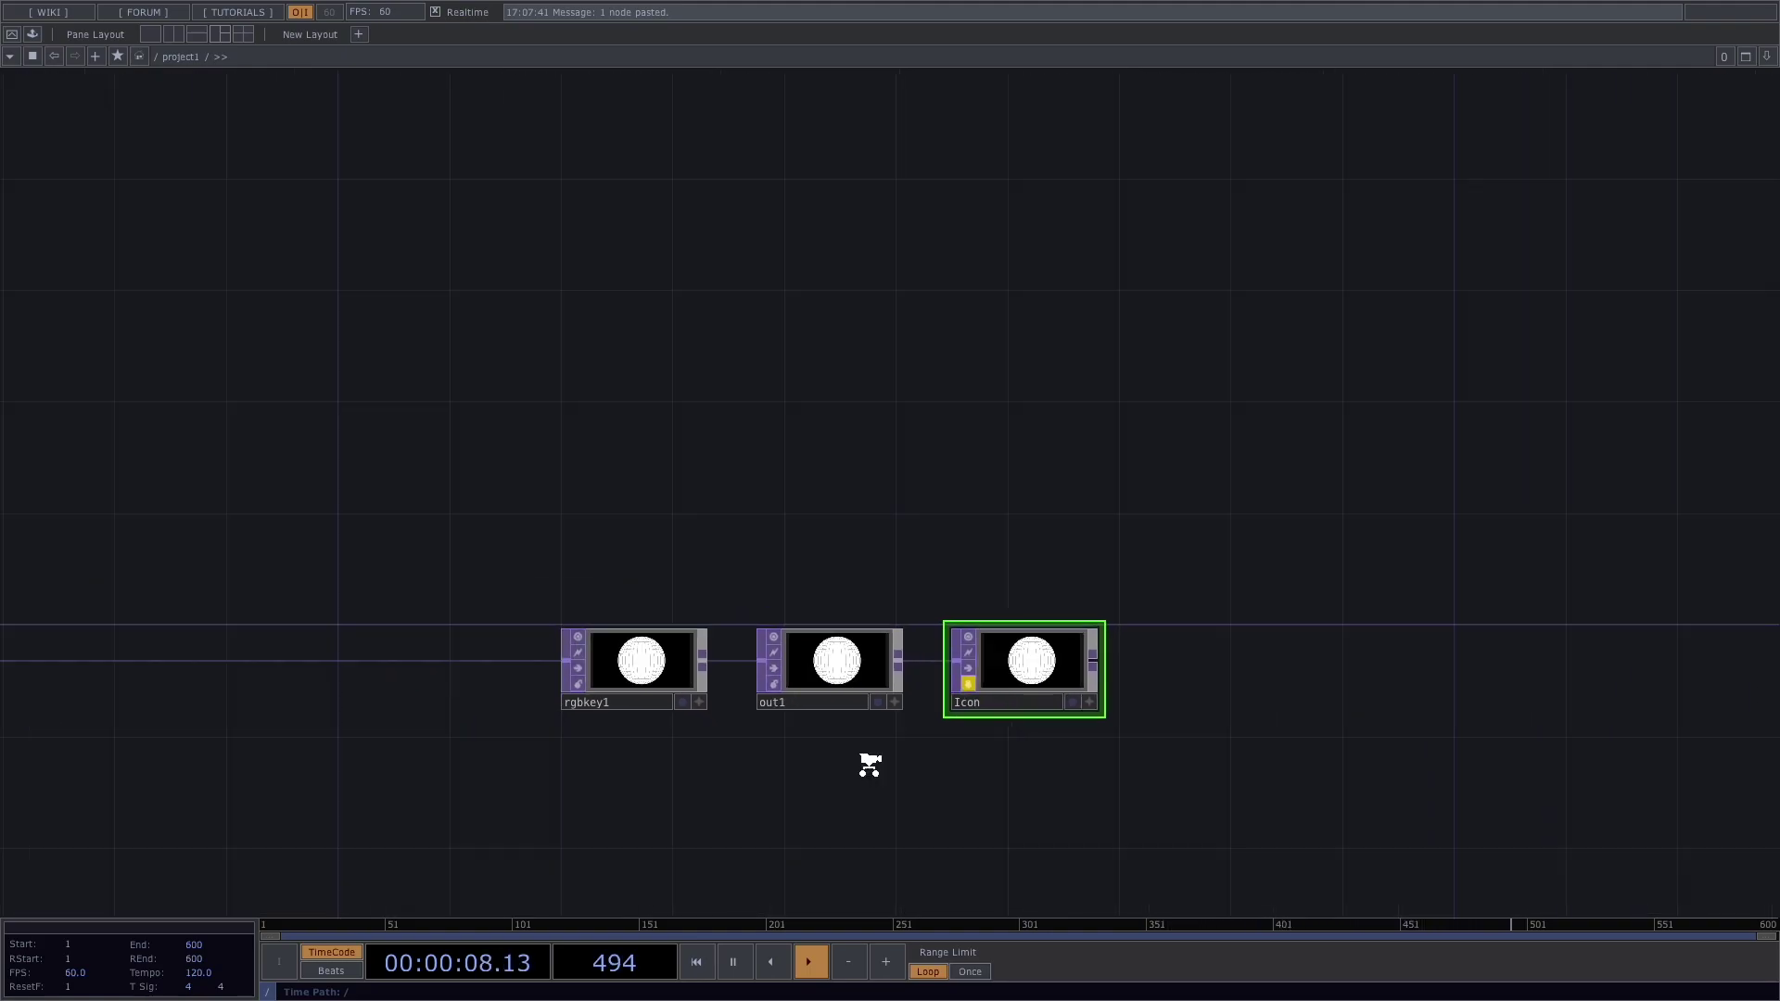
{"action": "scroll", "coordinate": [668, 808], "scroll_direction": "down", "scroll_amount": 3}
Step: Browse the ImageFilters, Mapping and PointClouds component previews in the palette, and close it
{"action": "left_click_drag", "start_coordinate": [433, 826], "coordinate": [845, 693]}
{"action": "left_click", "coordinate": [33, 35]}
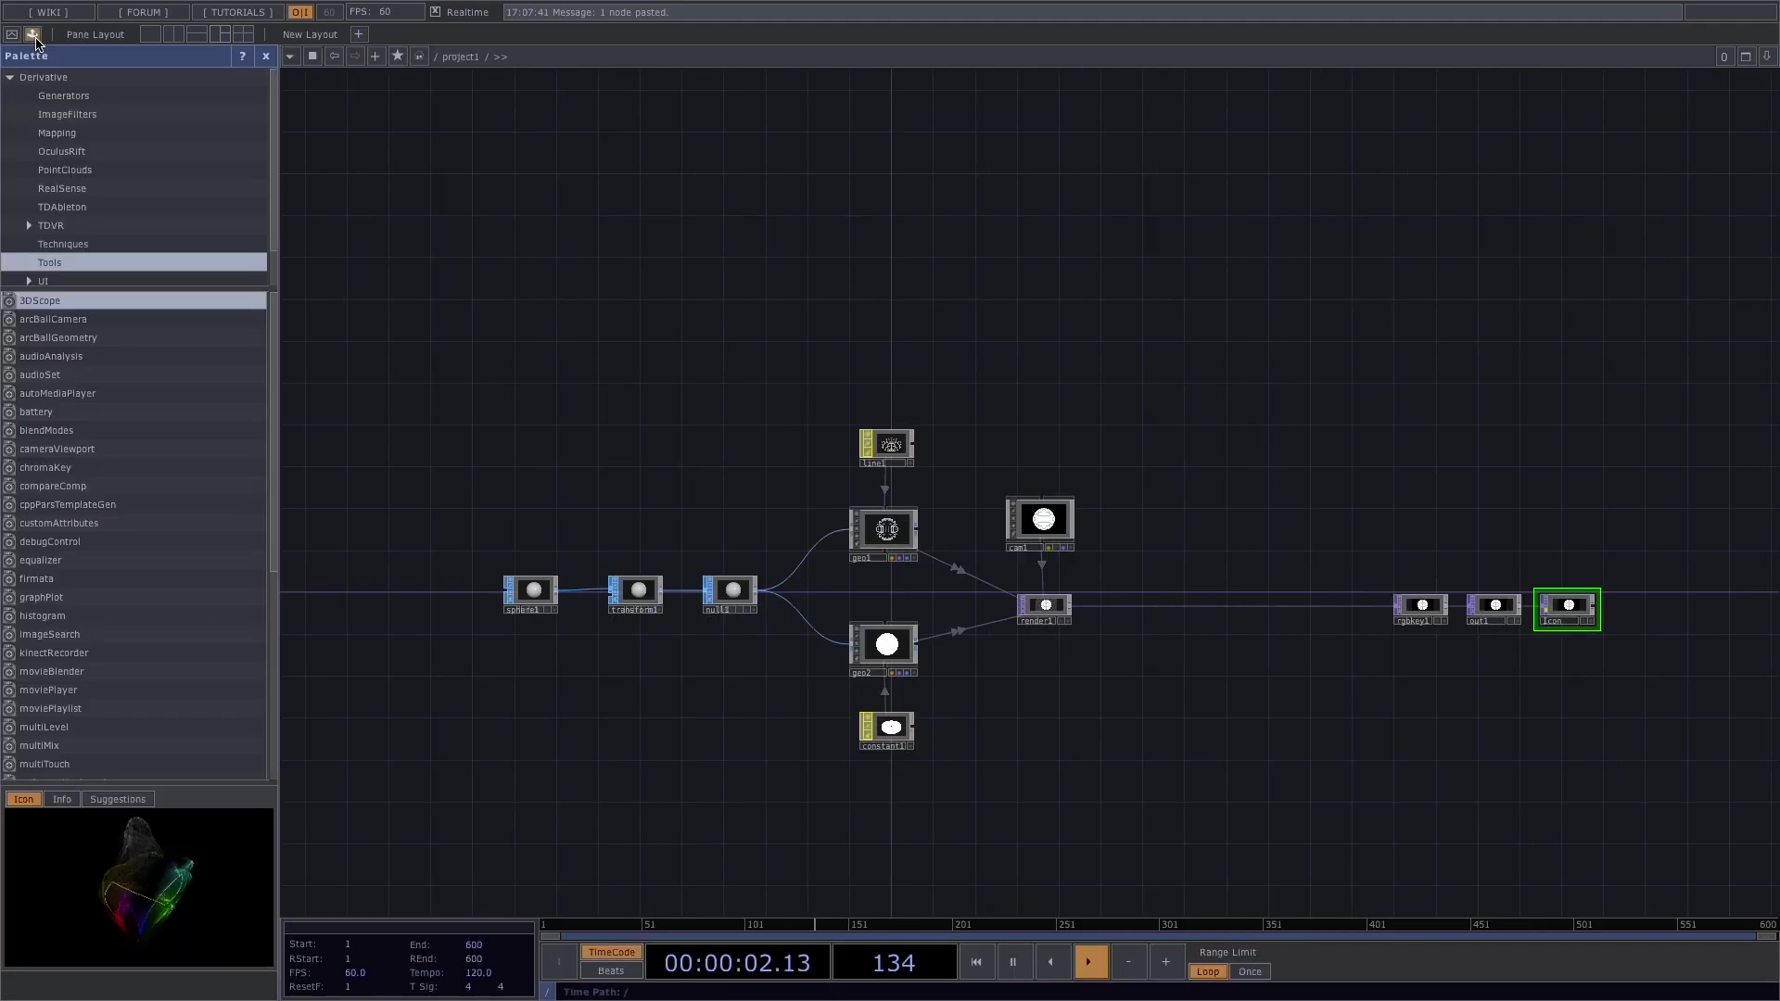
{"action": "left_click", "coordinate": [84, 119]}
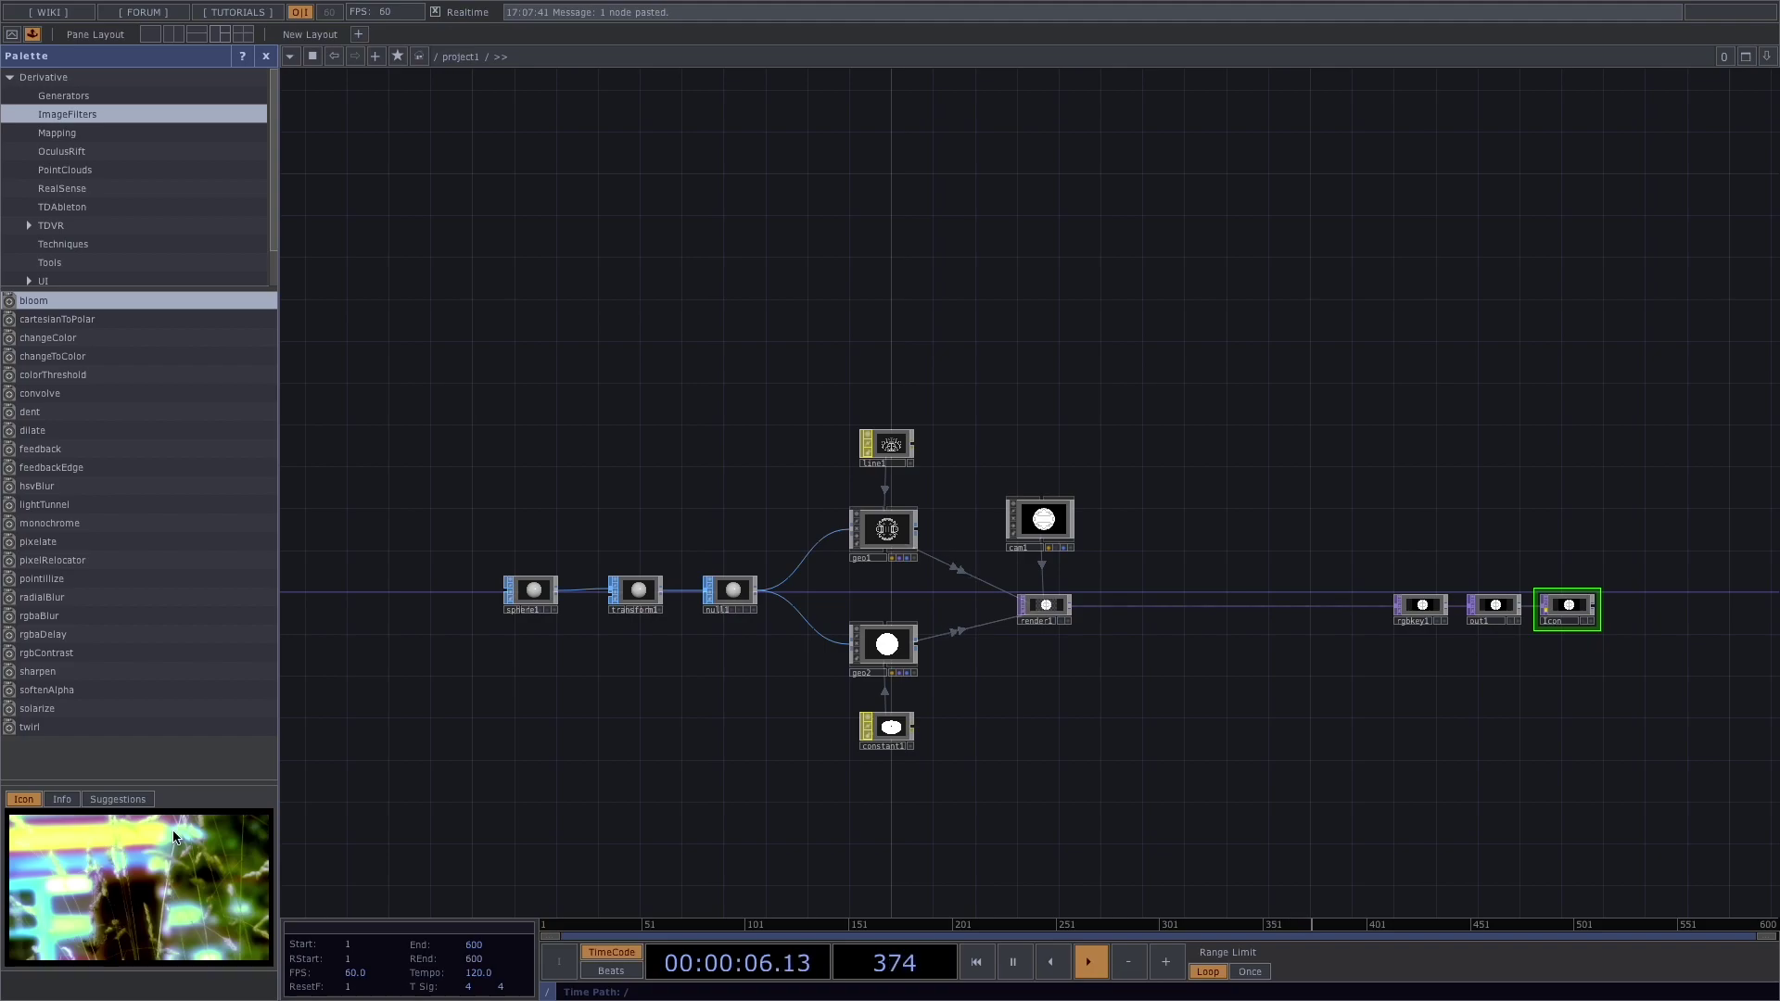
{"action": "left_click", "coordinate": [139, 132]}
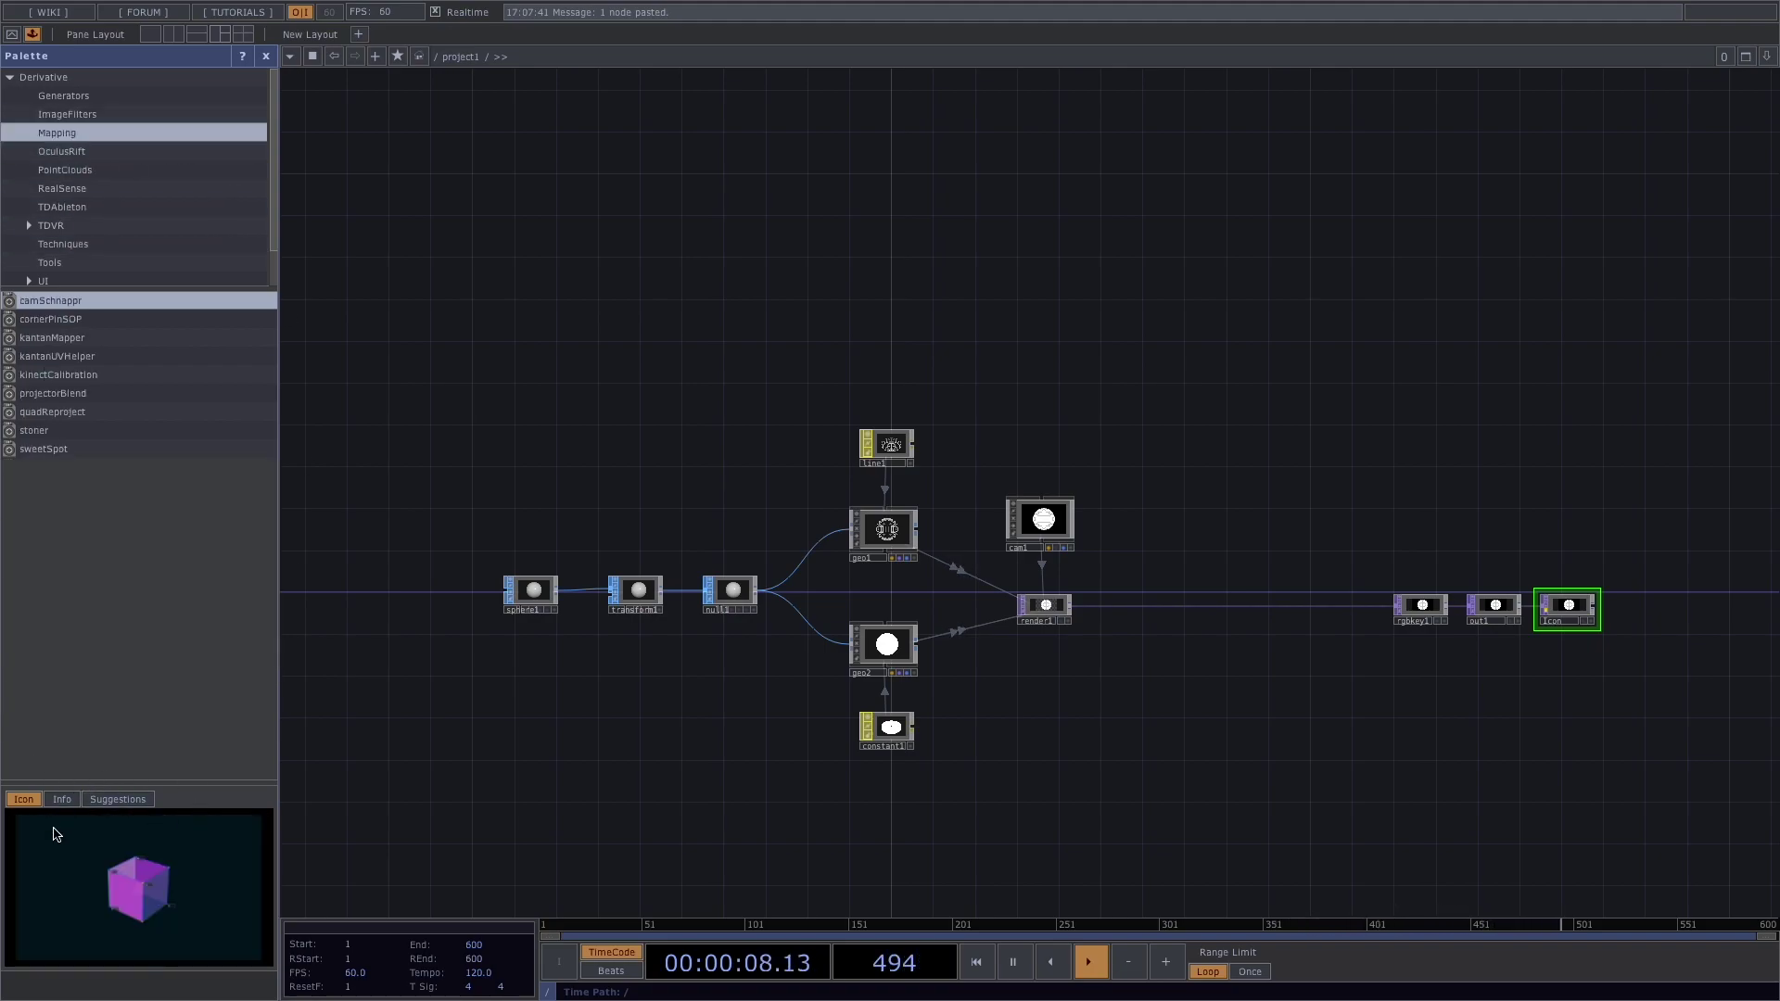
{"action": "left_click", "coordinate": [167, 171]}
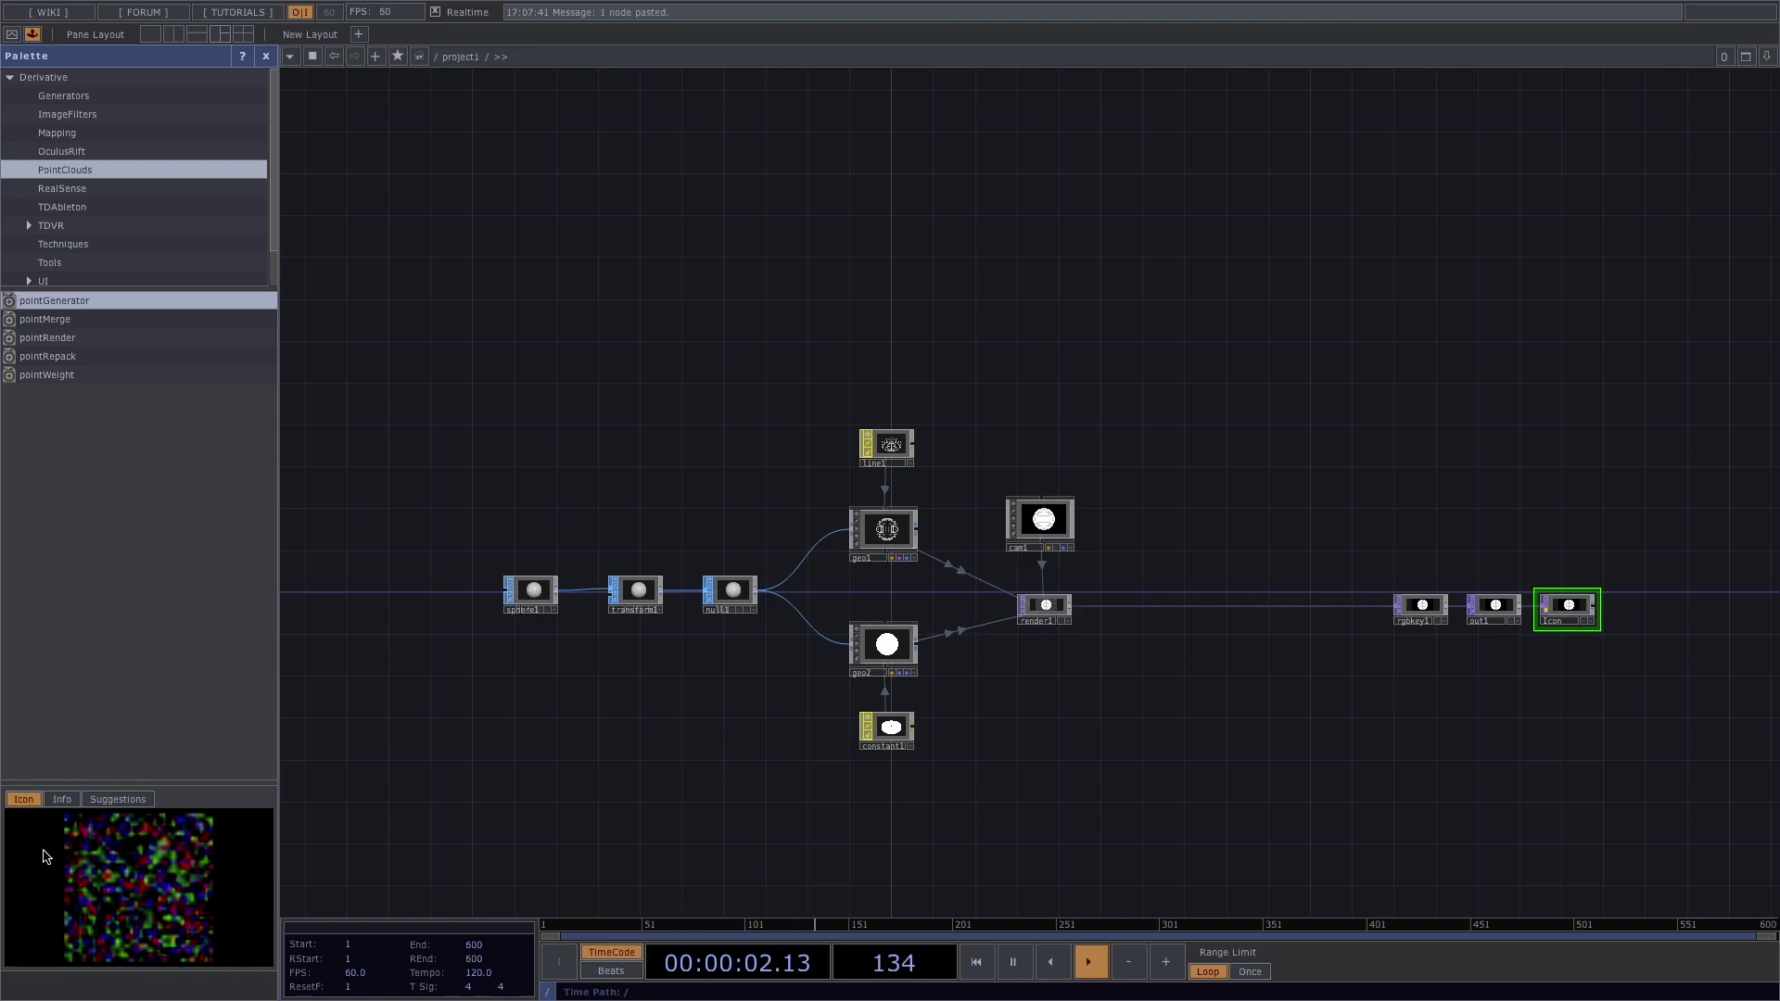
{"action": "left_click", "coordinate": [268, 58]}
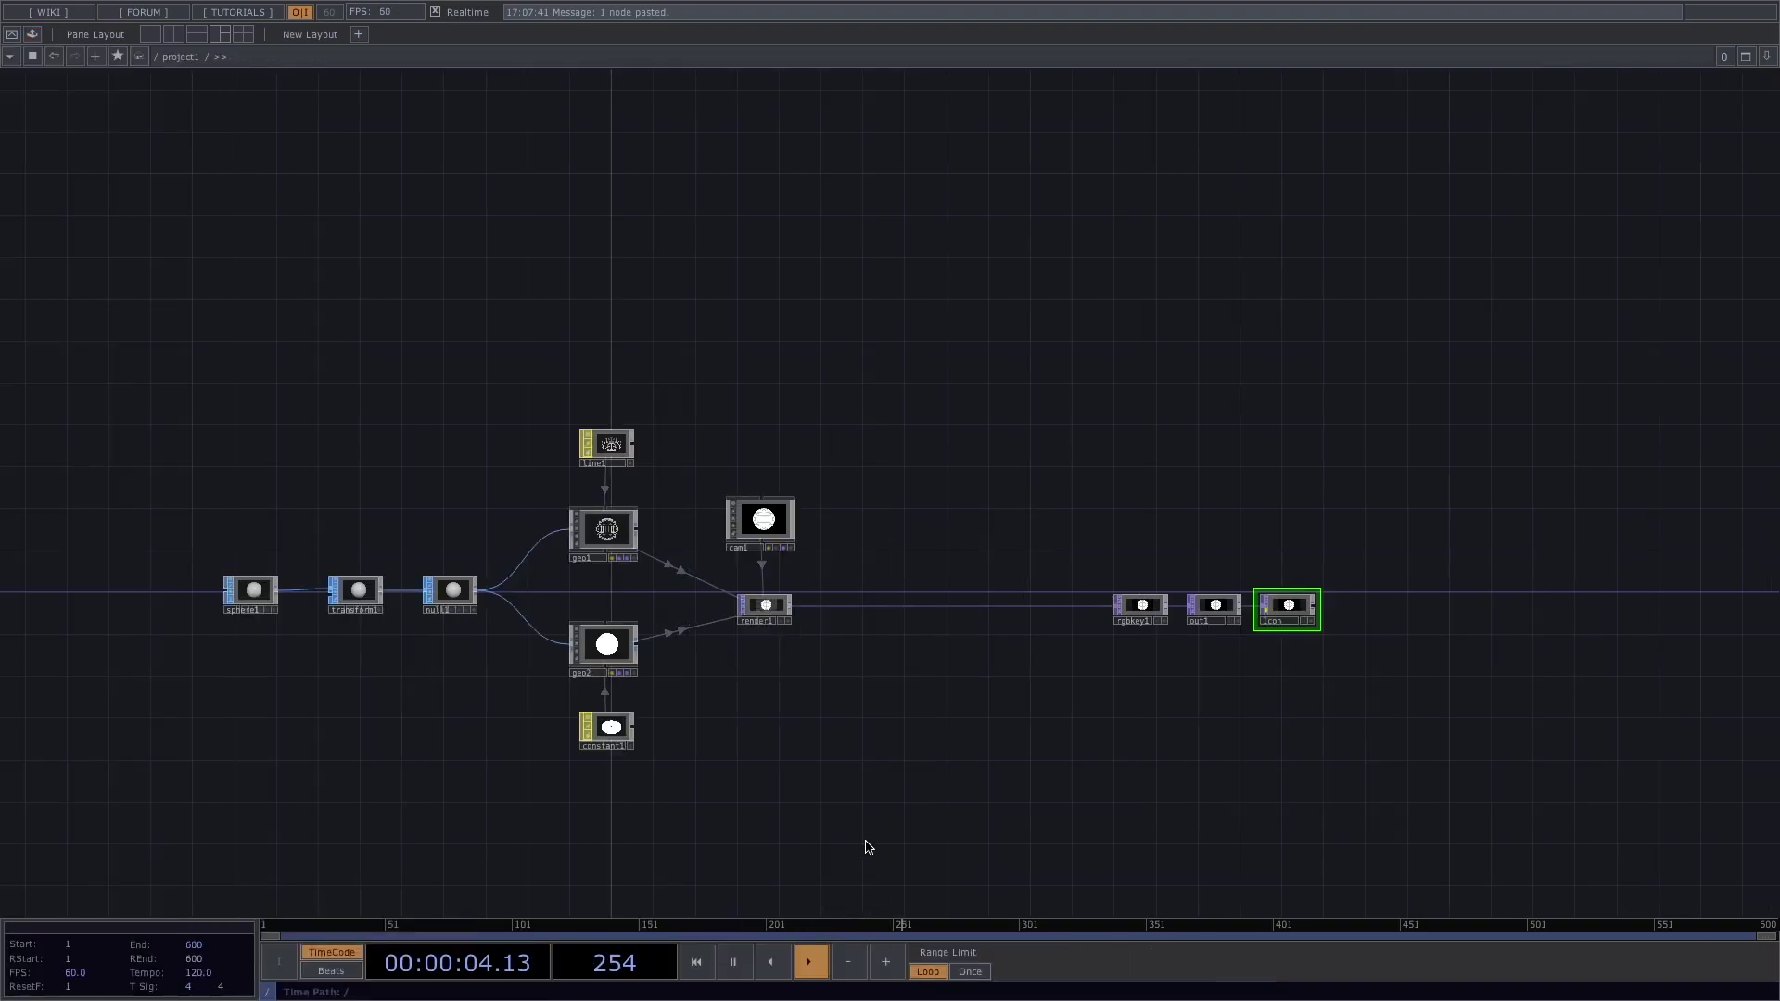
Step: Darken the constant1 material's color to near black by setting its brightness value to 0.005
{"action": "scroll", "coordinate": [858, 780], "scroll_direction": "up", "scroll_amount": 2}
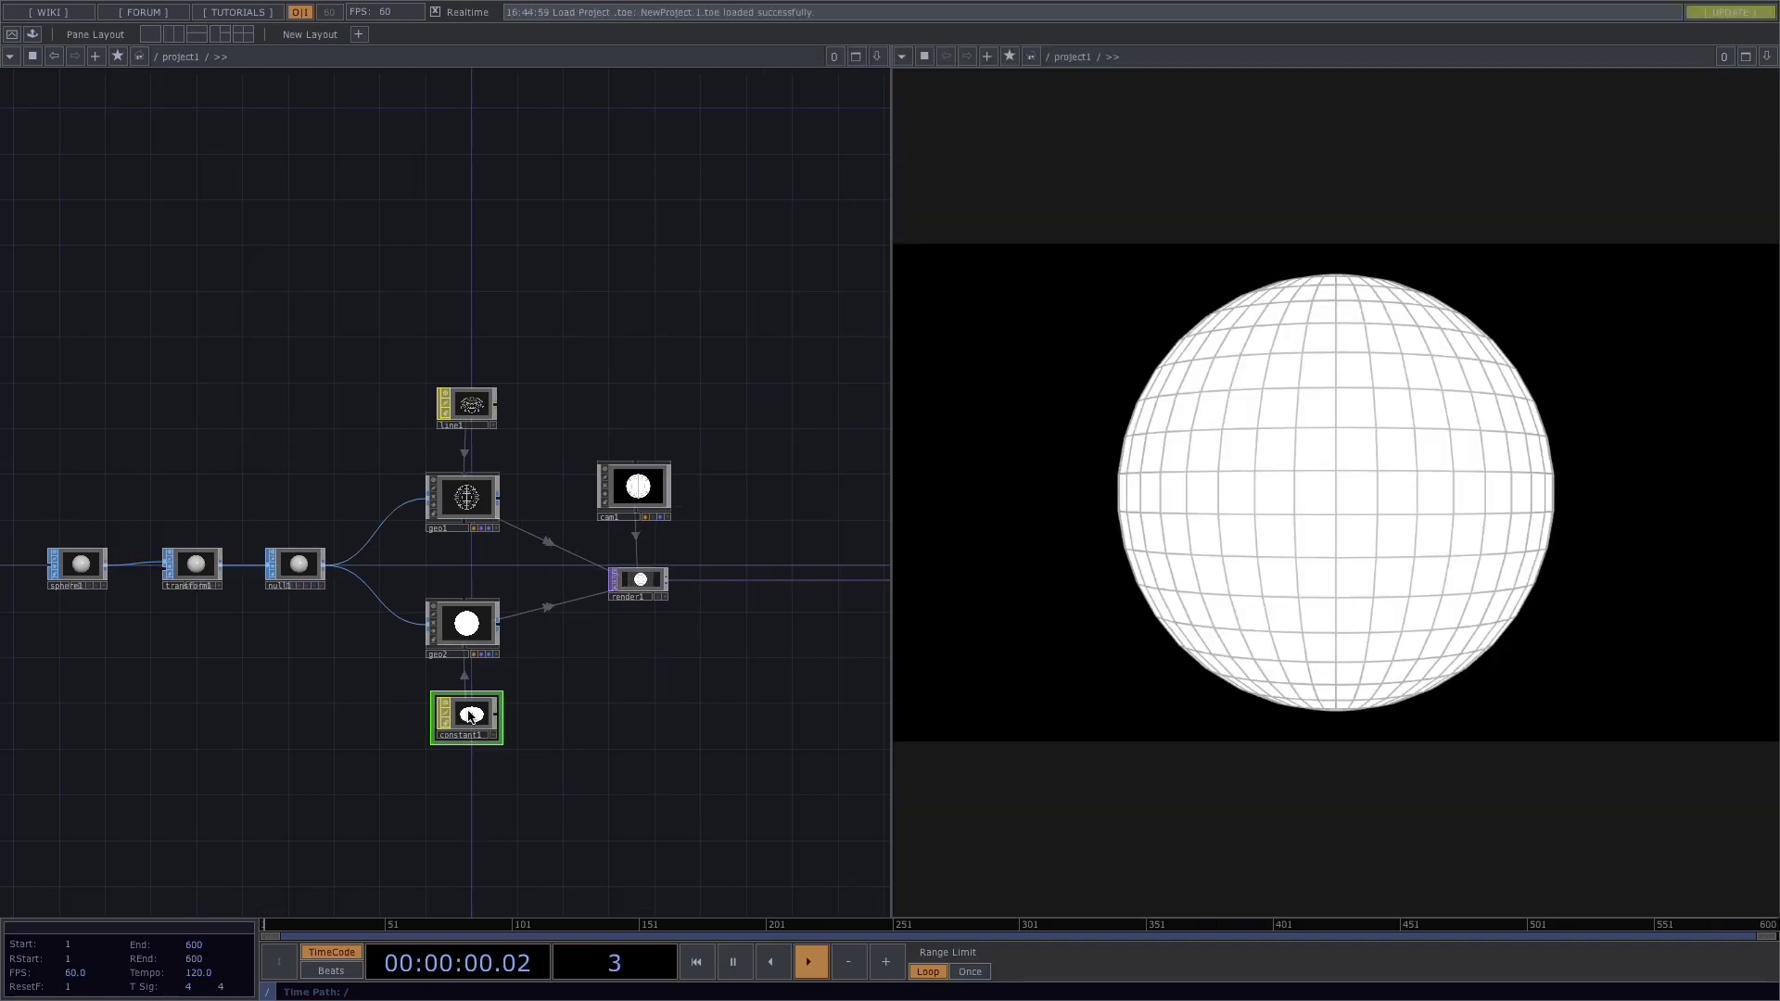
{"action": "key", "text": "p"}
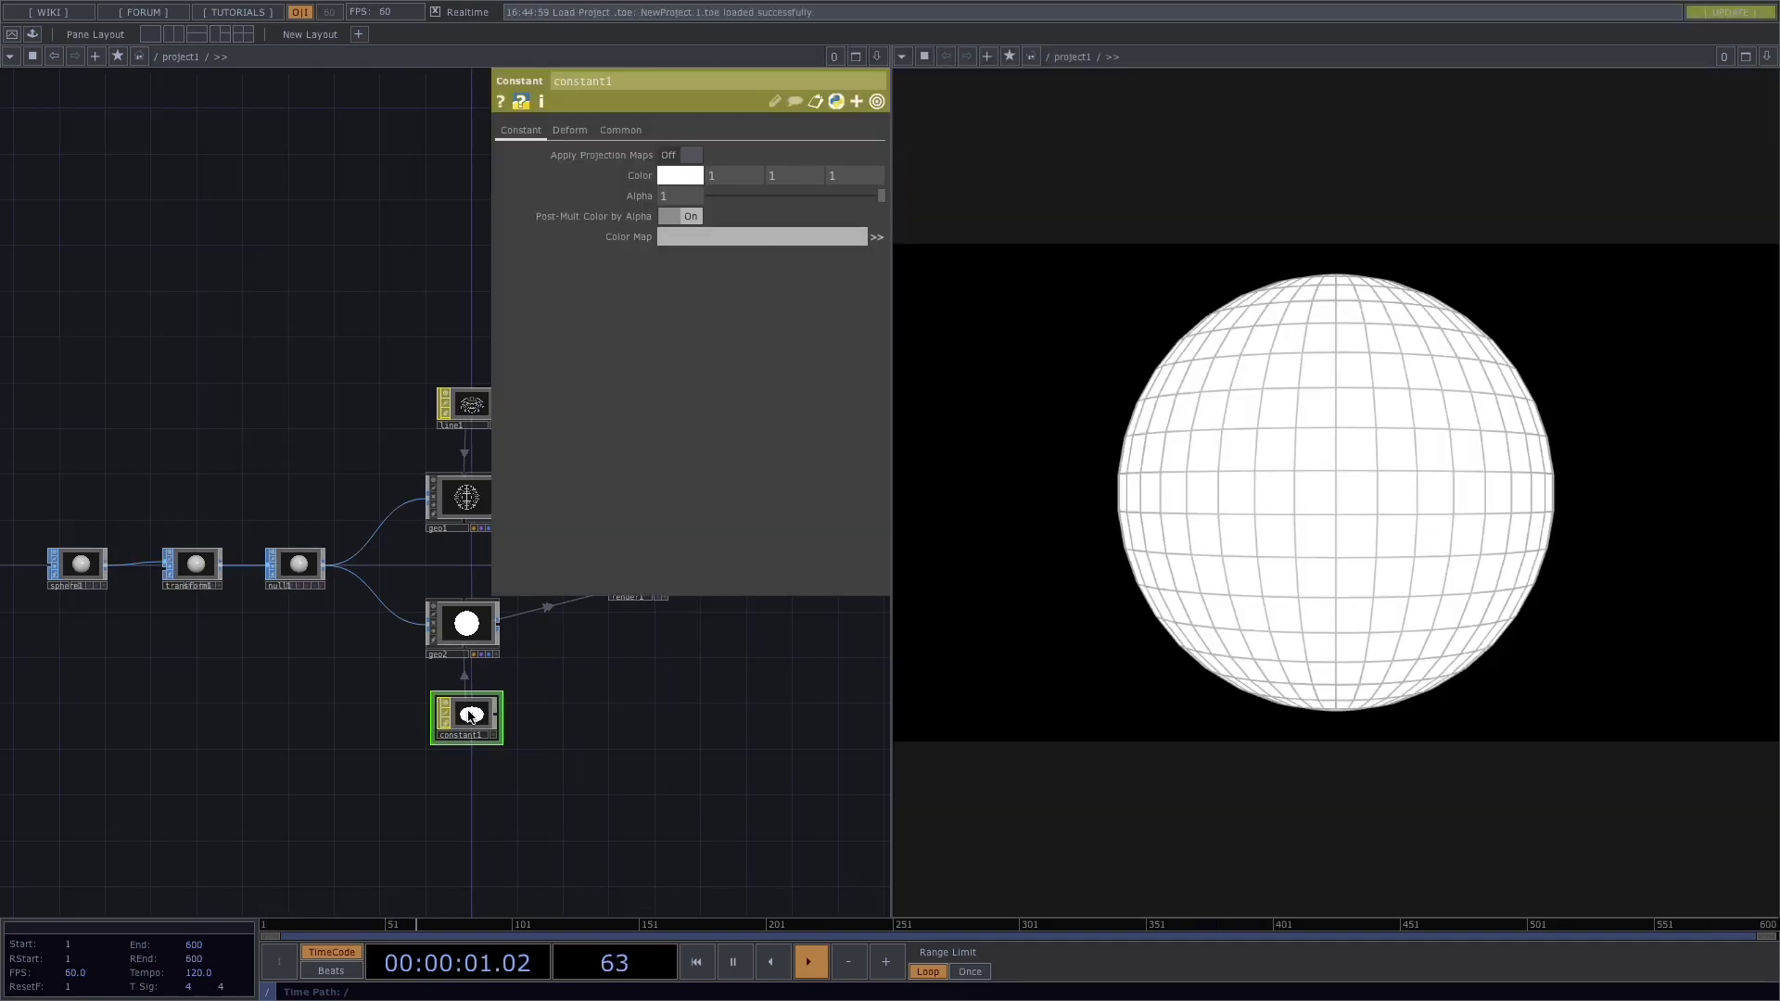
{"action": "left_click", "coordinate": [677, 177]}
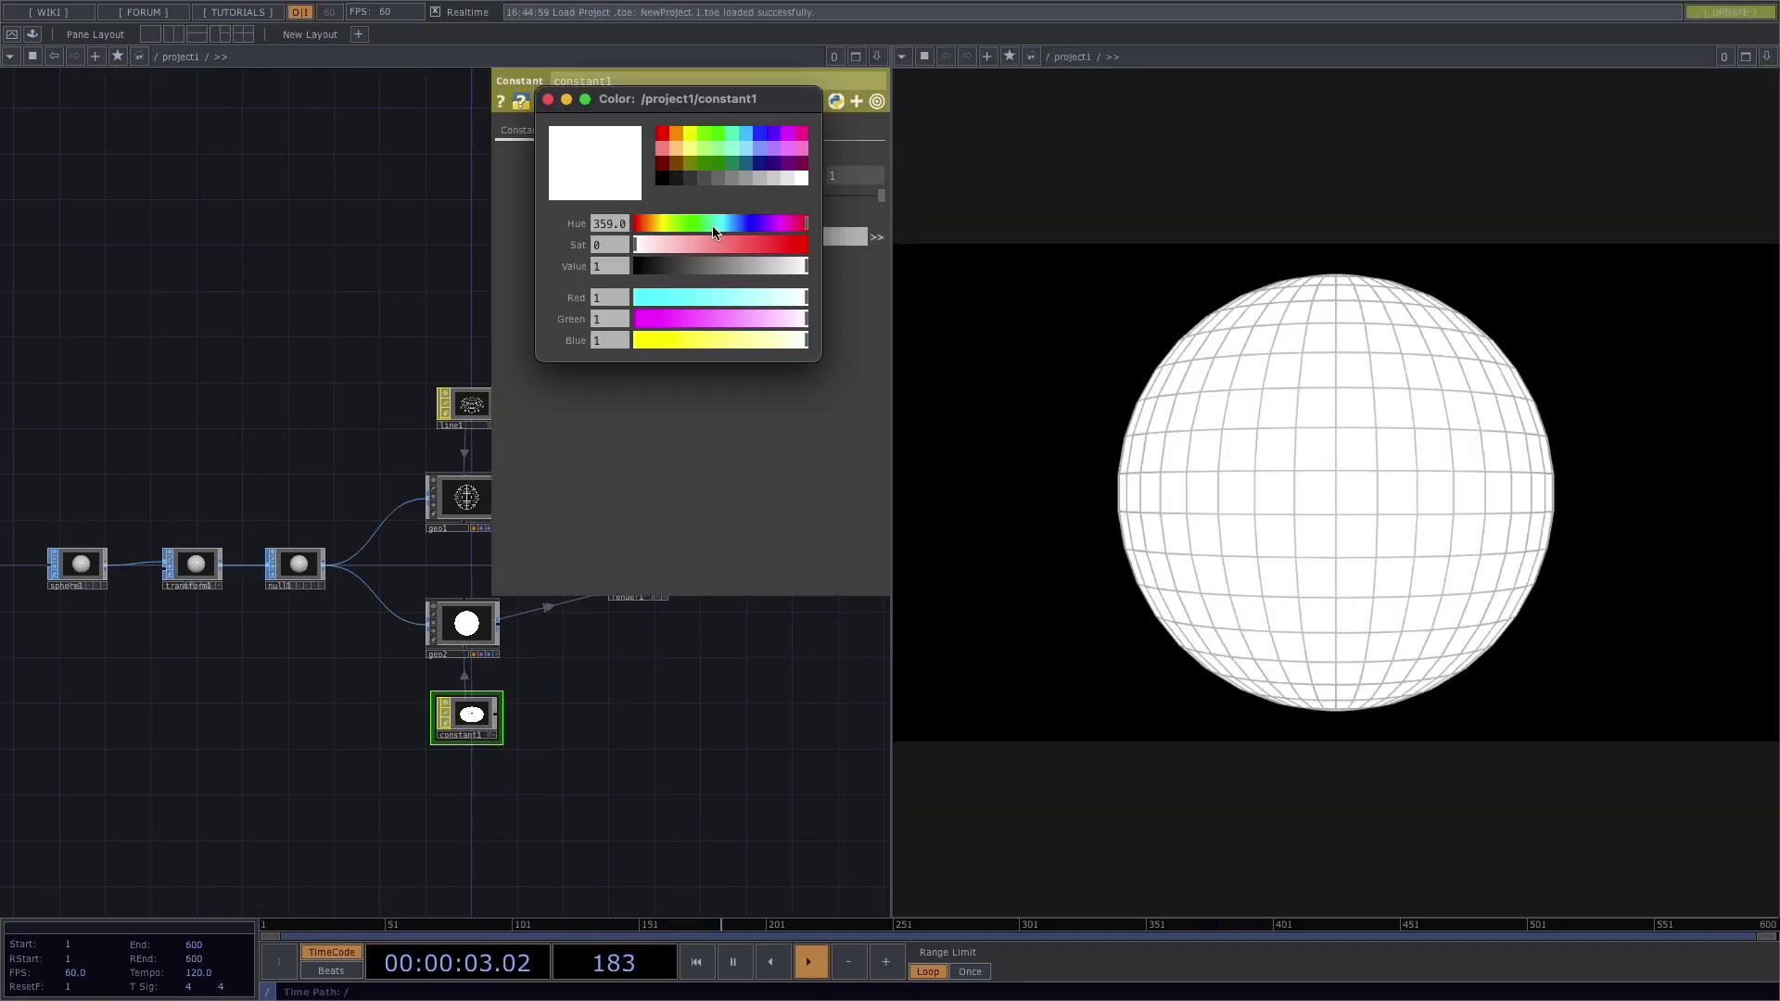
{"action": "left_click_drag", "start_coordinate": [805, 267], "coordinate": [612, 267]}
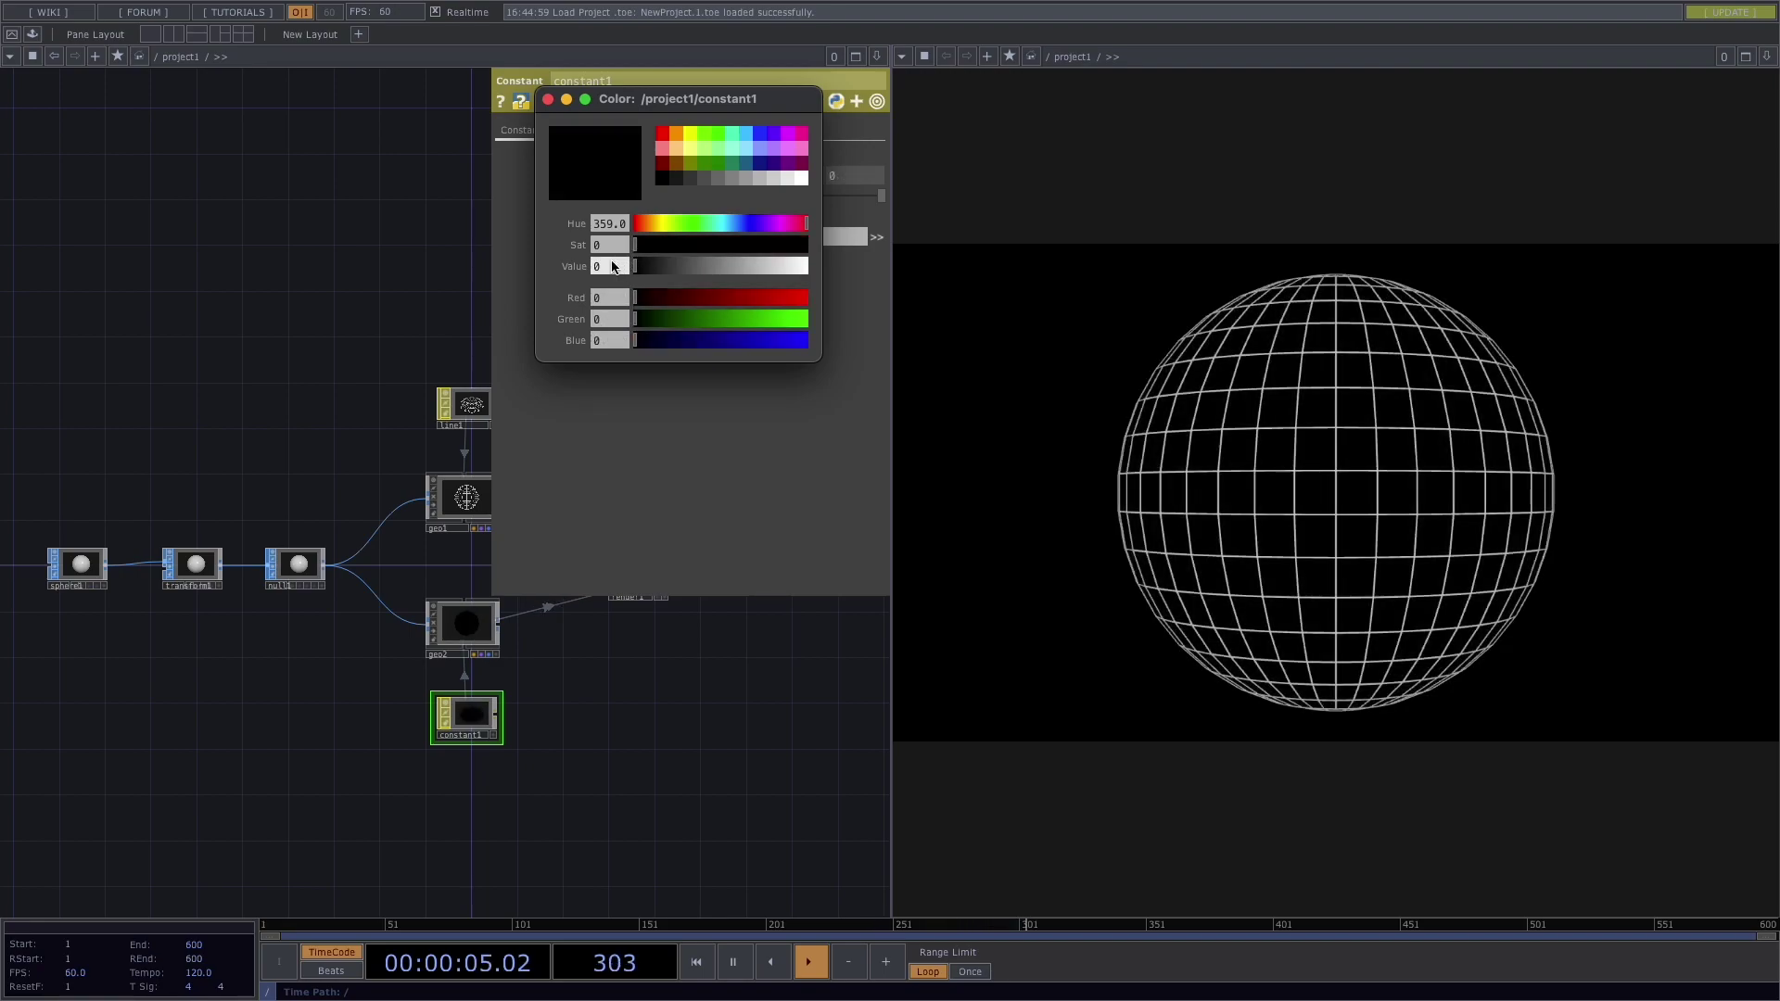
{"action": "left_click", "coordinate": [548, 99]}
{"action": "key", "text": "p"}
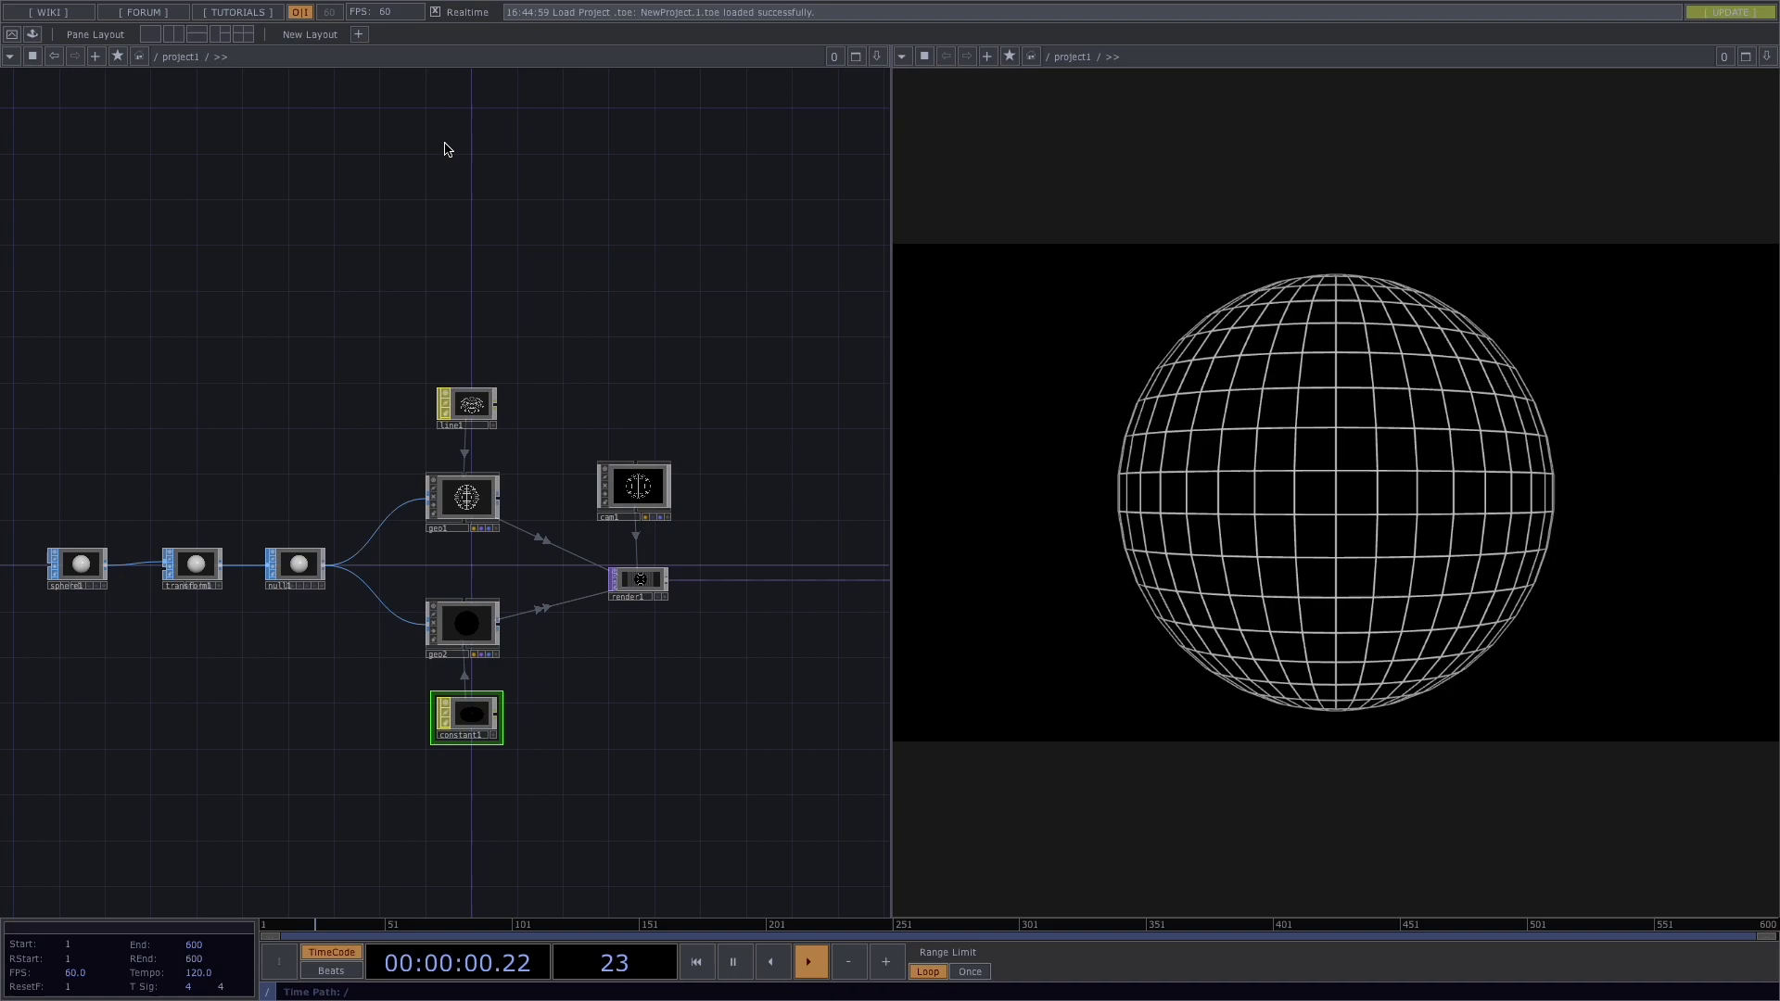
Step: Duplicate the sphere, transform, null, geometry and material chain three times, stacking the copies below the original
{"action": "left_click_drag", "start_coordinate": [596, 752], "coordinate": [743, 676]}
{"action": "scroll", "coordinate": [743, 674], "scroll_direction": "down", "scroll_amount": 2}
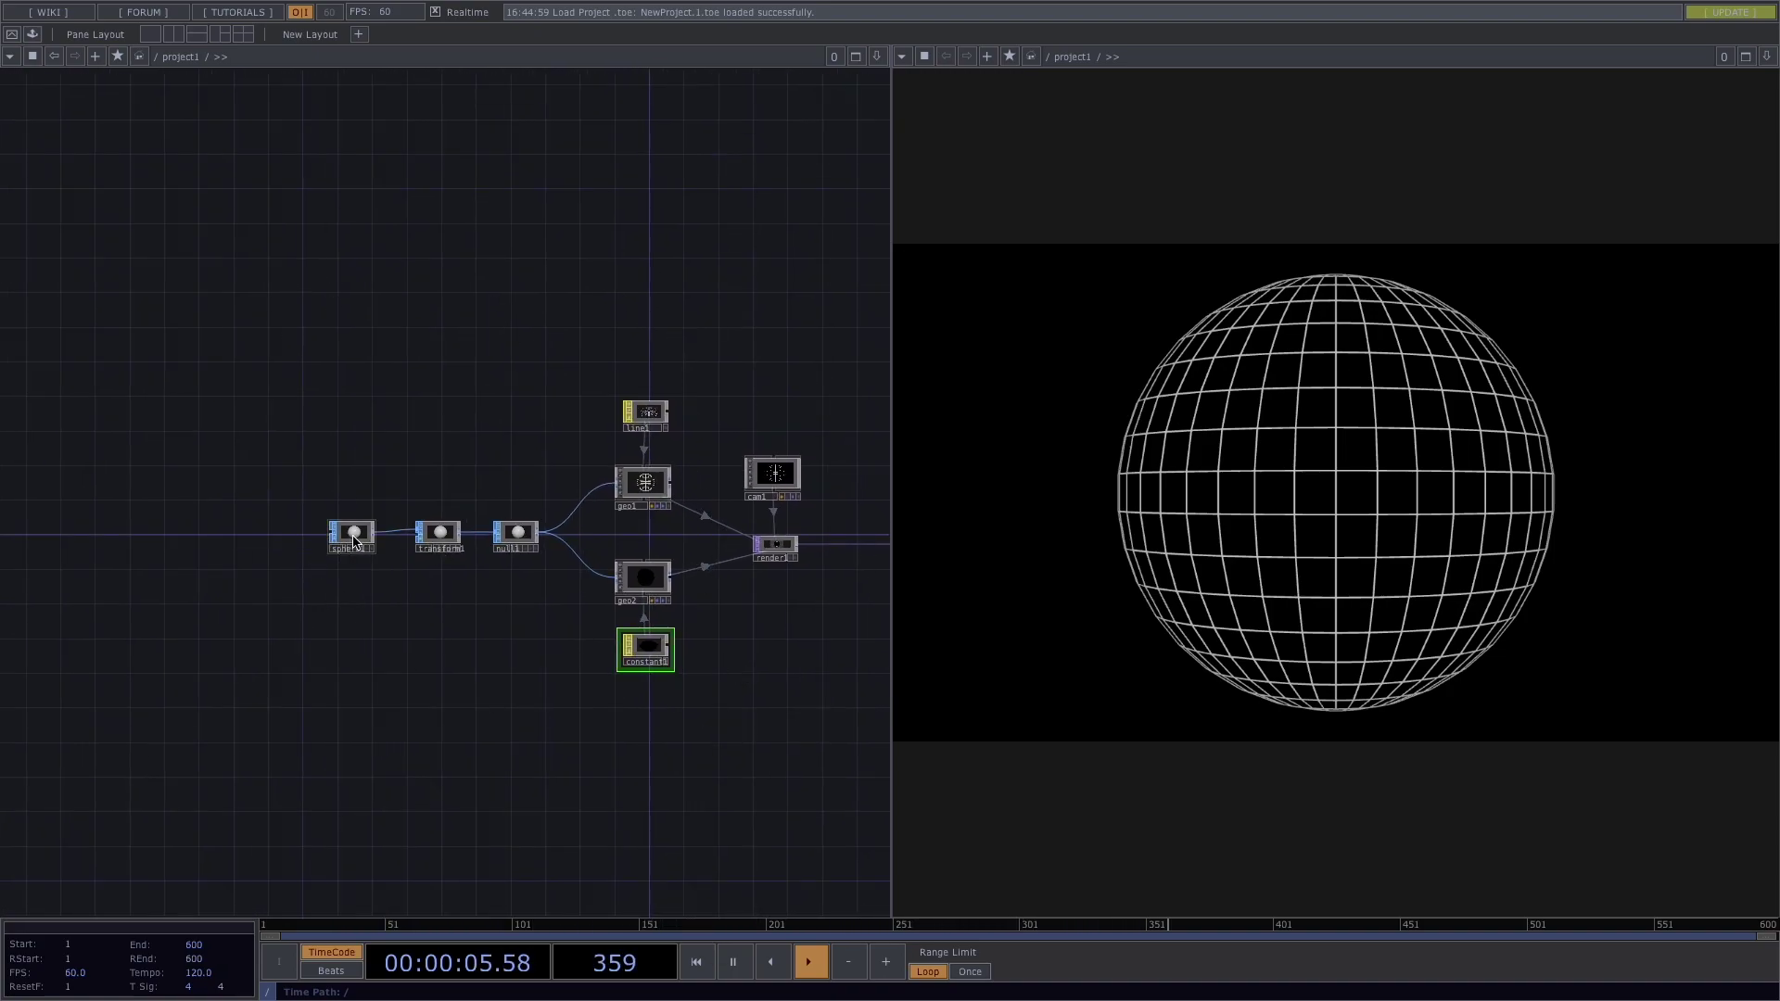
{"action": "left_click", "coordinate": [354, 538]}
{"action": "right_click_drag", "start_coordinate": [318, 385], "coordinate": [671, 686]}
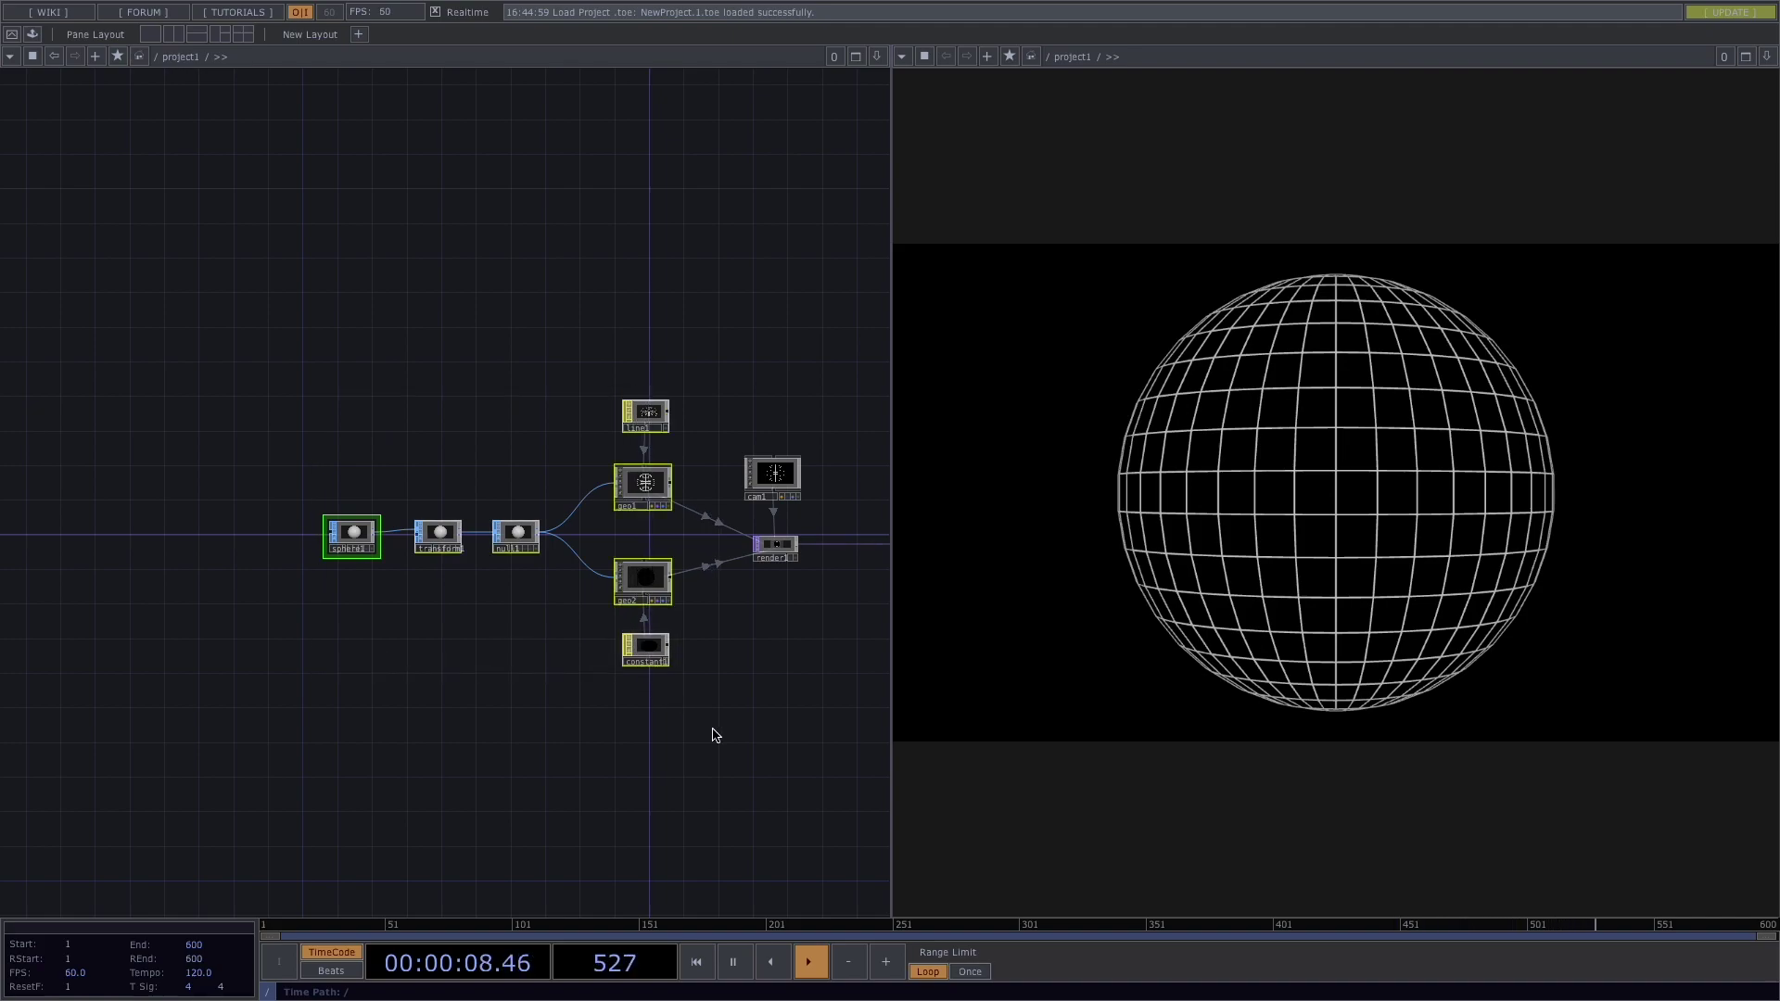
{"action": "left_click_drag", "start_coordinate": [716, 735], "coordinate": [699, 401]}
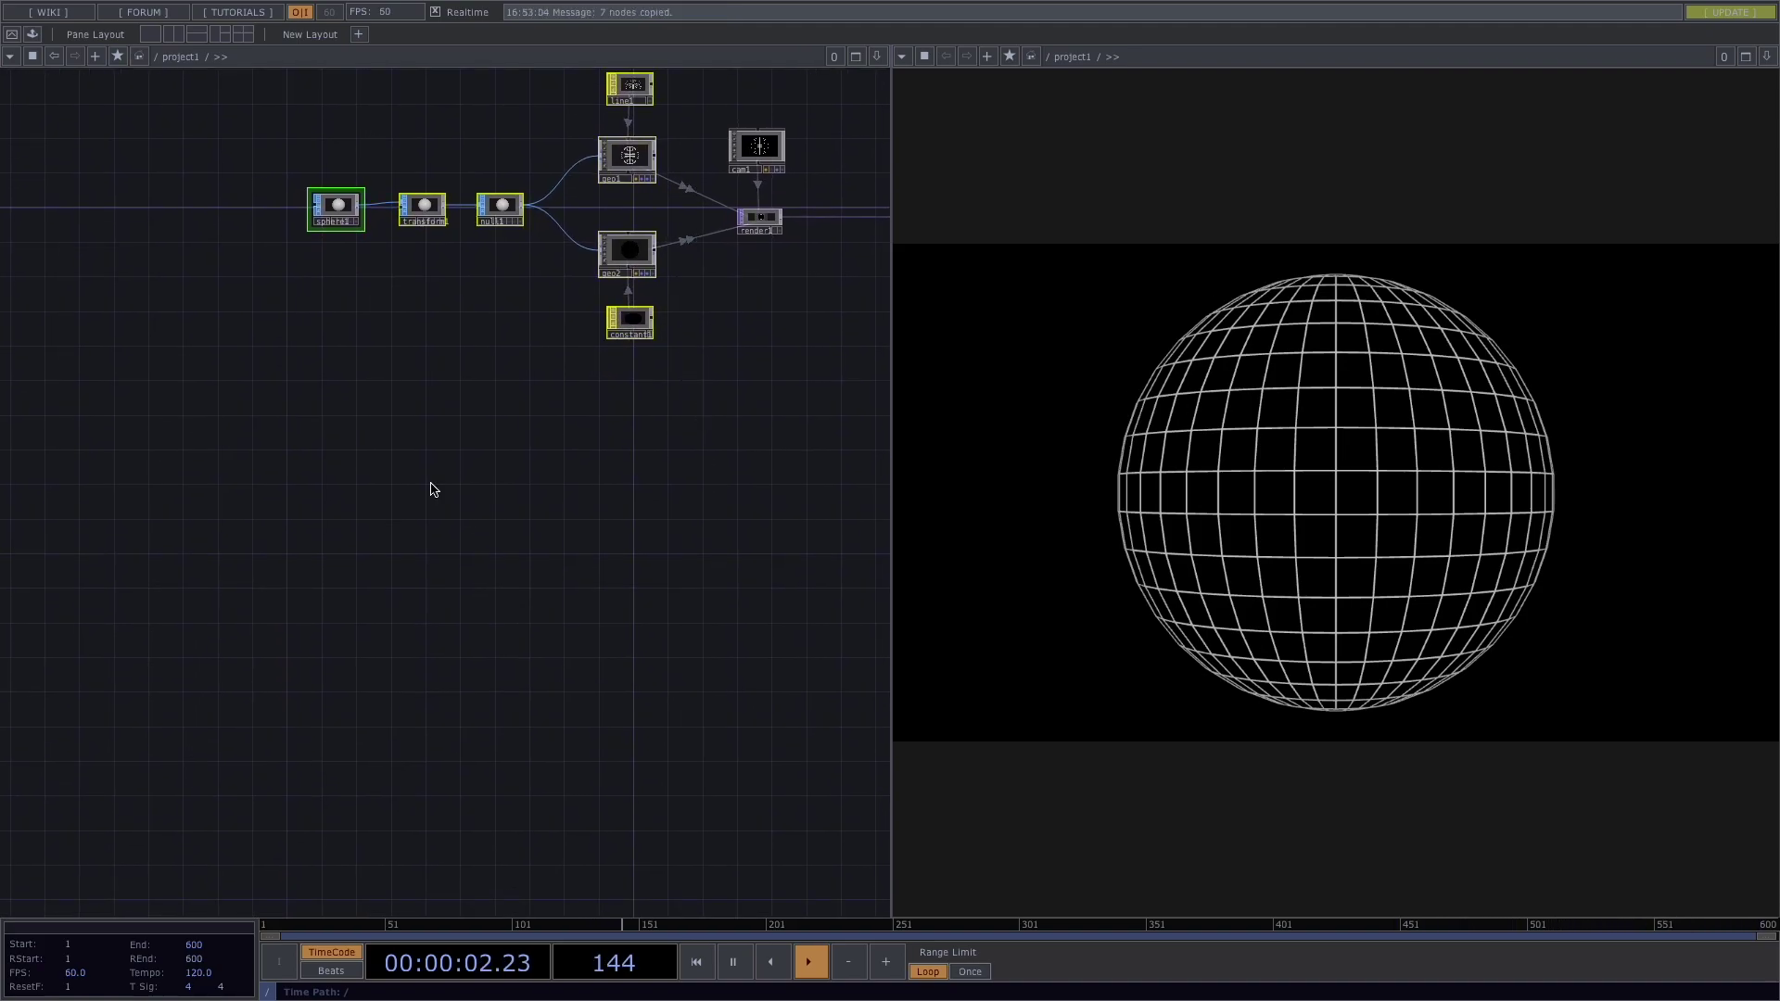
{"action": "key", "text": "ctrl+v"}
{"action": "key", "text": "ctrl+v"}
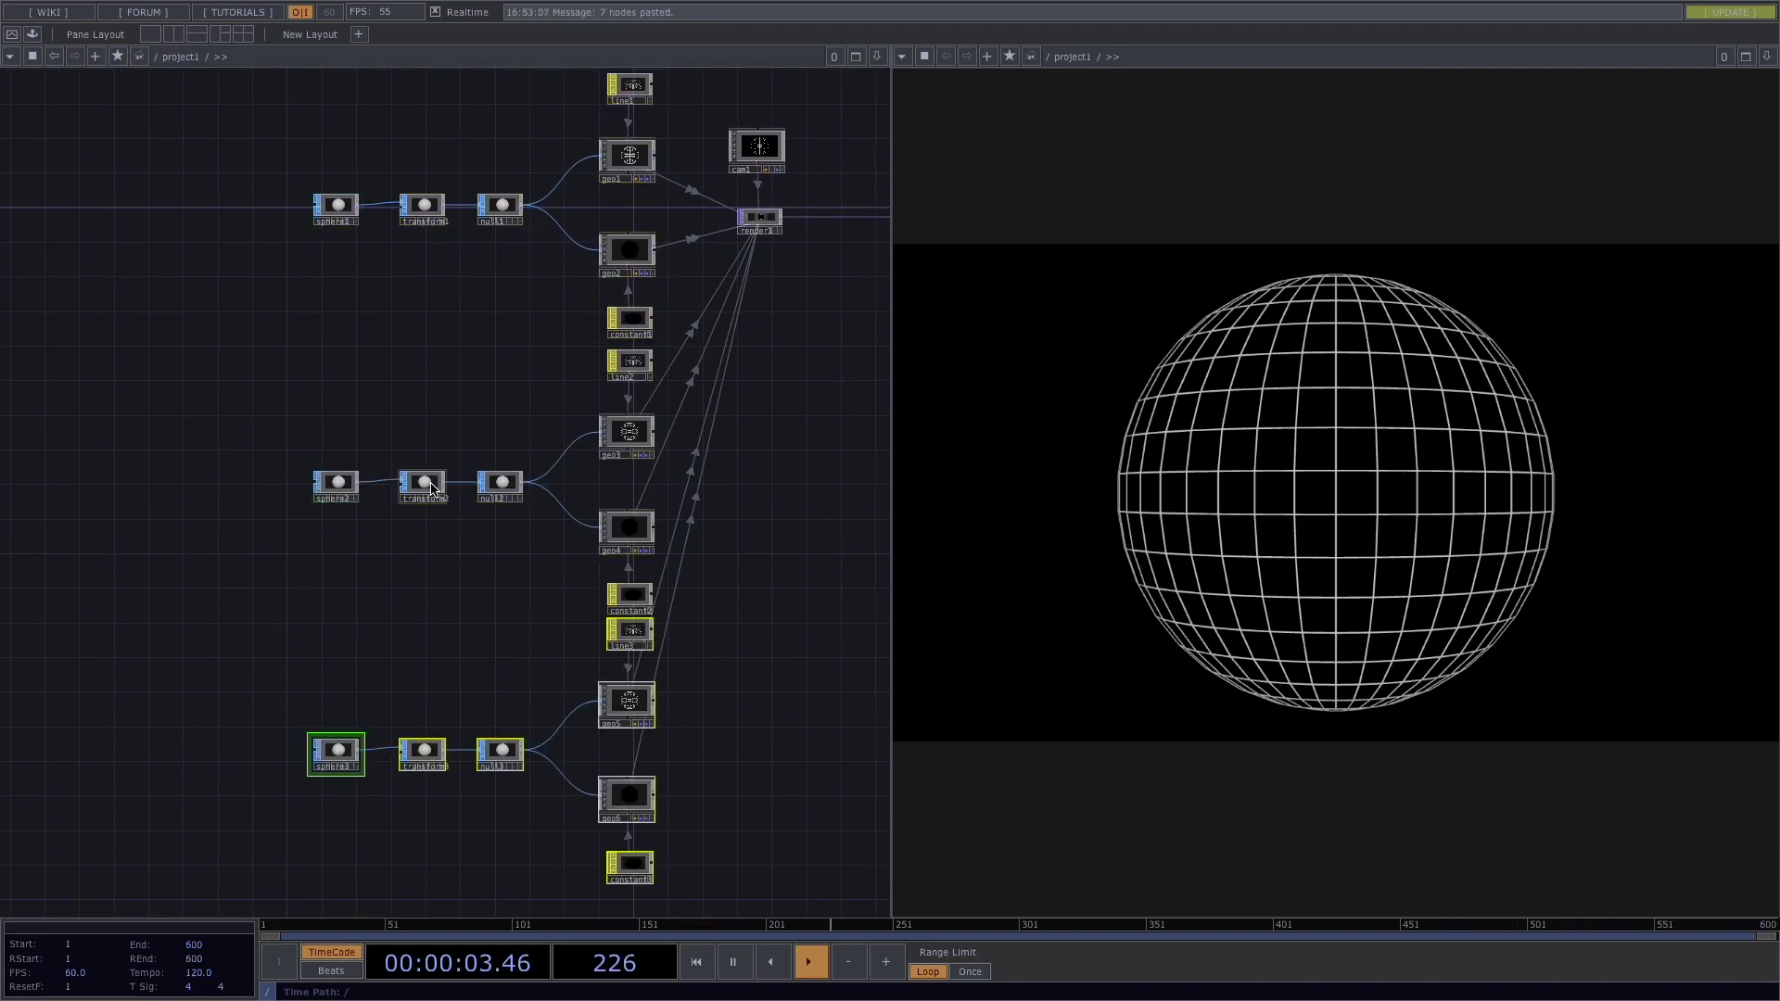
{"action": "key", "text": "ctrl+v"}
{"action": "left_click_drag", "start_coordinate": [831, 669], "coordinate": [783, 509]}
{"action": "left_click_drag", "start_coordinate": [784, 199], "coordinate": [766, 364]}
{"action": "scroll", "coordinate": [766, 359], "scroll_direction": "down", "scroll_amount": 6}
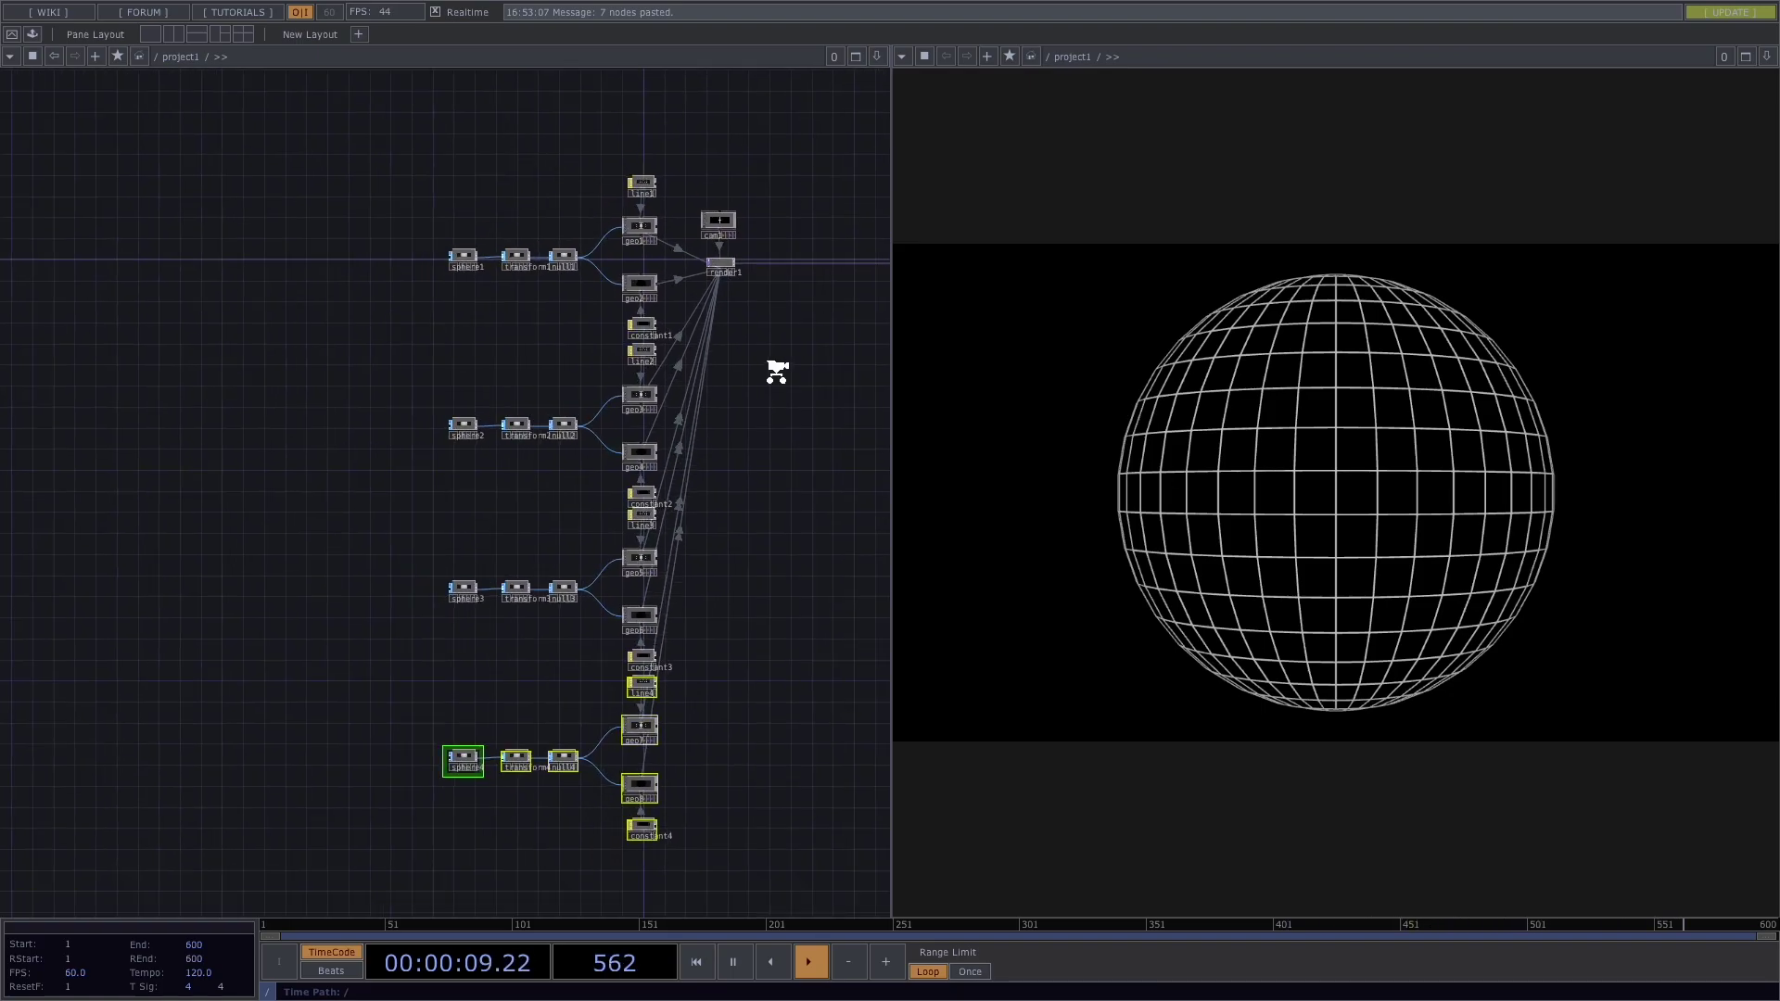
Step: Move the Camera, Render, RGB Key, Out and Icon nodes down so they sit vertically centred beside the four sphere chains
{"action": "left_click_drag", "start_coordinate": [791, 424], "coordinate": [569, 417]}
{"action": "left_click", "coordinate": [507, 227]}
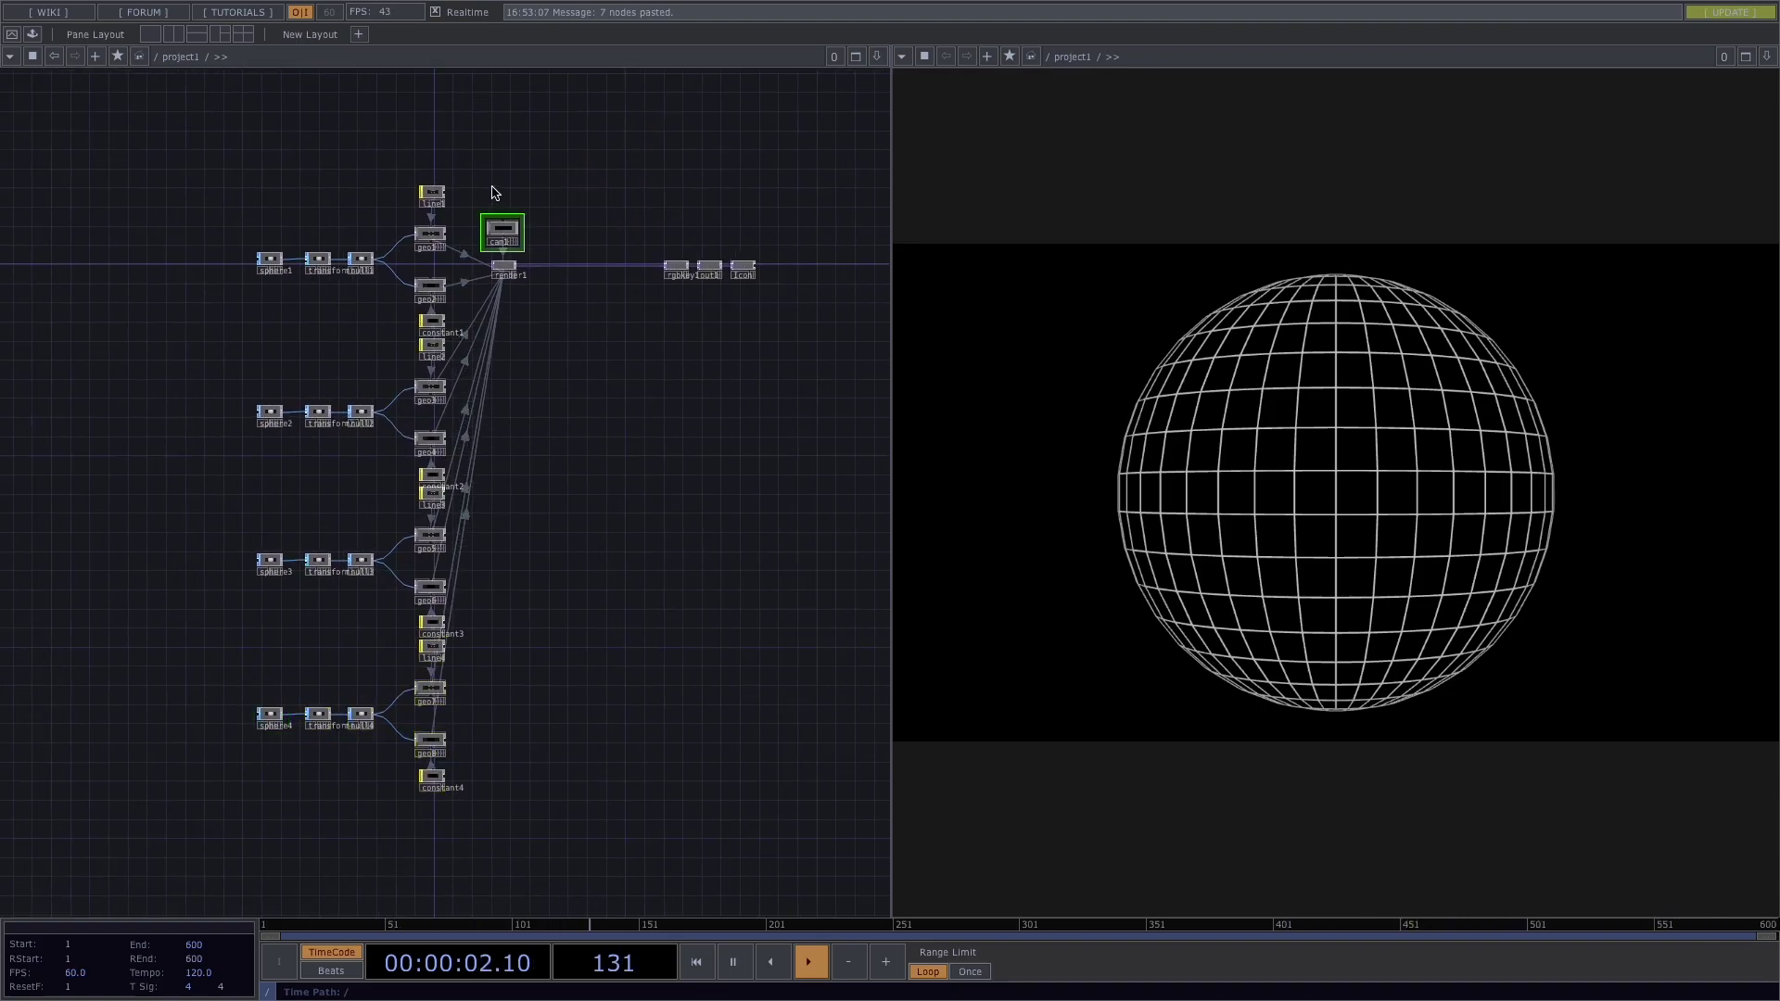
{"action": "left_click_drag", "start_coordinate": [494, 193], "coordinate": [815, 326]}
{"action": "key", "text": "ctrl+c"}
{"action": "key", "text": "ctrl+v"}
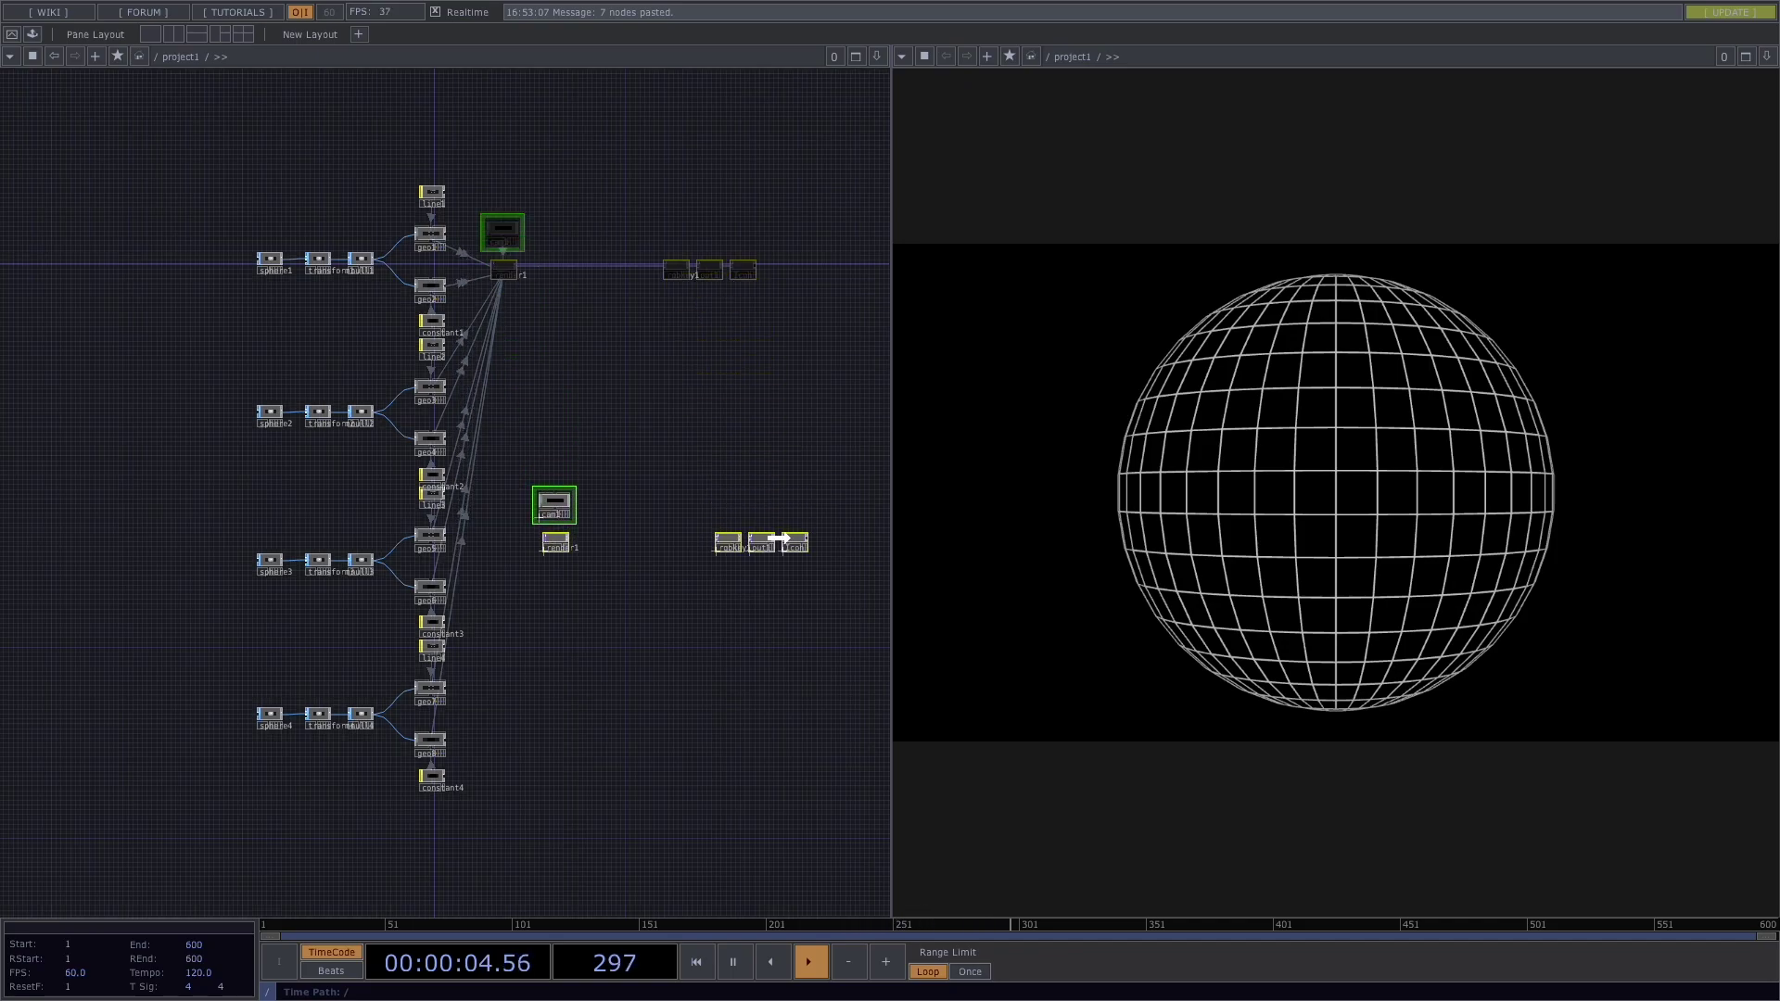
{"action": "left_click", "coordinate": [795, 533]}
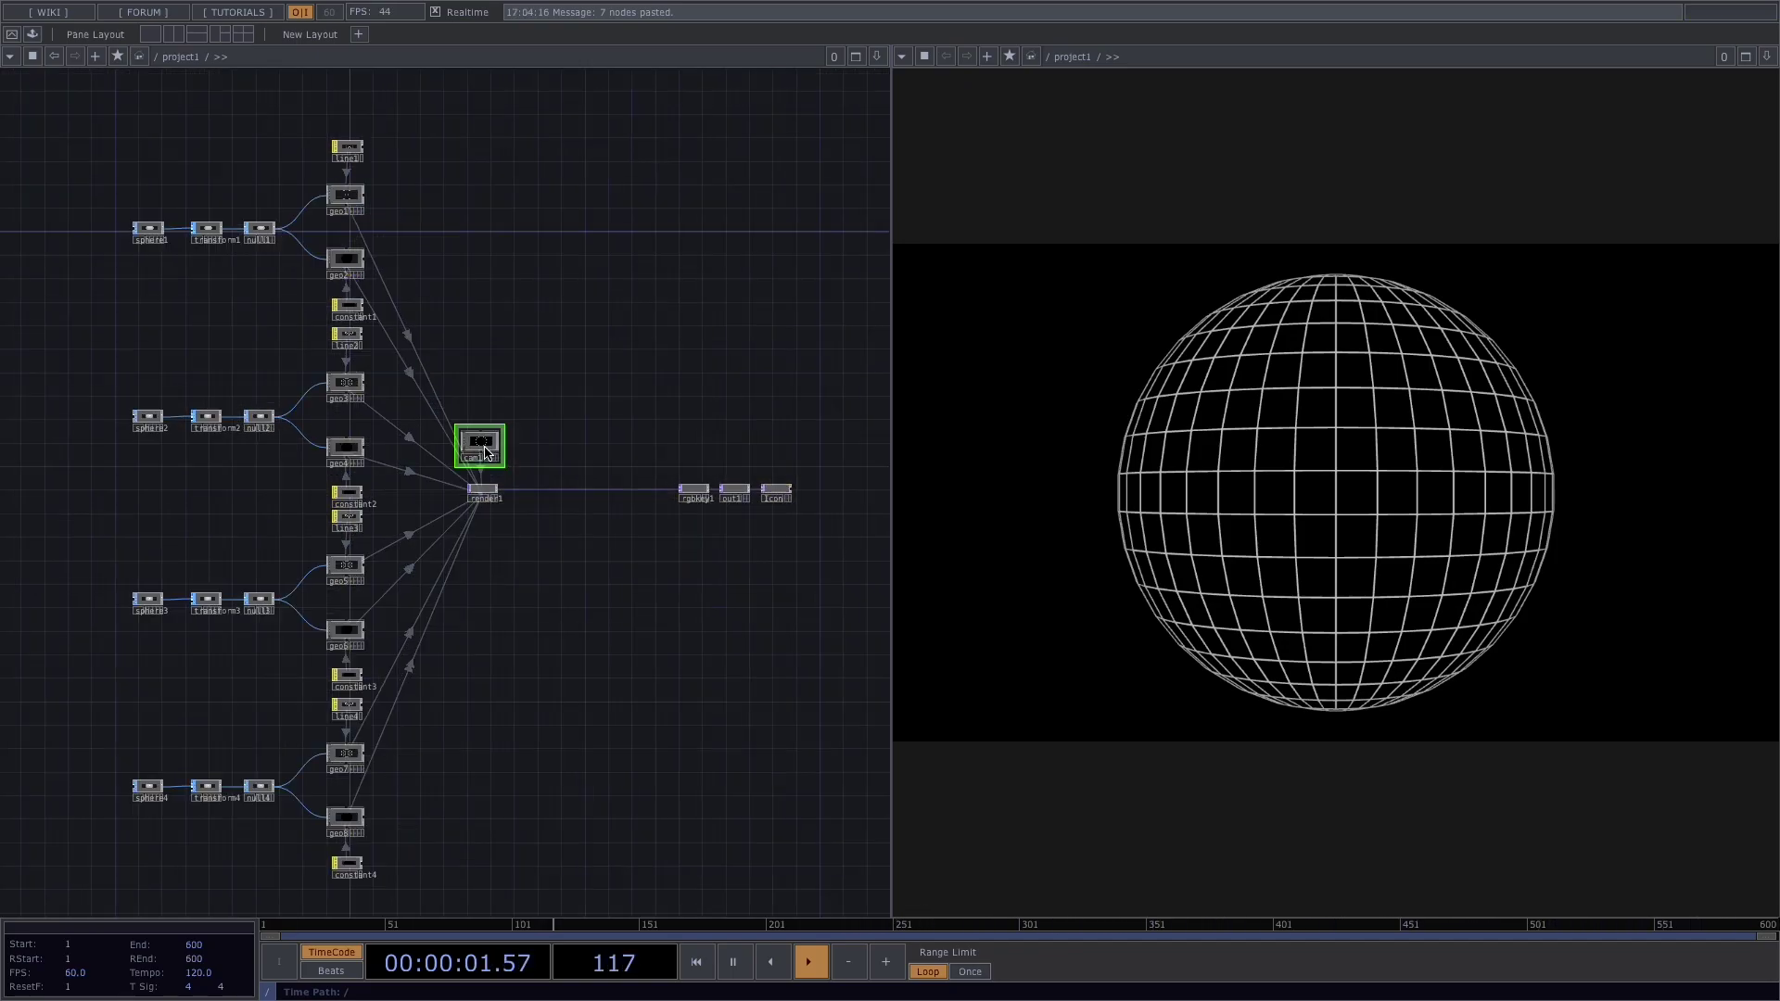
Step: Set the Camera COMP's translation to 0 on all axes
{"action": "key", "text": "p"}
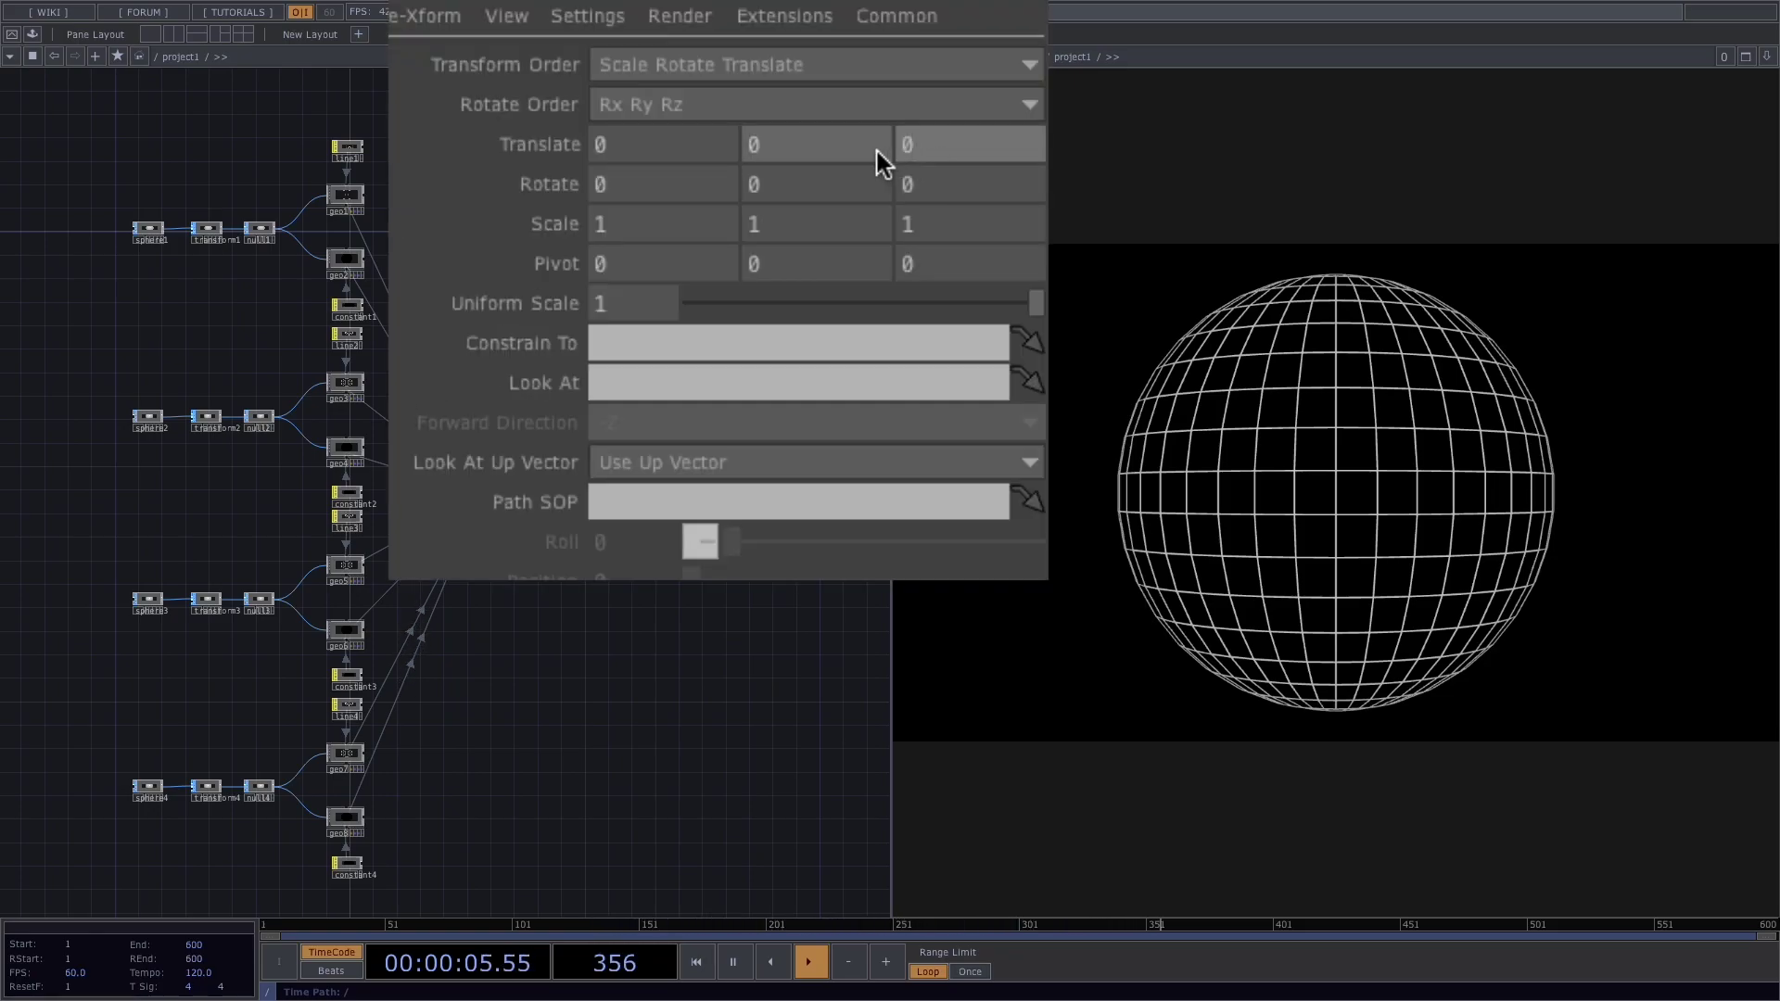
{"action": "key", "text": "Return"}
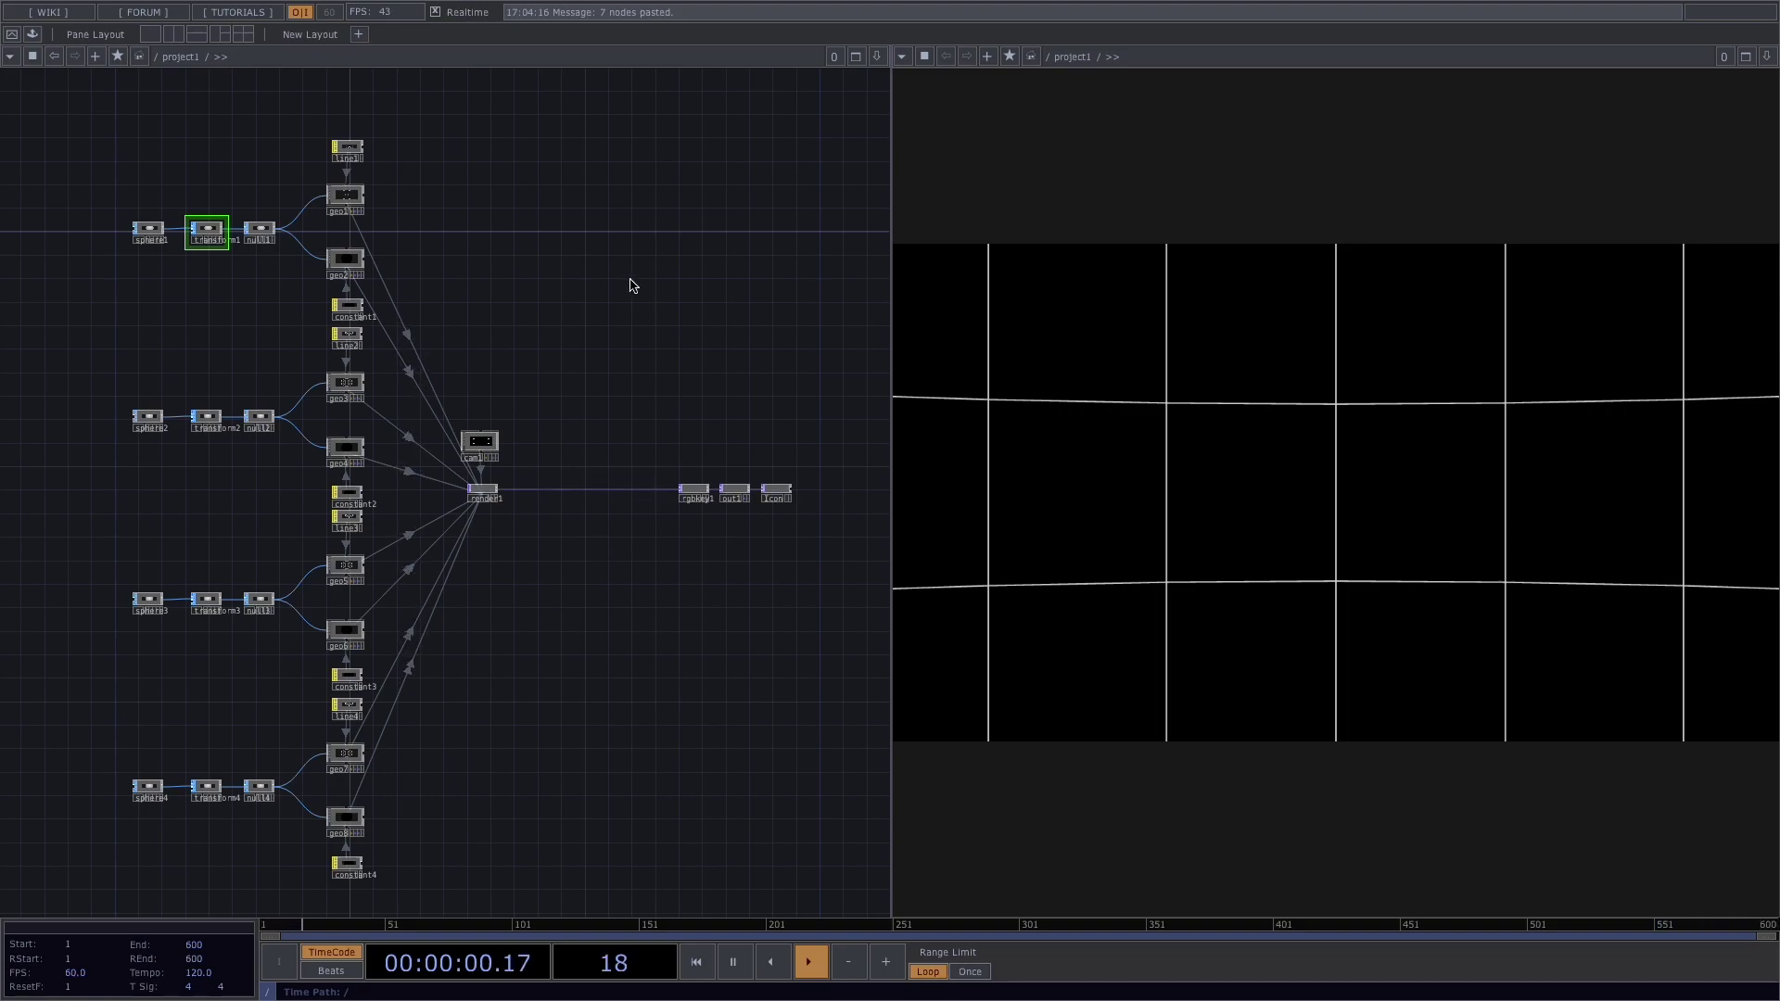
Step: Select all nodes of the uppermost sphere chain, including both geometries and materials, and color them dark blue
{"action": "scroll", "coordinate": [445, 268], "scroll_direction": "up", "scroll_amount": 4}
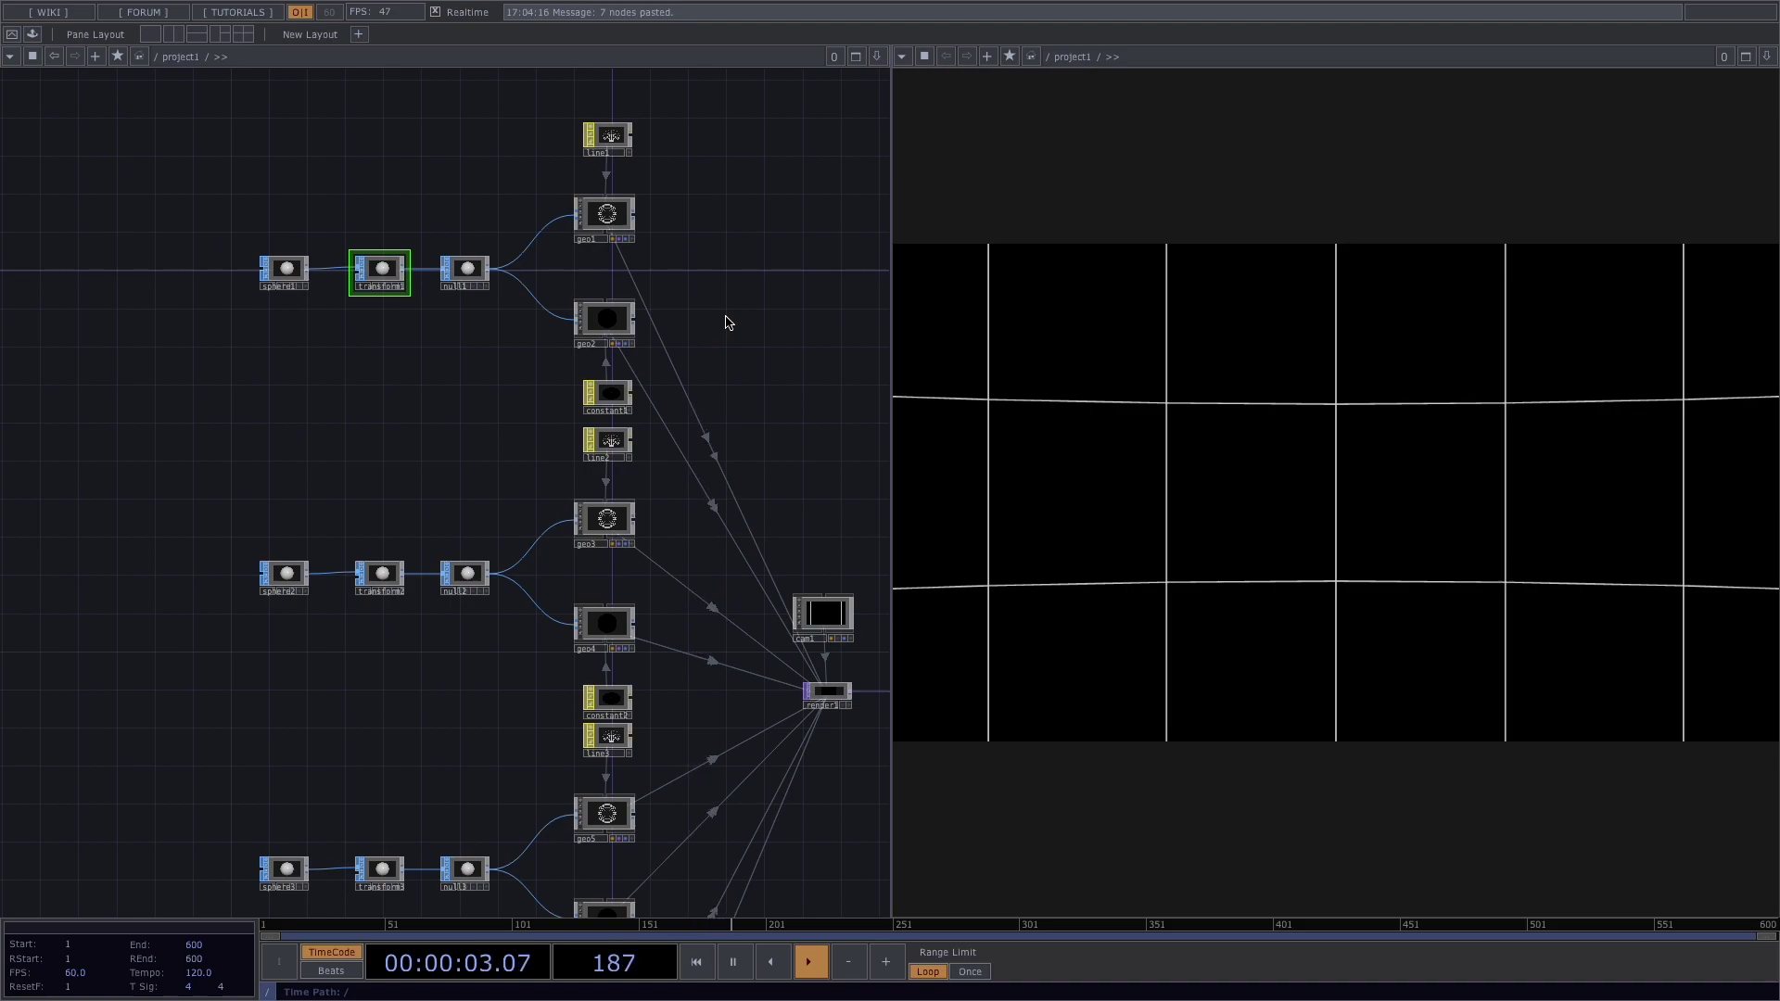
{"action": "left_click", "coordinate": [287, 268]}
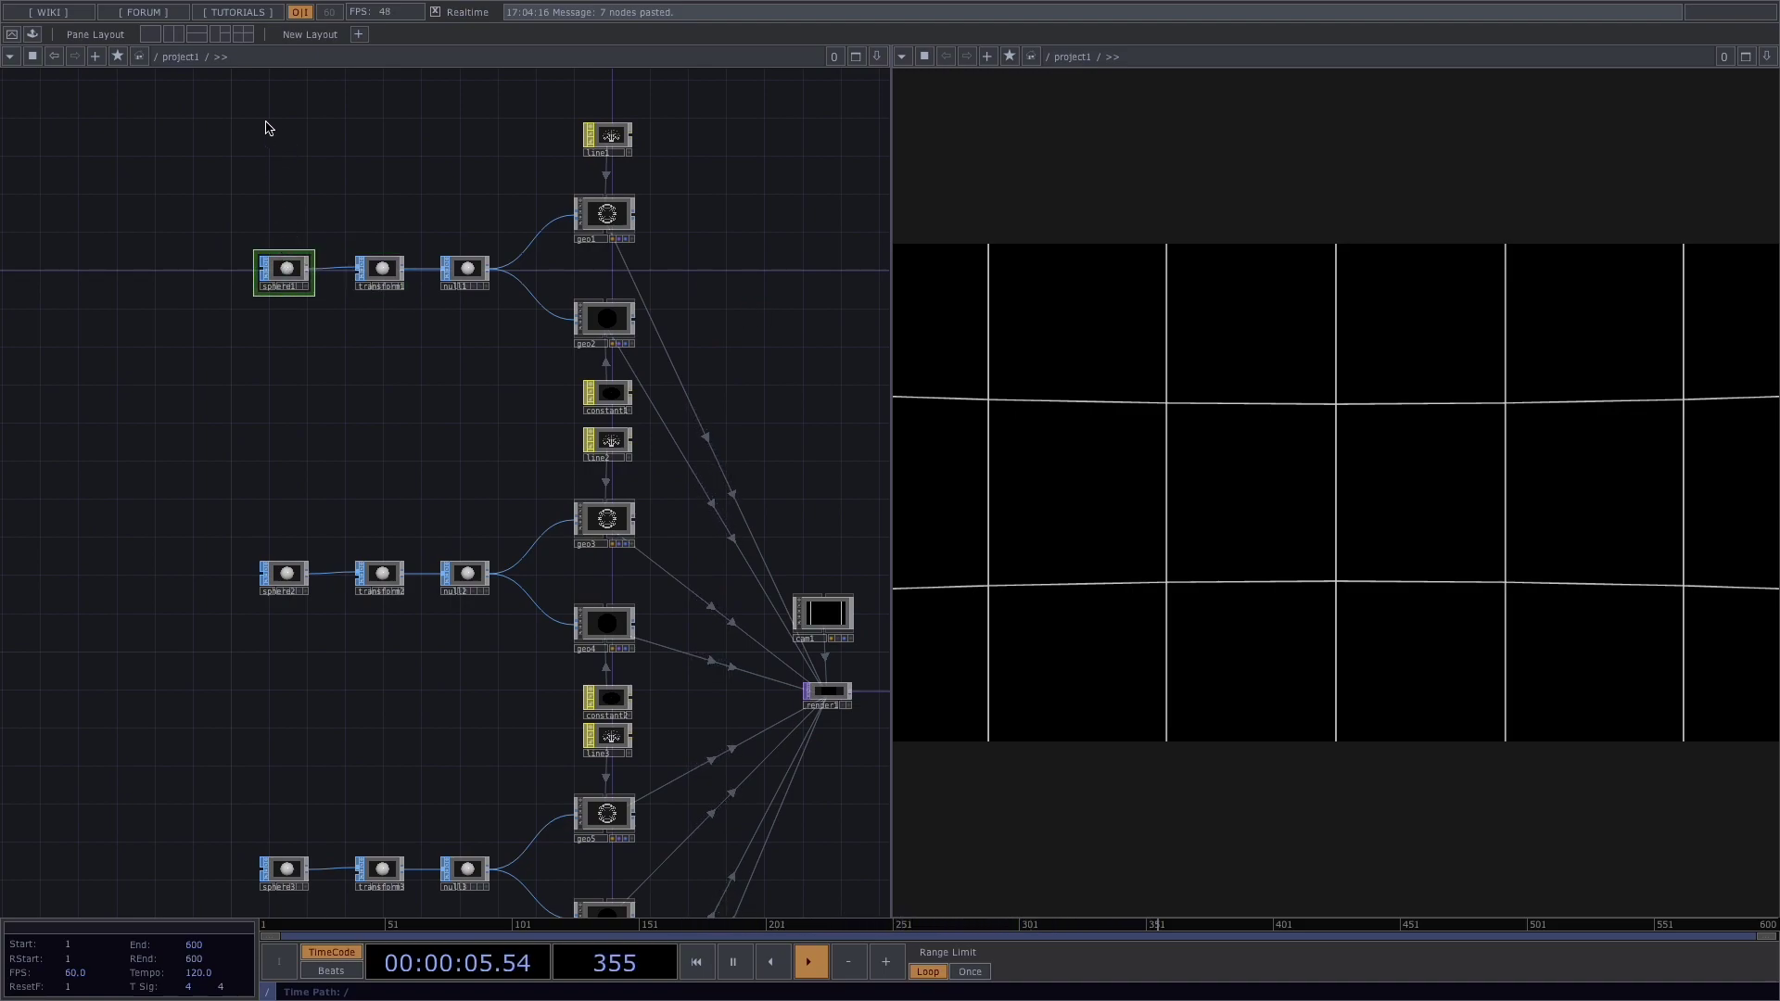
{"action": "left_click_drag", "start_coordinate": [440, 189], "coordinate": [618, 391]}
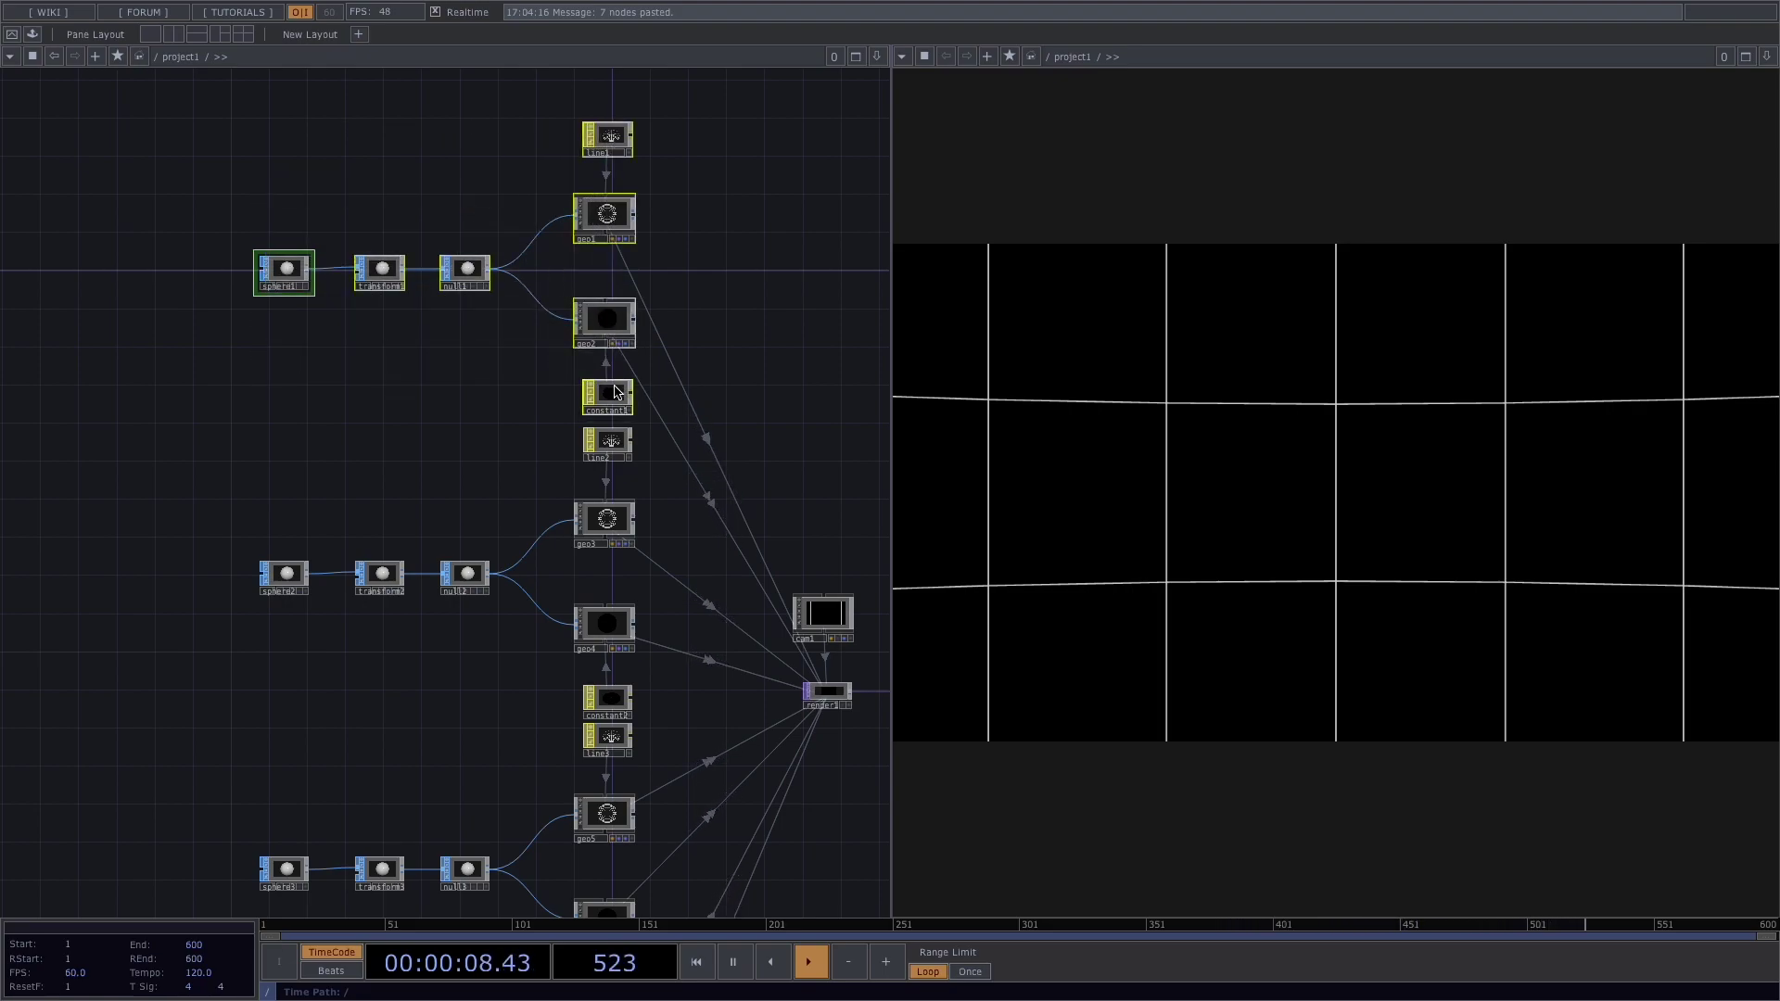
{"action": "key", "text": "c"}
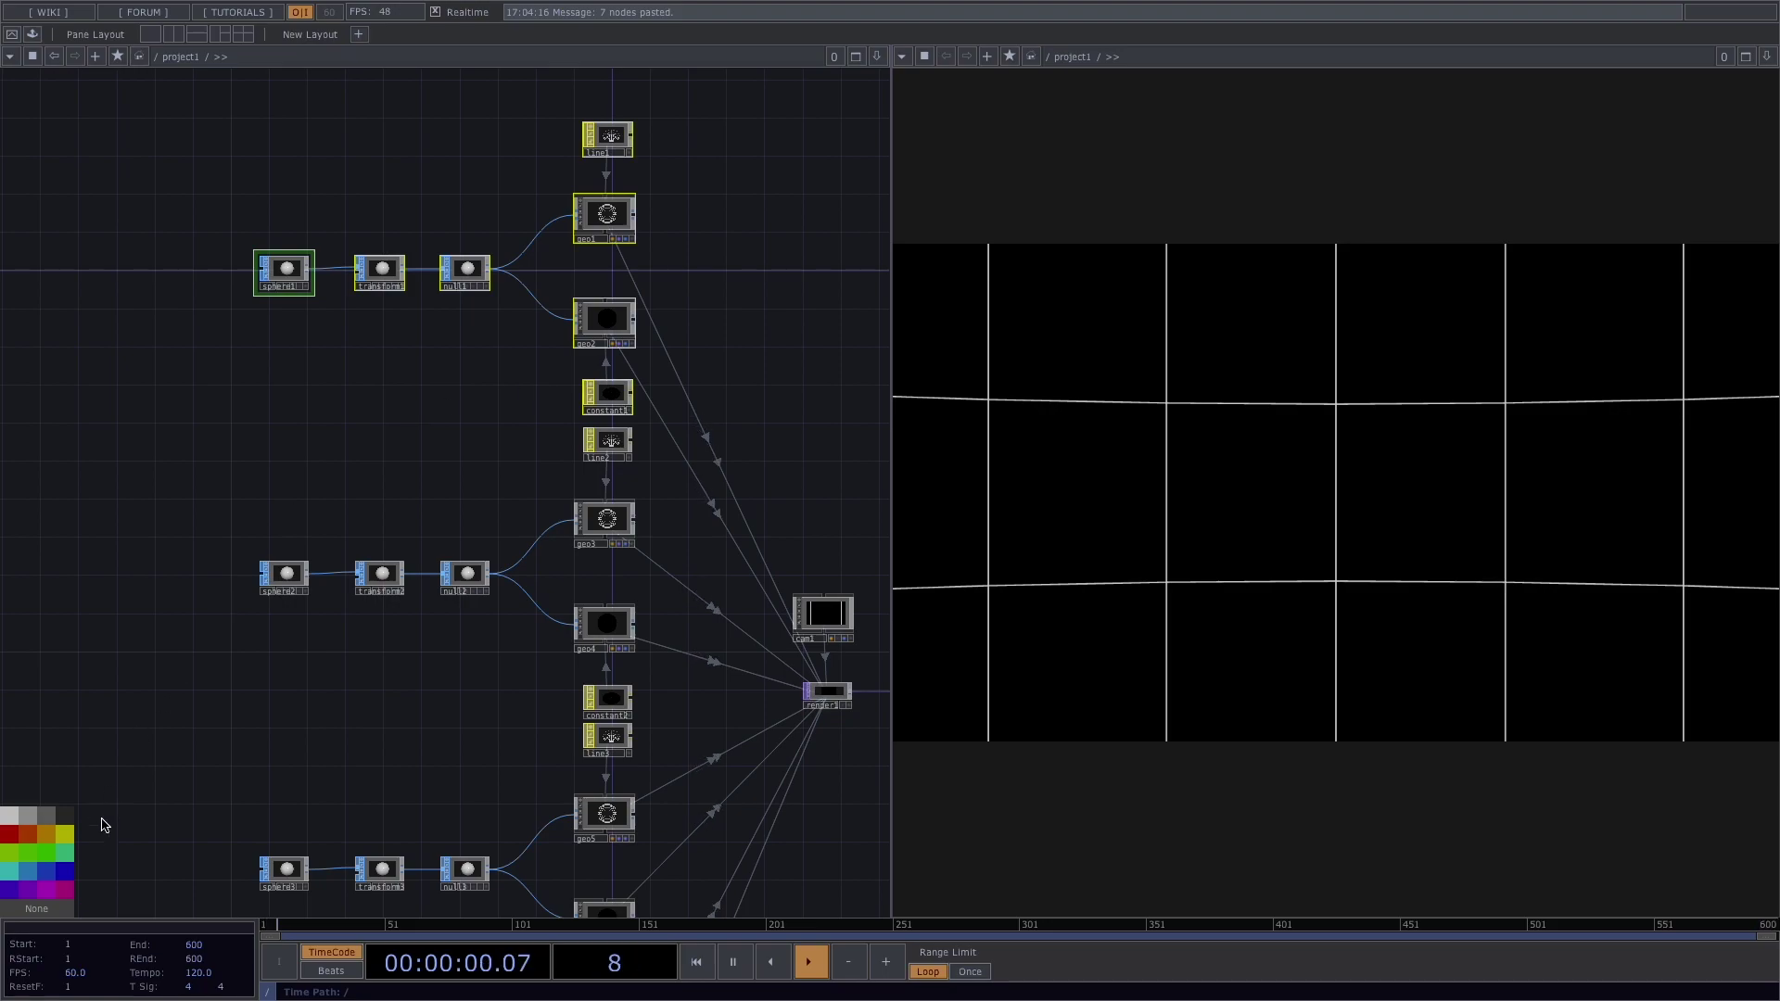
{"action": "left_click", "coordinate": [67, 876]}
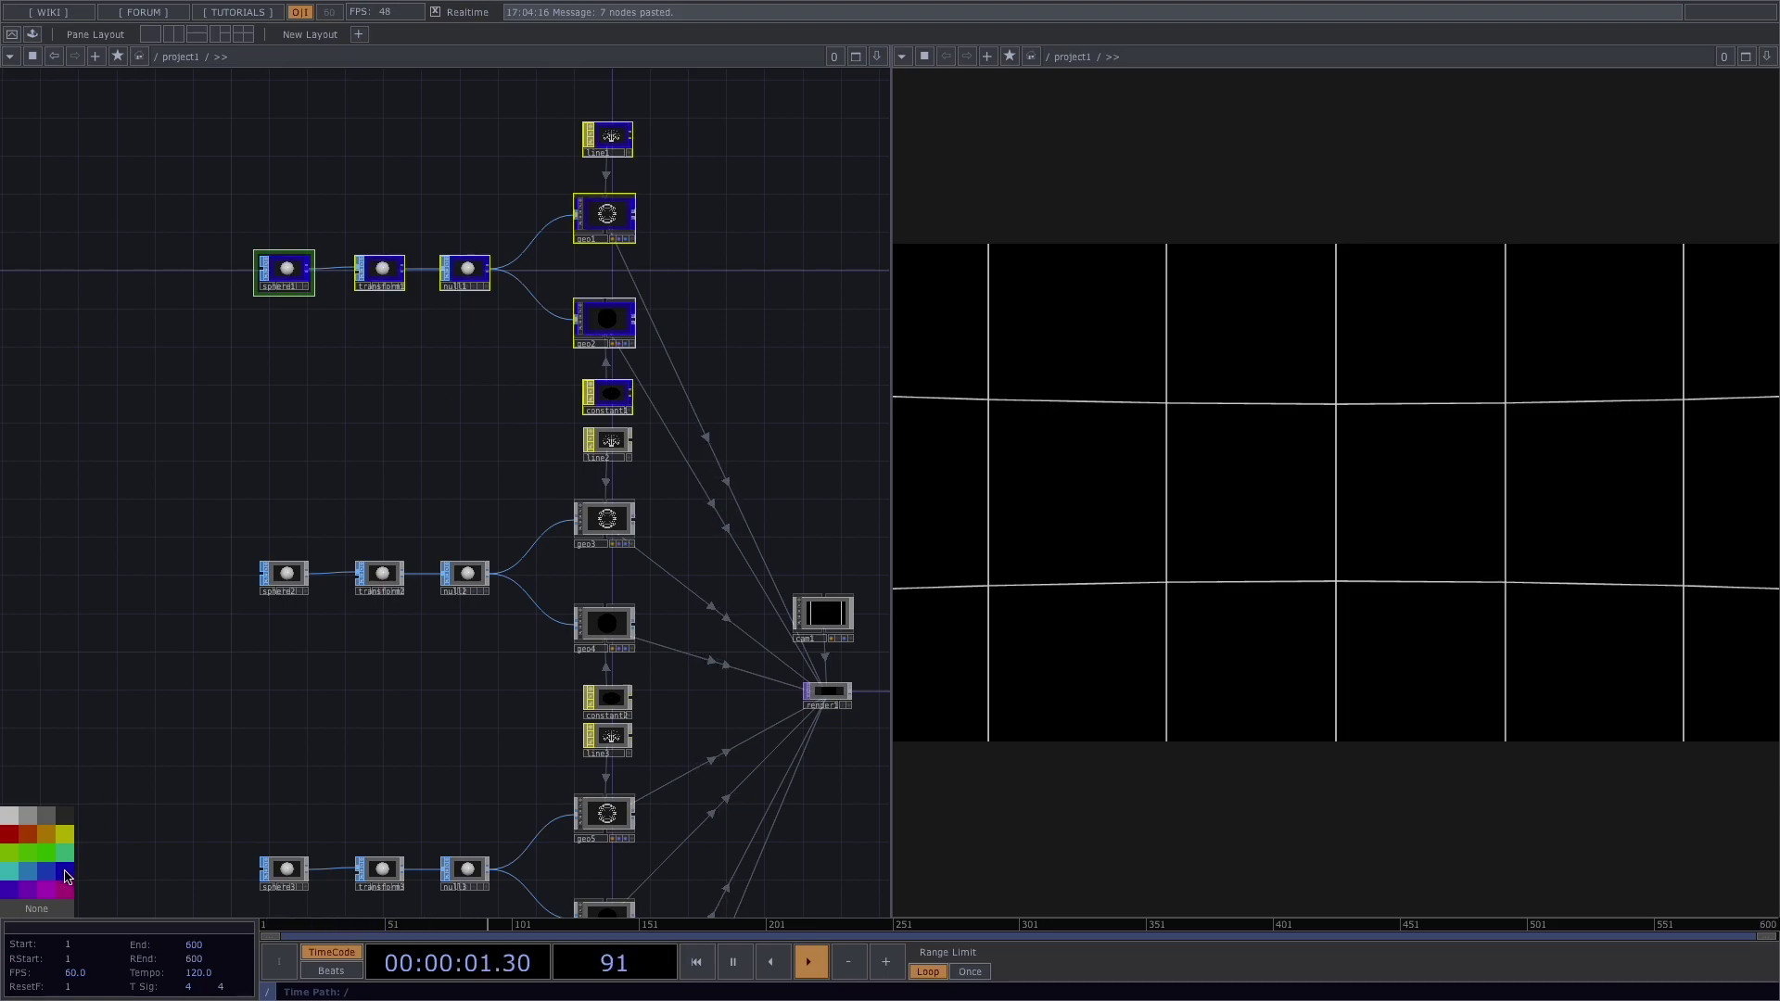
Step: Offset the first sphere in the negative X direction with transform1, and set transform2's X translation to 3.5
{"action": "scroll", "coordinate": [291, 771], "scroll_direction": "down", "scroll_amount": 5}
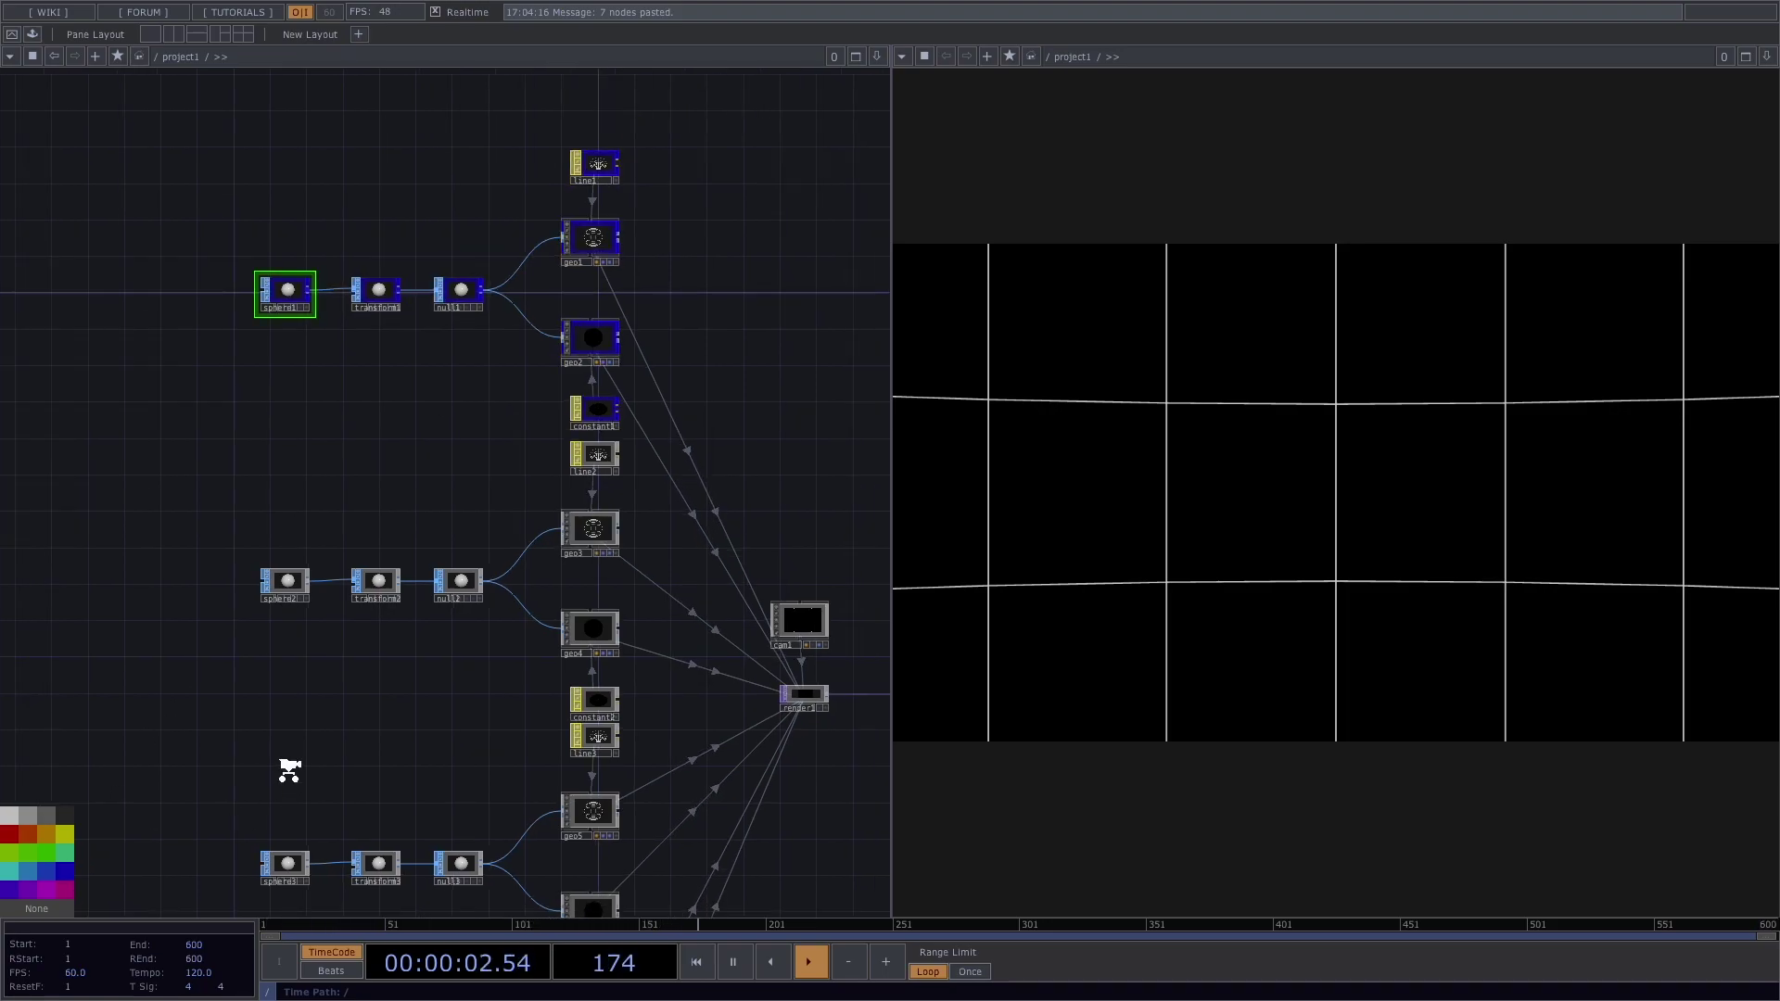
{"action": "left_click_drag", "start_coordinate": [543, 851], "coordinate": [581, 664]}
{"action": "scroll", "coordinate": [527, 539], "scroll_direction": "up", "scroll_amount": 1}
{"action": "scroll", "coordinate": [528, 539], "scroll_direction": "up", "scroll_amount": 4}
{"action": "left_click_drag", "start_coordinate": [580, 664], "coordinate": [601, 685]}
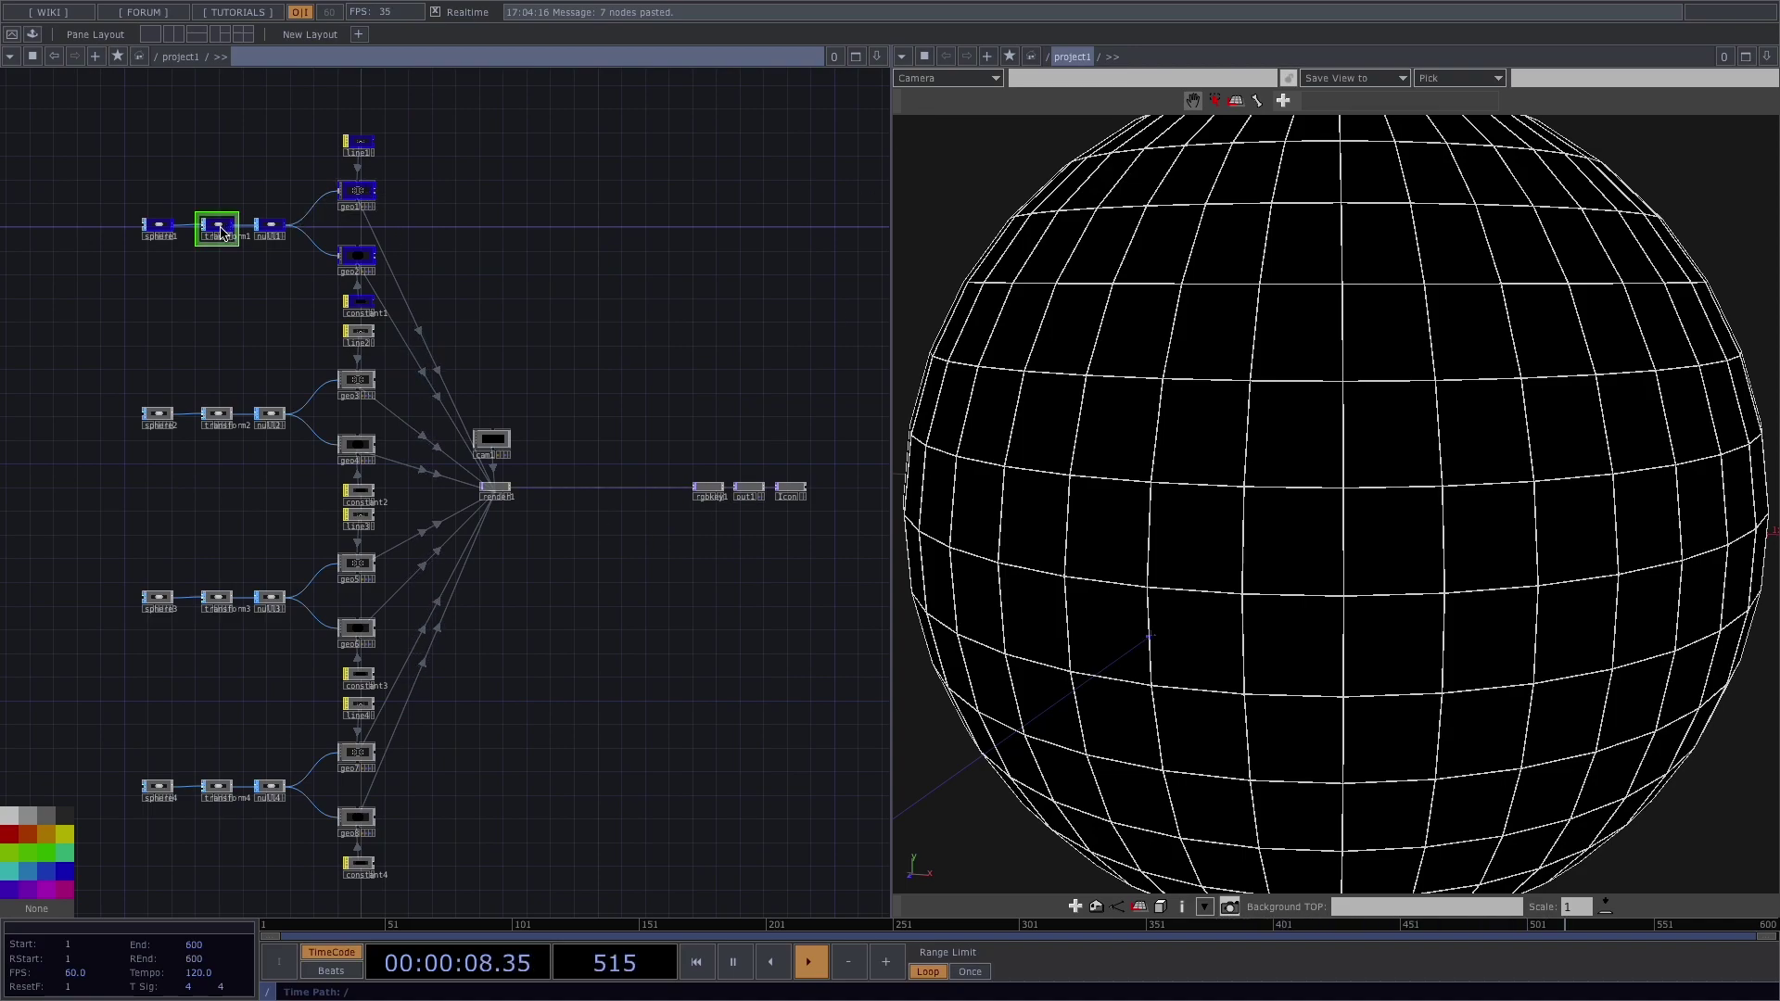
{"action": "key", "text": "p"}
{"action": "scroll", "coordinate": [221, 231], "scroll_direction": "up", "scroll_amount": 1}
{"action": "mouse_move", "coordinate": [651, 218]}
{"action": "middle_mouse_down"}
{"action": "mouse_move", "coordinate": [650, 183]}
{"action": "mouse_move", "coordinate": [556, 198]}
{"action": "mouse_move", "coordinate": [661, 215]}
{"action": "mouse_move", "coordinate": [593, 193]}
{"action": "mouse_move", "coordinate": [660, 186]}
{"action": "mouse_move", "coordinate": [661, 226]}
{"action": "middle_mouse_up"}
{"action": "left_click", "coordinate": [232, 434]}
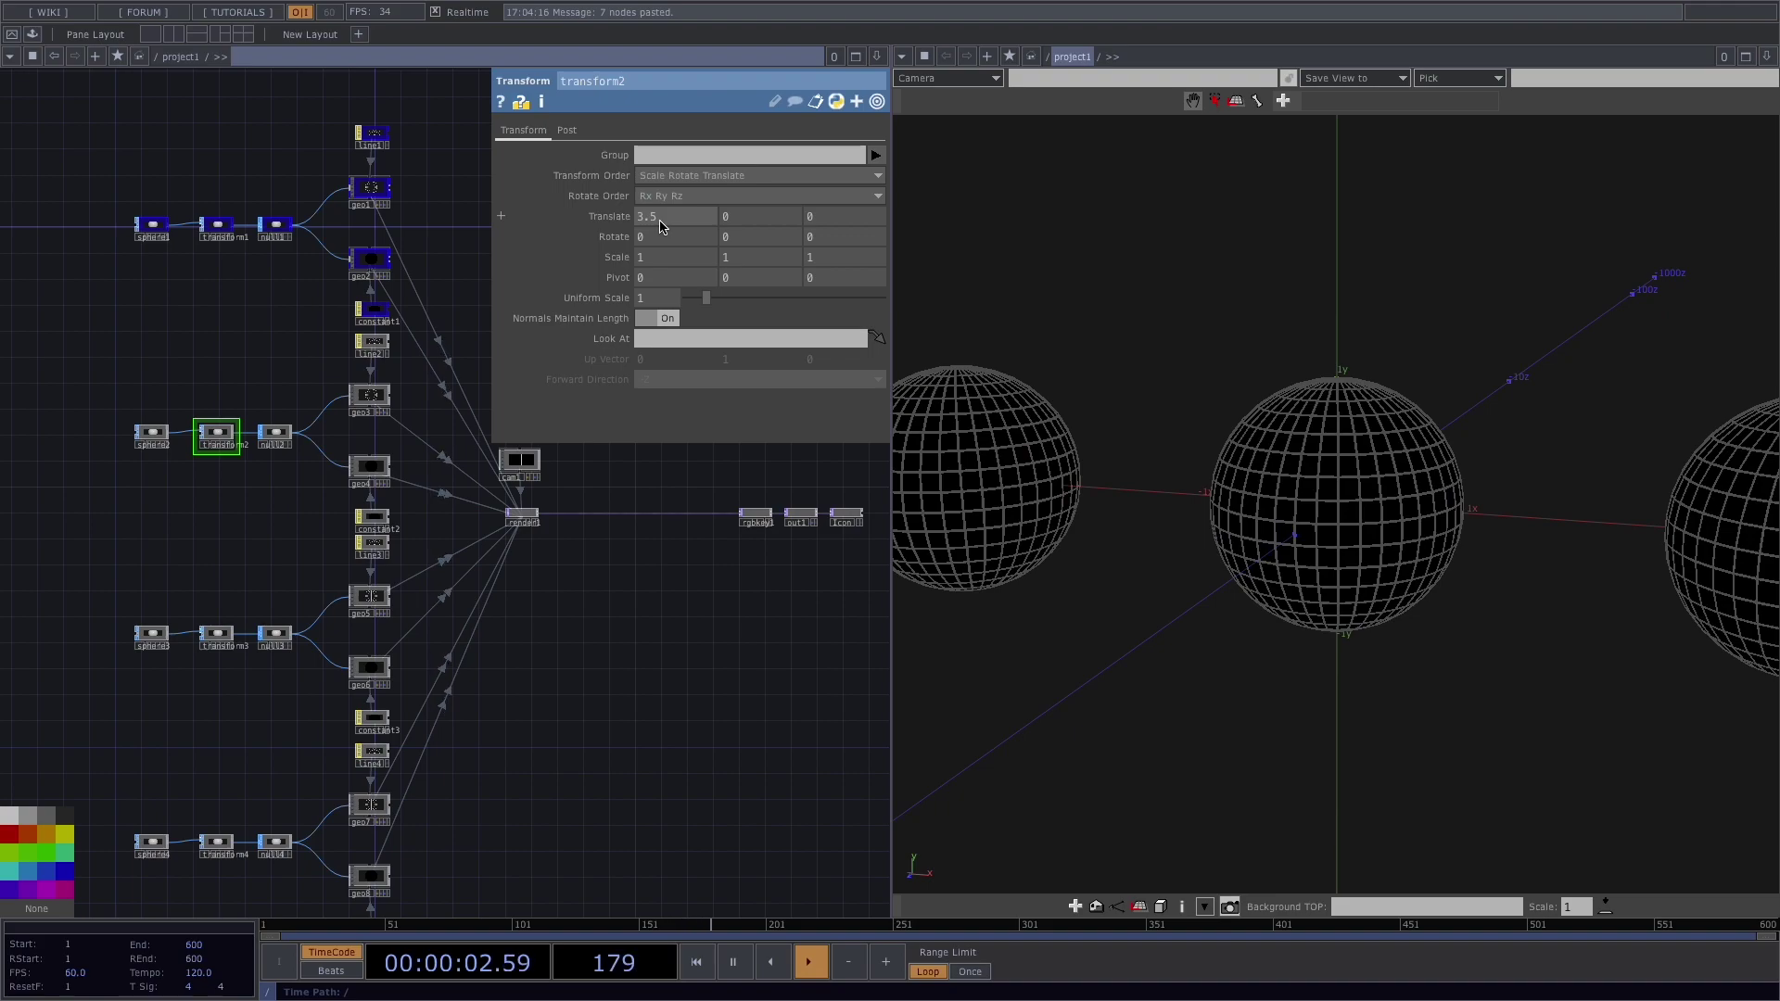
Step: Set the Z translation of transform3 to -4.6 and of transform4 to 3.7
{"action": "left_click", "coordinate": [212, 638]}
{"action": "mouse_move", "coordinate": [846, 217]}
{"action": "middle_mouse_down"}
{"action": "mouse_move", "coordinate": [847, 186]}
{"action": "mouse_move", "coordinate": [854, 217]}
{"action": "middle_mouse_up"}
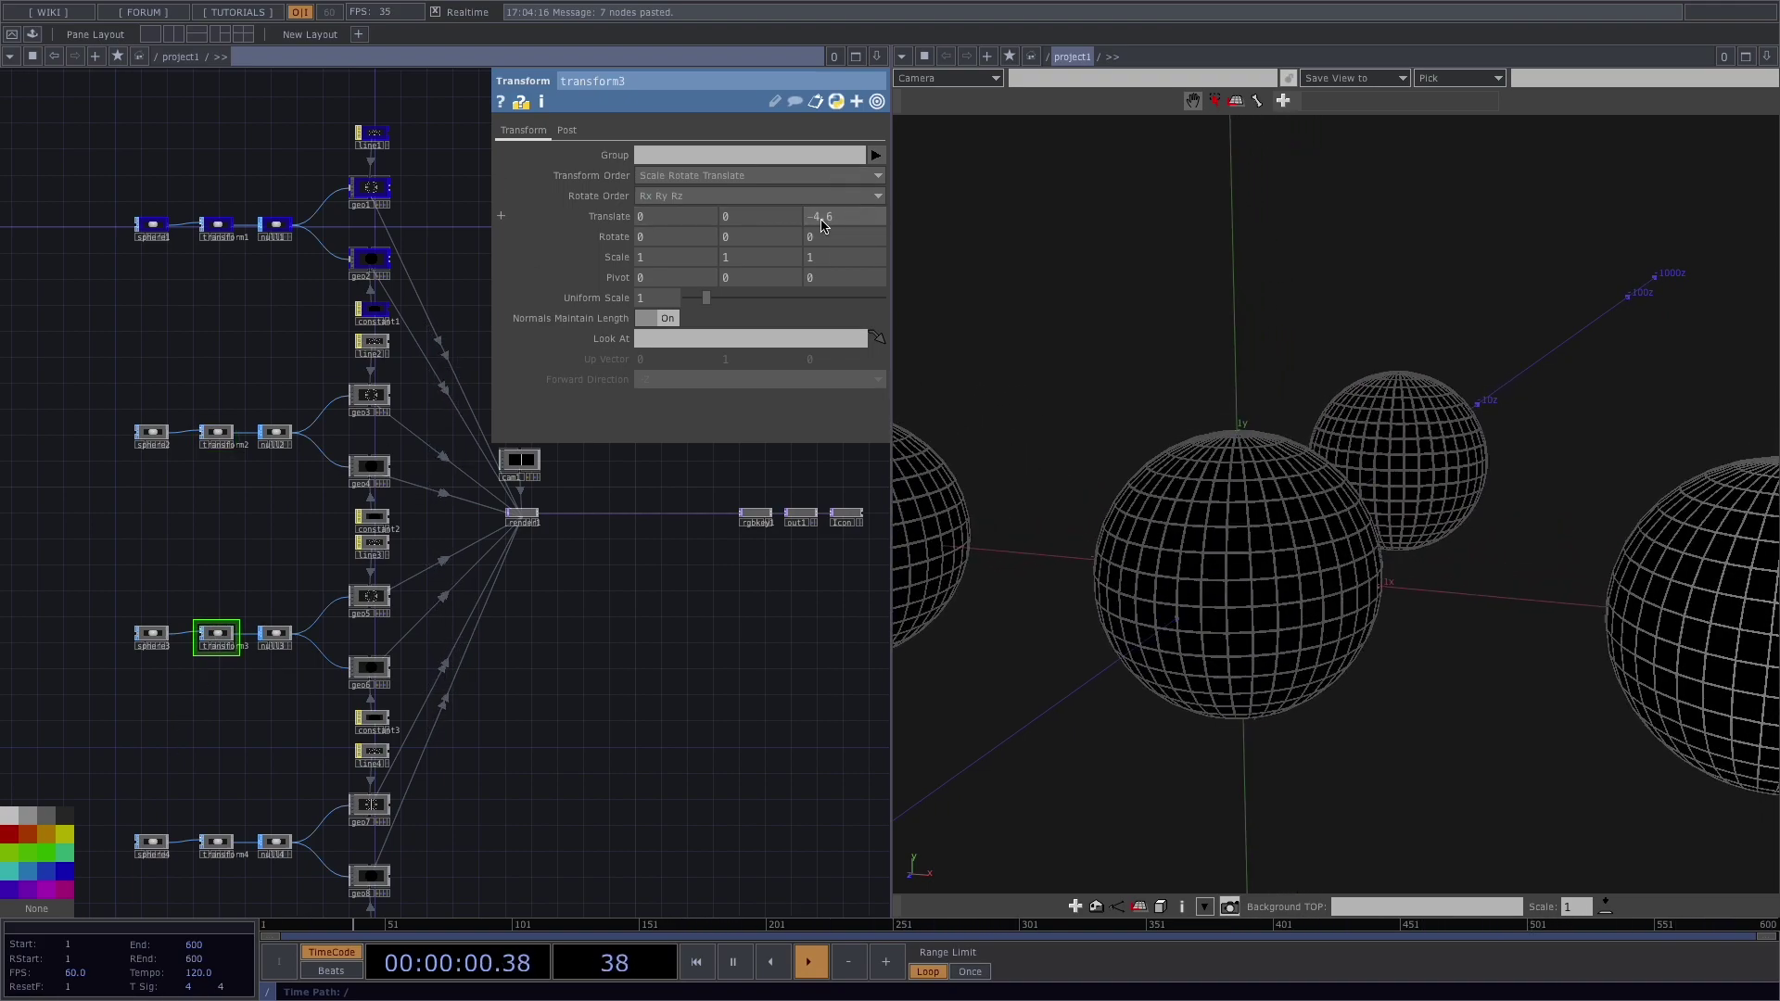
{"action": "left_click", "coordinate": [209, 854]}
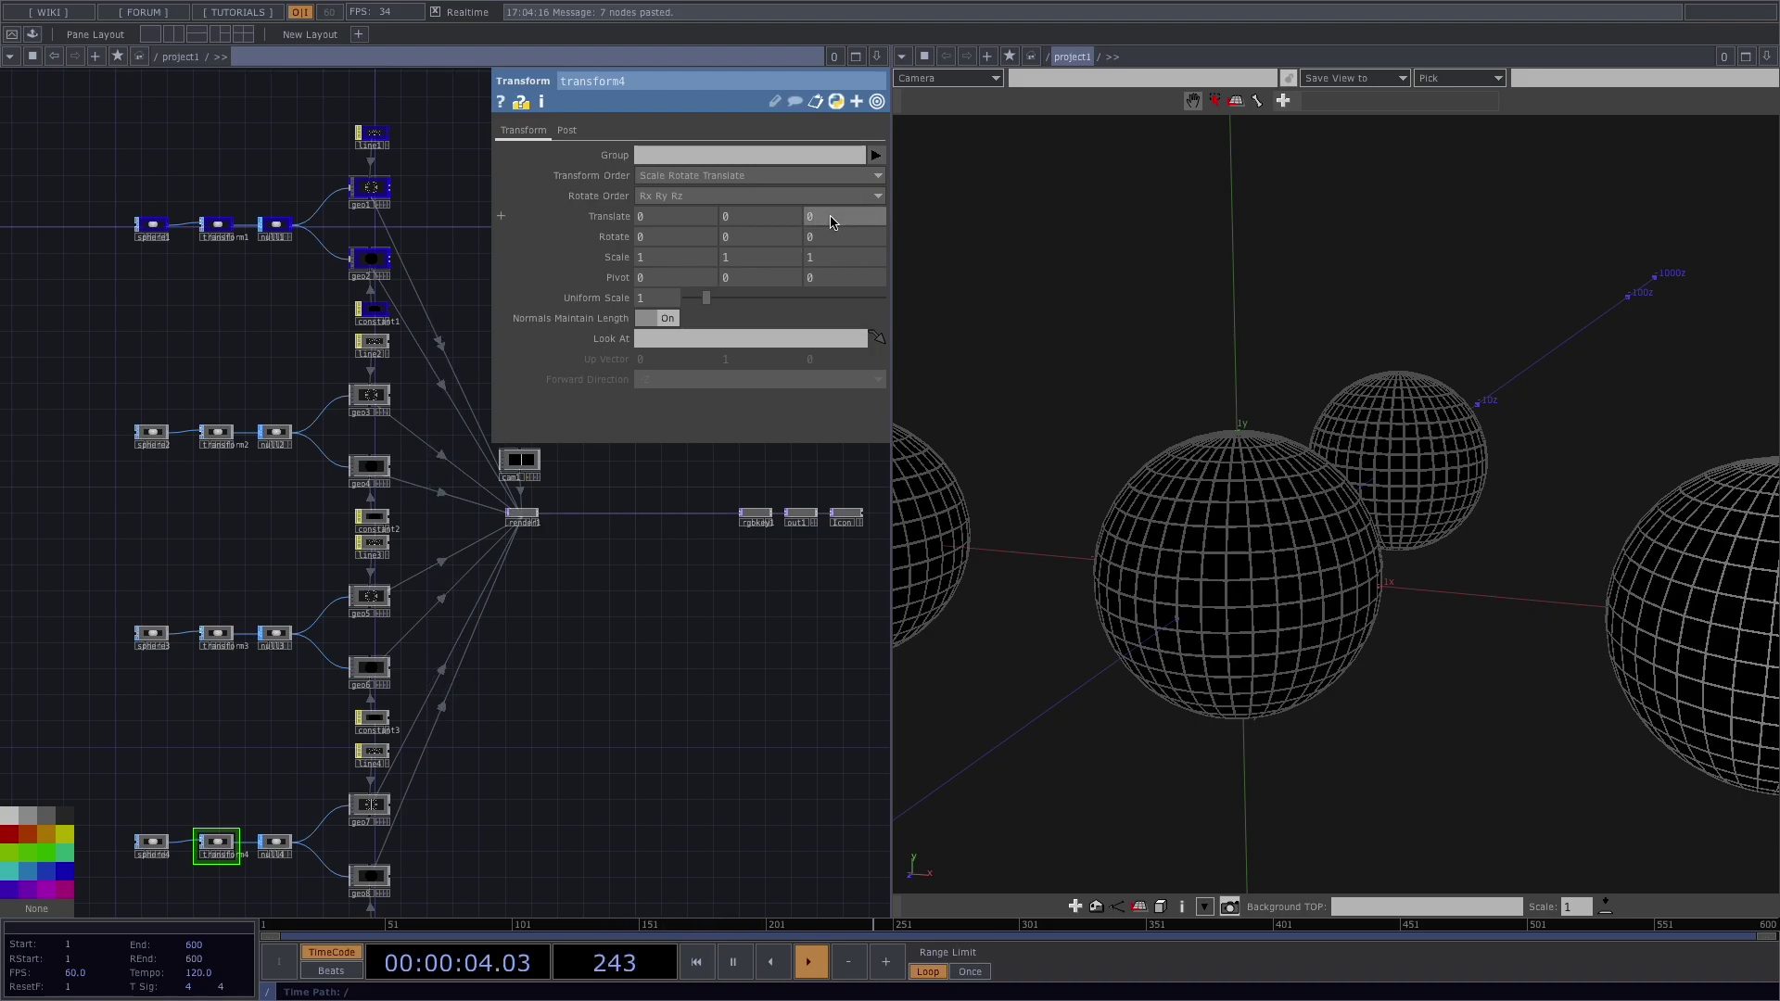
{"action": "mouse_move", "coordinate": [832, 221]}
{"action": "middle_mouse_down"}
{"action": "mouse_move", "coordinate": [826, 190]}
{"action": "mouse_move", "coordinate": [832, 219]}
{"action": "middle_mouse_up"}
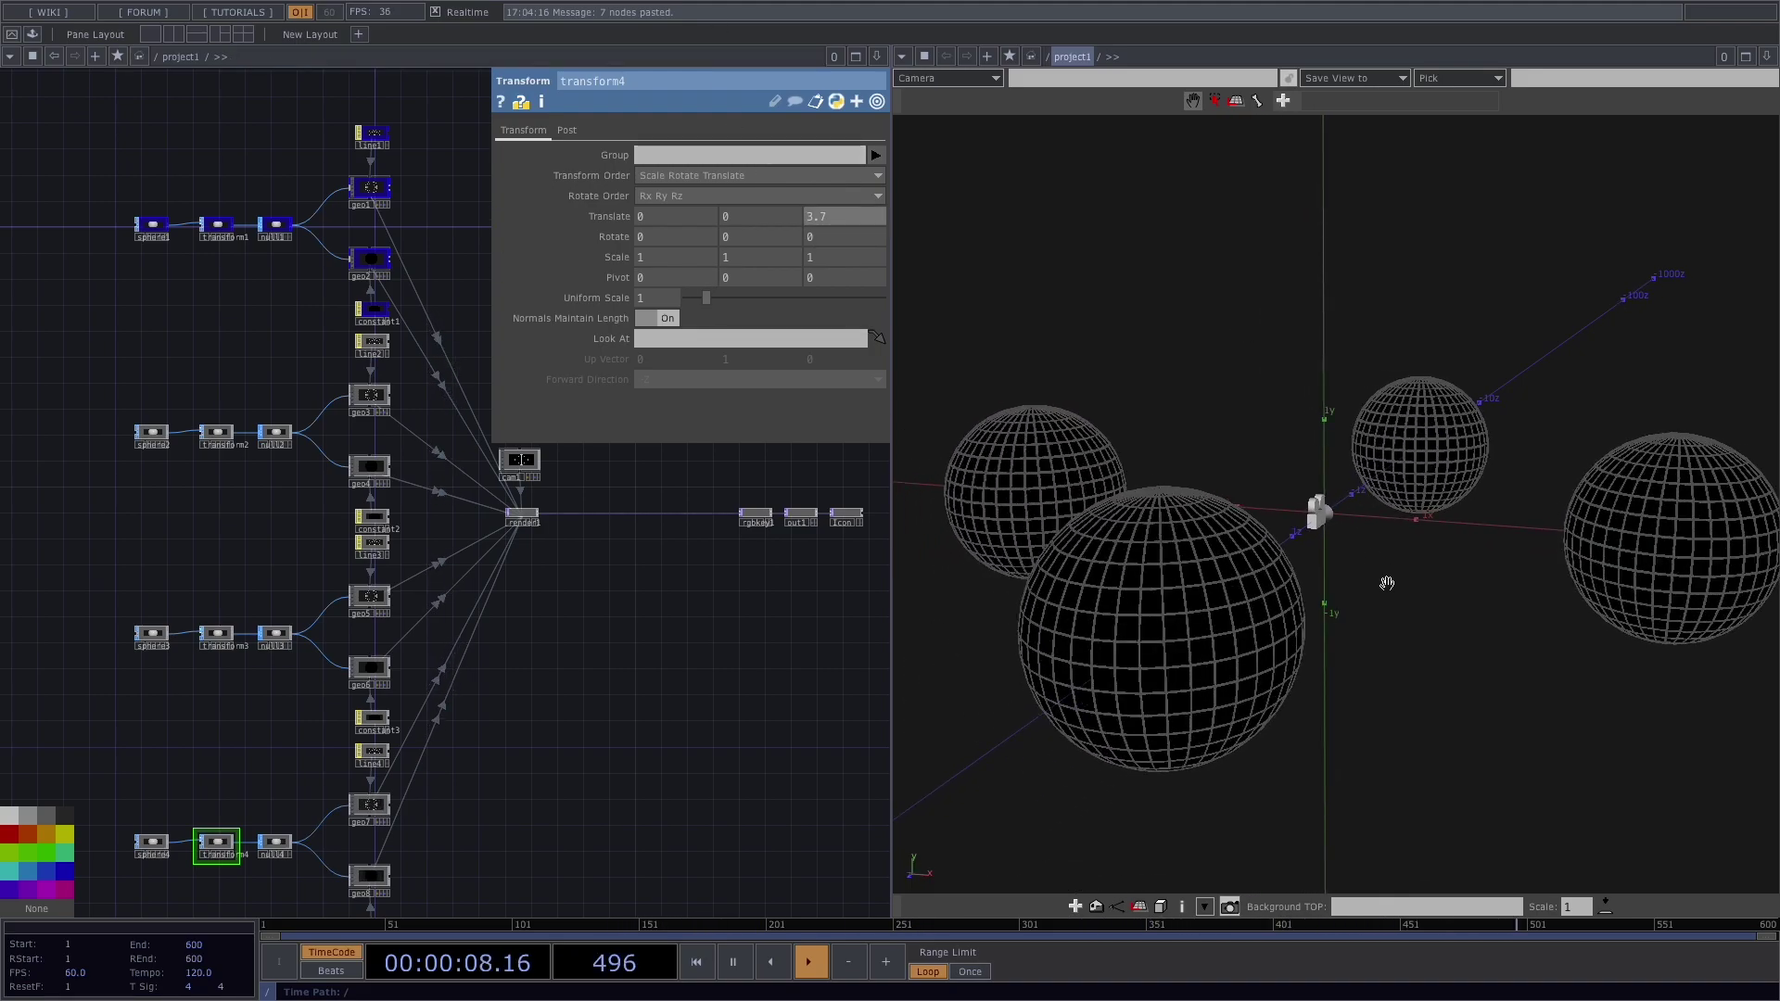
{"action": "left_click_drag", "start_coordinate": [1387, 582], "coordinate": [1442, 566]}
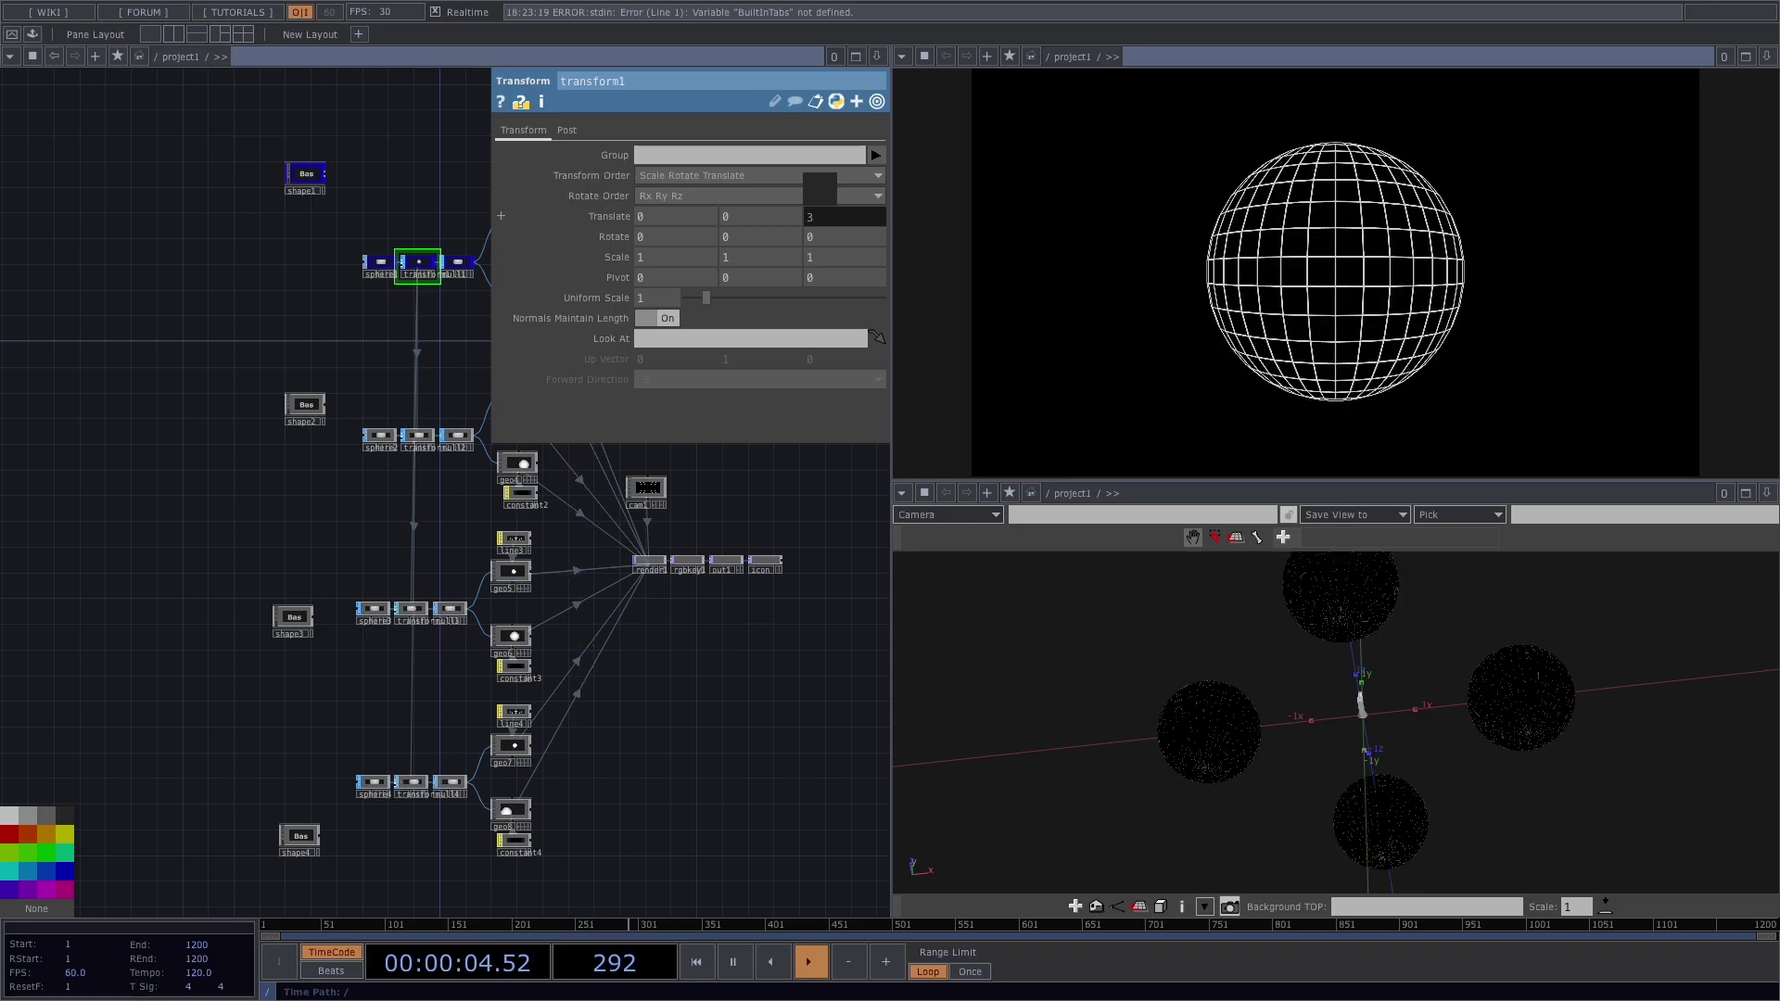
Step: Close the geometry viewer pane below the render preview
{"action": "left_click", "coordinate": [904, 499]}
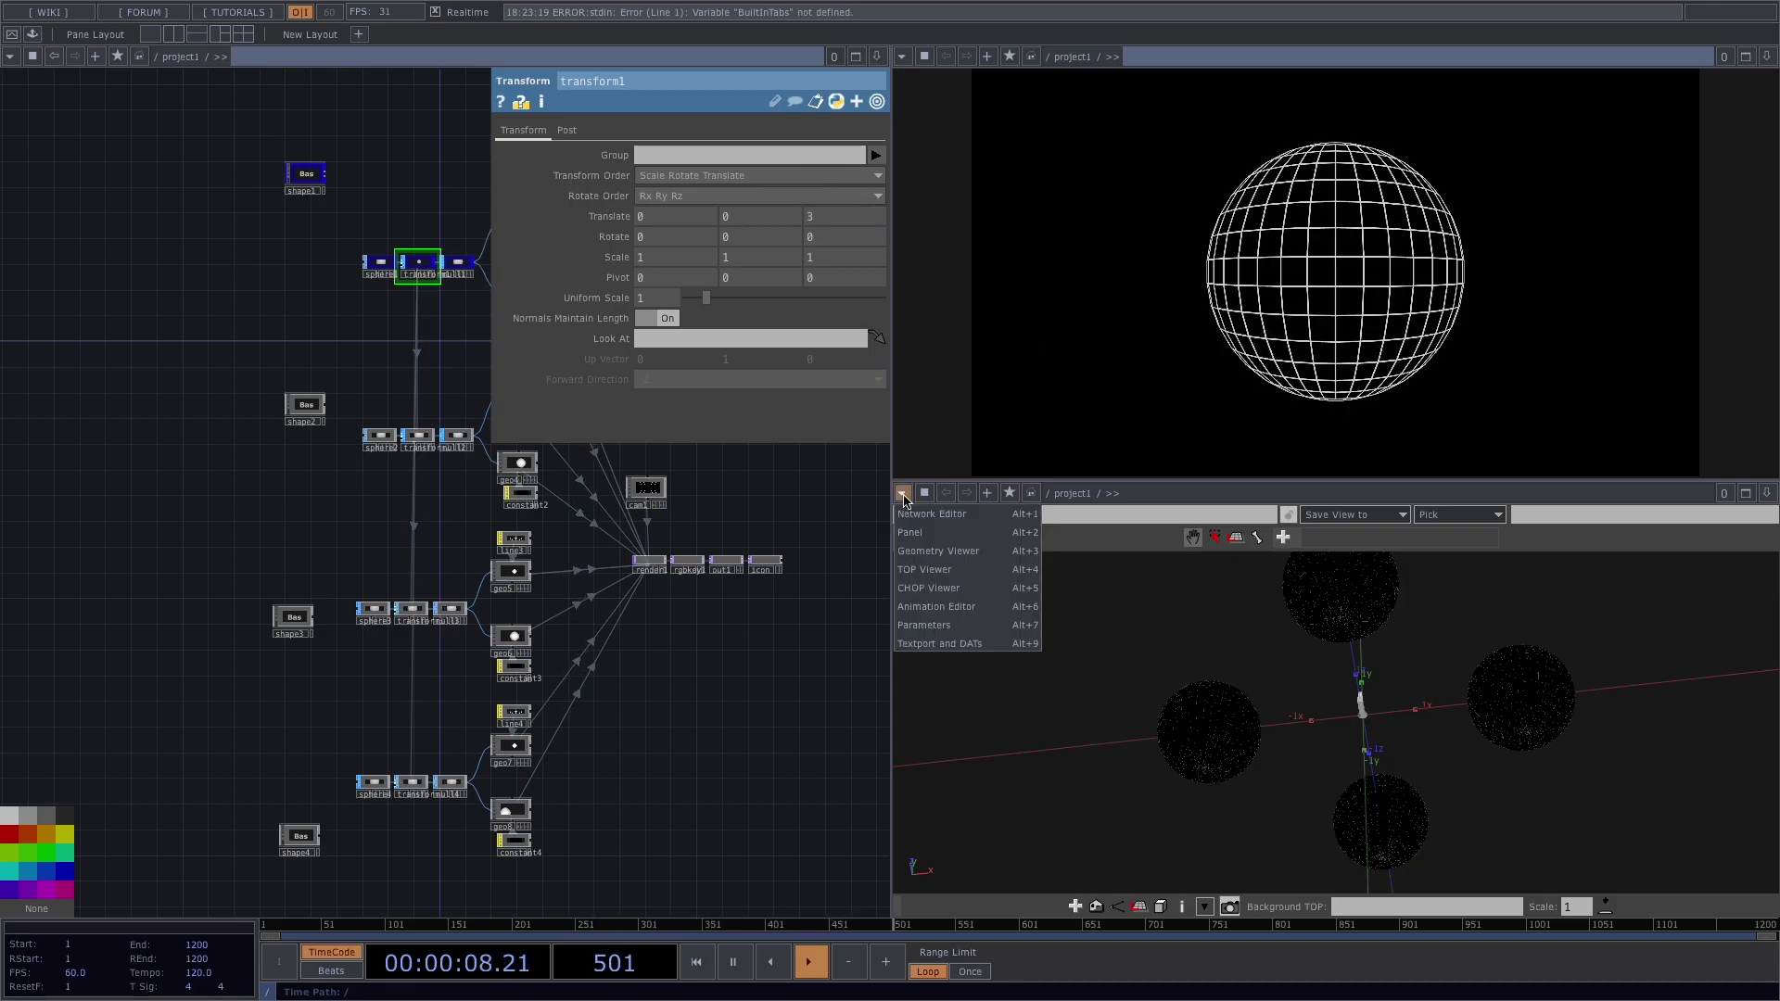
{"action": "left_click", "coordinate": [1771, 498]}
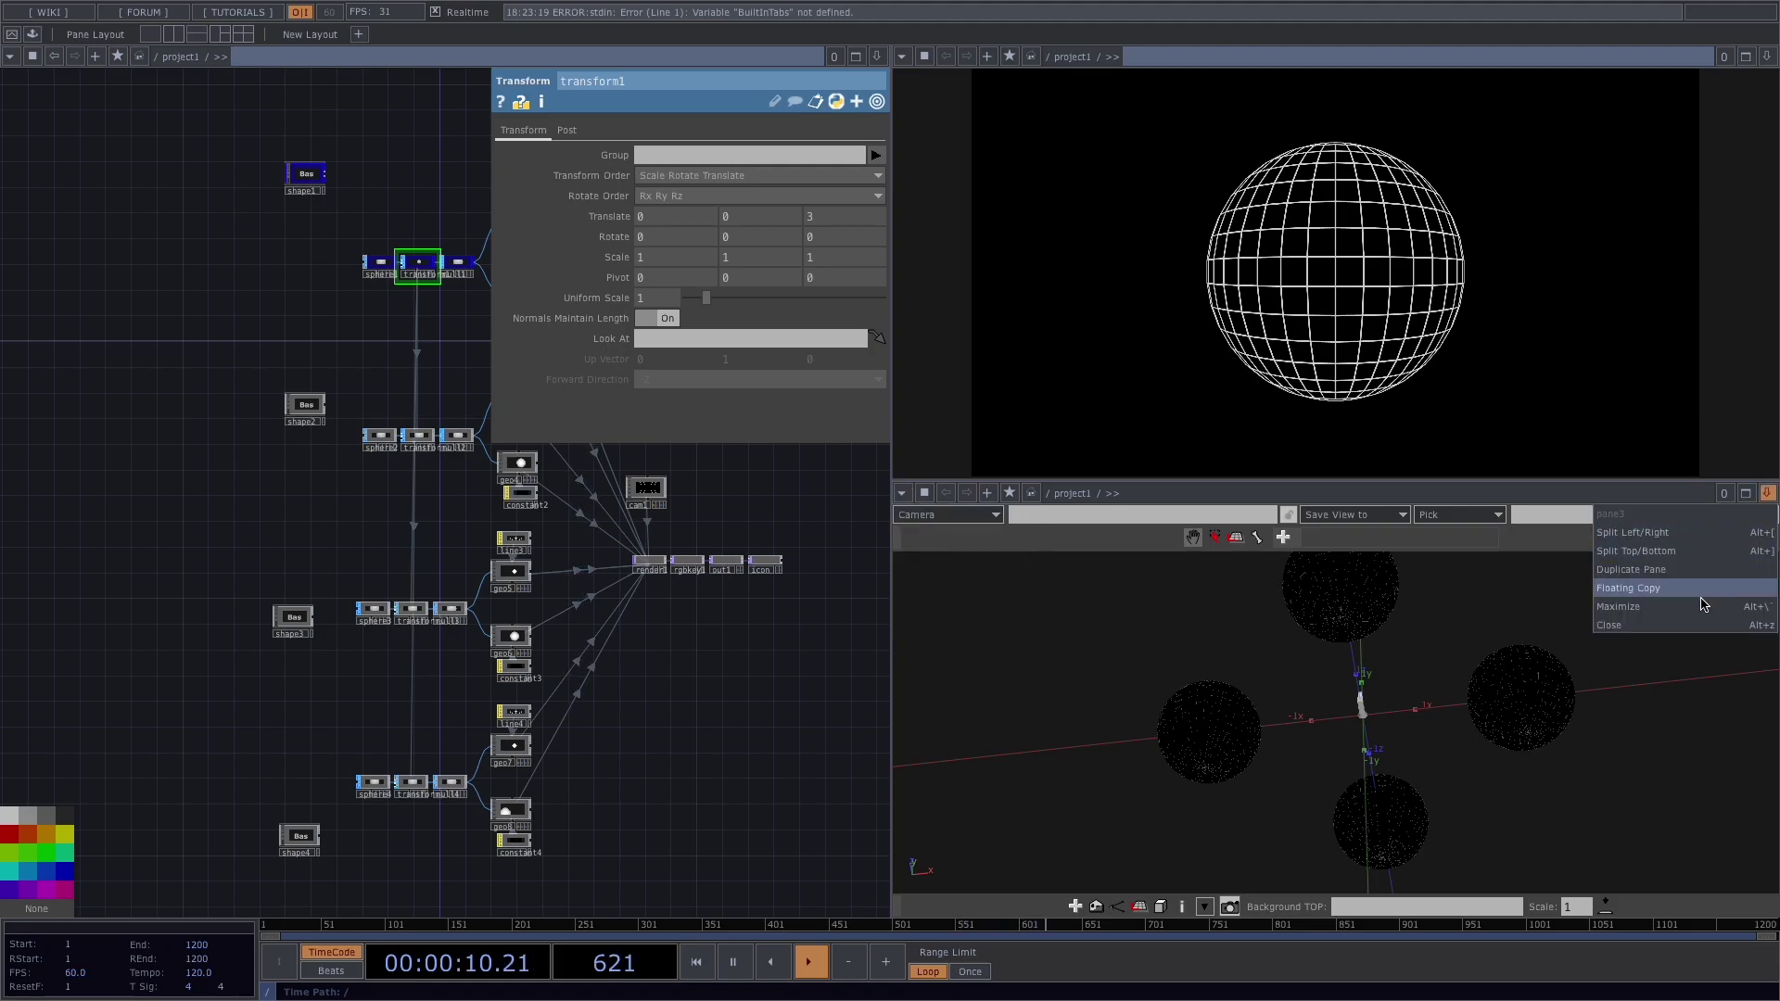
{"action": "left_click", "coordinate": [1656, 634]}
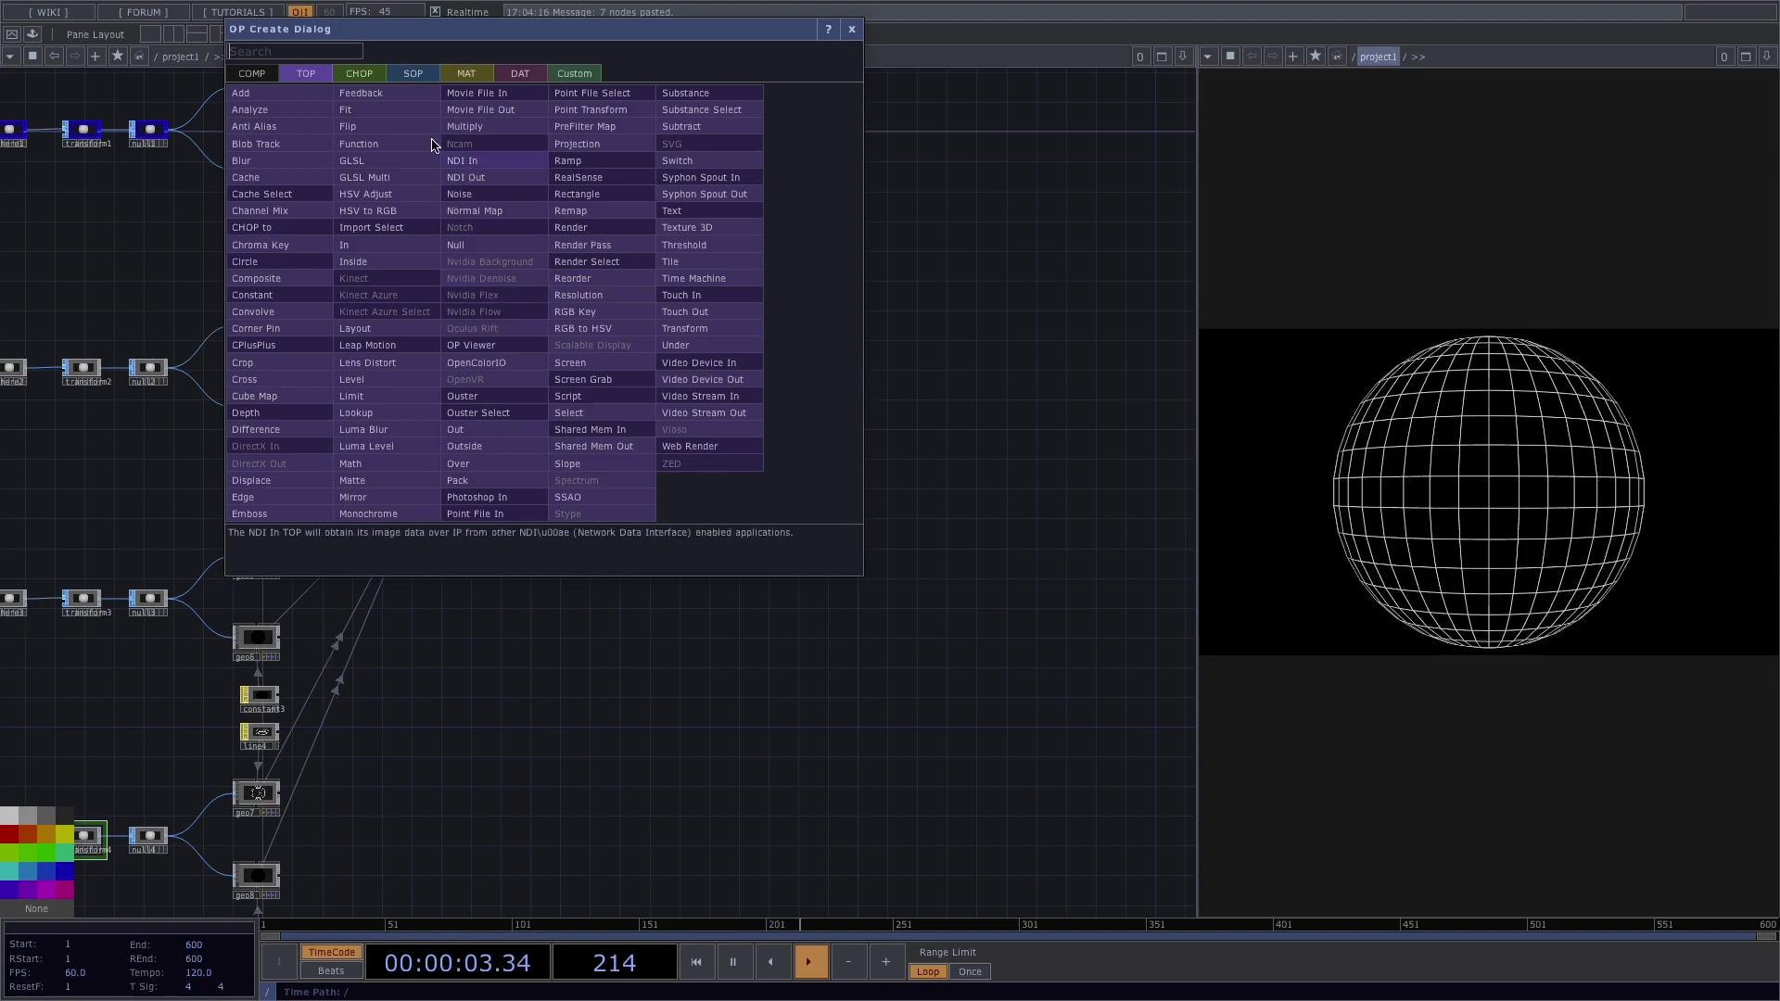
Step: Add an LFO CHOP in the free area above the camera and collapse it into a Base component
{"action": "left_click", "coordinate": [359, 73]}
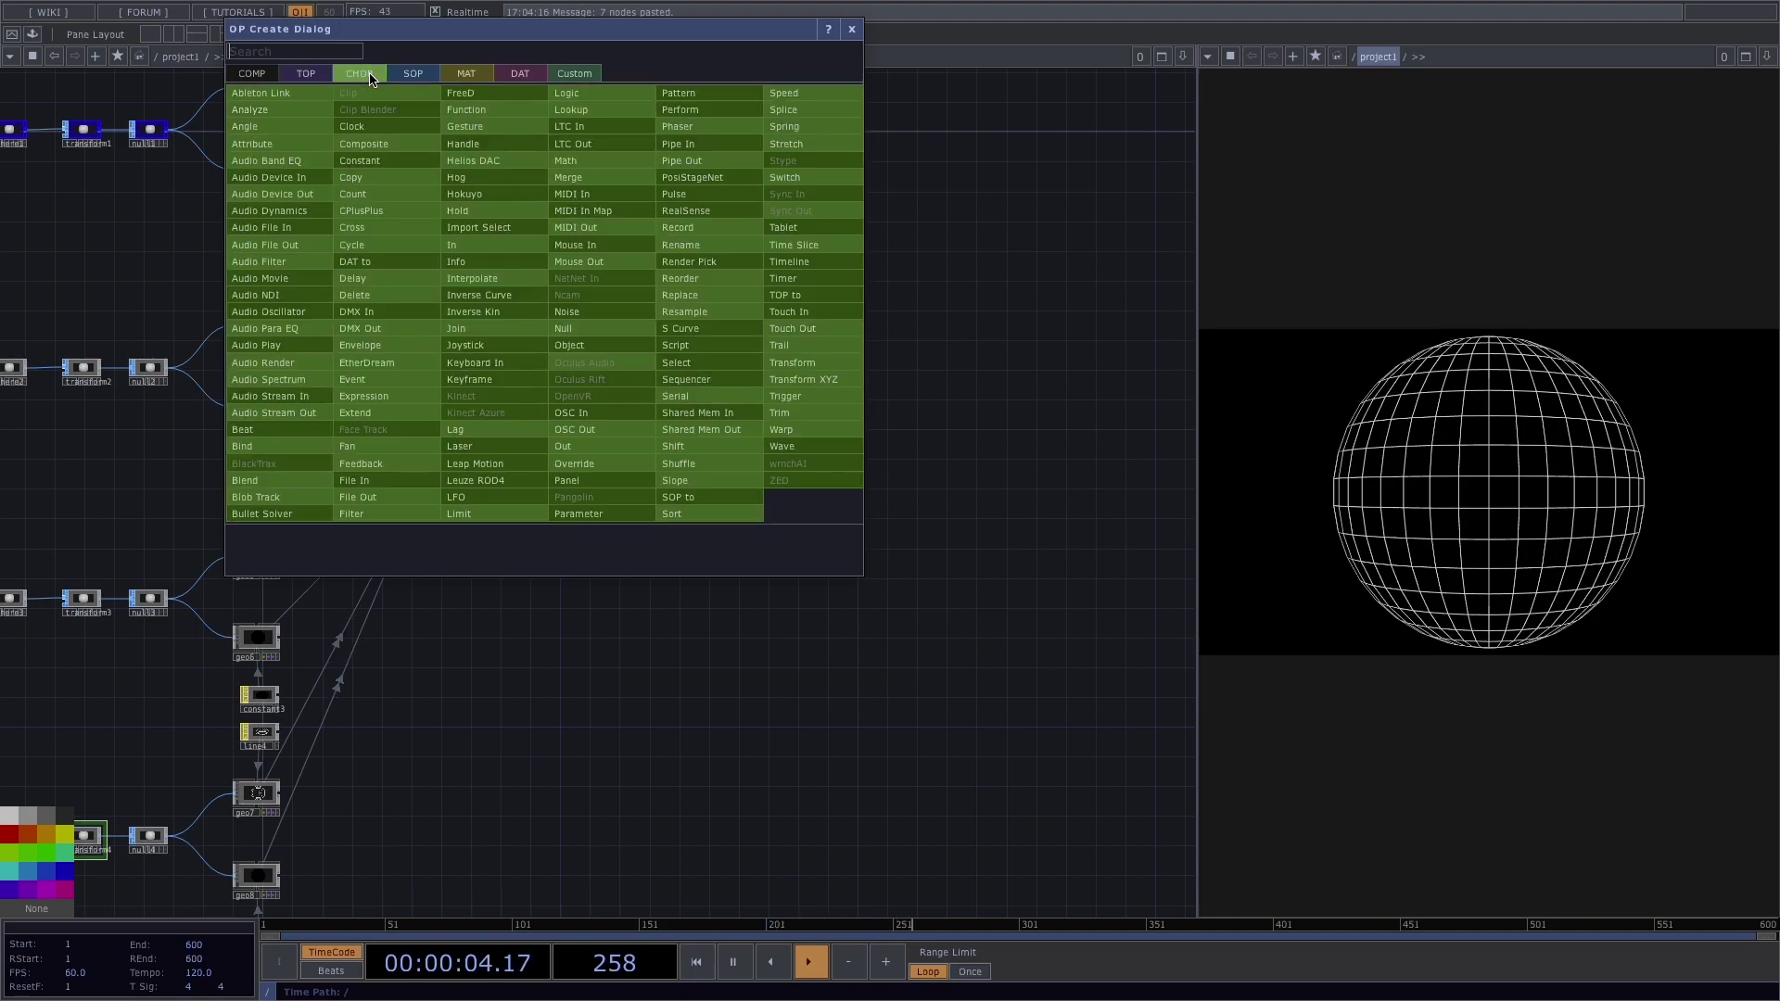
{"action": "left_click", "coordinate": [456, 497]}
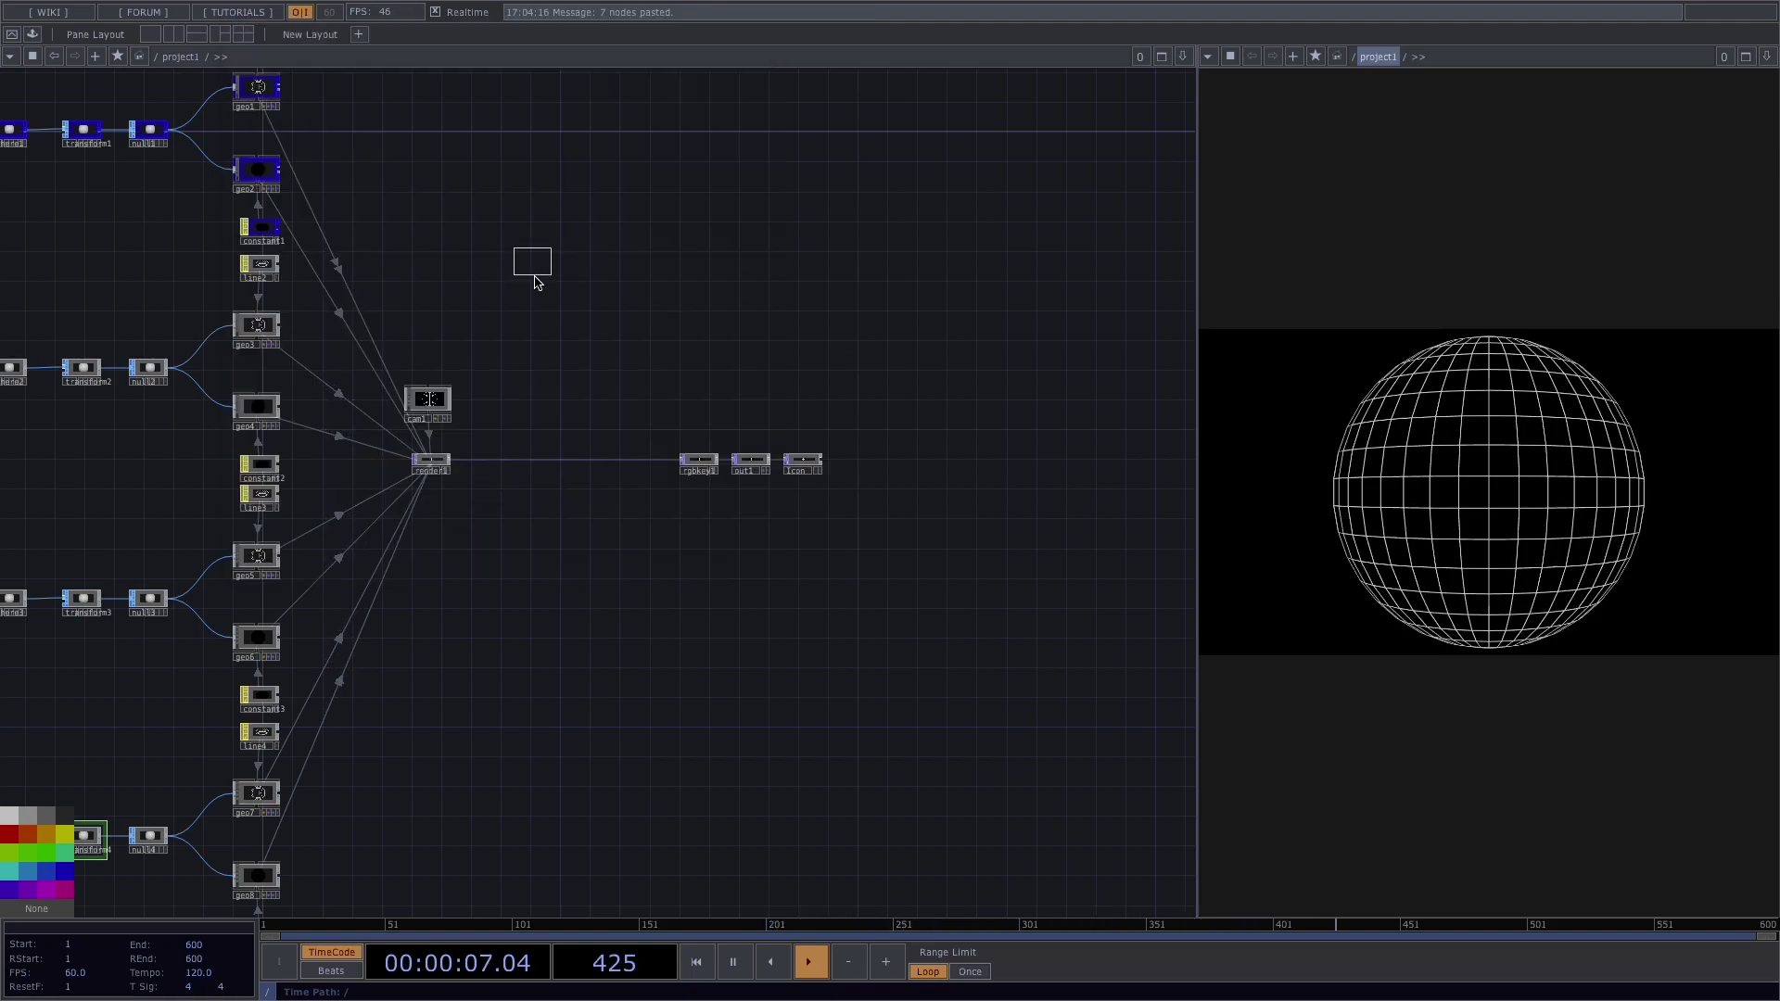
{"action": "left_click", "coordinate": [575, 271]}
{"action": "scroll", "coordinate": [615, 268], "scroll_direction": "up", "scroll_amount": 4}
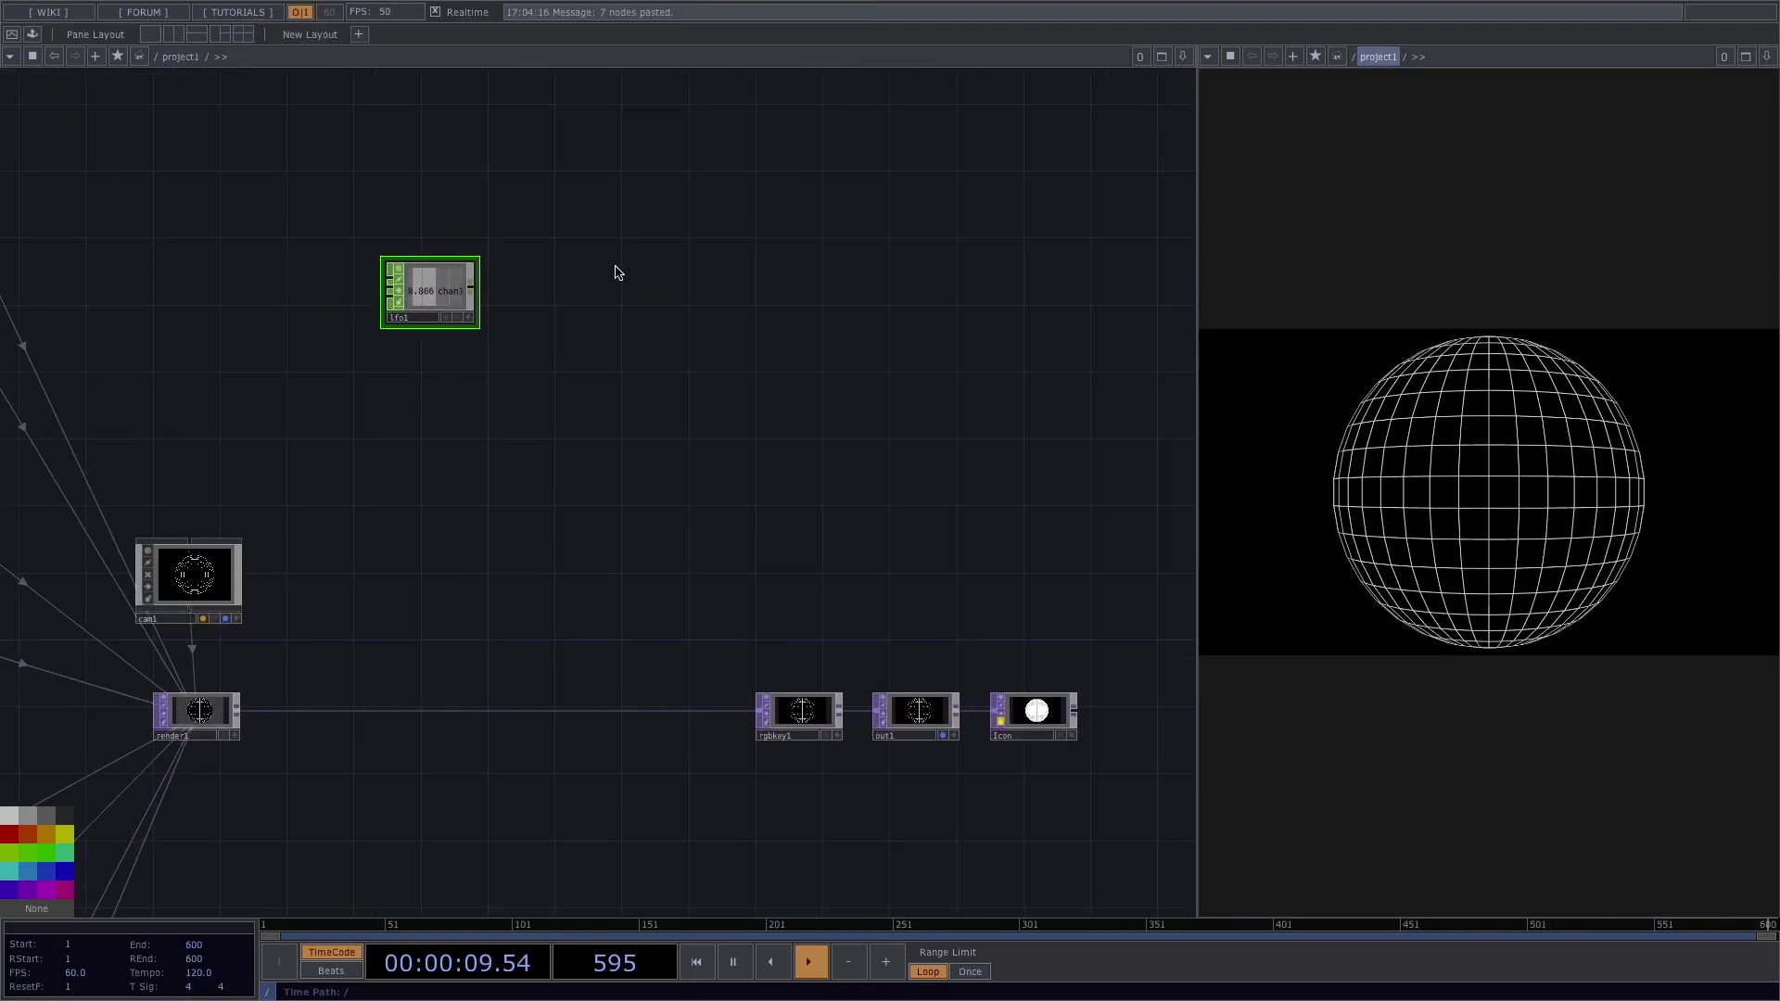
{"action": "right_click", "coordinate": [574, 295]}
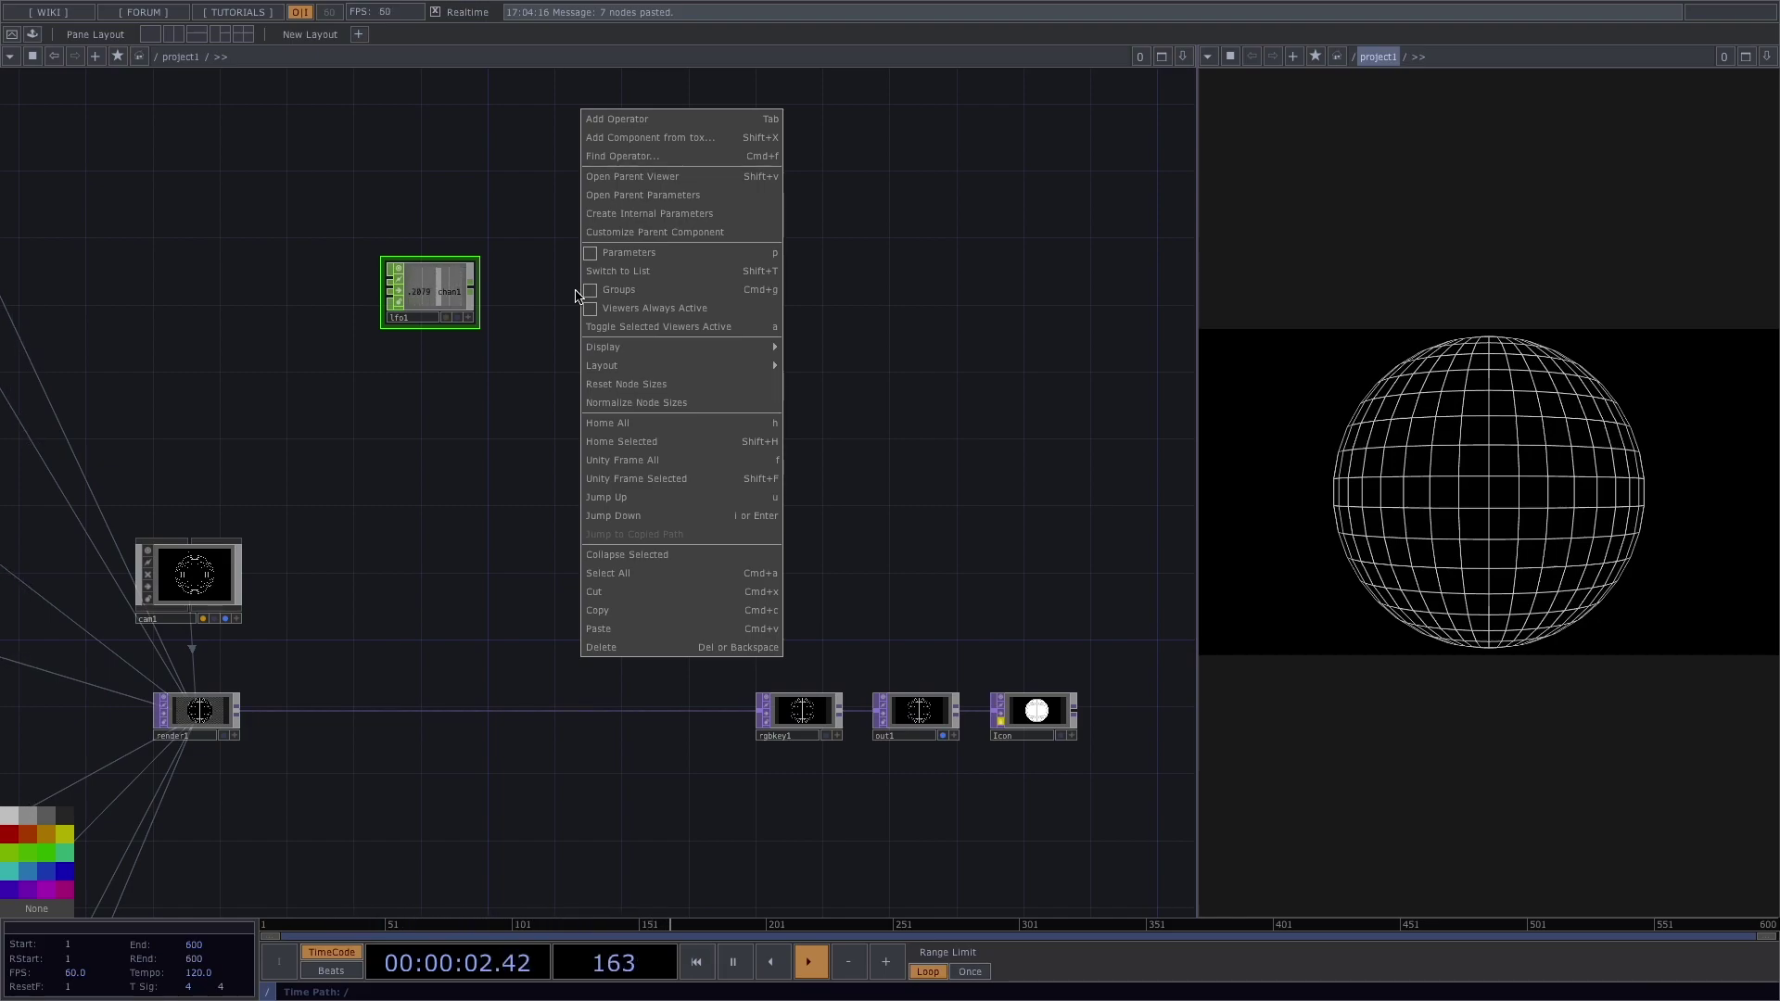
{"action": "left_click", "coordinate": [673, 554]}
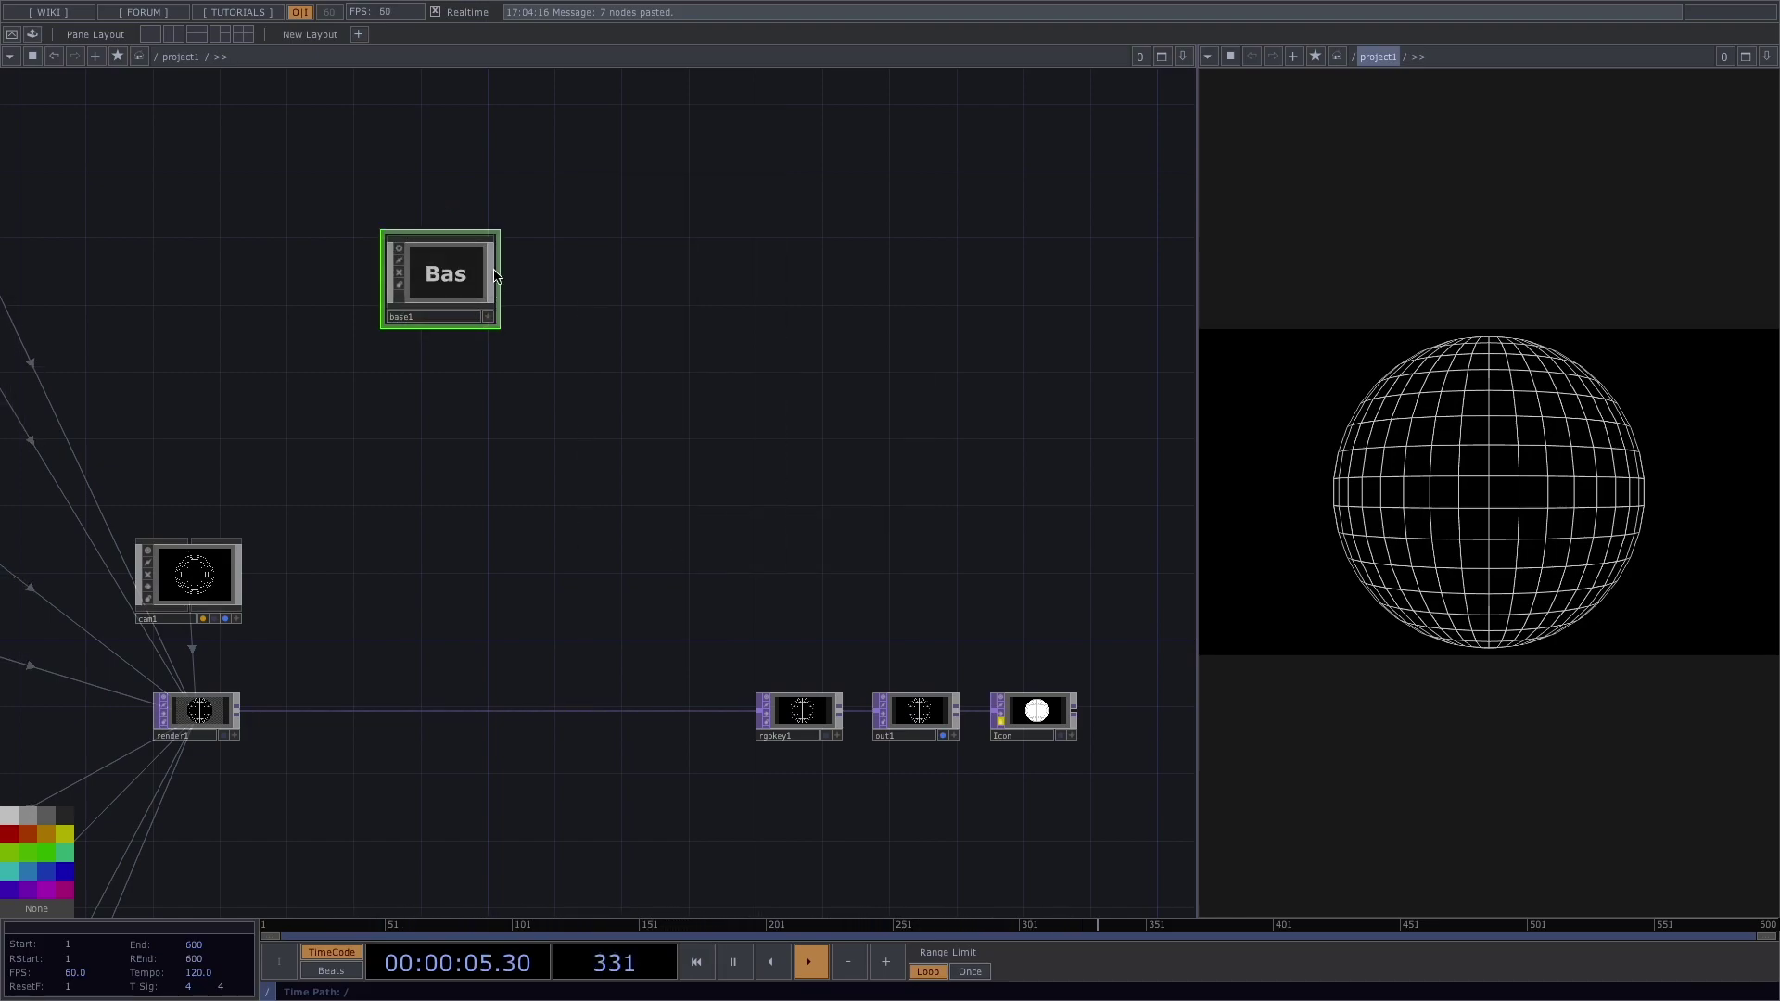
Step: Check the inside of the new Base component and rename the component CameraRotation
{"action": "key", "text": "i"}
{"action": "scroll", "coordinate": [496, 289], "scroll_direction": "down", "scroll_amount": 7}
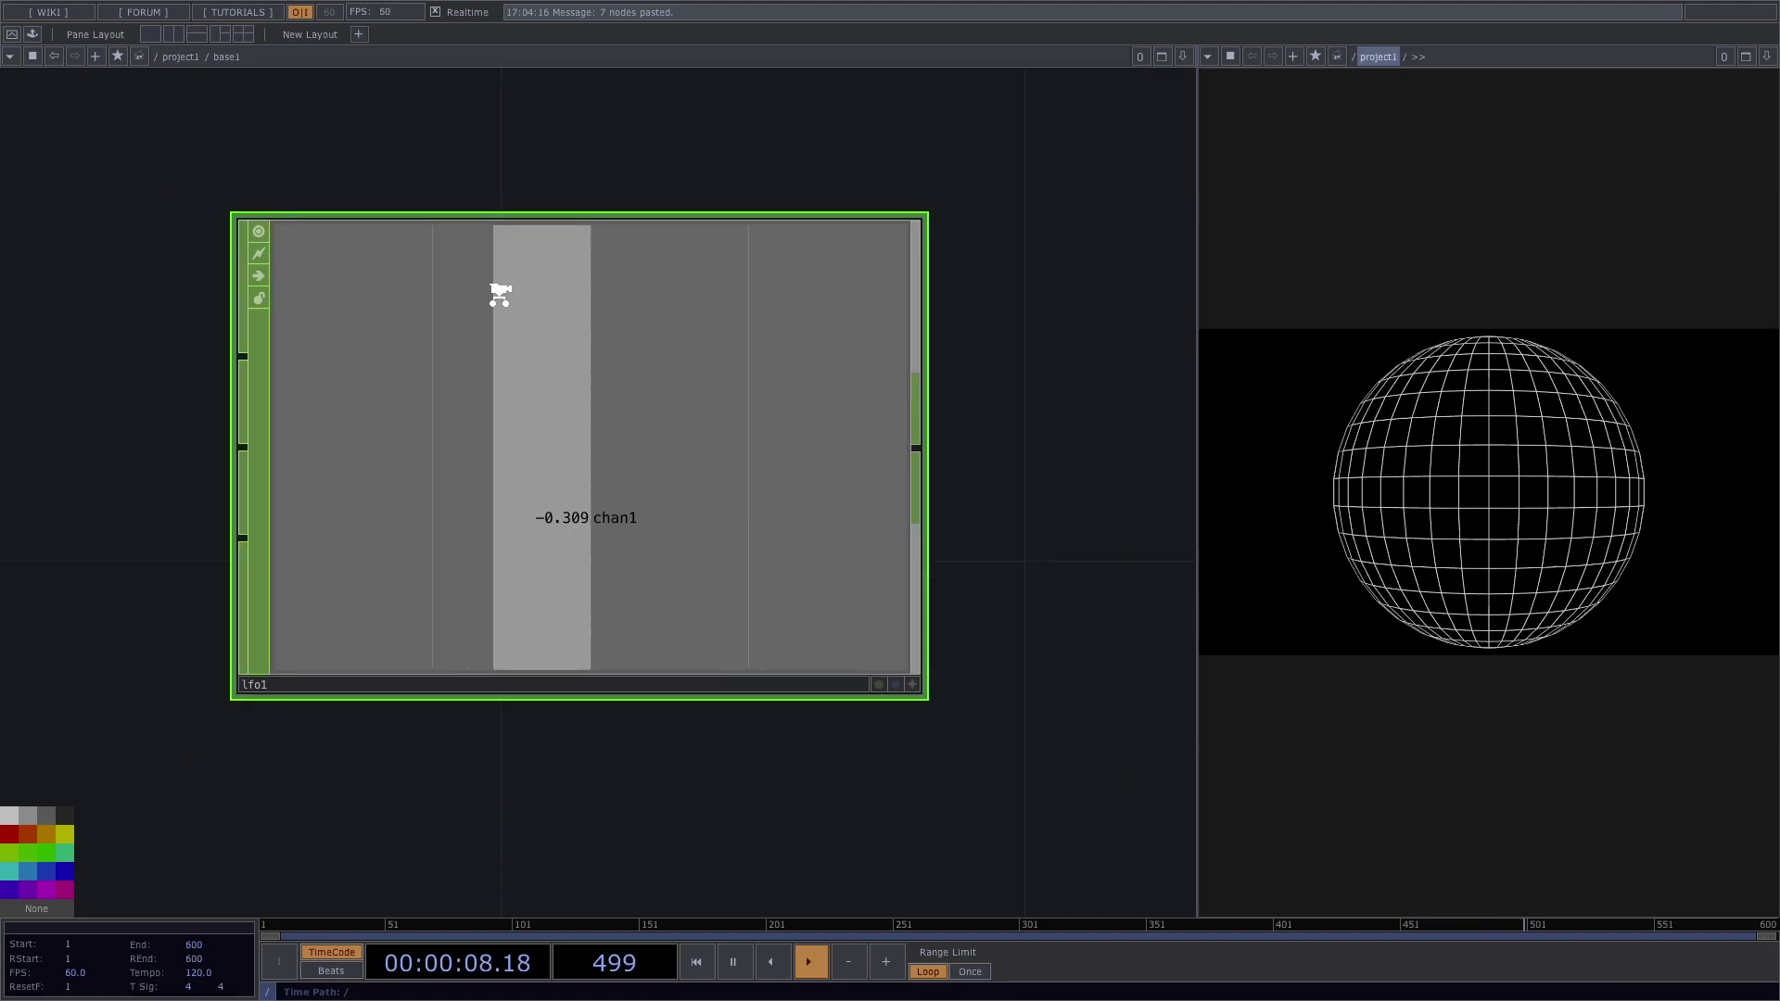
{"action": "key", "text": "u"}
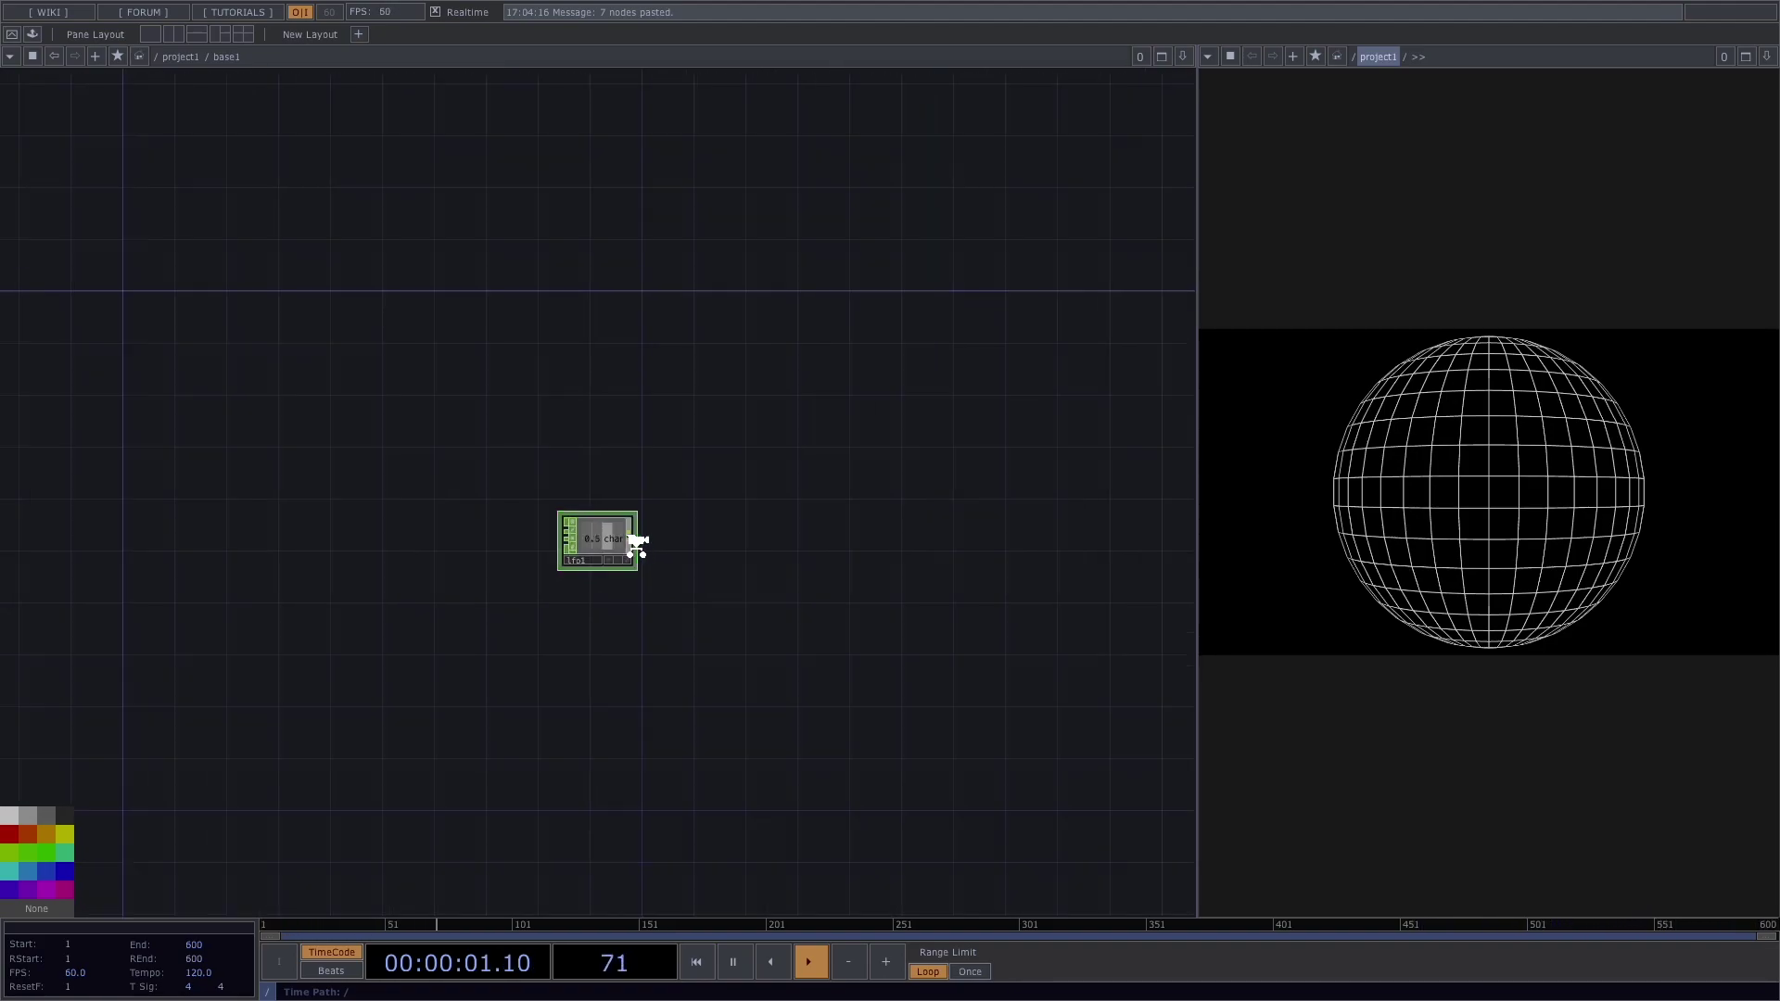
{"action": "left_click", "coordinate": [413, 742]}
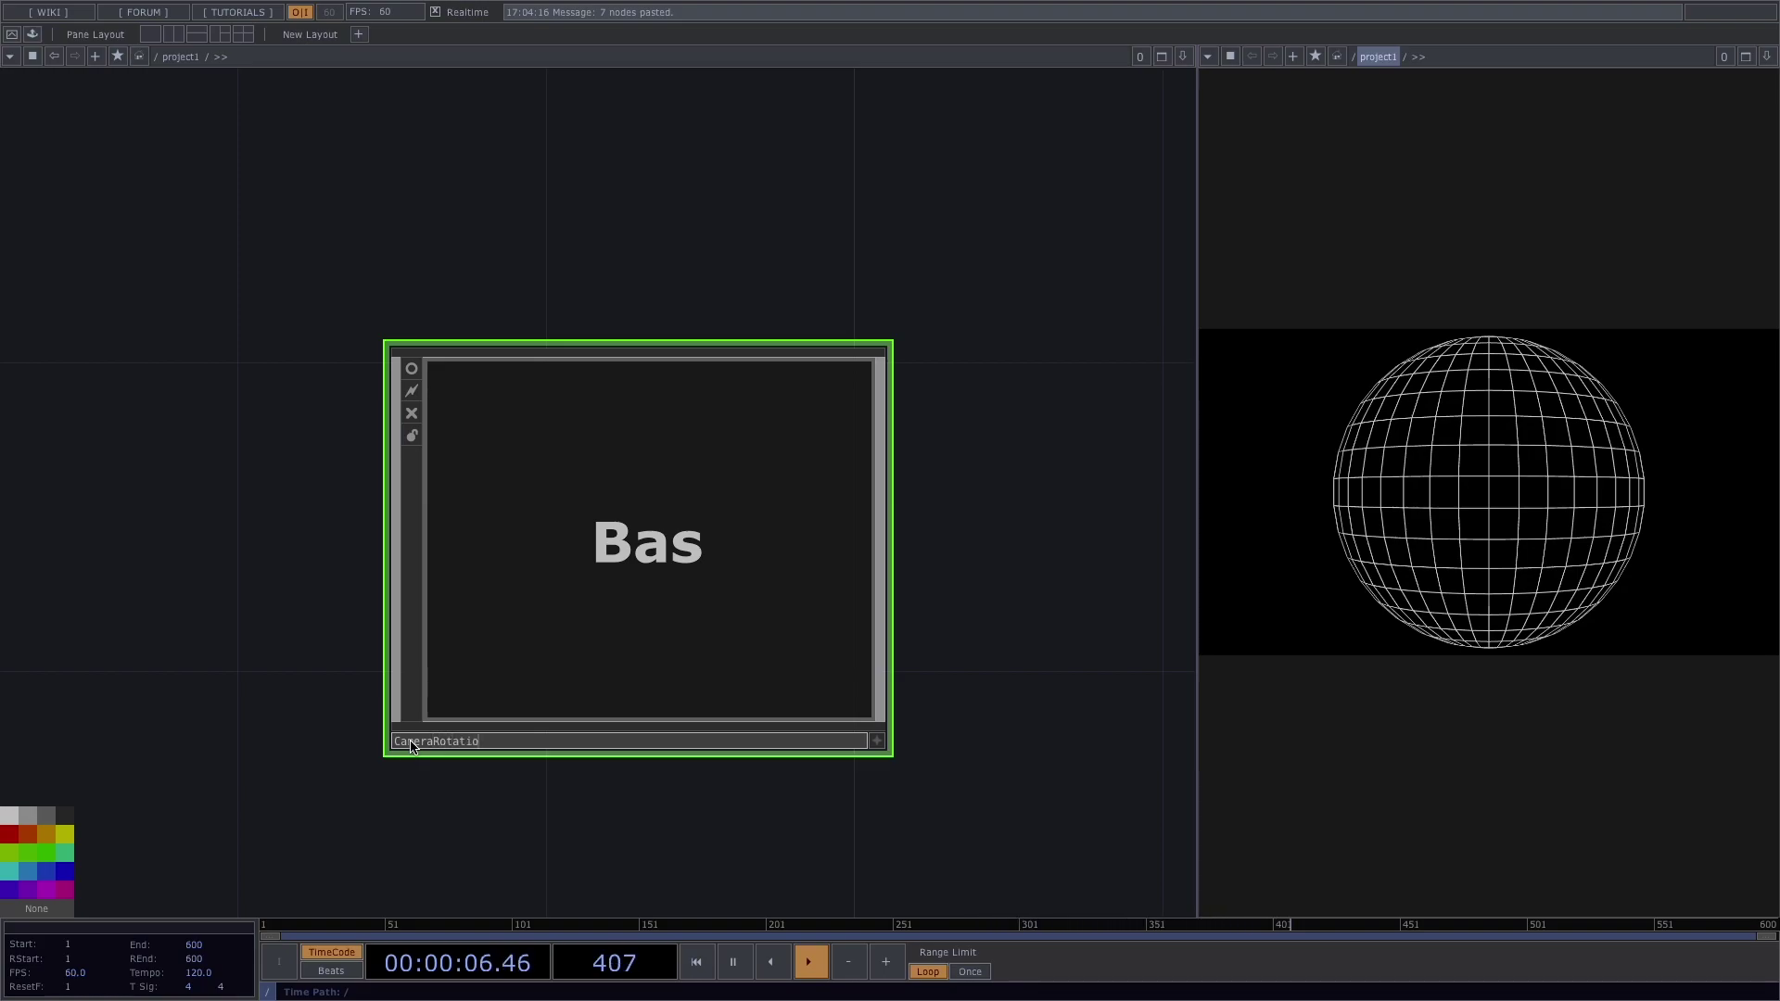
{"action": "type", "text": "CameraRotation"}
{"action": "key", "text": "Return"}
Step: Inside CameraRotation, append a Rename CHOP to the output of lfo1
{"action": "key", "text": "i"}
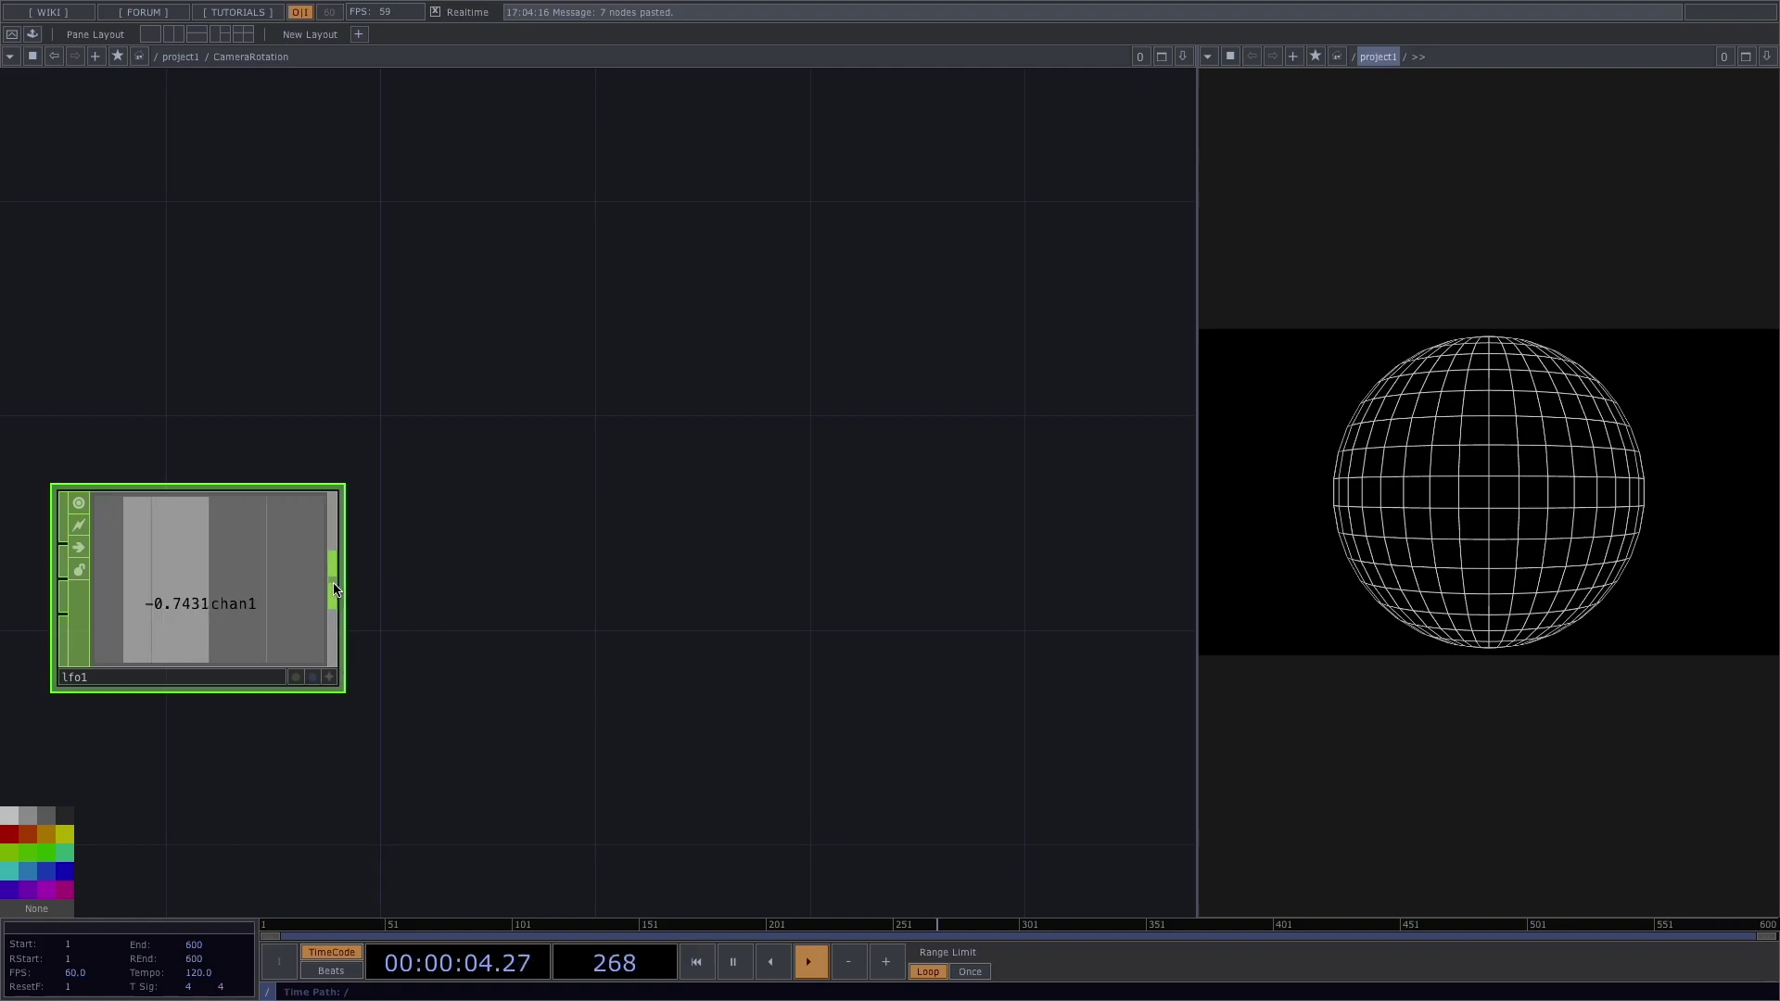
{"action": "key", "text": "Tab"}
{"action": "type", "text": "rena"}
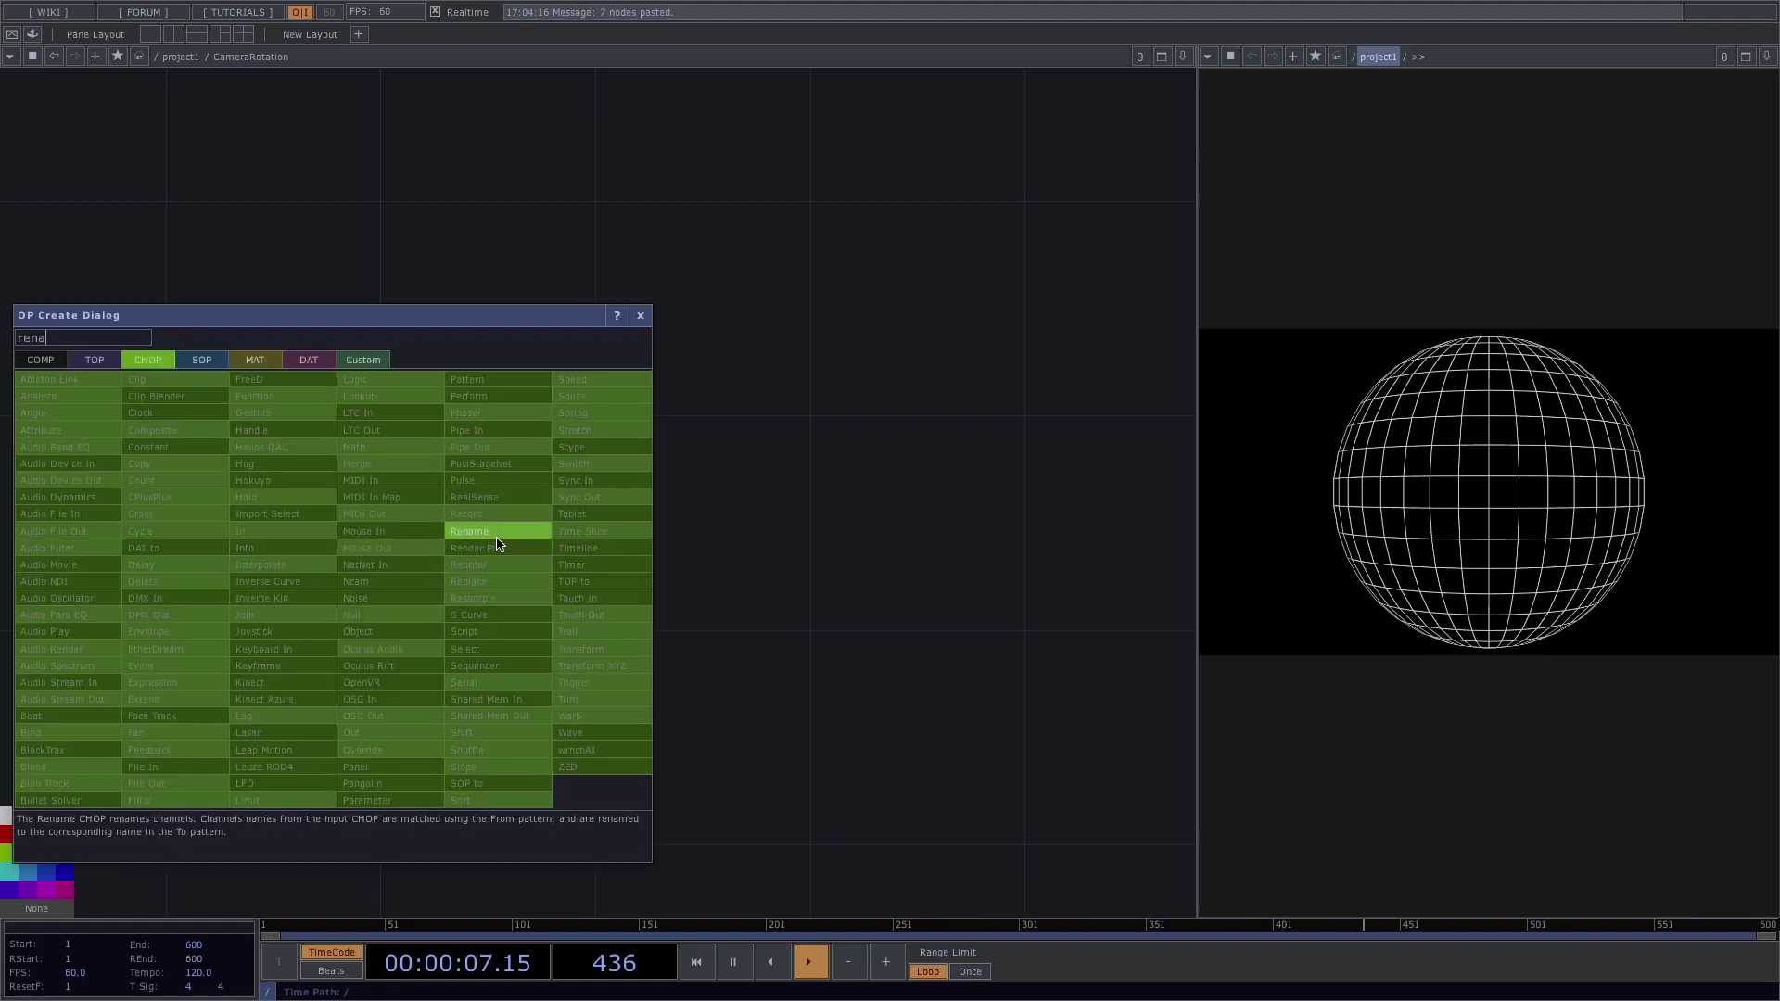
{"action": "left_click", "coordinate": [475, 531]}
{"action": "left_click", "coordinate": [538, 586]}
Step: Append an Out CHOP to the output of rename1
{"action": "right_click", "coordinate": [654, 582]}
{"action": "type", "text": "ou"}
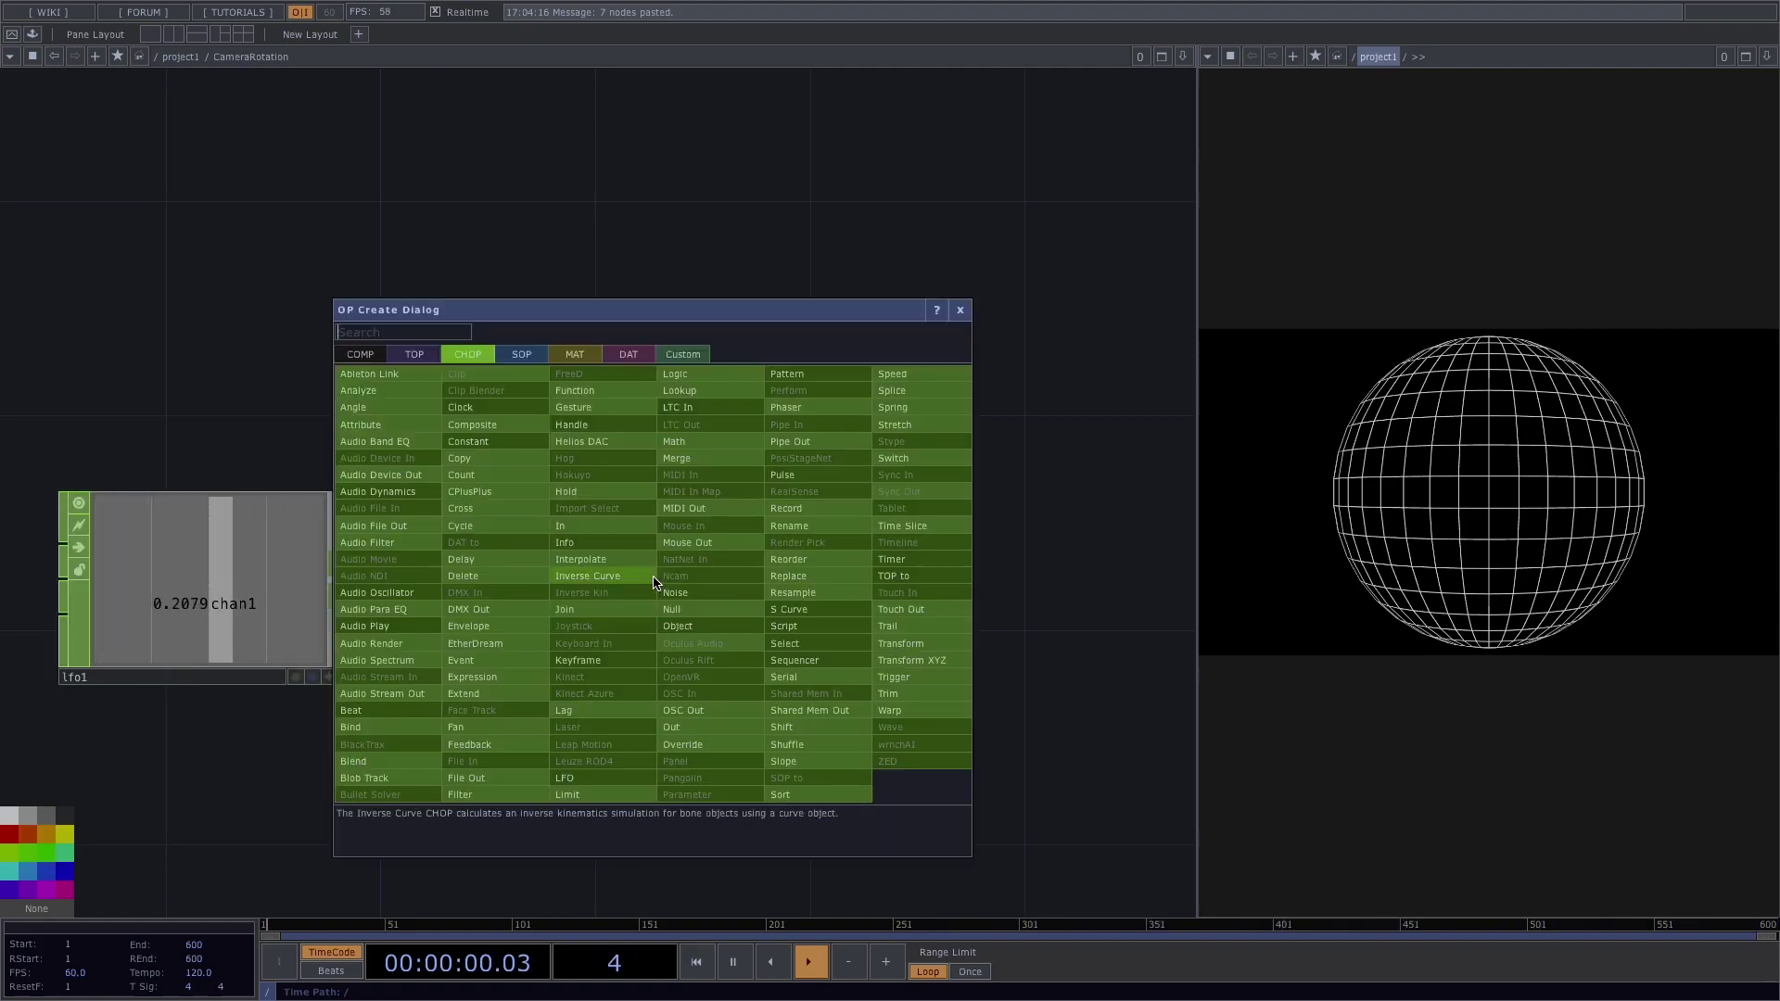
{"action": "type", "text": "t"}
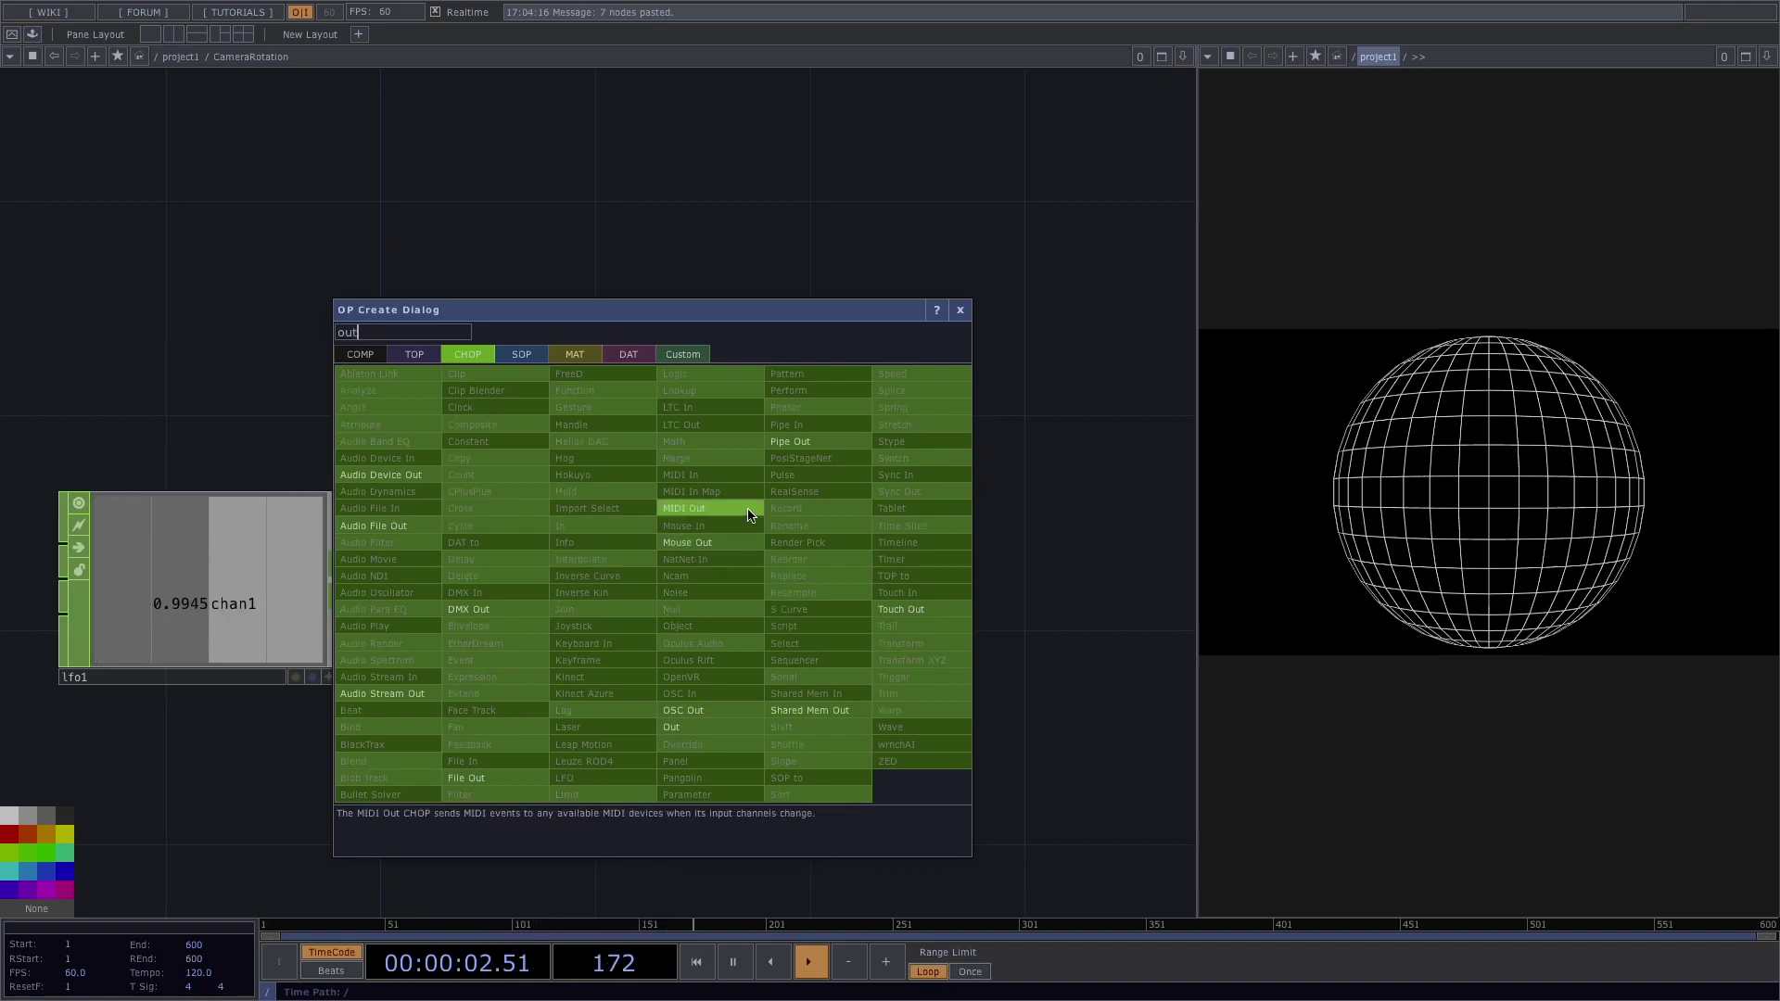
{"action": "left_click", "coordinate": [671, 727]}
{"action": "left_click", "coordinate": [876, 588]}
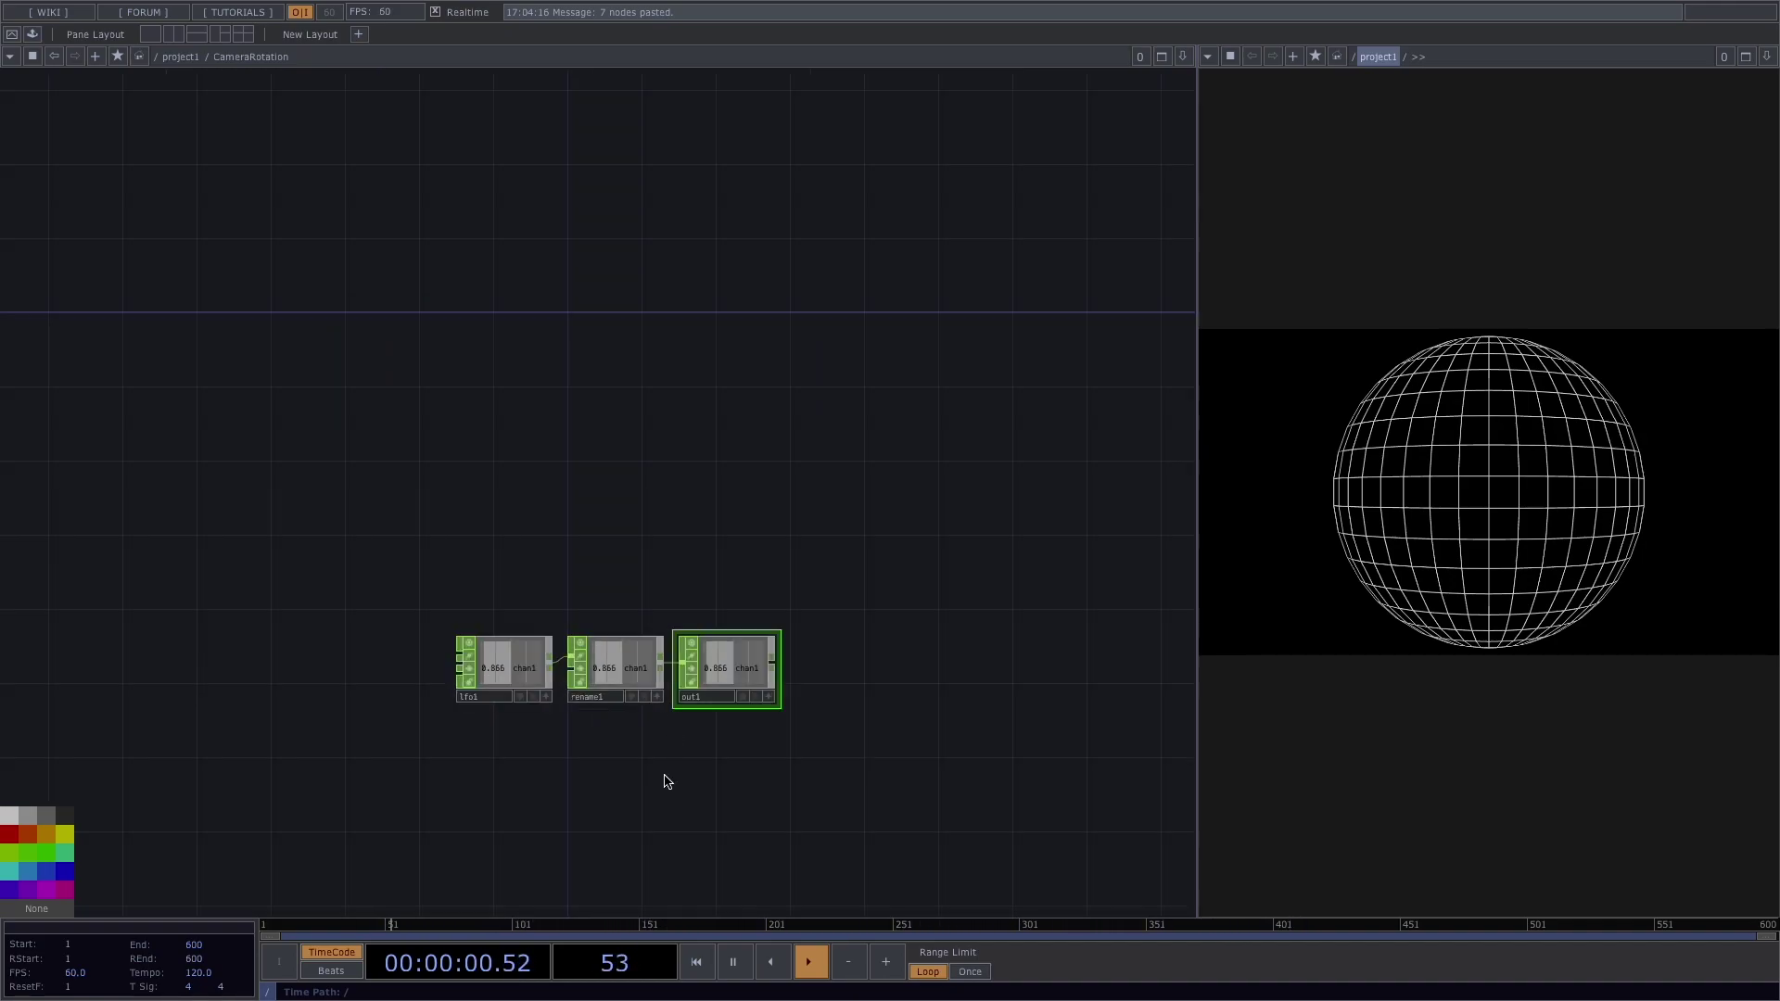
Step: Move the Rename and Out CHOPs well away from the LFO, and rename all channels to ry in rename1
{"action": "left_click_drag", "start_coordinate": [664, 779], "coordinate": [620, 608]}
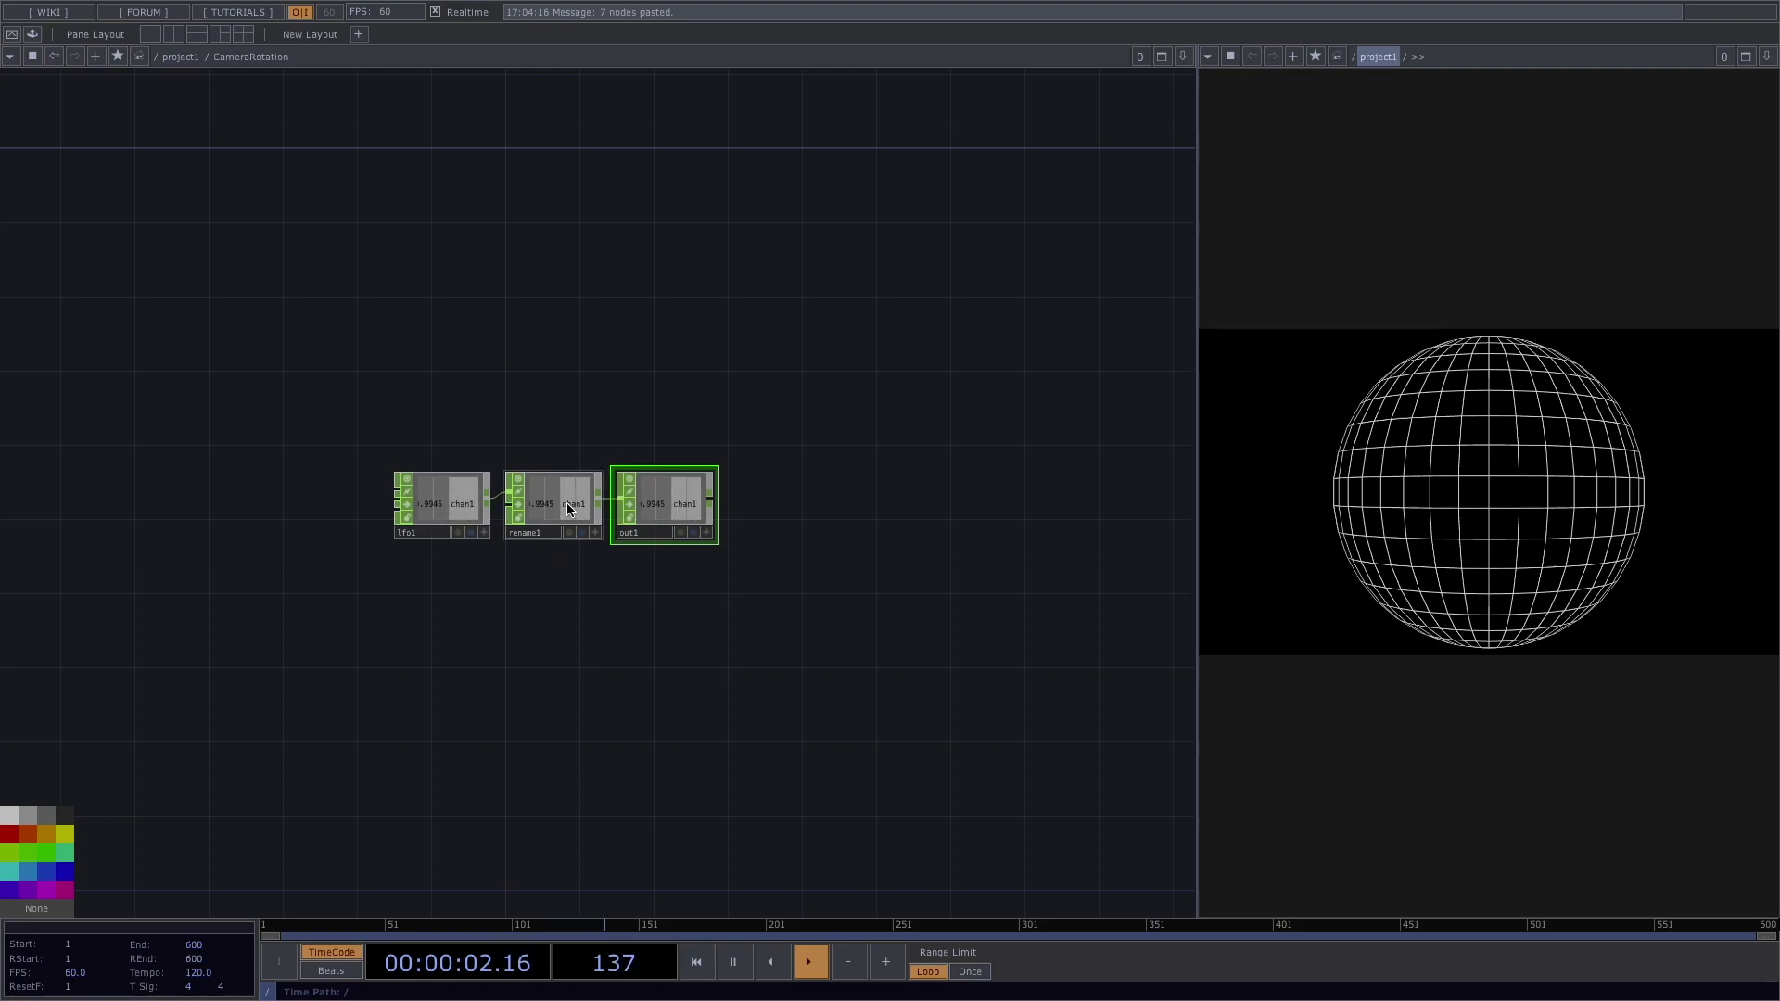
{"action": "left_click_drag", "start_coordinate": [545, 409], "coordinate": [709, 567]}
{"action": "left_click_drag", "start_coordinate": [663, 505], "coordinate": [1161, 508]}
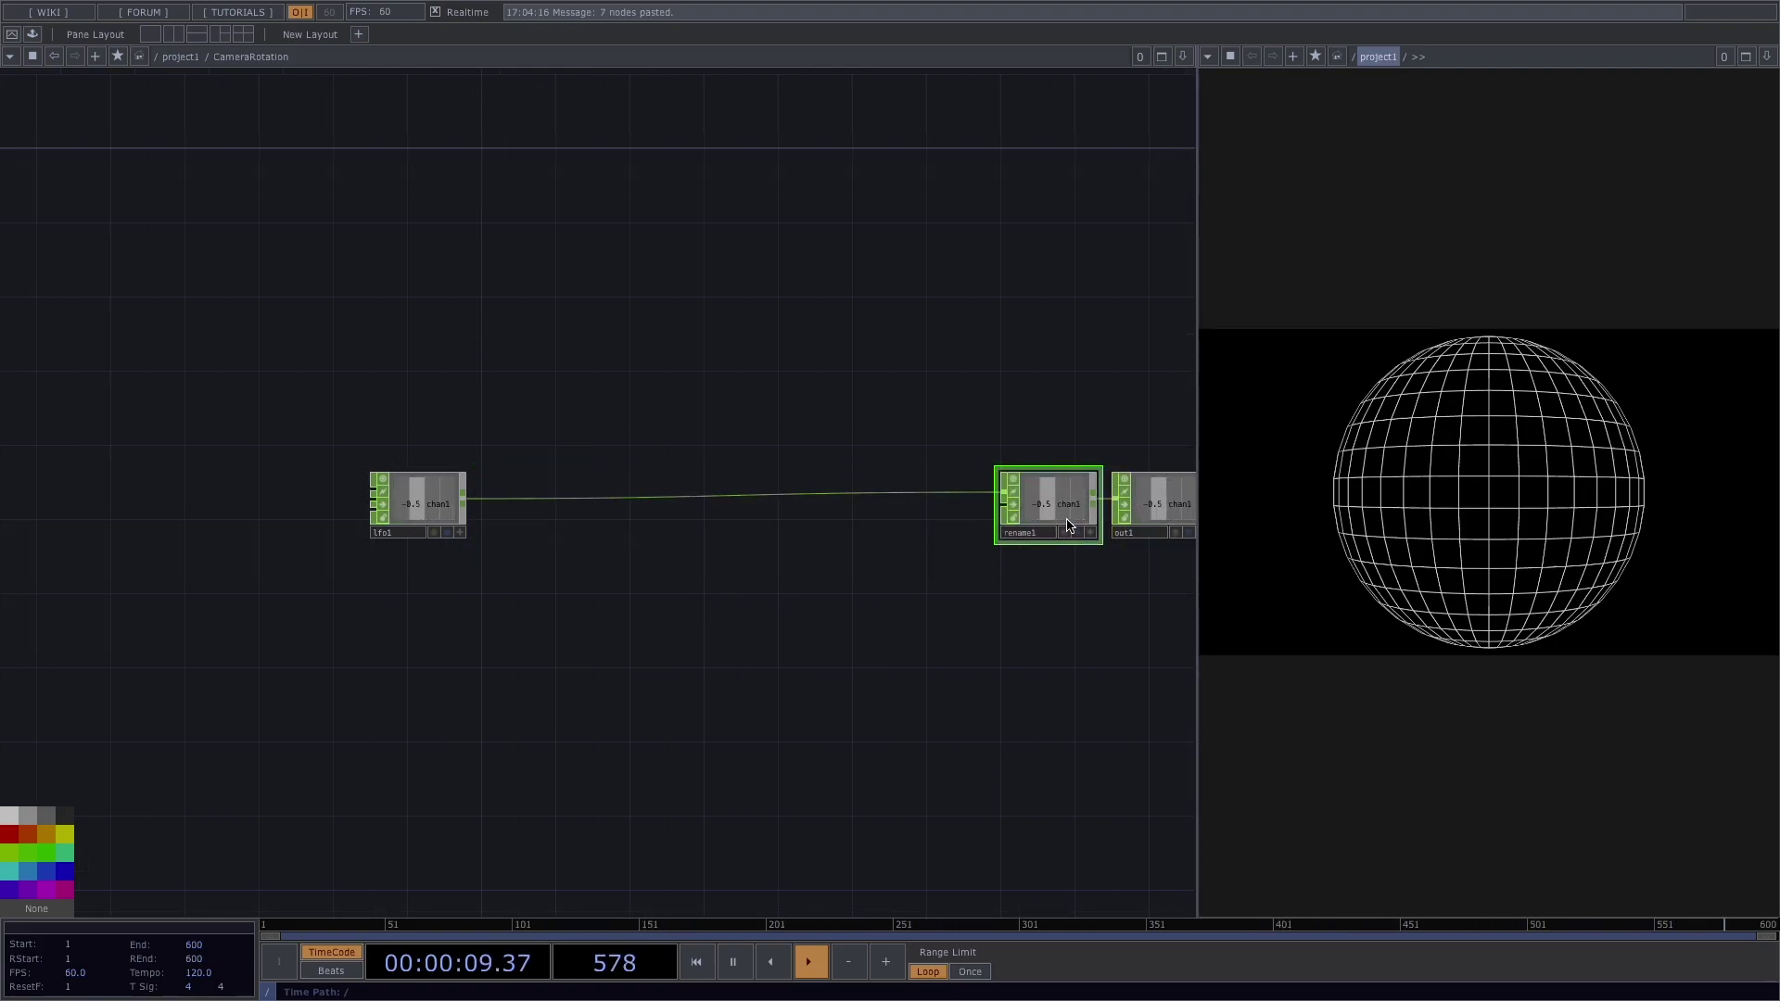
{"action": "key", "text": "p"}
{"action": "left_click", "coordinate": [957, 178]}
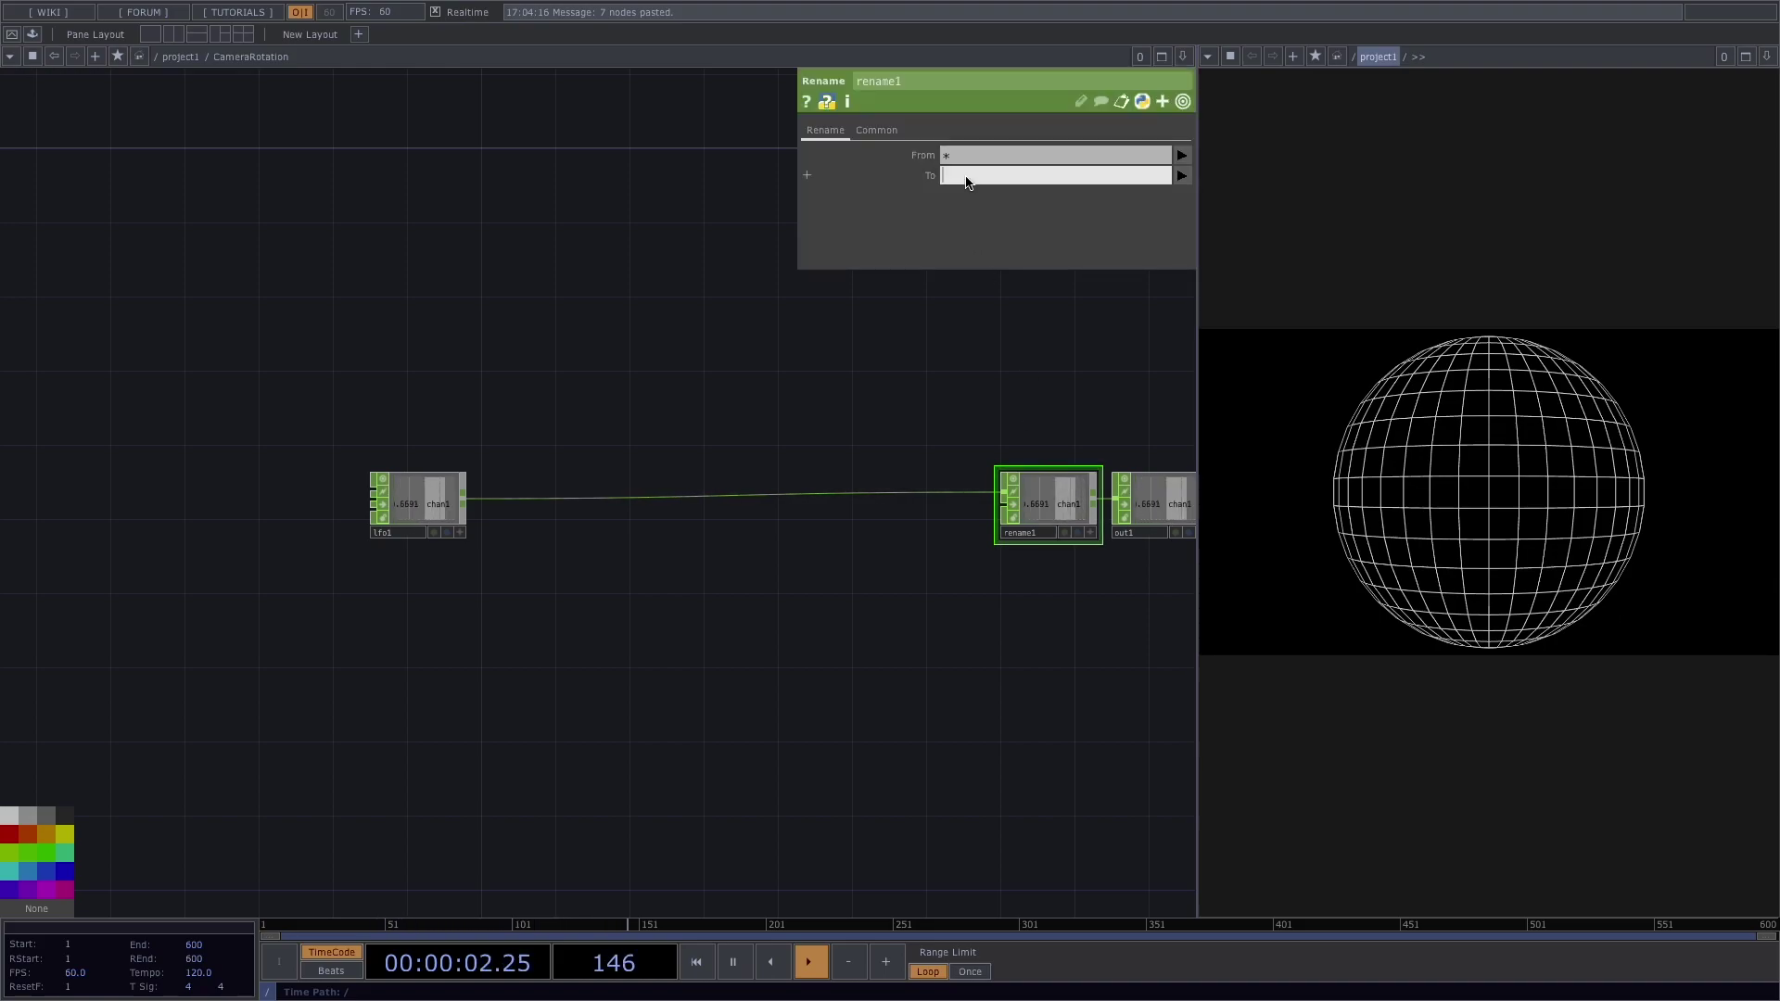
{"action": "type", "text": "ry"}
{"action": "key", "text": "Return"}
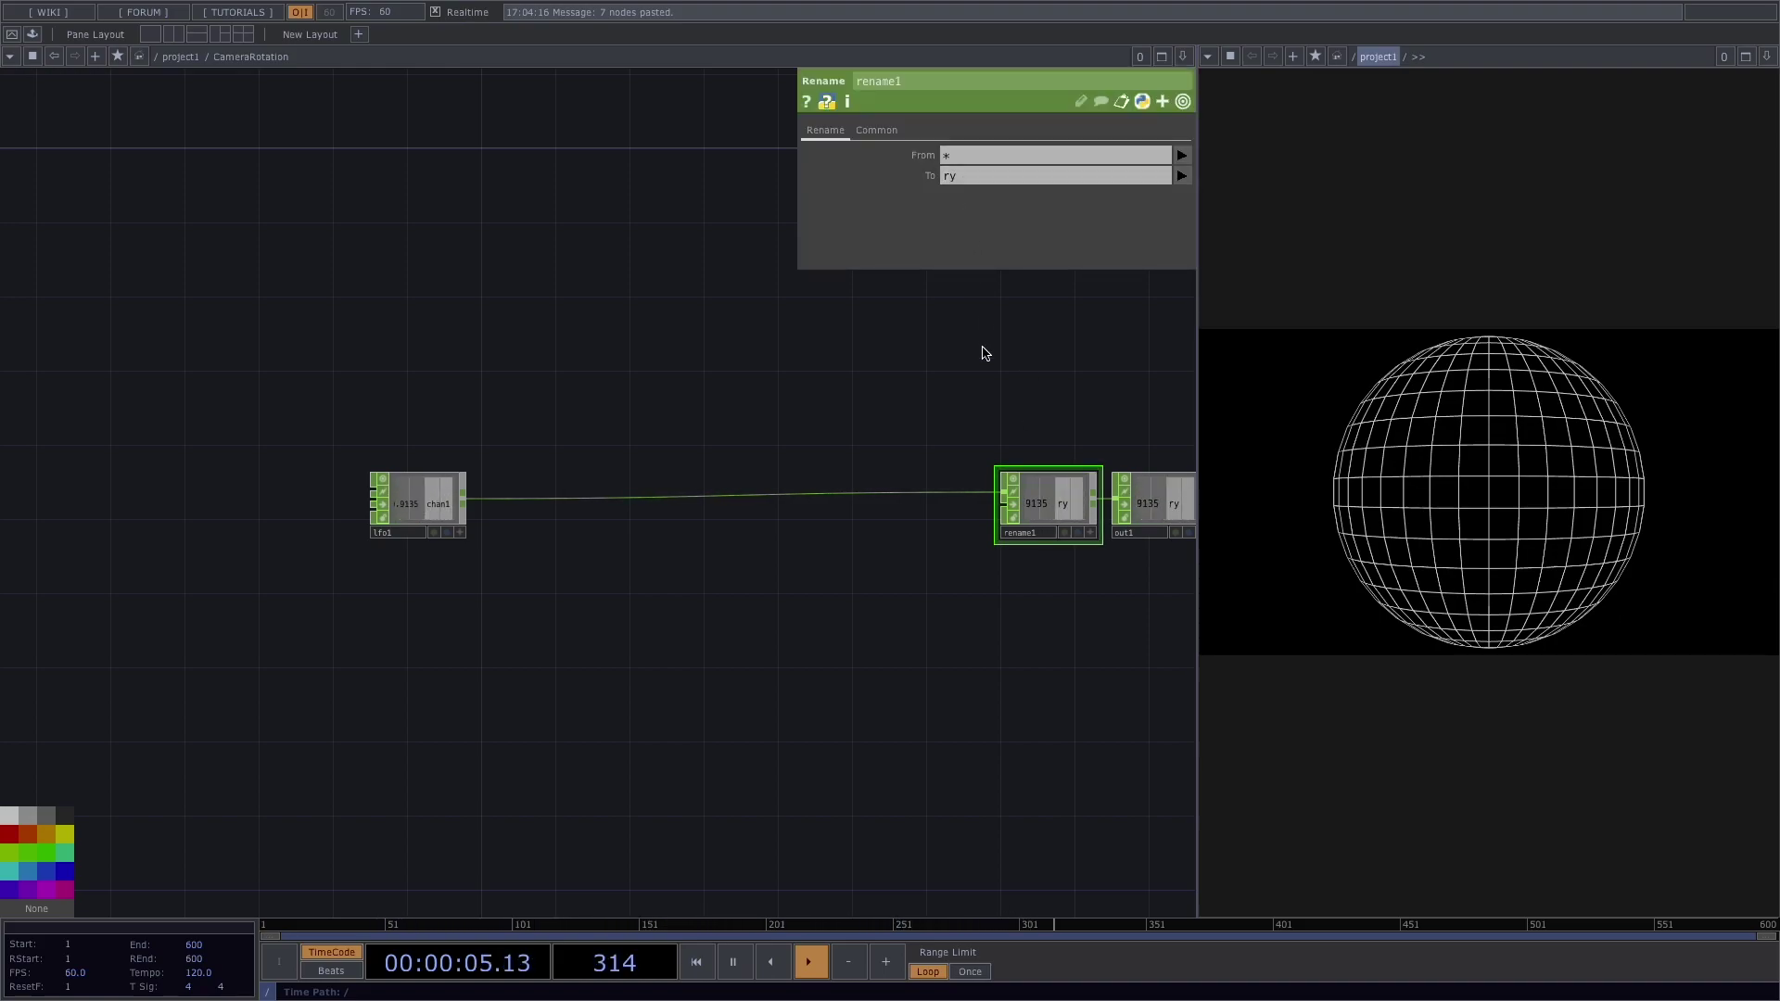
Step: Set the waveform type of lfo1 to Pulse and insert a Count CHOP between it and rename1
{"action": "left_click", "coordinate": [1102, 157]}
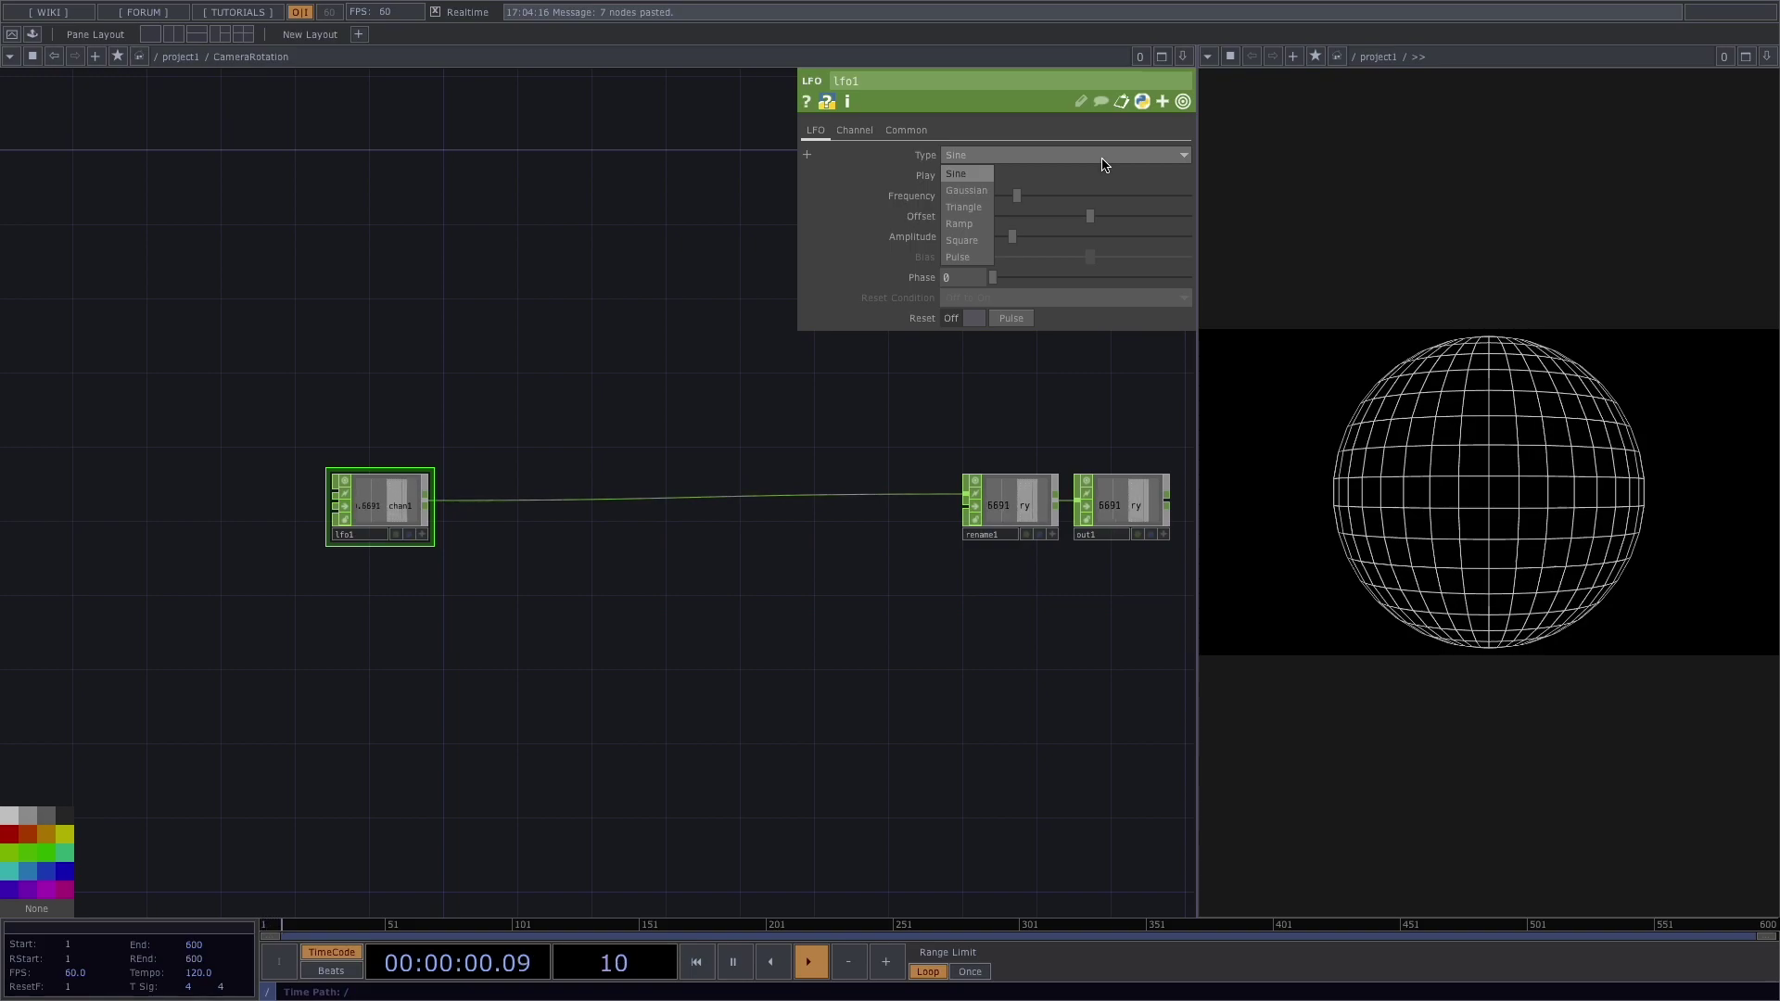
{"action": "left_click", "coordinate": [958, 257]}
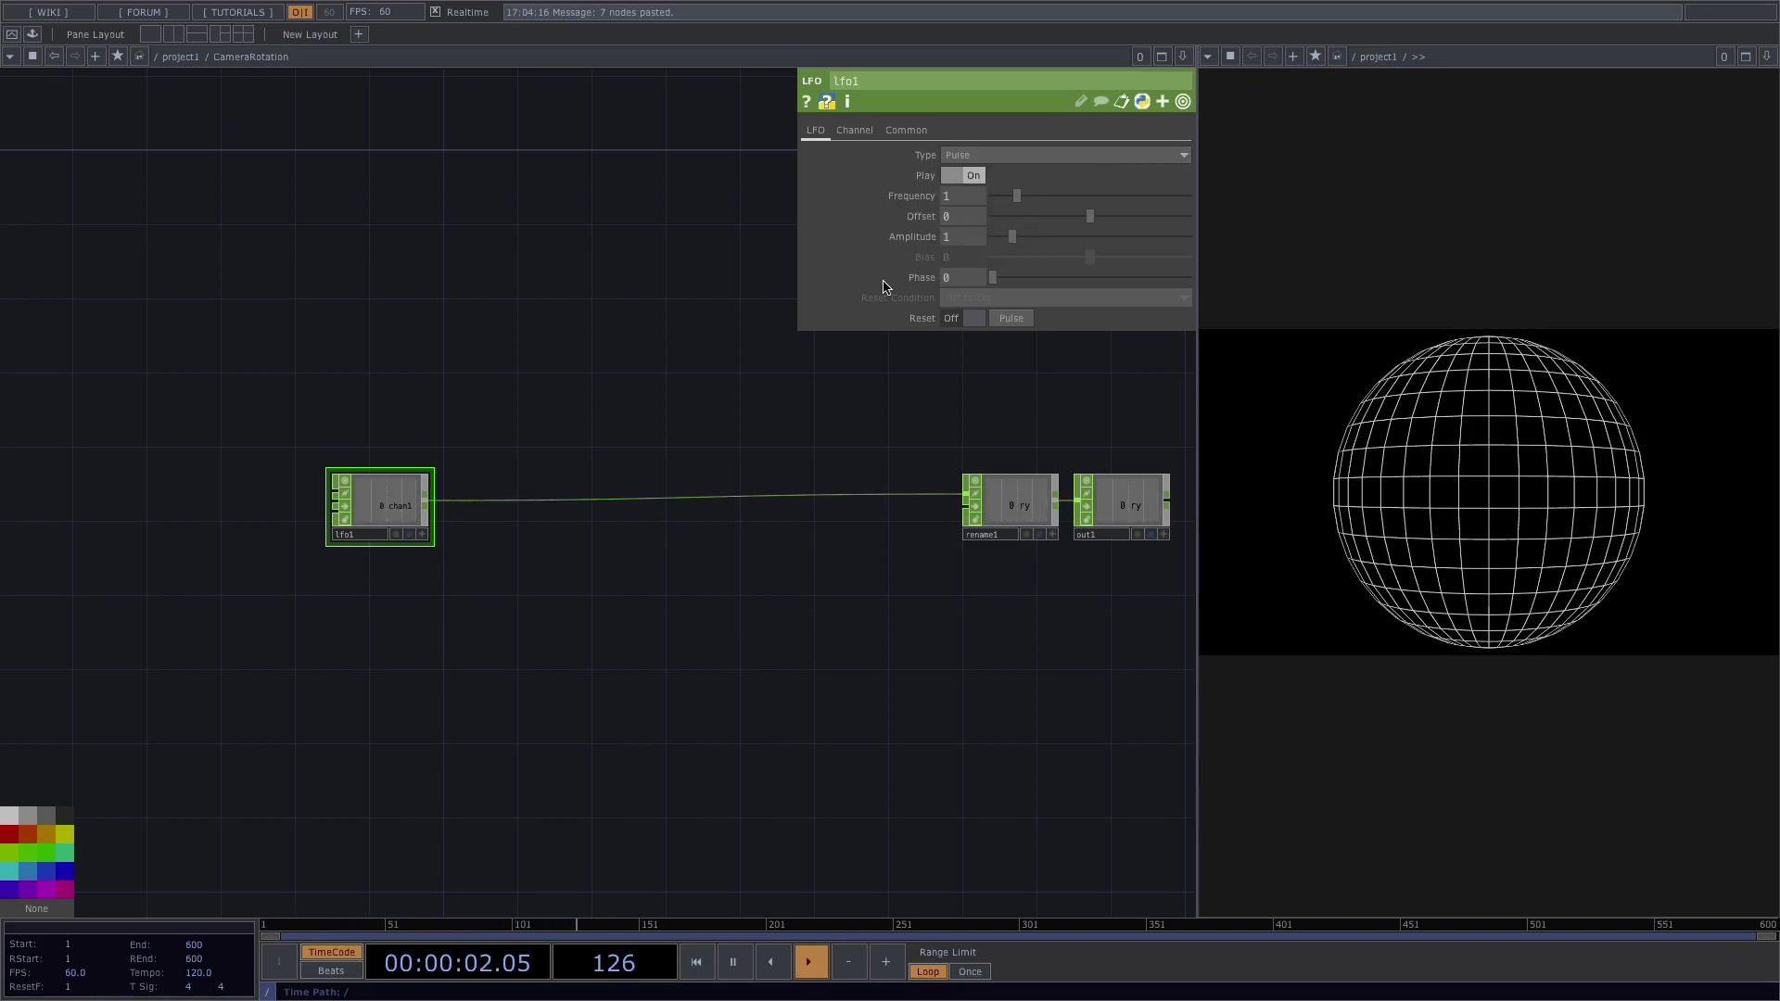
{"action": "right_click", "coordinate": [442, 505]}
{"action": "left_click", "coordinate": [473, 483]}
{"action": "type", "text": "co"}
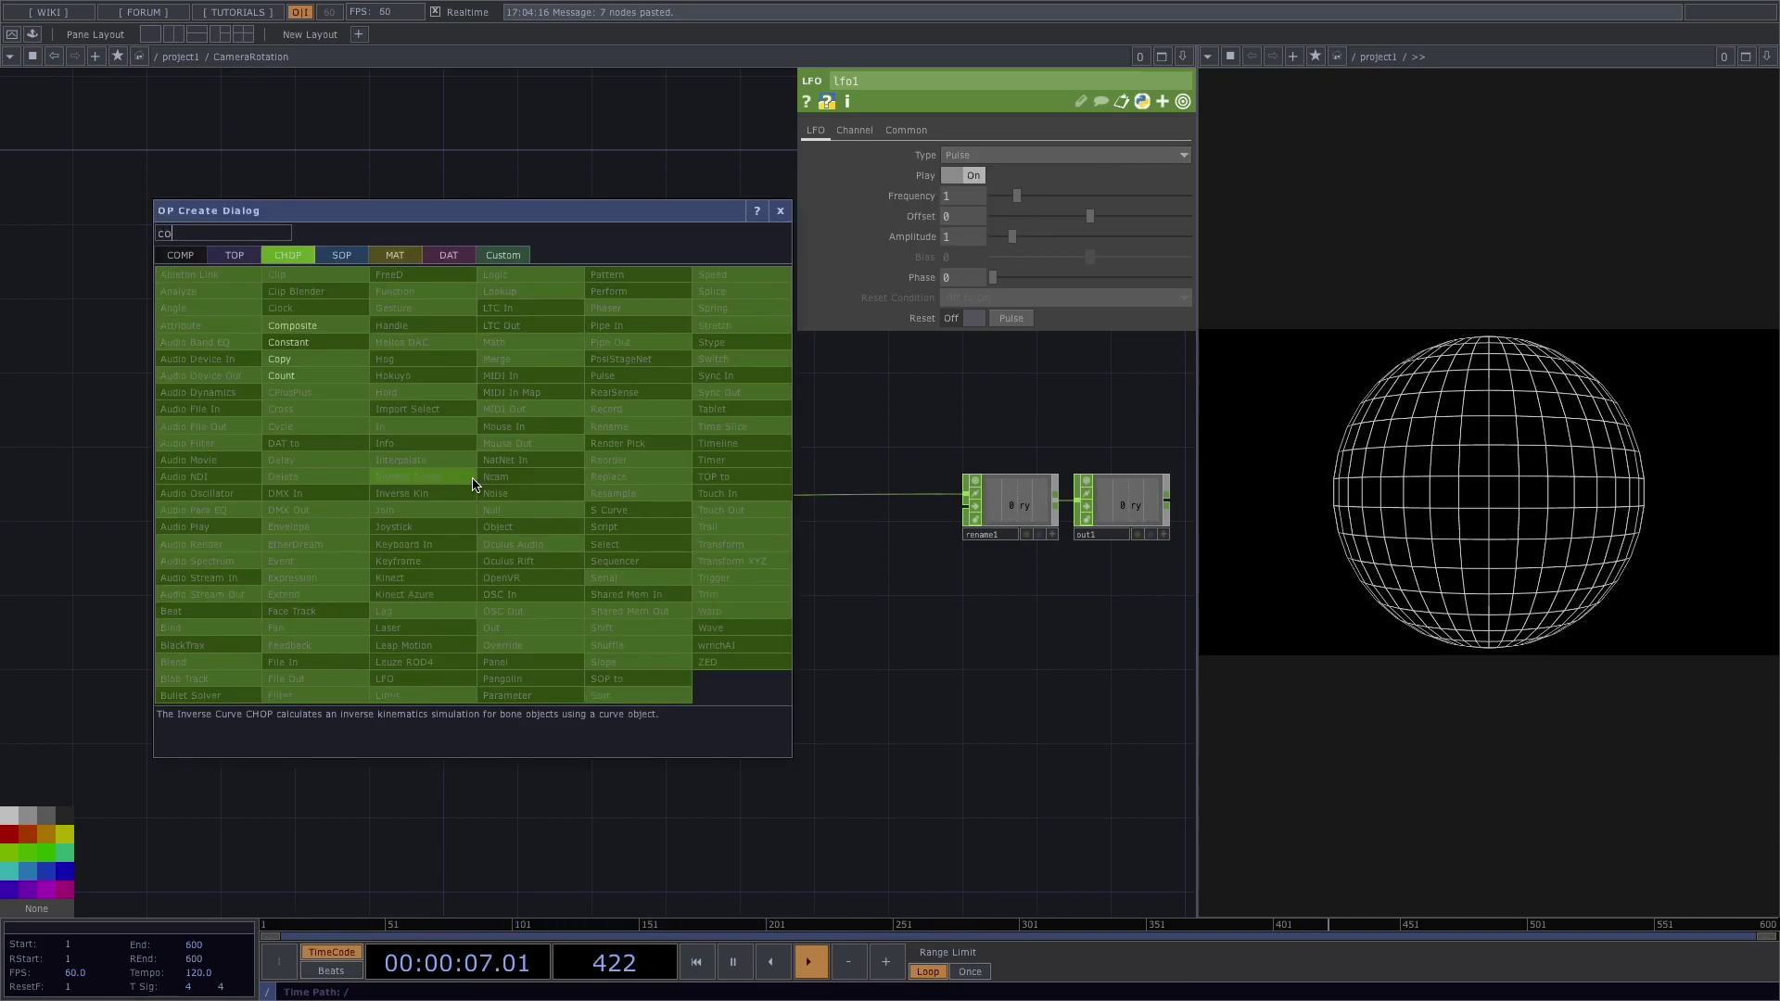
{"action": "type", "text": "un"}
{"action": "left_click", "coordinate": [281, 375]}
{"action": "left_click", "coordinate": [512, 506]}
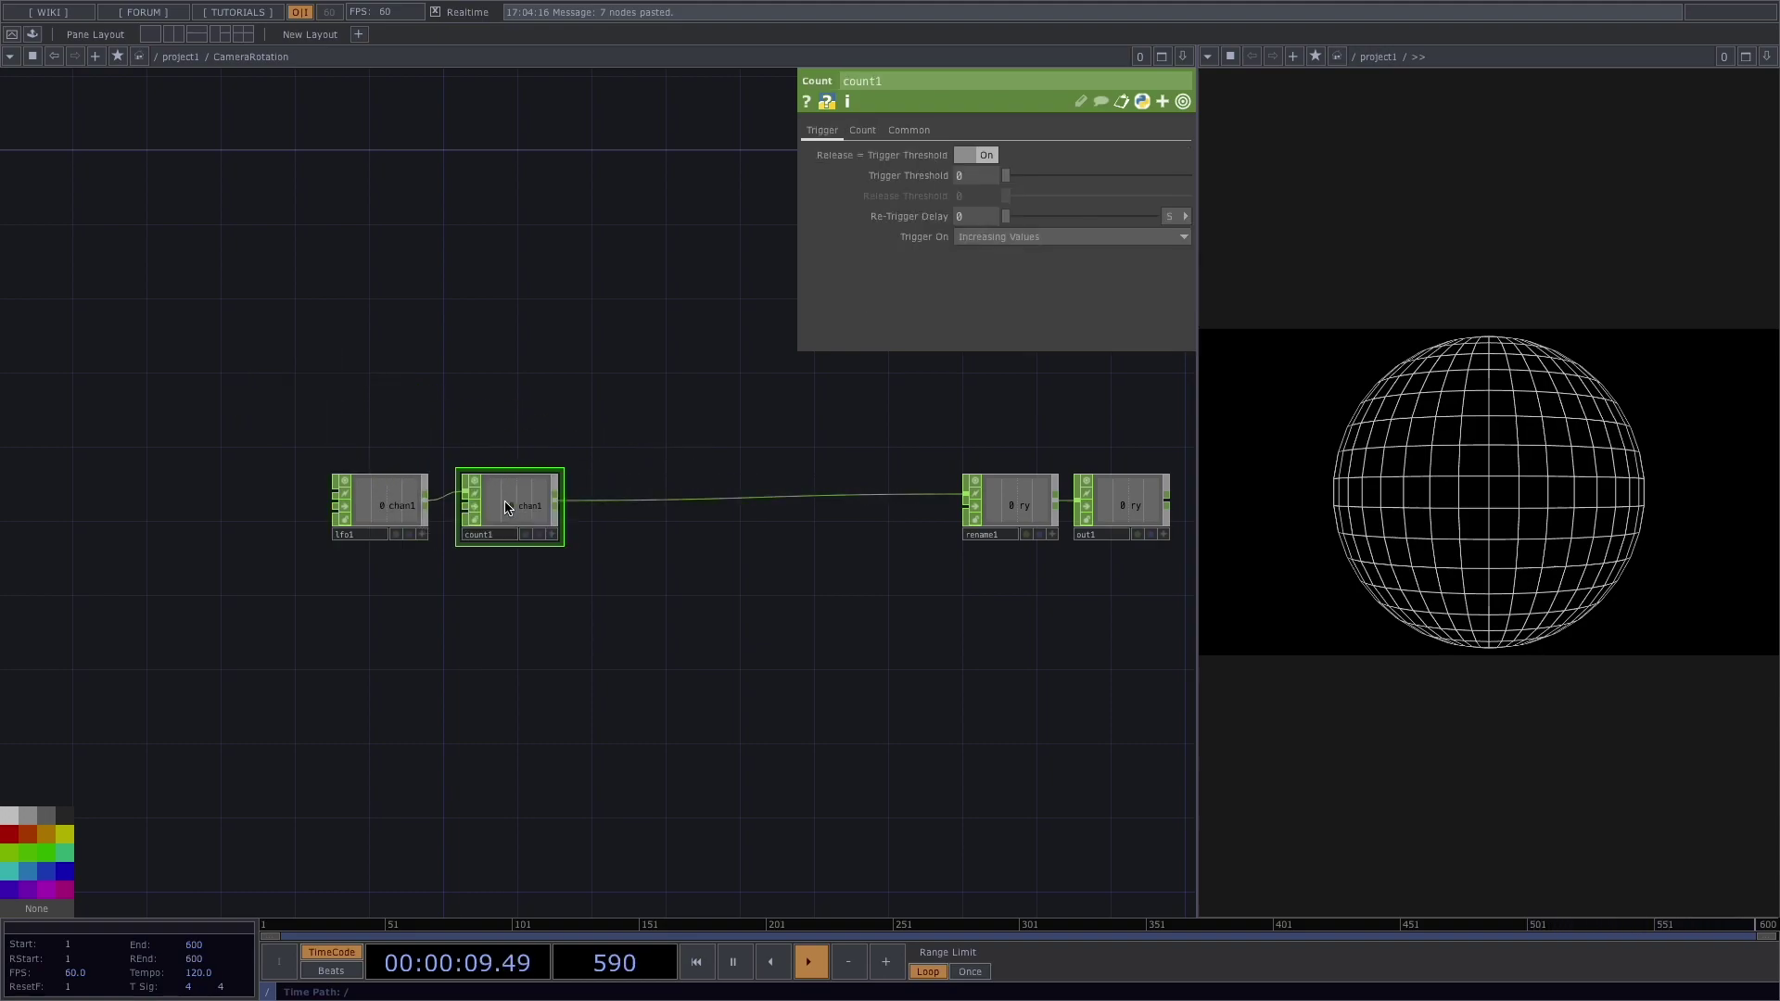
Step: Set the limit of count1 to Loop Min/Max with a maximum of 3
{"action": "left_click", "coordinate": [863, 130]}
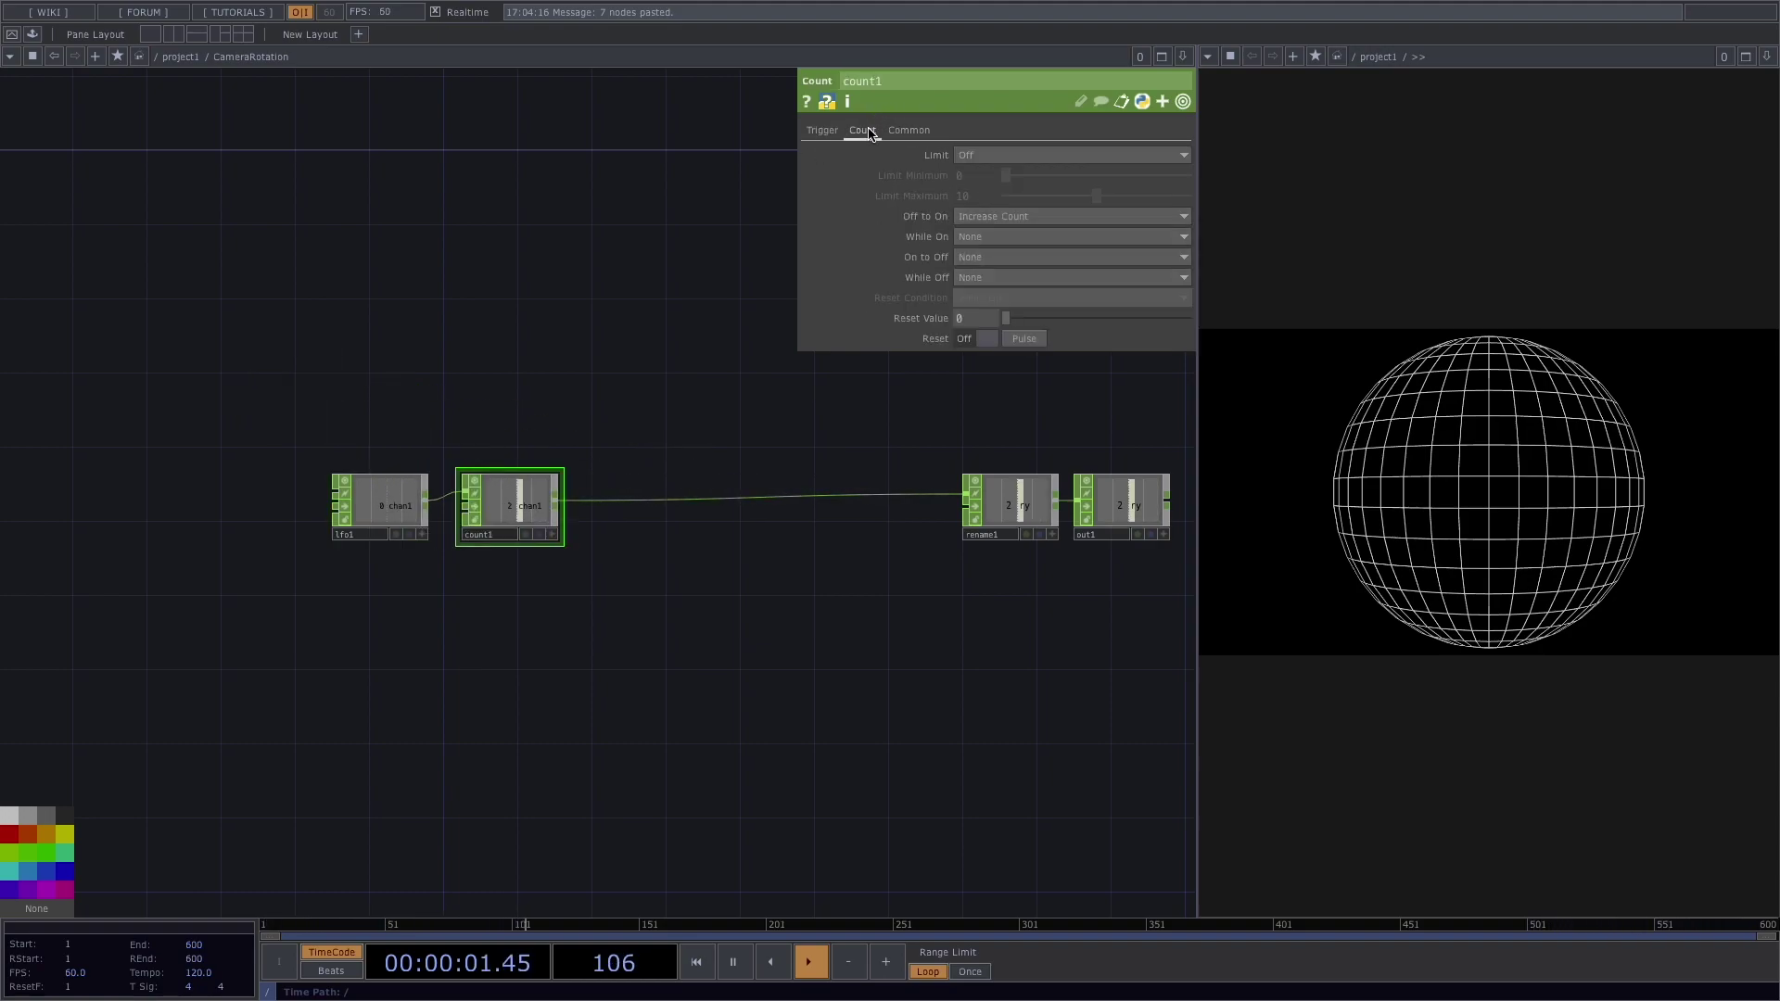
{"action": "left_click", "coordinate": [1073, 156]}
{"action": "left_click", "coordinate": [1035, 190]}
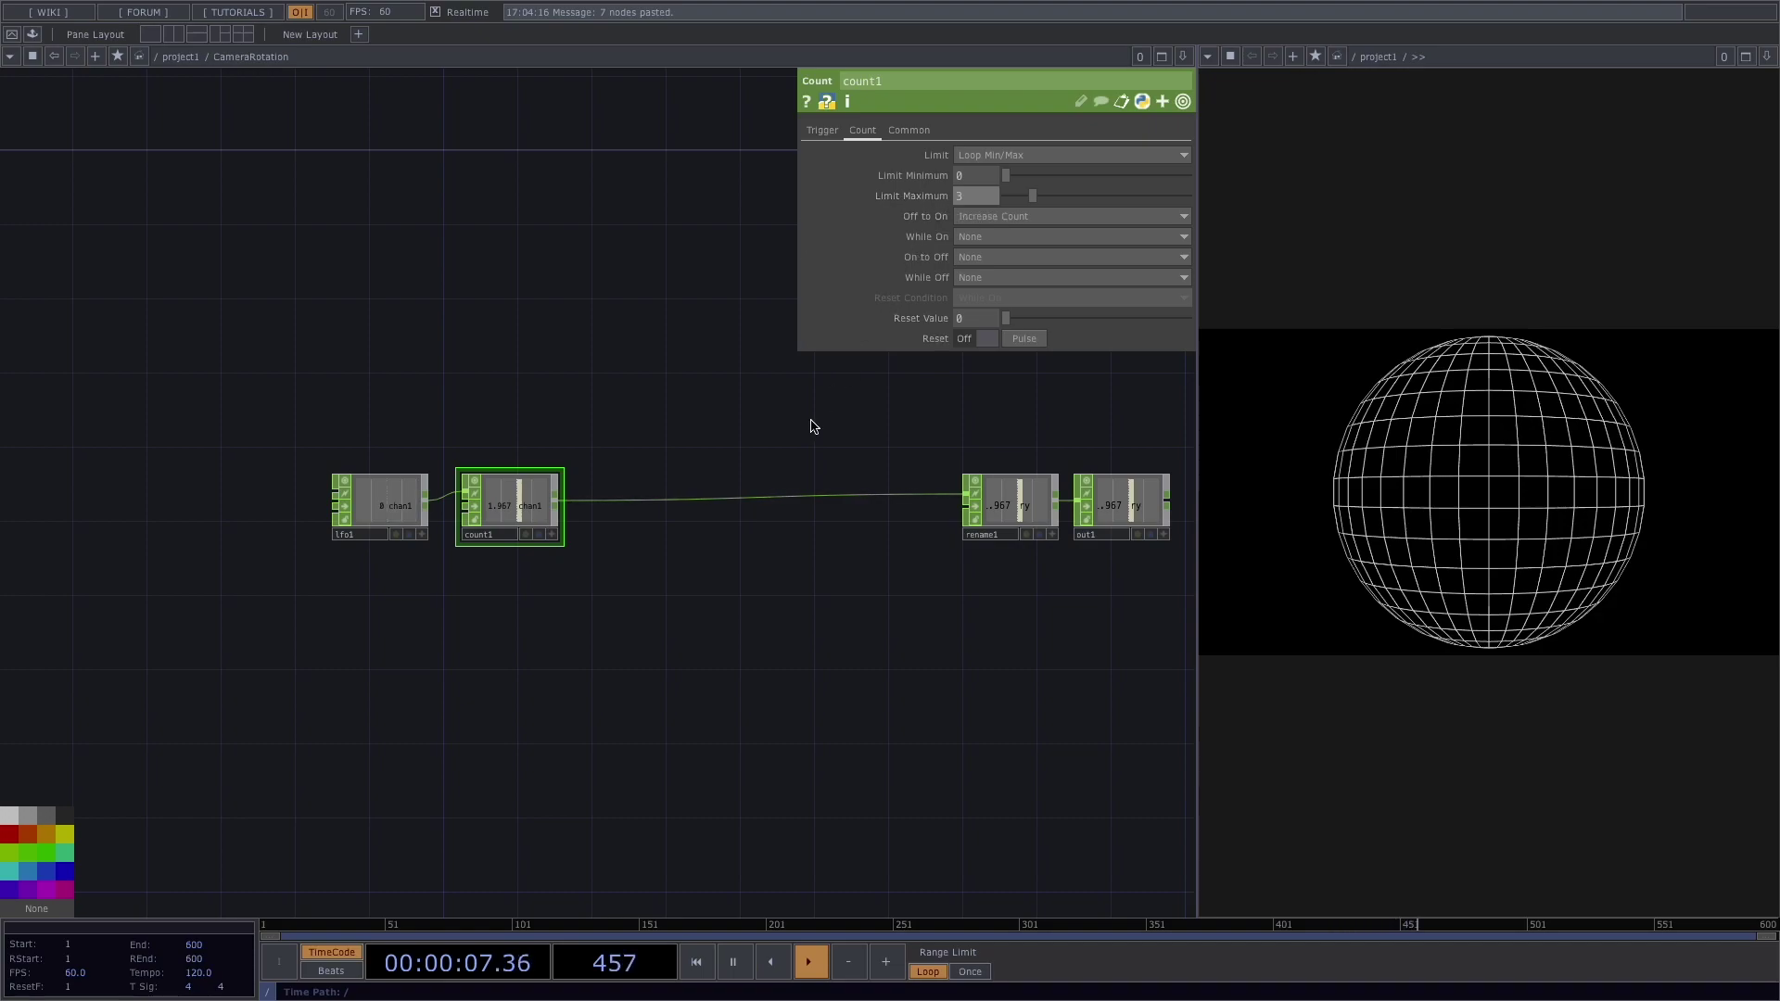
Step: Insert a Math CHOP between count1 and rename1 and set its Multiply value to 90
{"action": "right_click", "coordinate": [634, 507]}
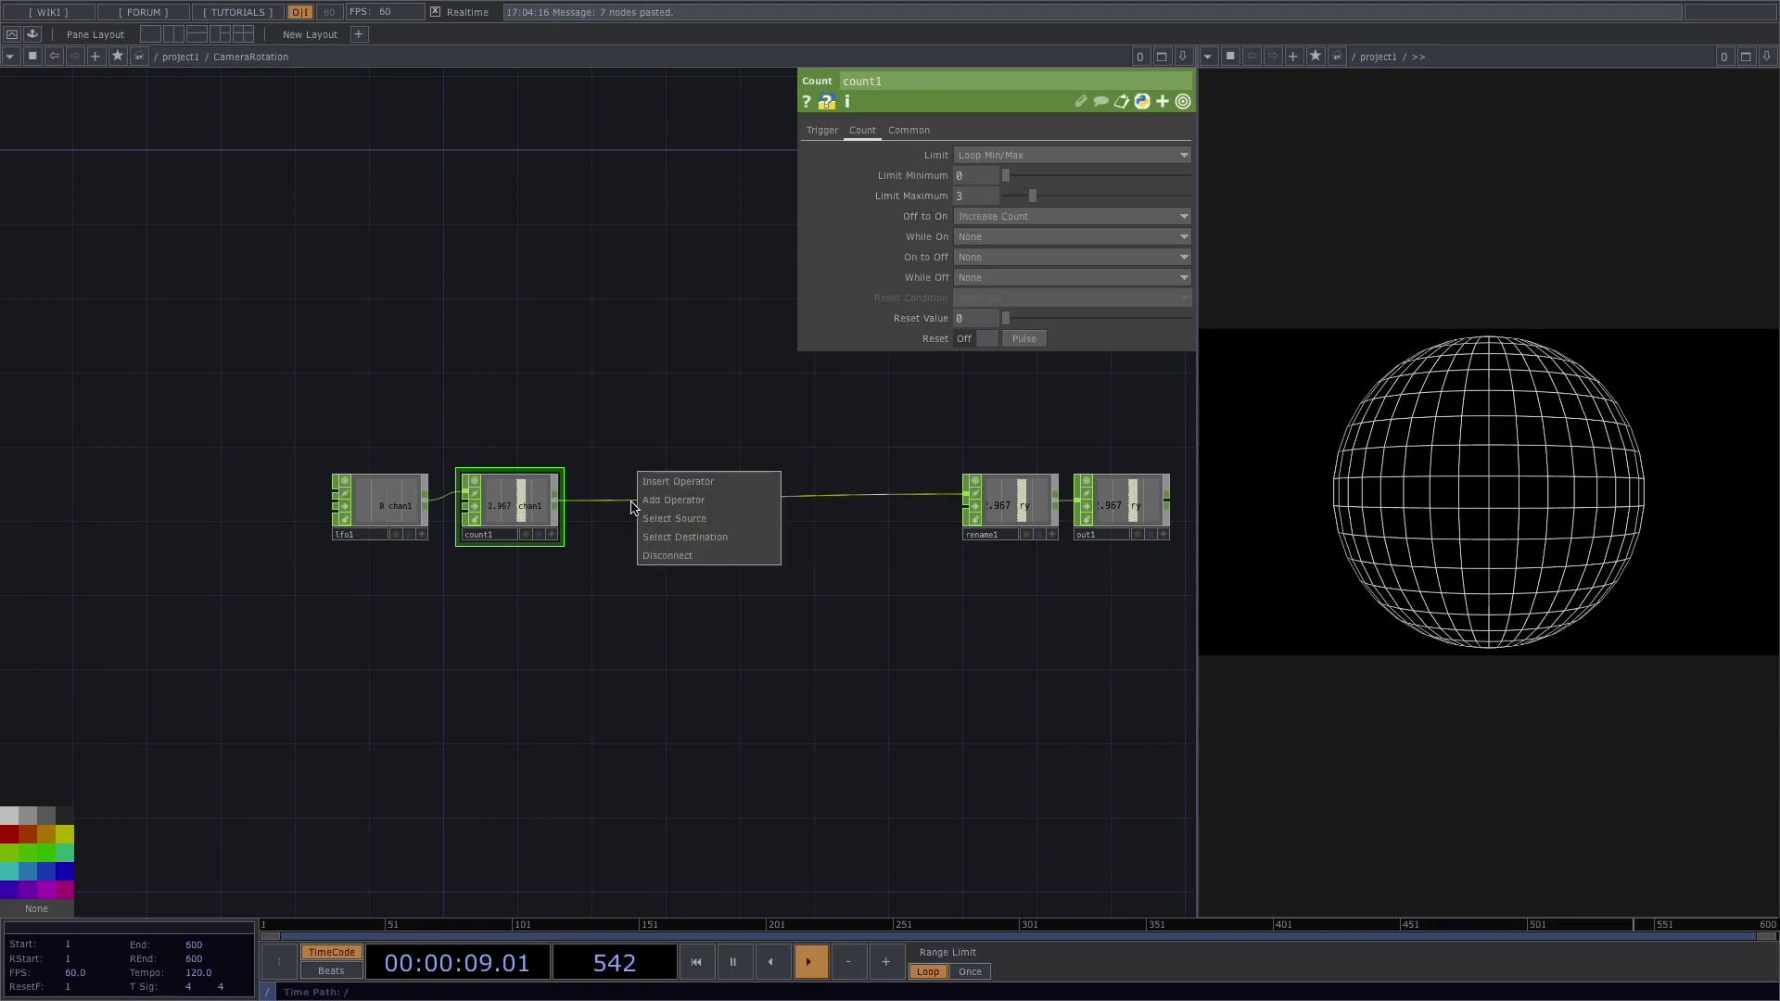
{"action": "left_click", "coordinate": [674, 480]}
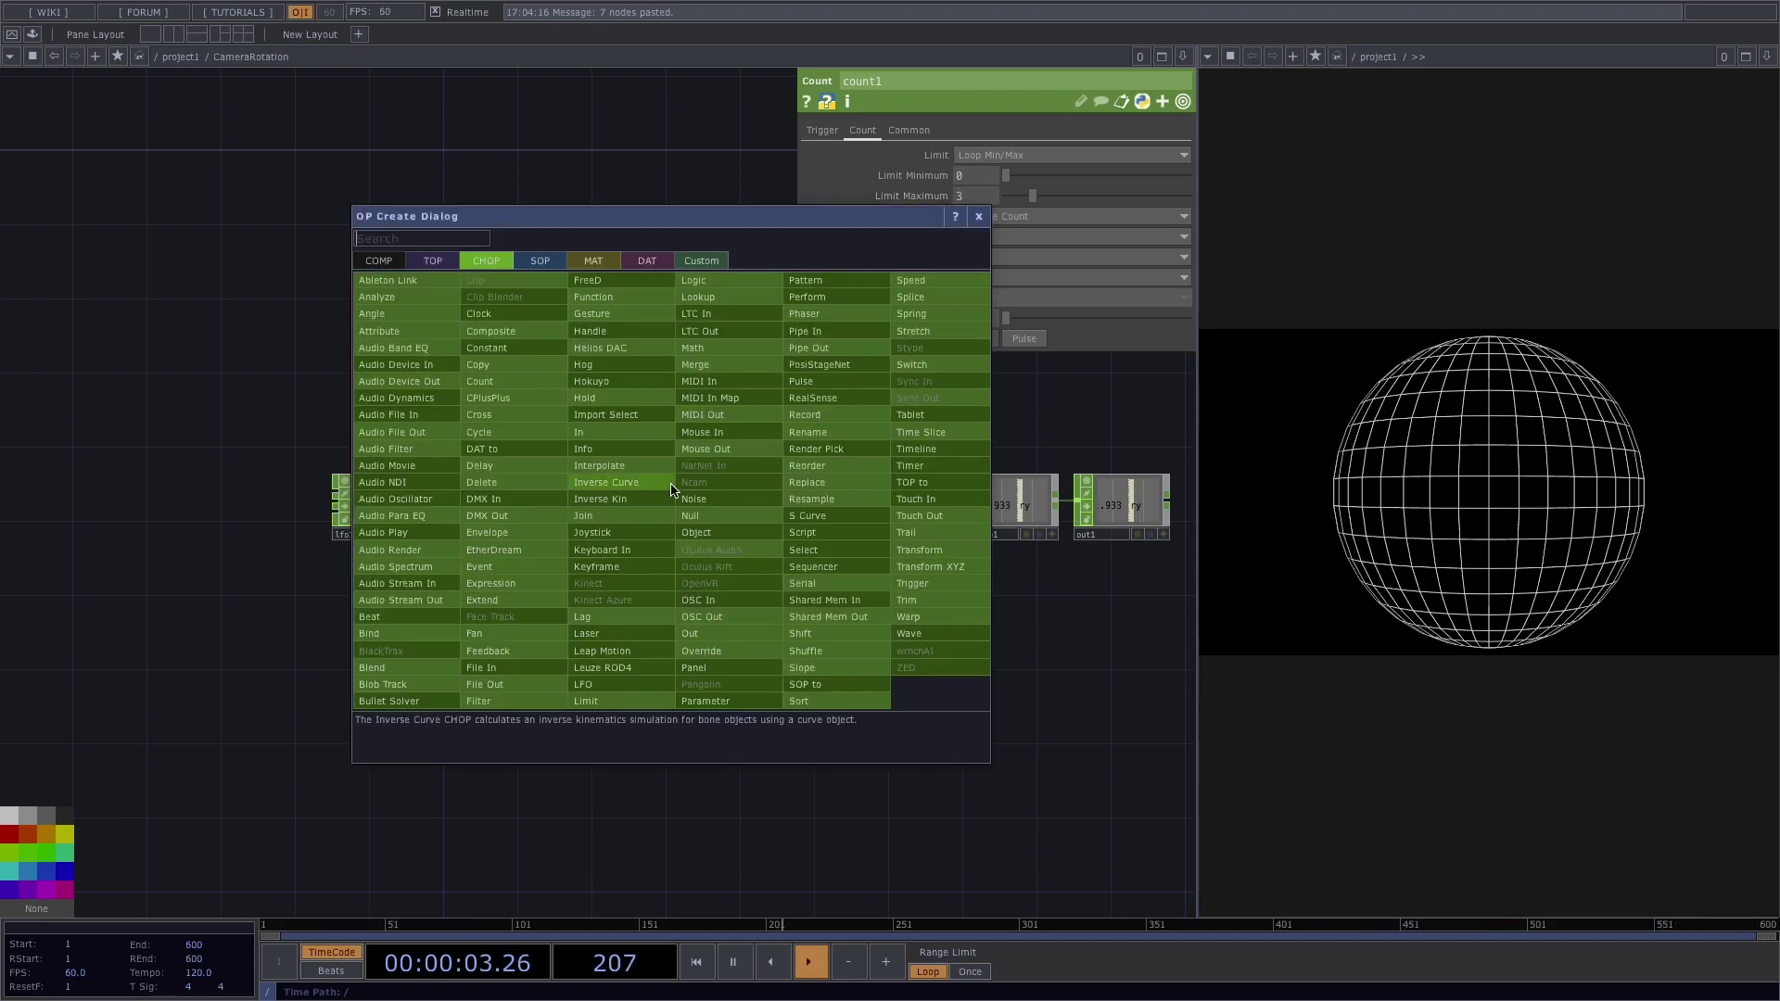
{"action": "type", "text": "ma"}
{"action": "left_click", "coordinate": [719, 352]}
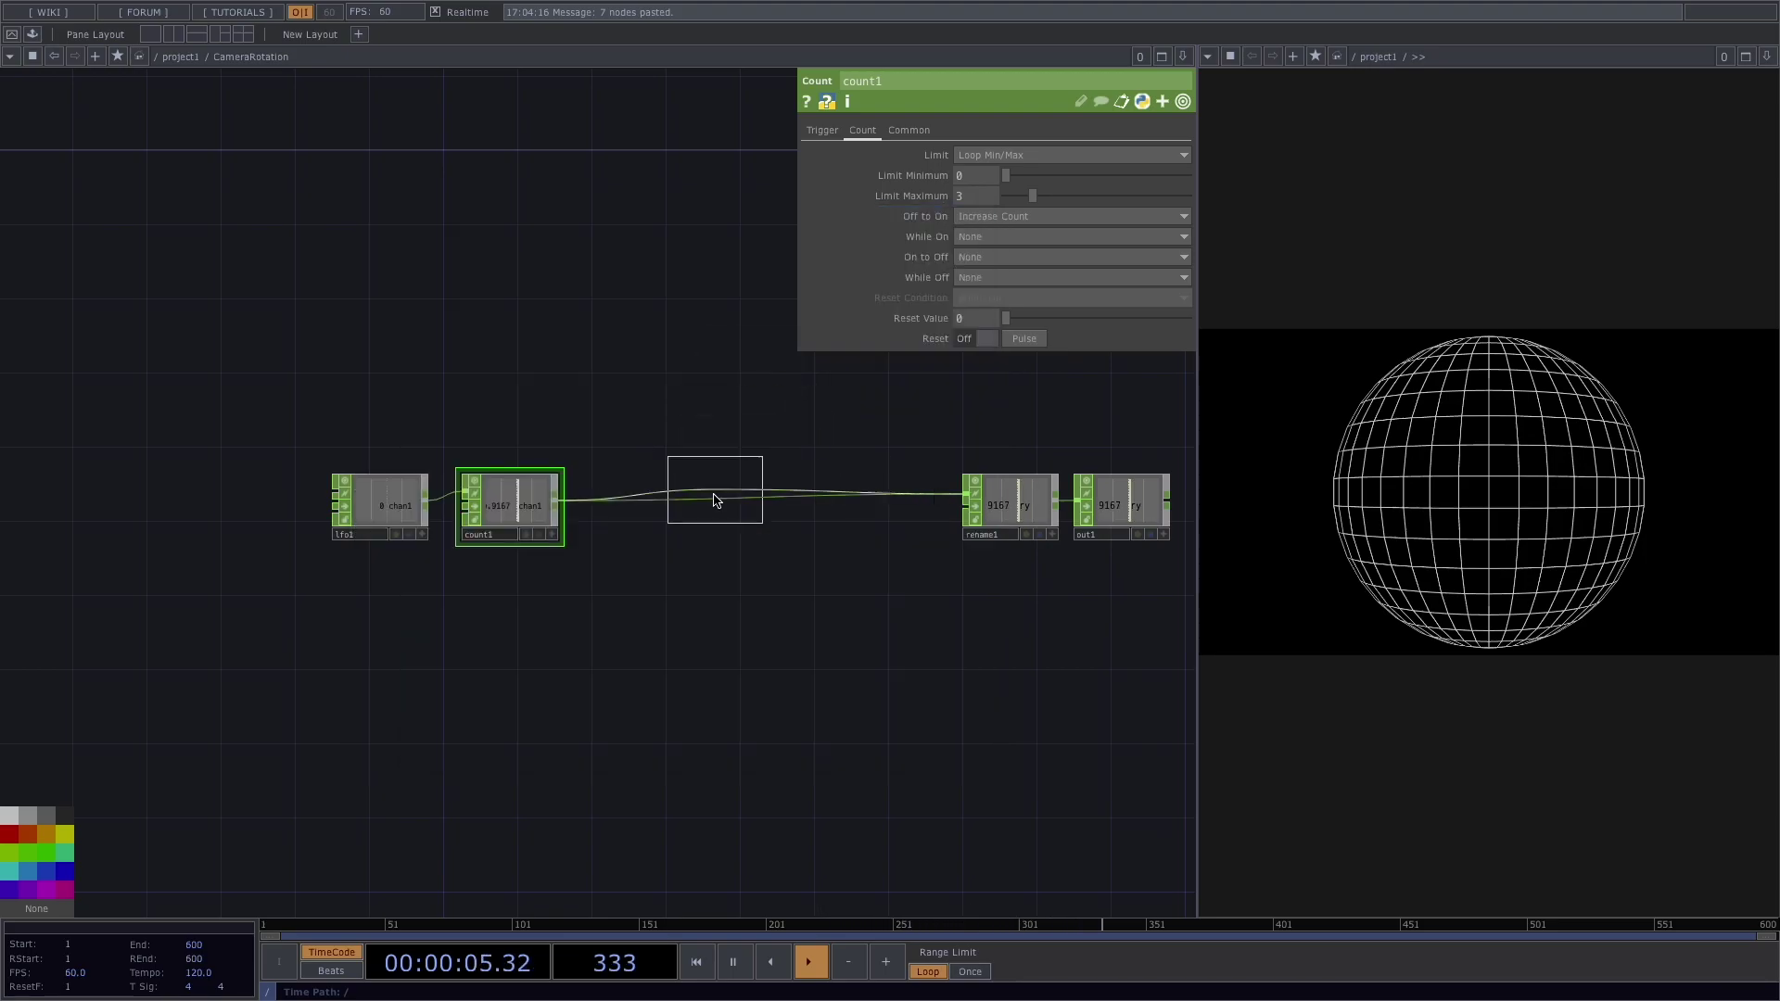
{"action": "left_click", "coordinate": [647, 506]}
{"action": "left_click", "coordinate": [851, 129]}
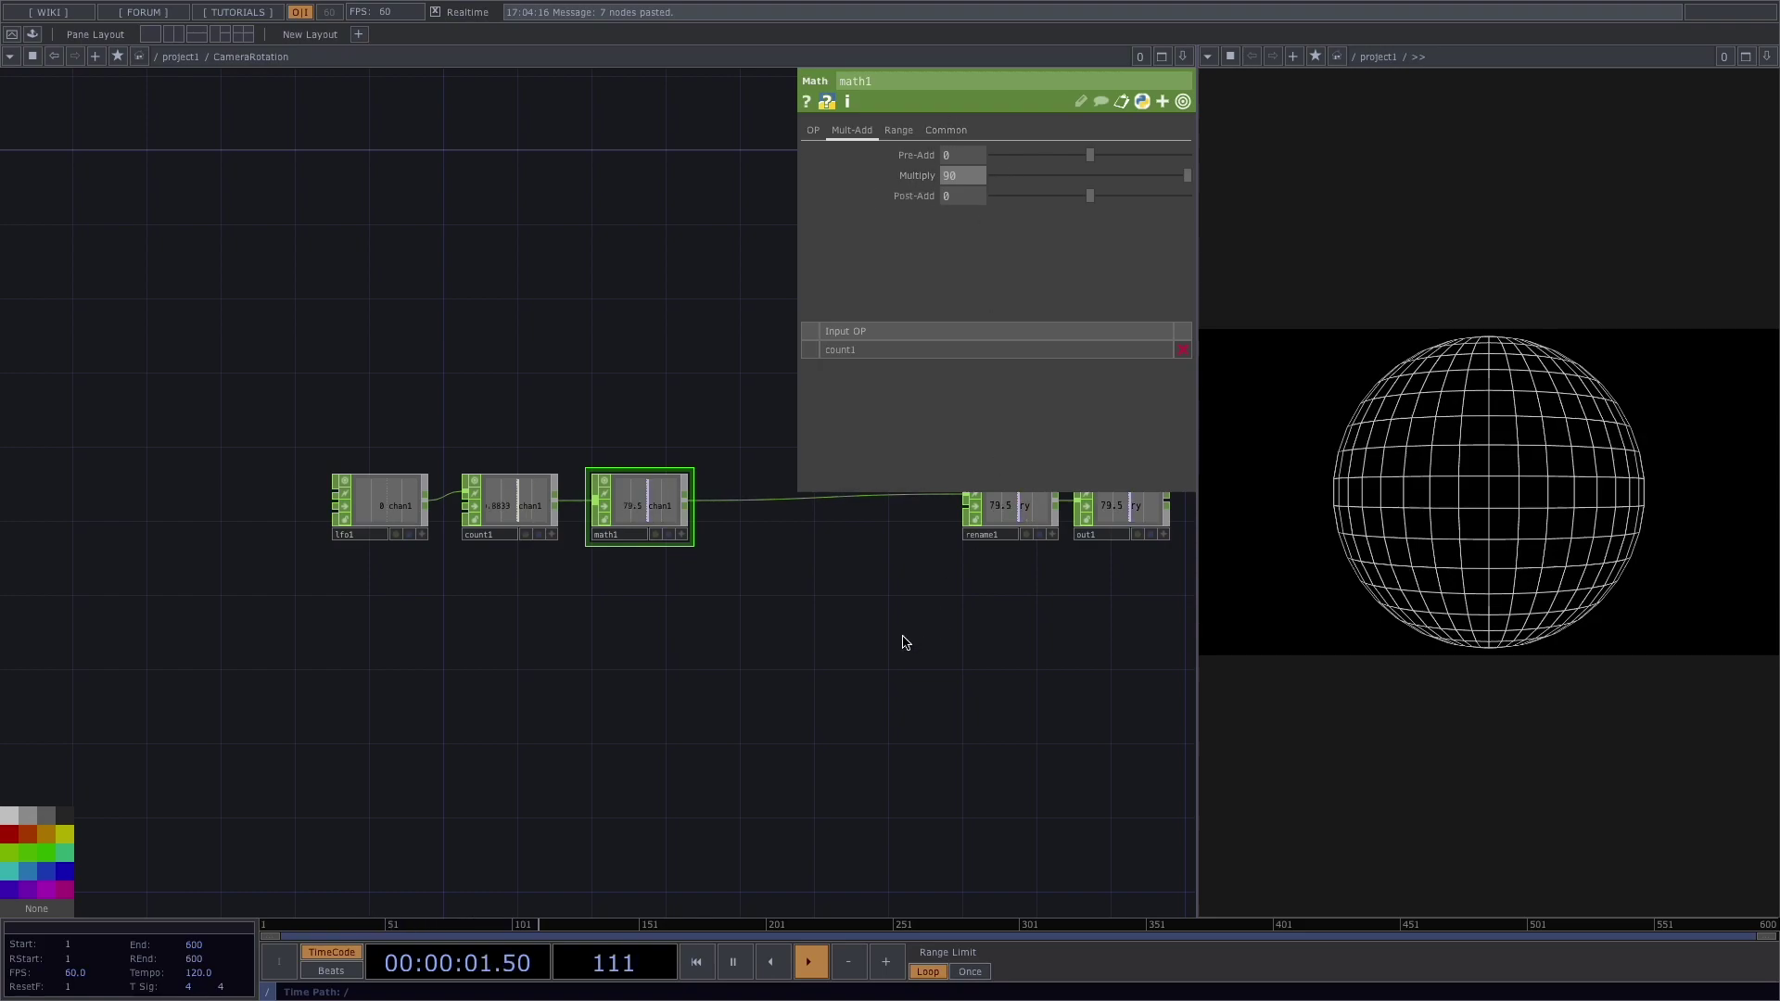
Step: Return to the project network and append a Null CHOP to the output of the CameraRotation component
{"action": "key", "text": "u"}
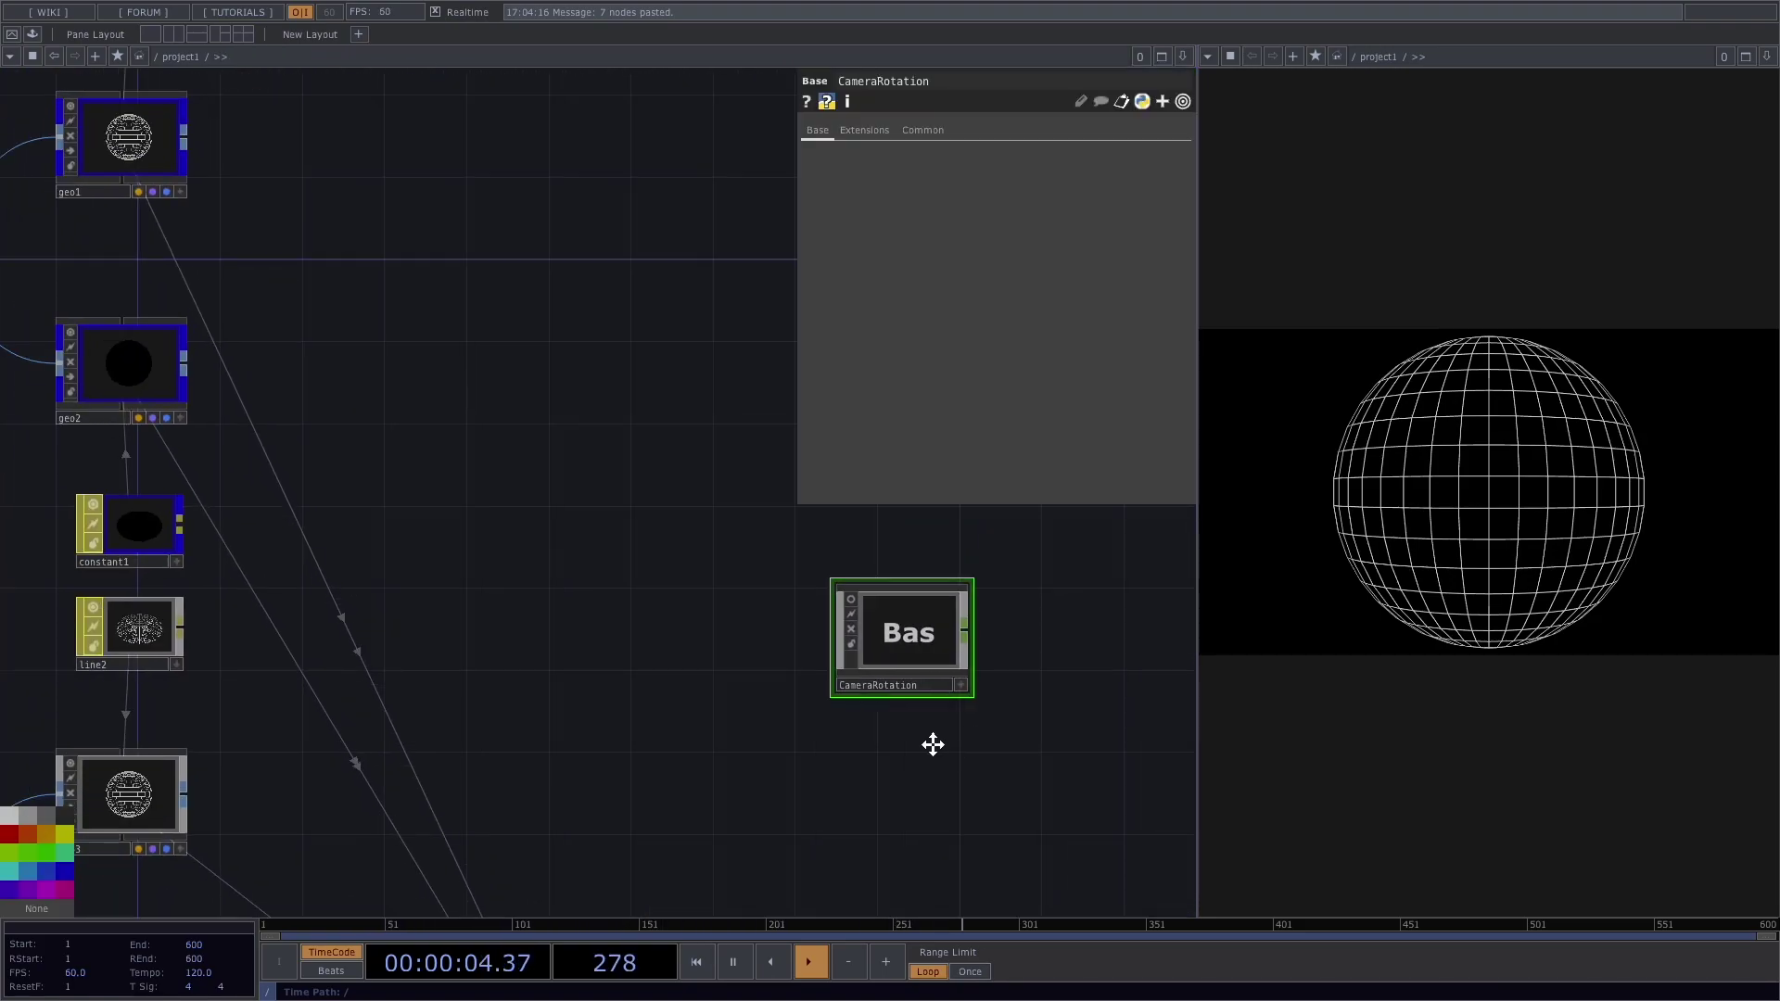
{"action": "left_click_drag", "start_coordinate": [932, 744], "coordinate": [821, 733]}
{"action": "right_click", "coordinate": [854, 621]}
{"action": "left_click", "coordinate": [881, 669]}
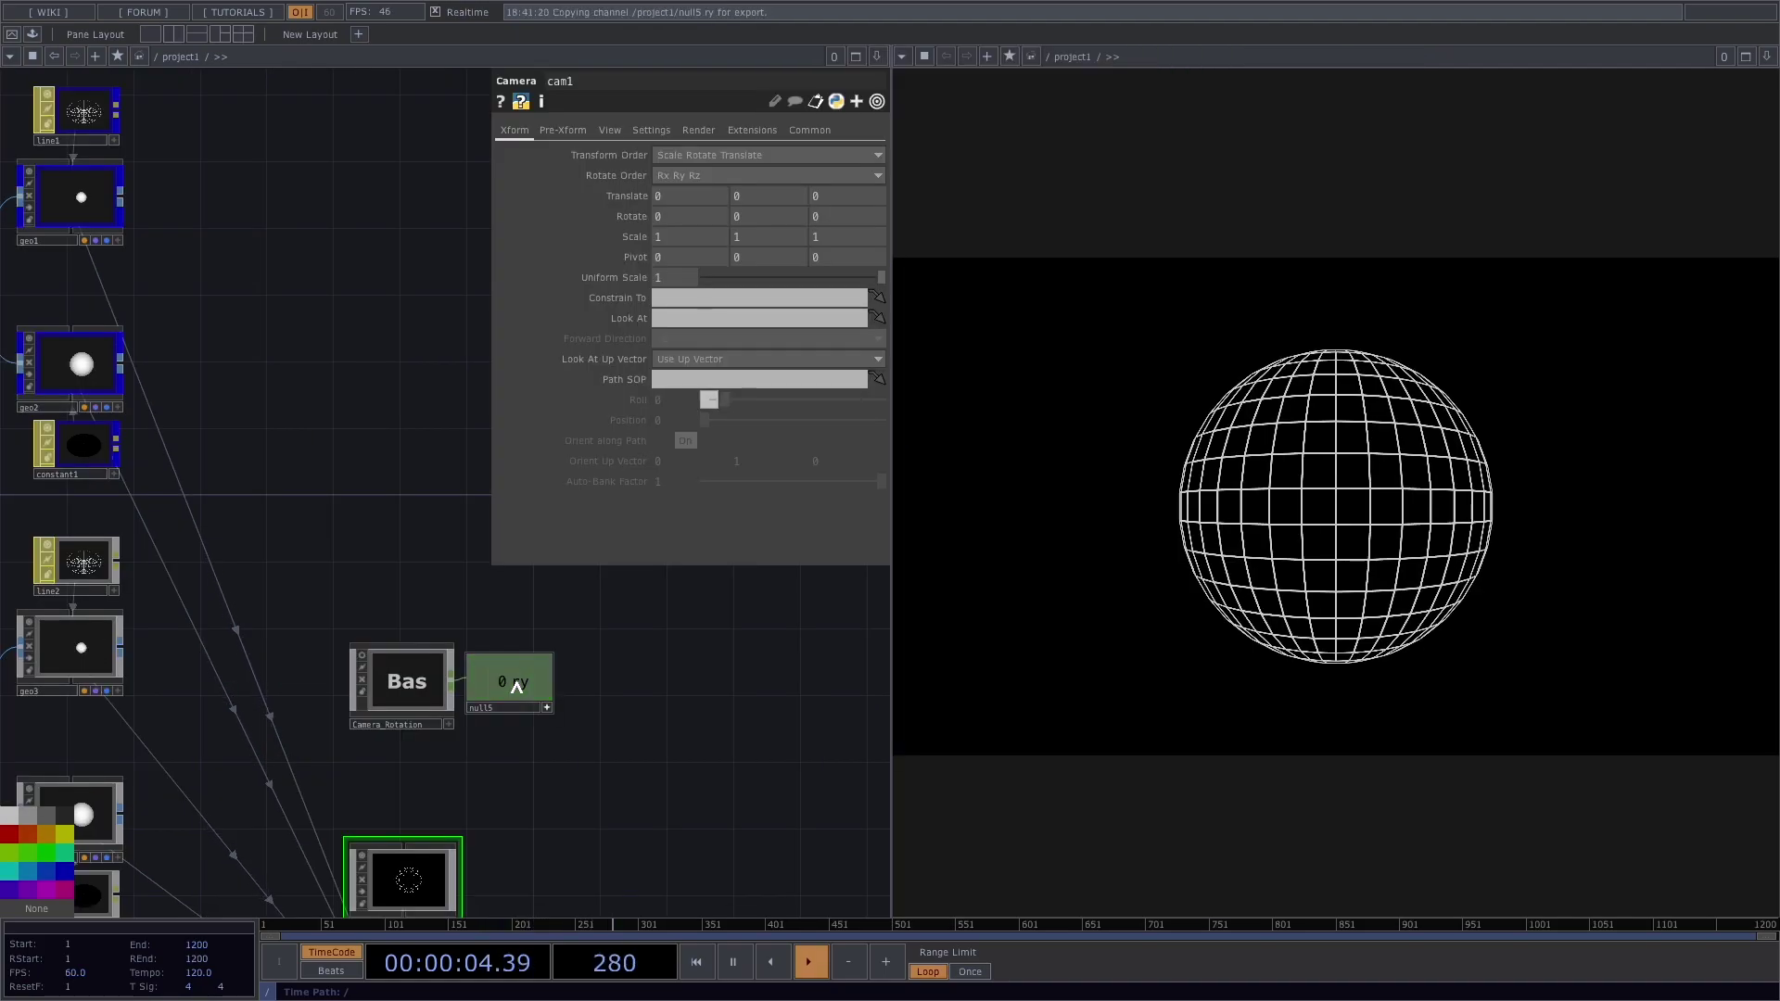
Step: Export the ry channel of the Null CHOP to the Y rotation of cam1
{"action": "left_click_drag", "start_coordinate": [588, 262], "coordinate": [757, 222]}
{"action": "left_click", "coordinate": [753, 208]}
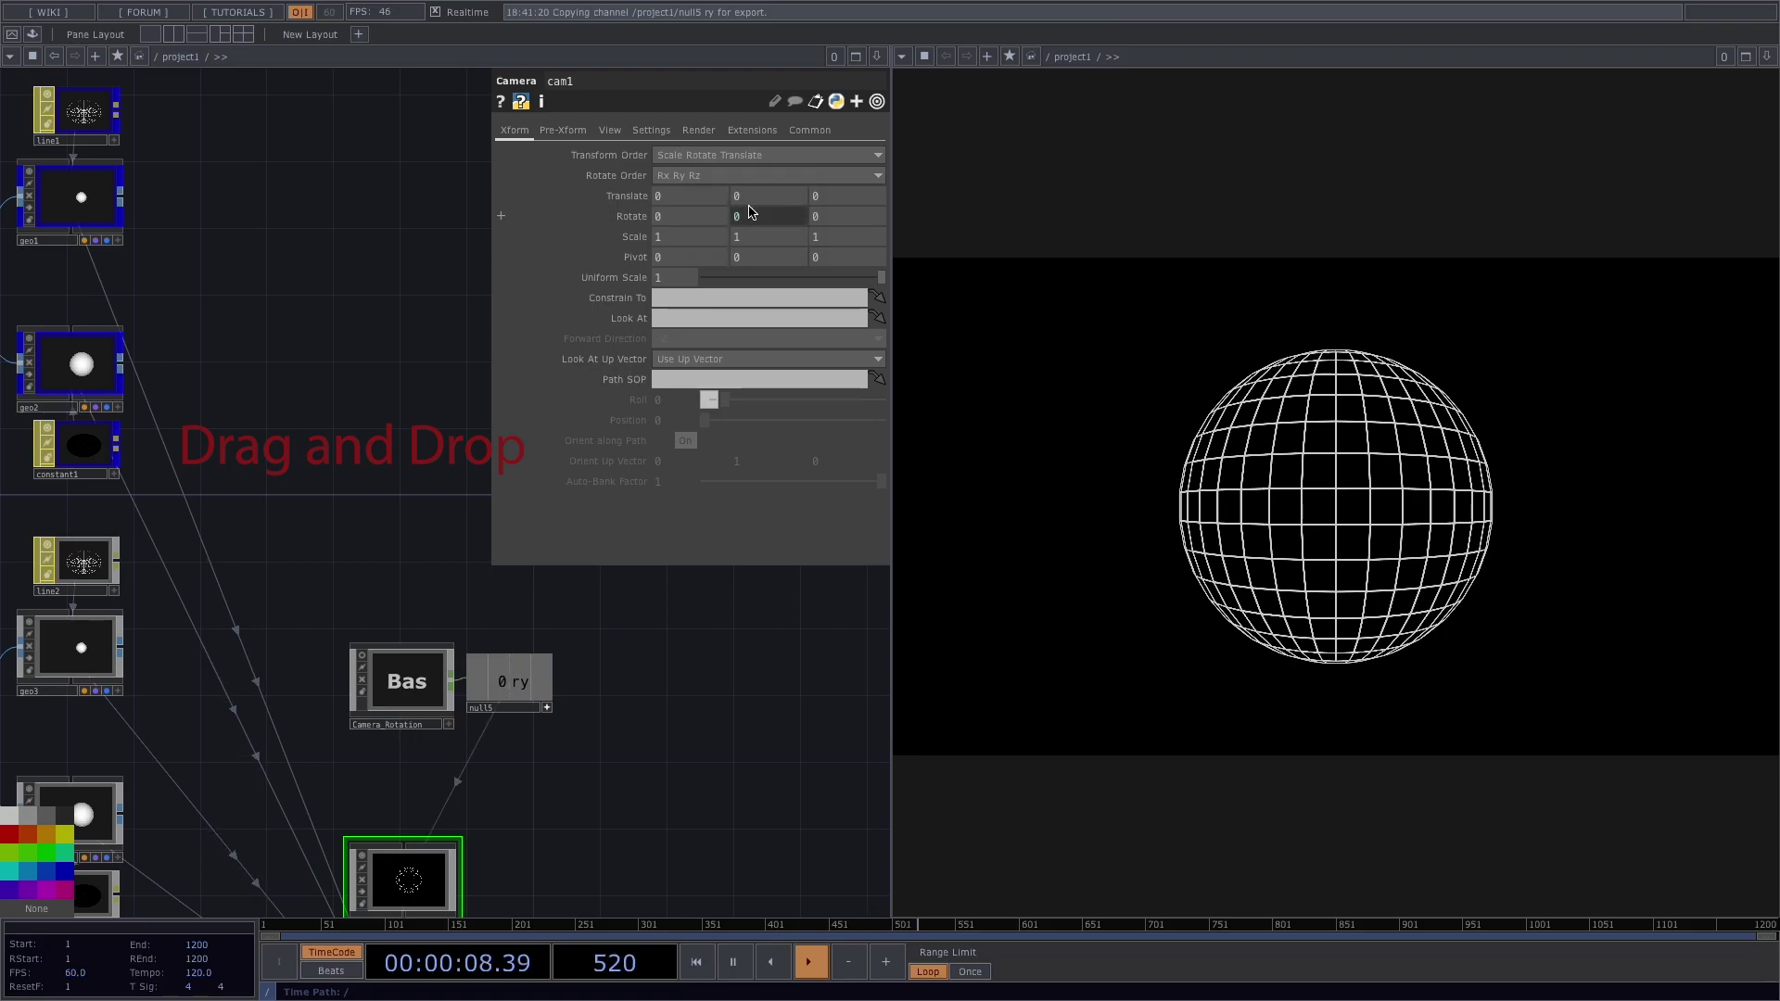
{"action": "scroll", "coordinate": [727, 805], "scroll_direction": "down", "scroll_amount": 3}
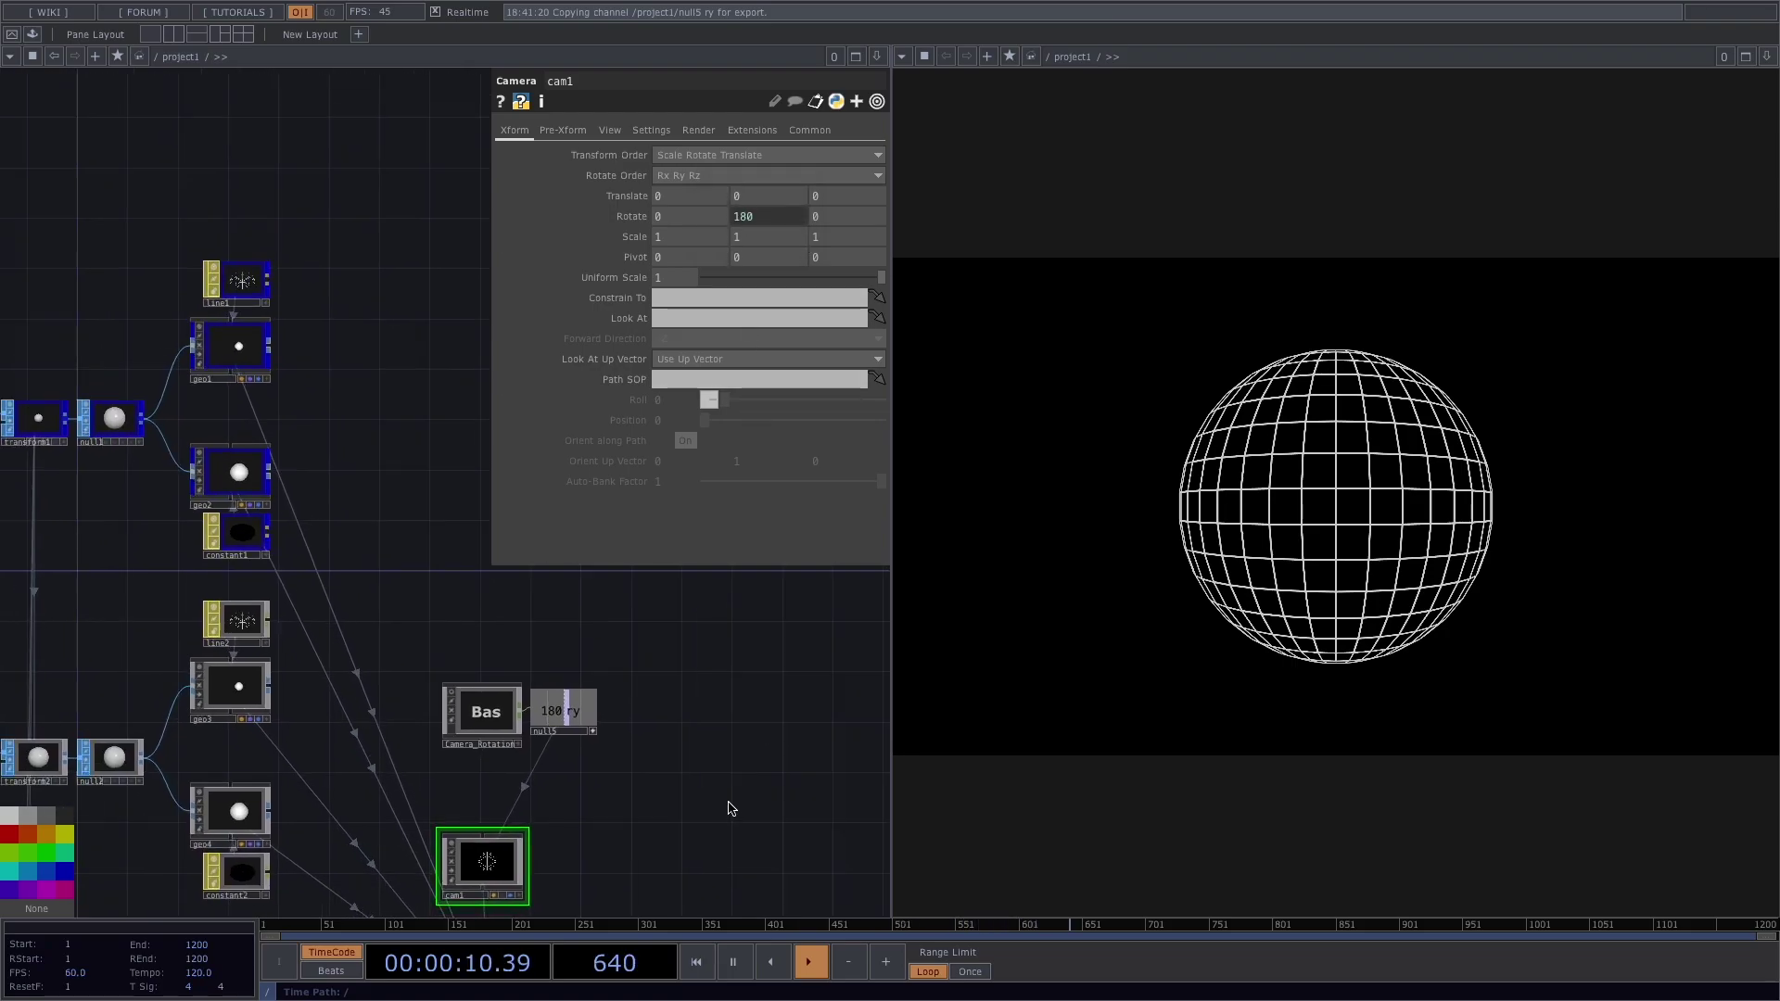
{"action": "left_click_drag", "start_coordinate": [727, 810], "coordinate": [664, 683]}
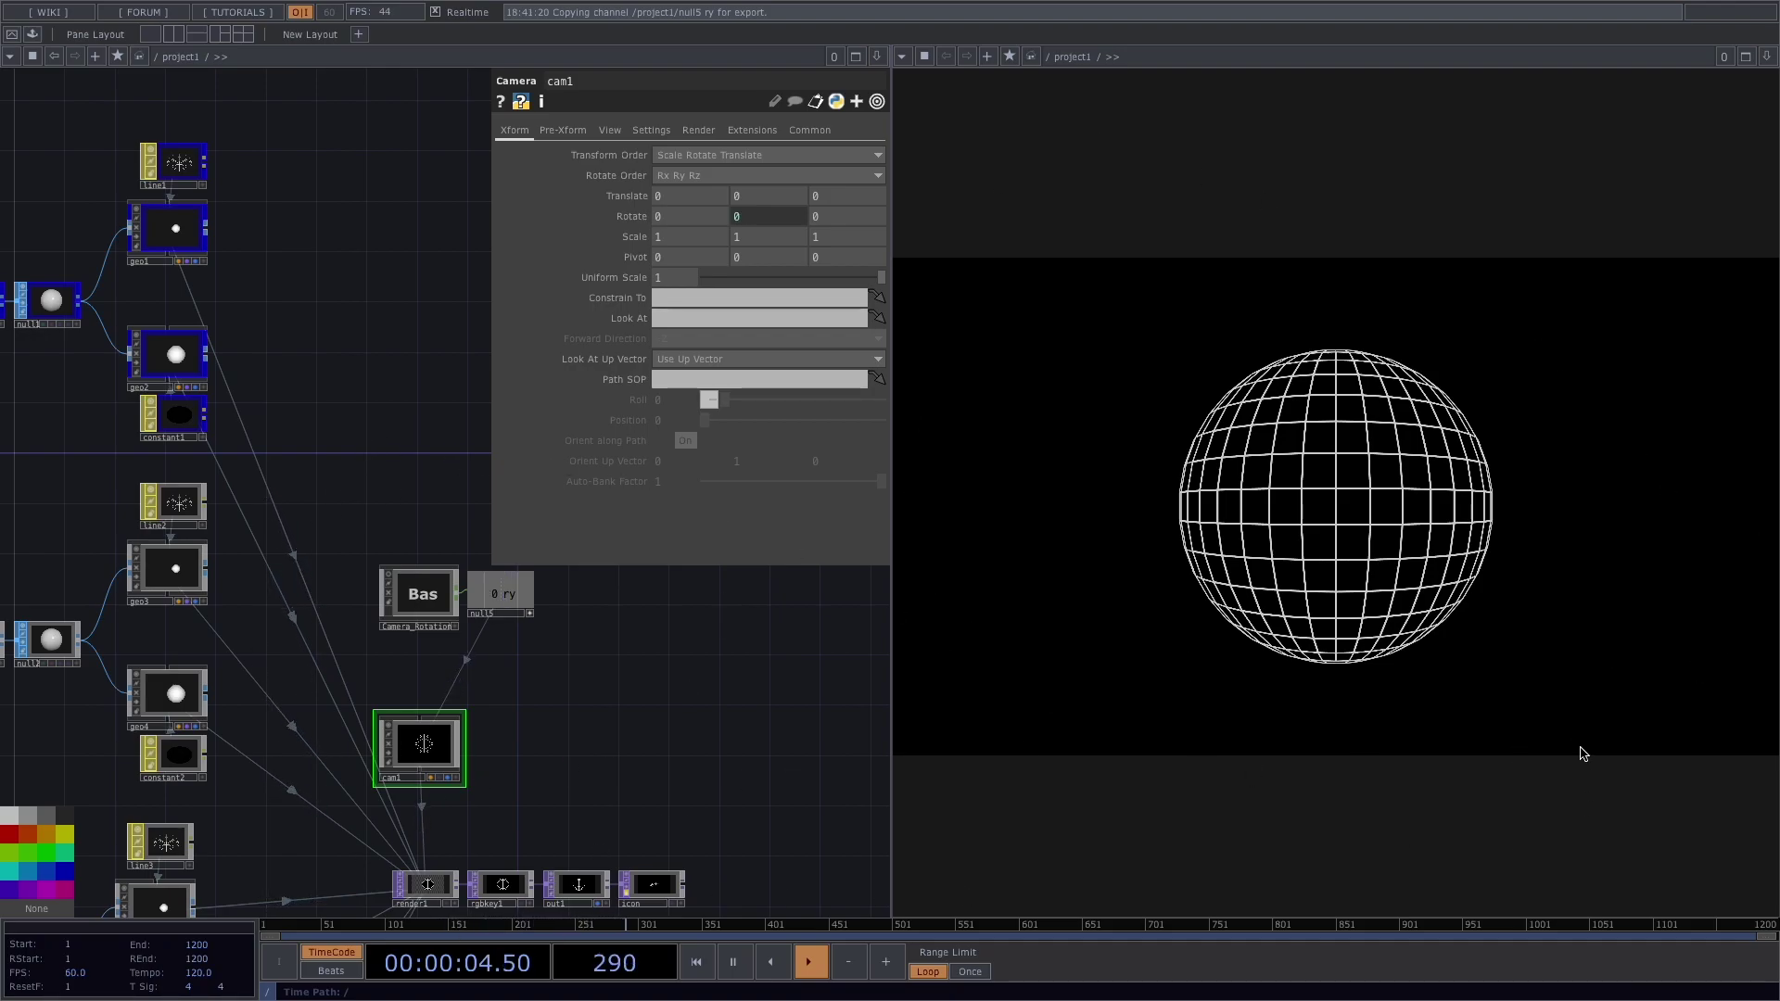
Step: Switch the render preview pane to the Geometry Viewer and examine how the camera rotates among the four spheres
{"action": "left_click", "coordinate": [901, 57]}
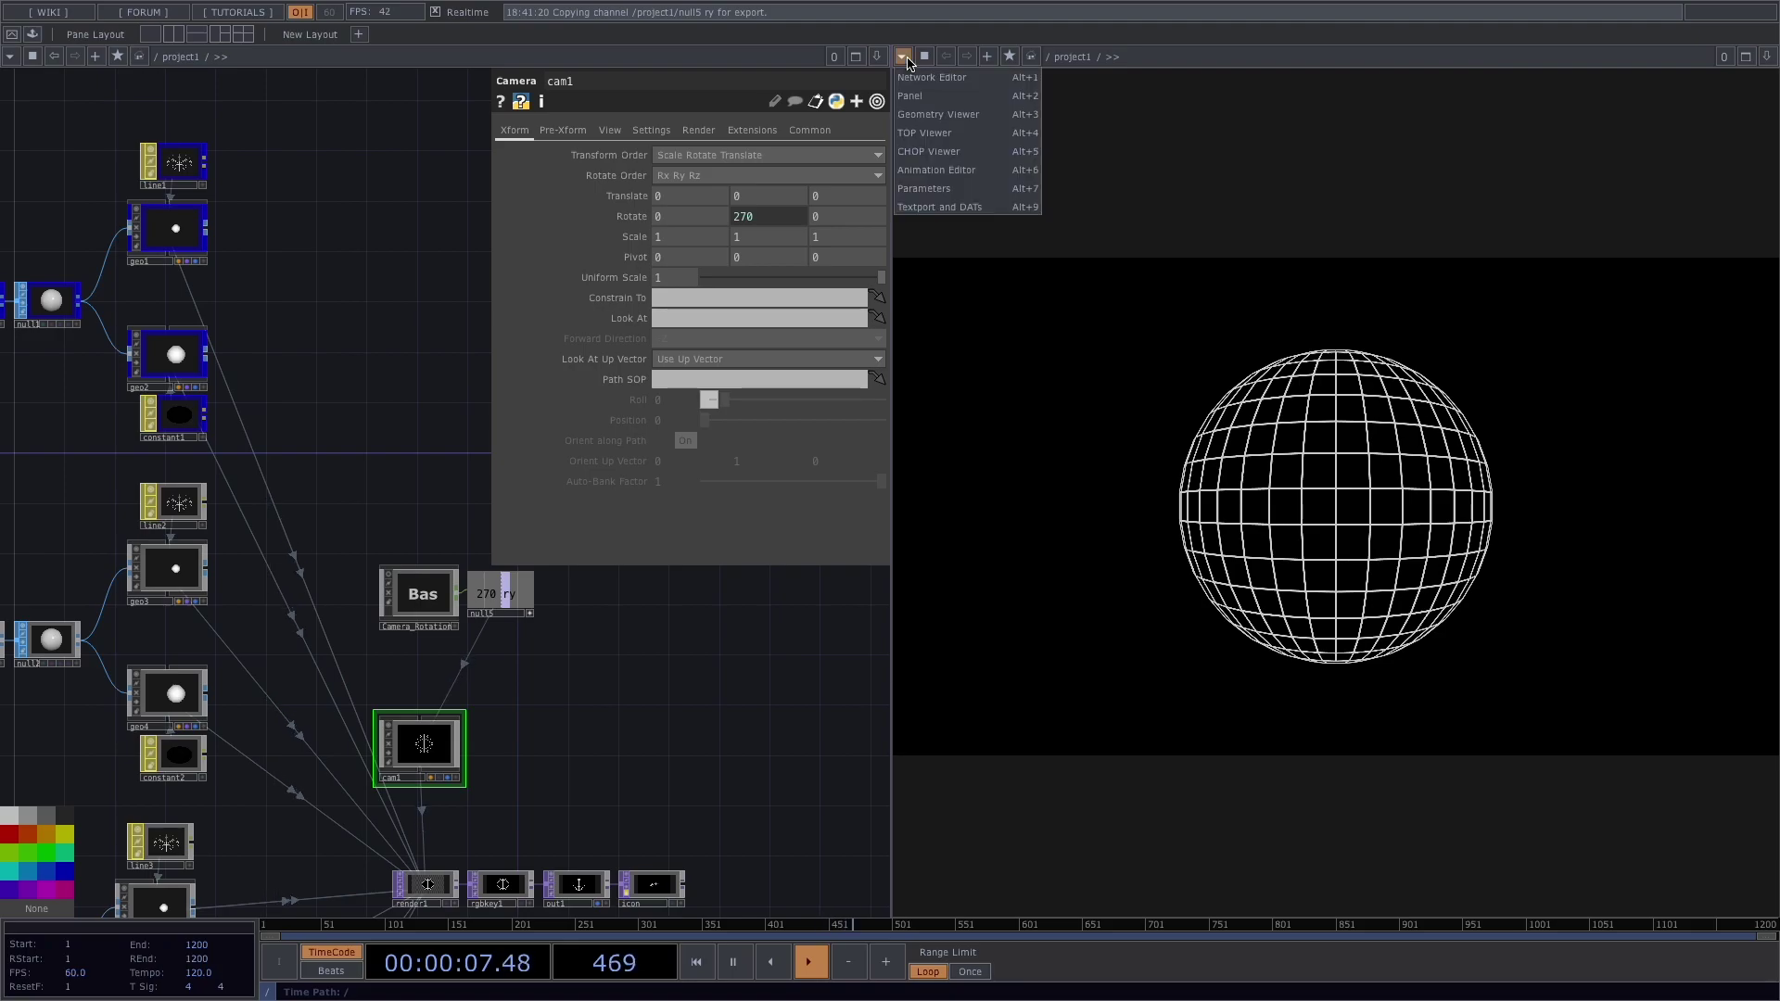
{"action": "left_click", "coordinate": [961, 126]}
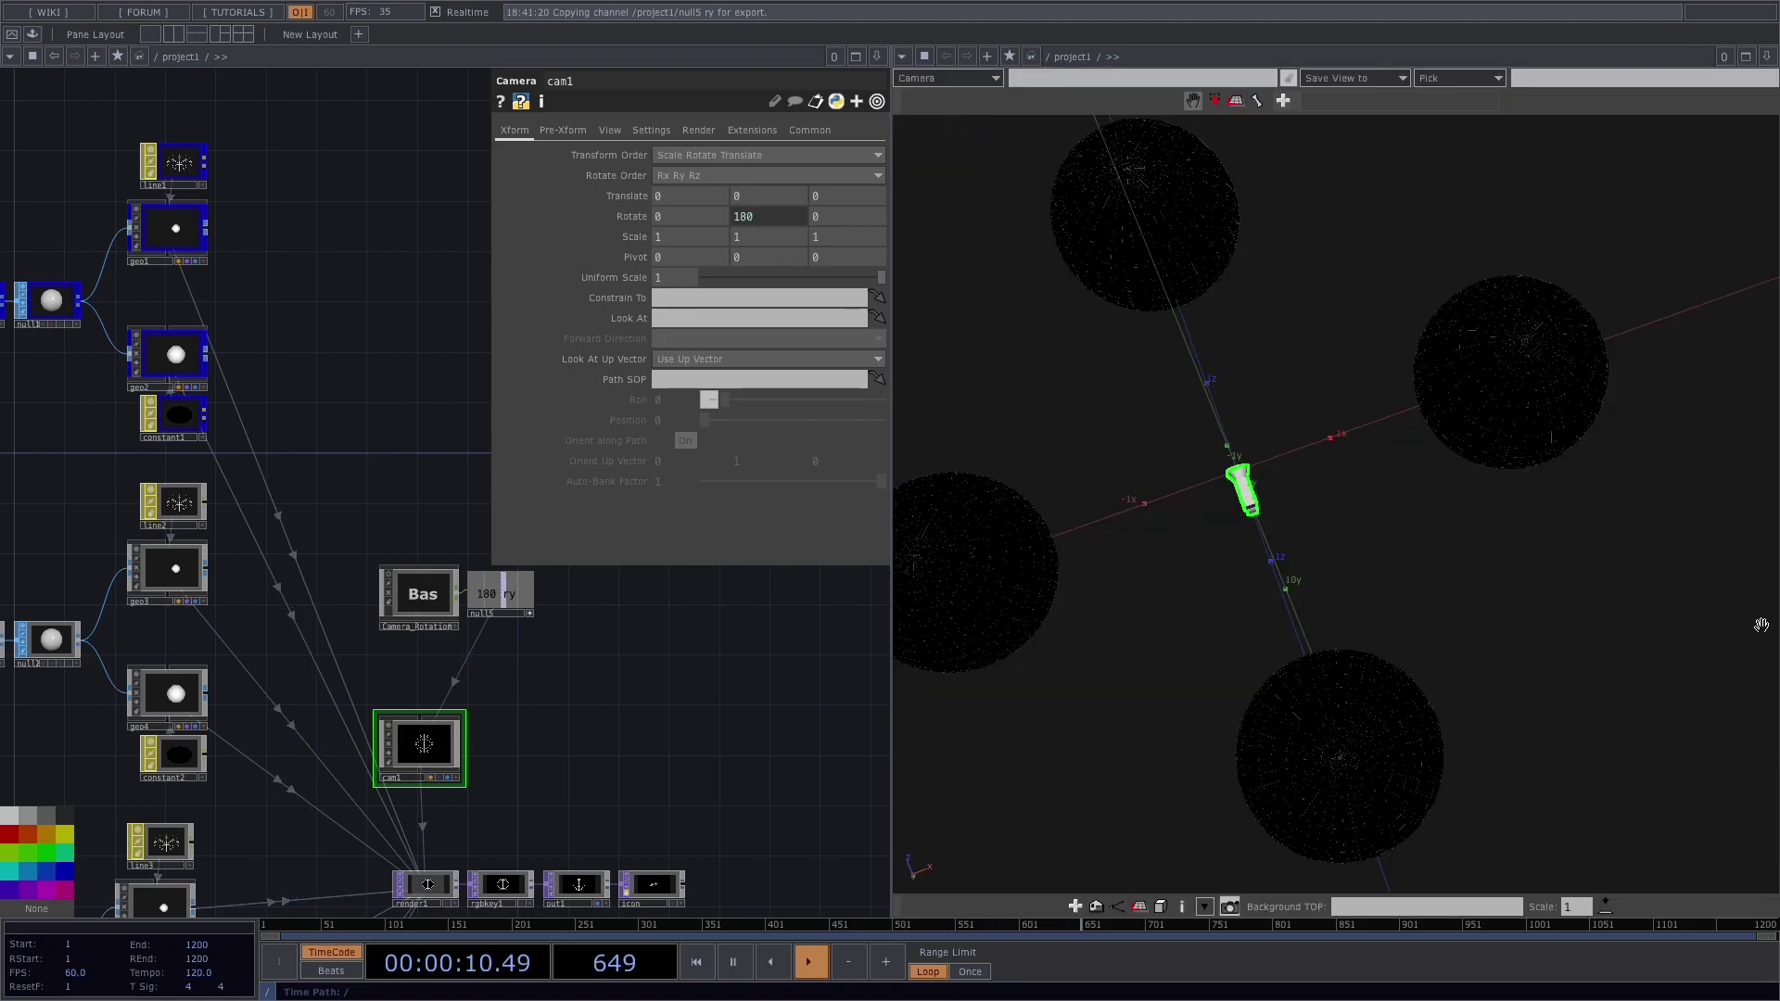
{"action": "scroll", "coordinate": [1521, 612], "scroll_direction": "up", "scroll_amount": 4}
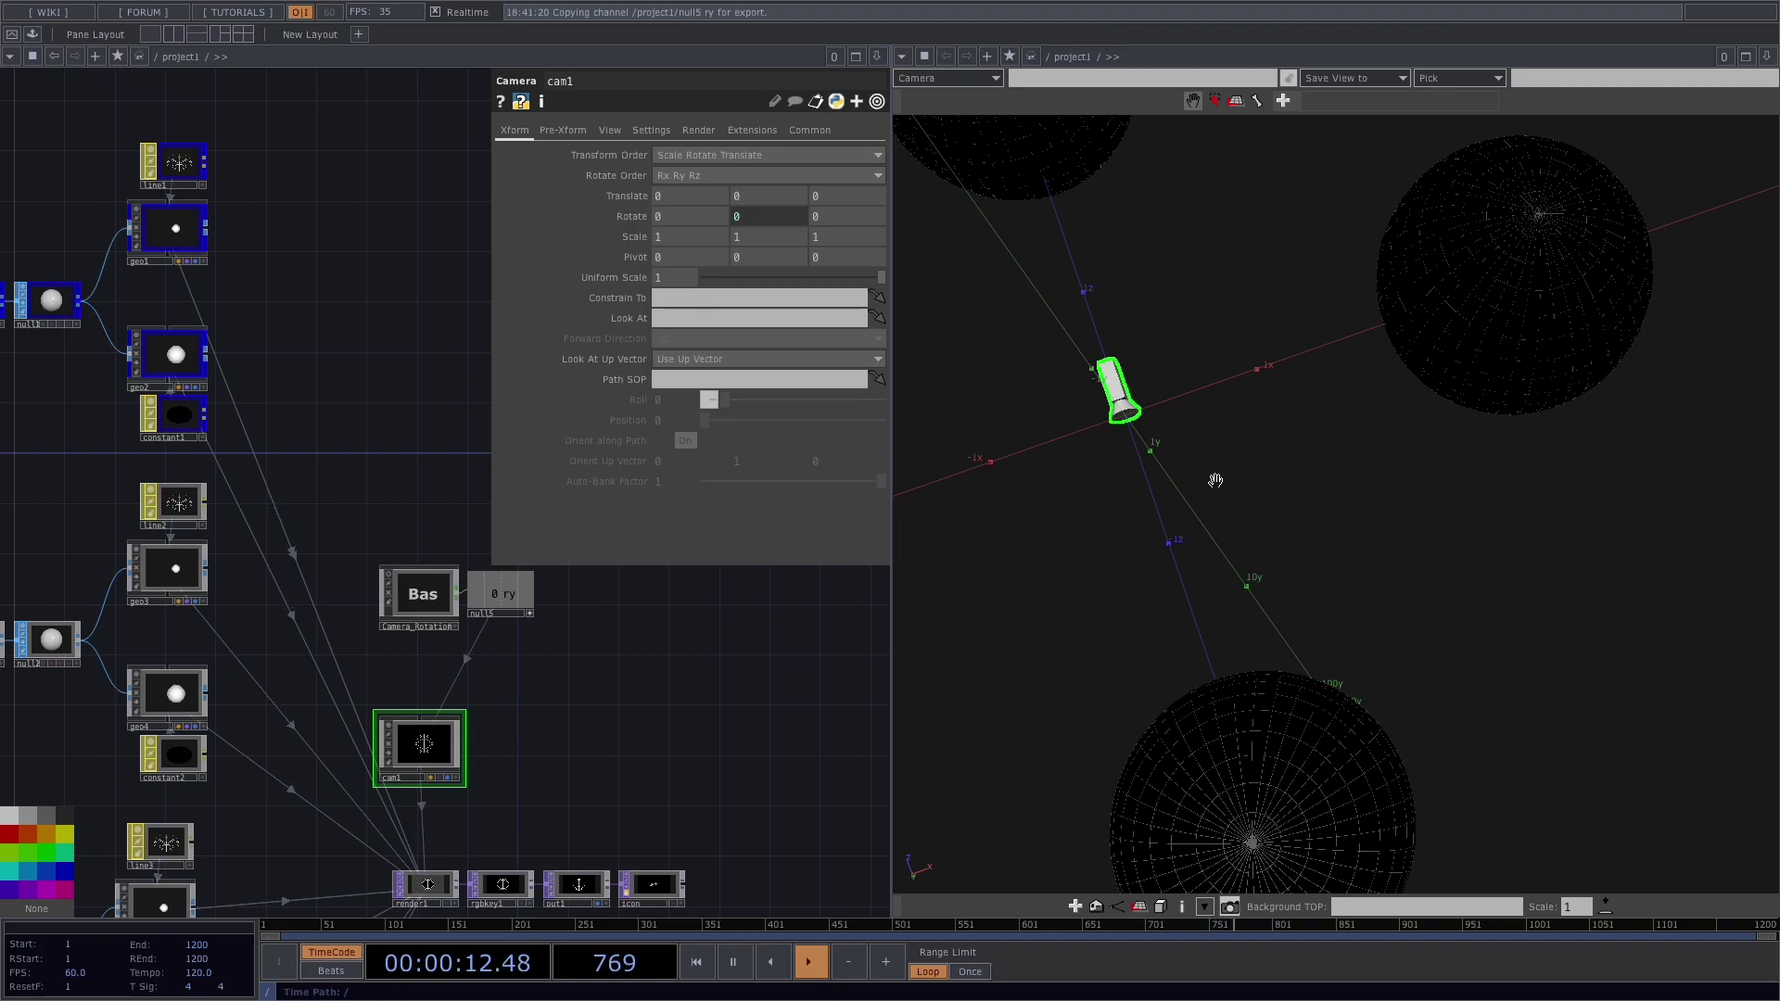
Step: Enter the CameraRotation component and insert a Lag CHOP on the wire between math1 and rename1
{"action": "scroll", "coordinate": [1196, 472], "scroll_direction": "up", "scroll_amount": 3}
{"action": "scroll", "coordinate": [1327, 545], "scroll_direction": "down", "scroll_amount": 8}
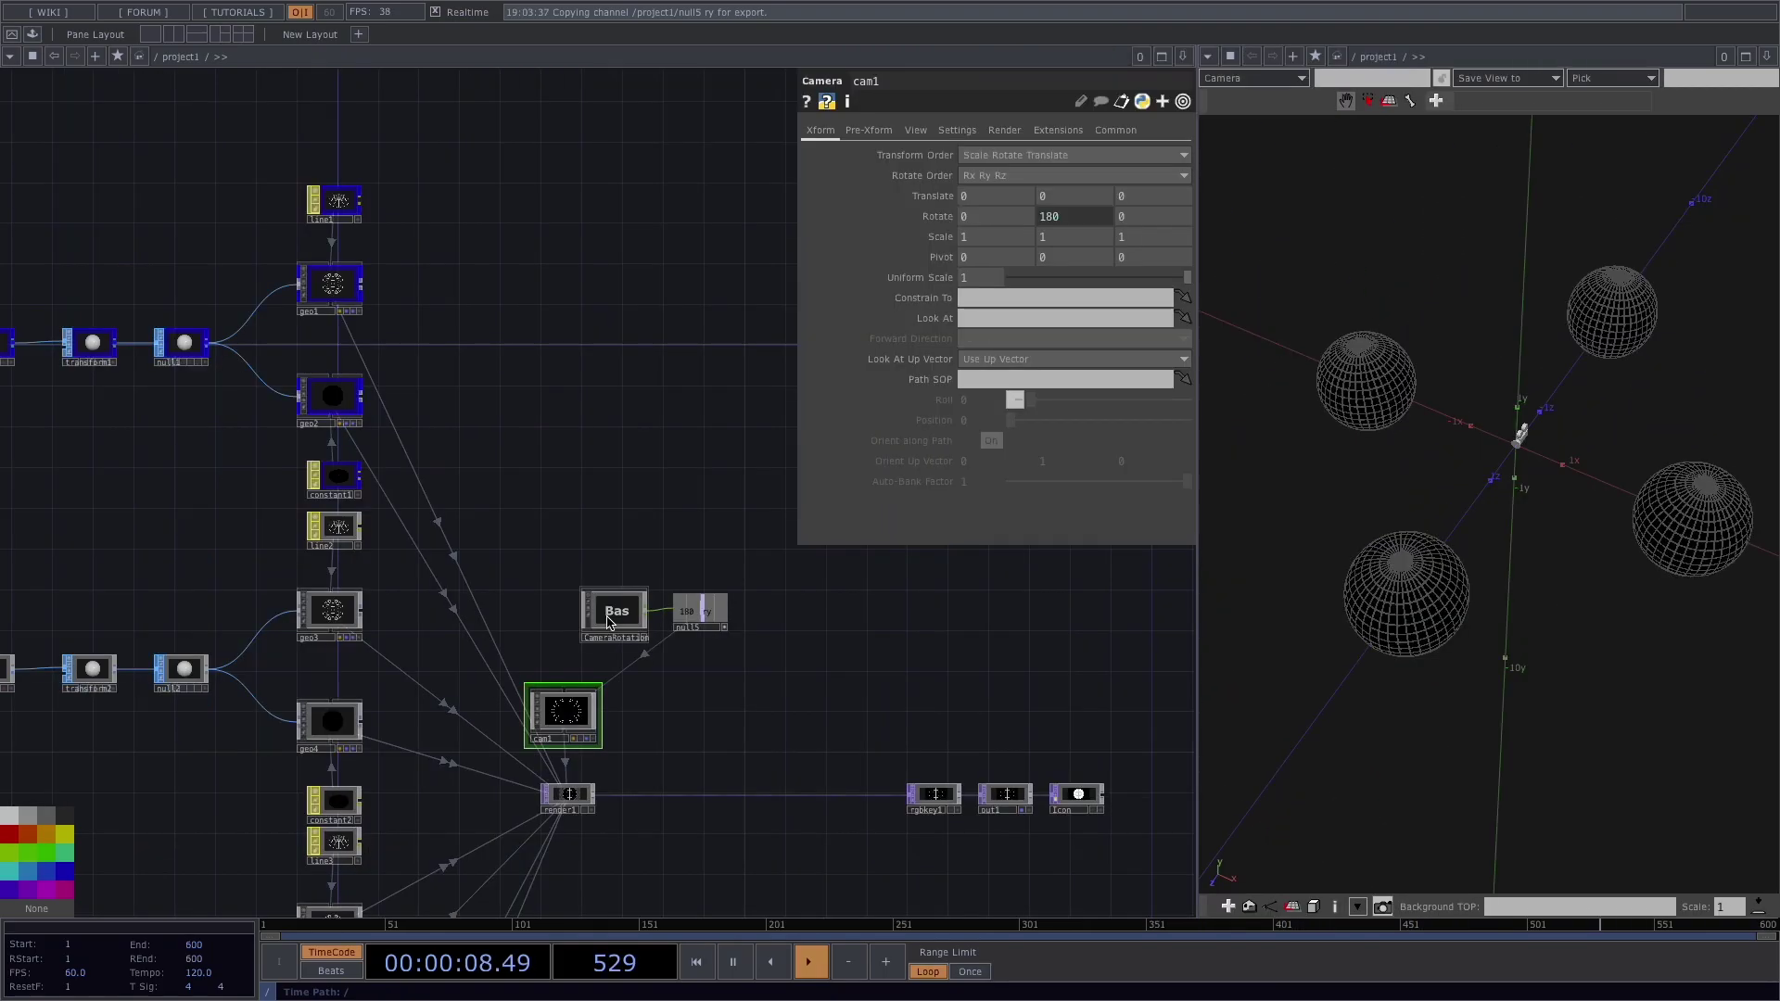
{"action": "double_click", "coordinate": [609, 622]}
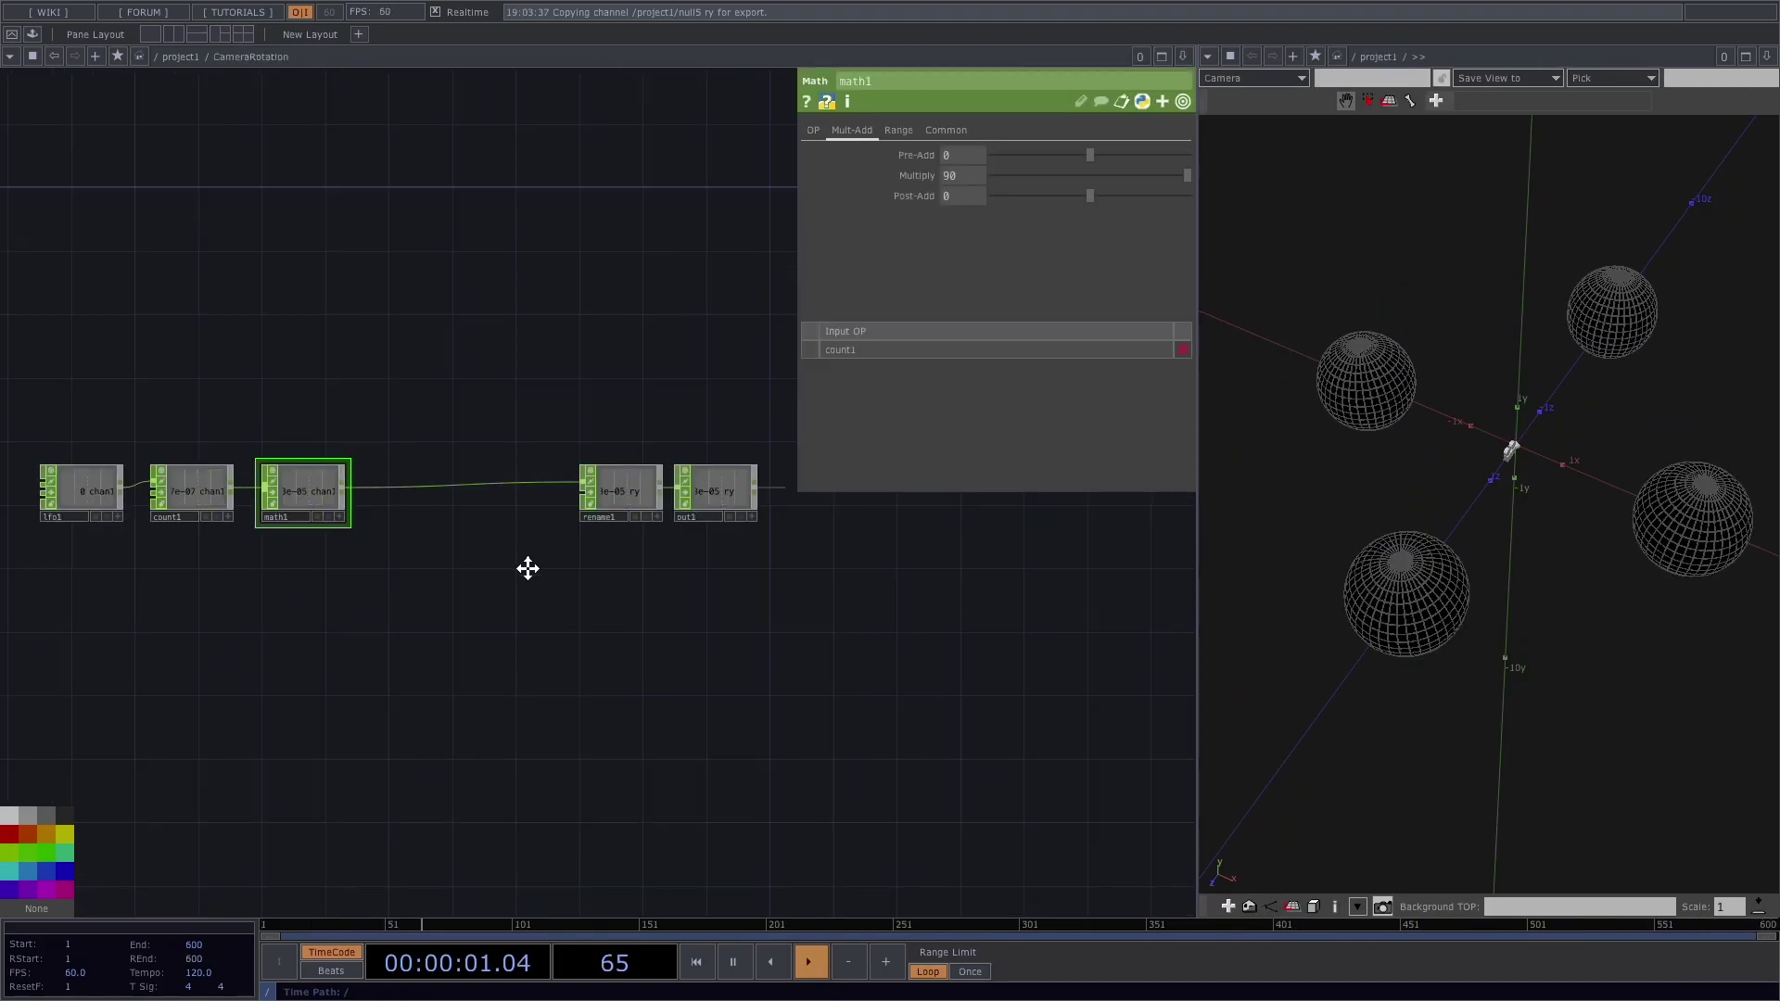
{"action": "right_click", "coordinate": [512, 491]}
{"action": "left_click", "coordinate": [538, 501]}
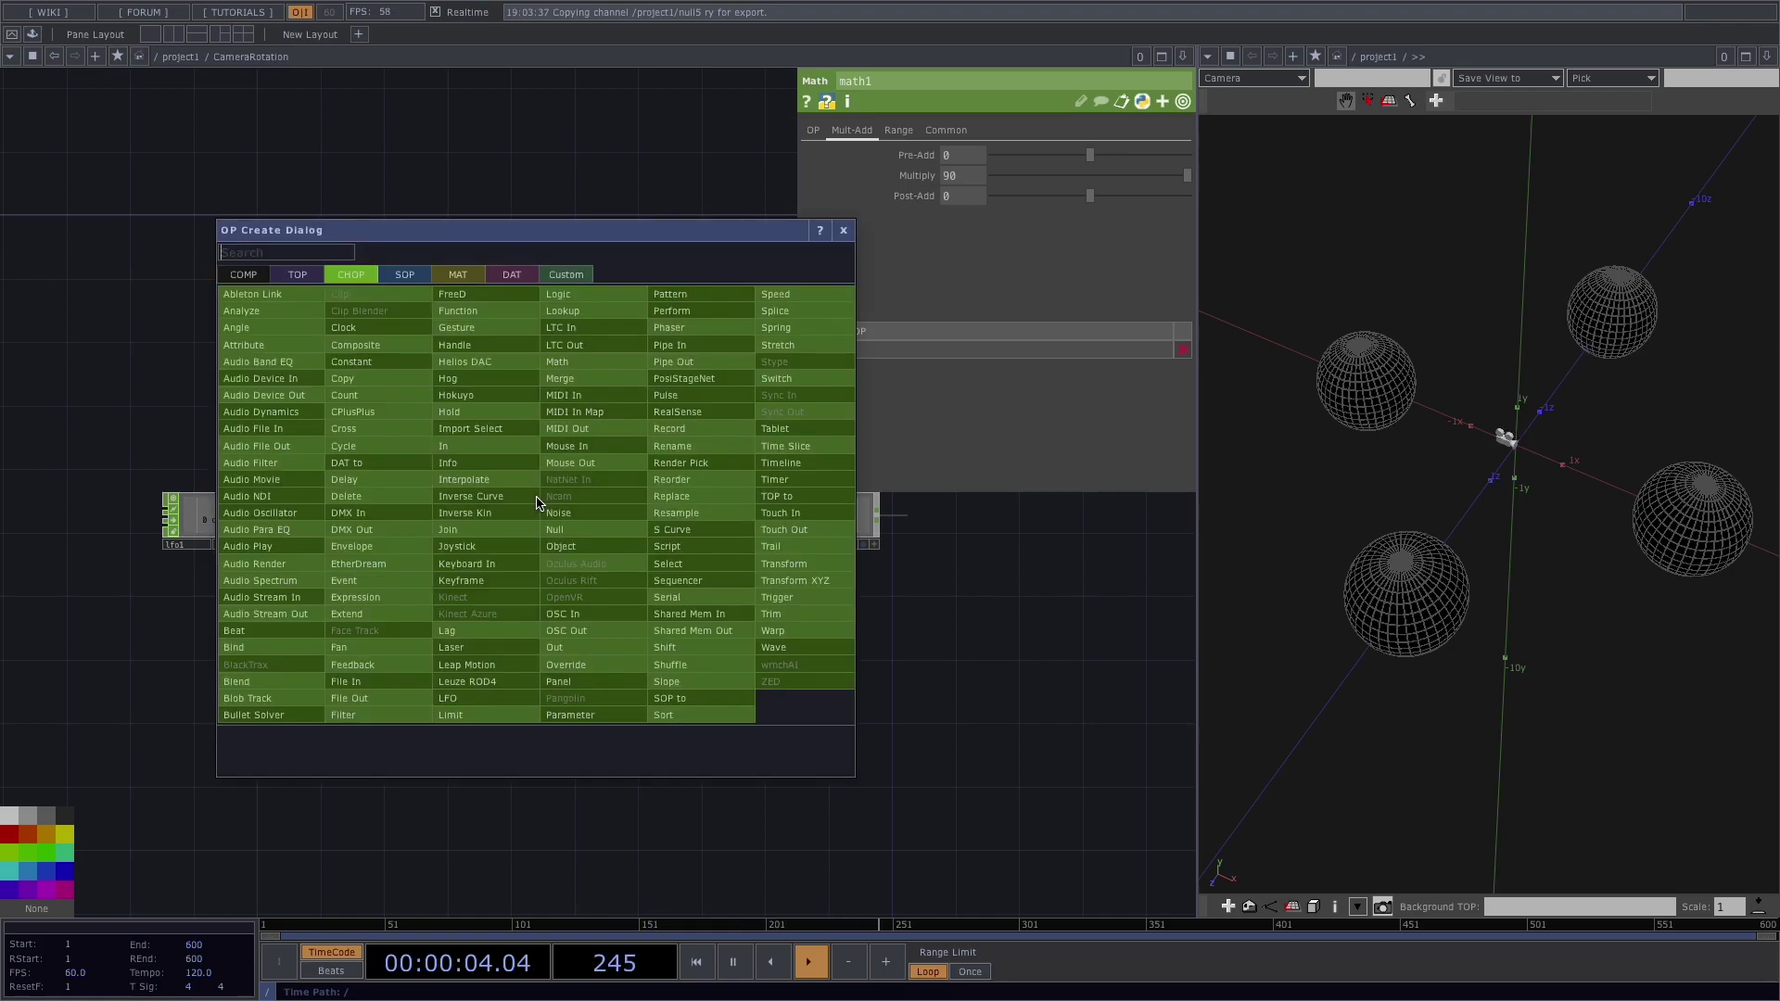
{"action": "type", "text": "lag"}
{"action": "left_click", "coordinate": [484, 631]}
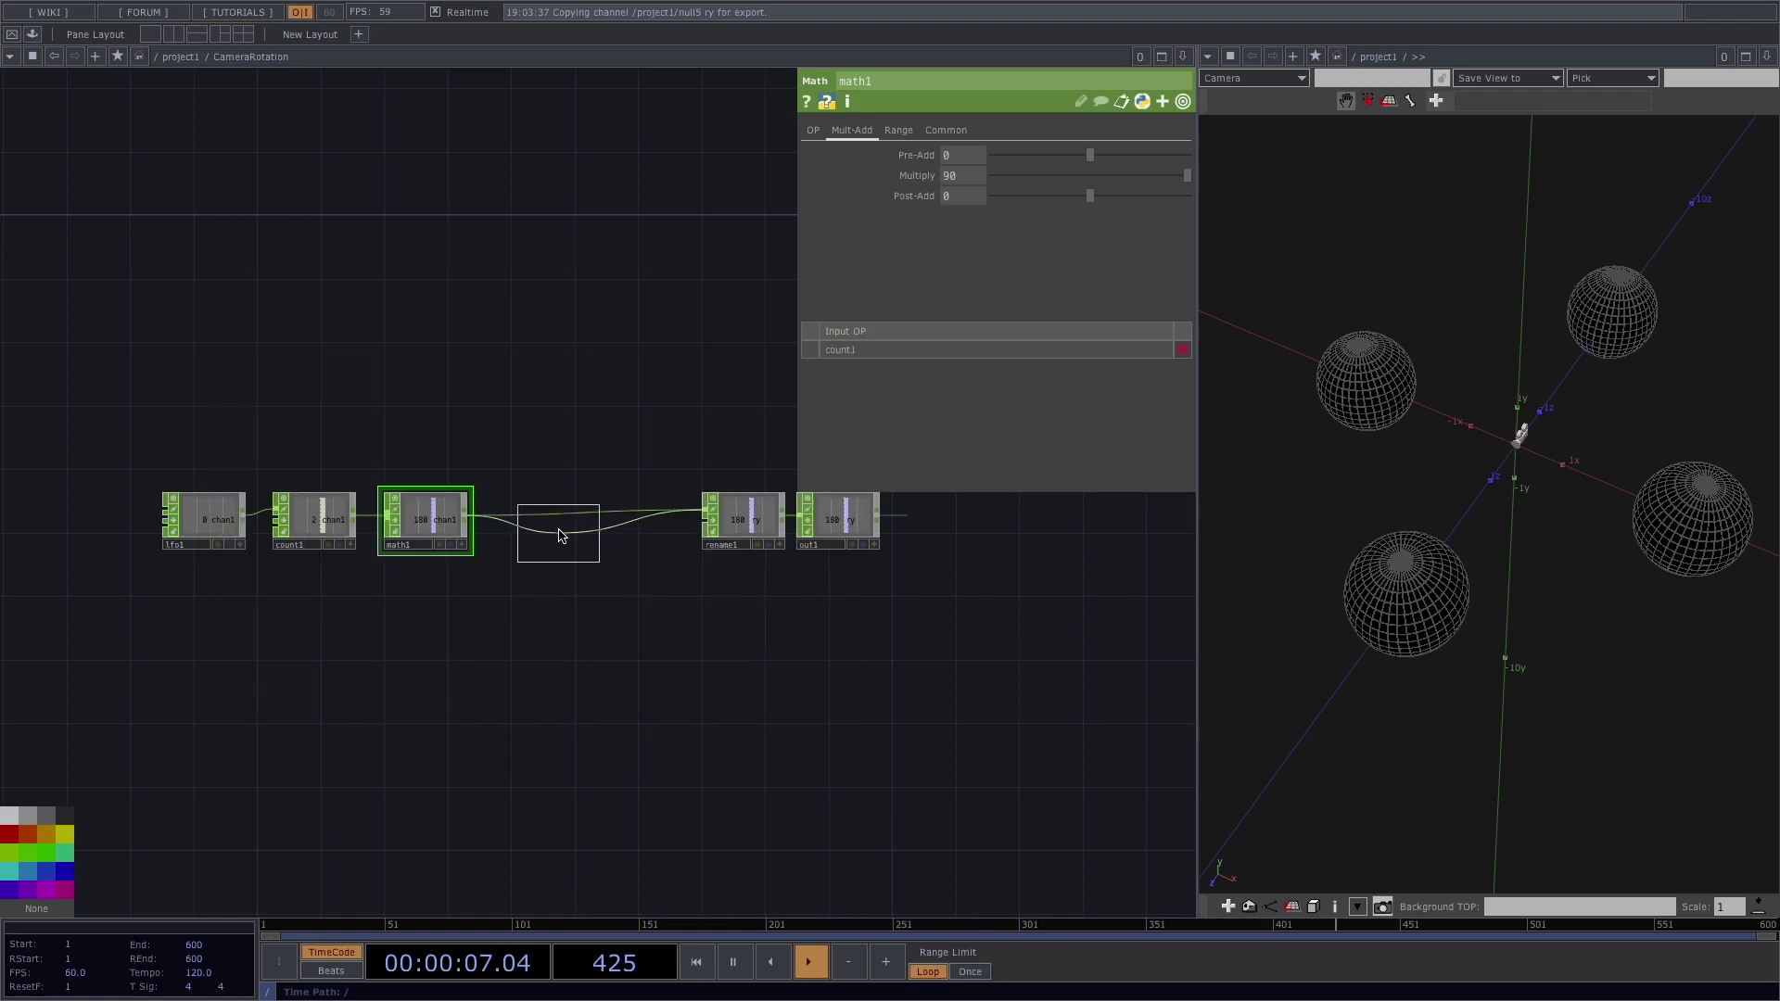
{"action": "left_click", "coordinate": [542, 525]}
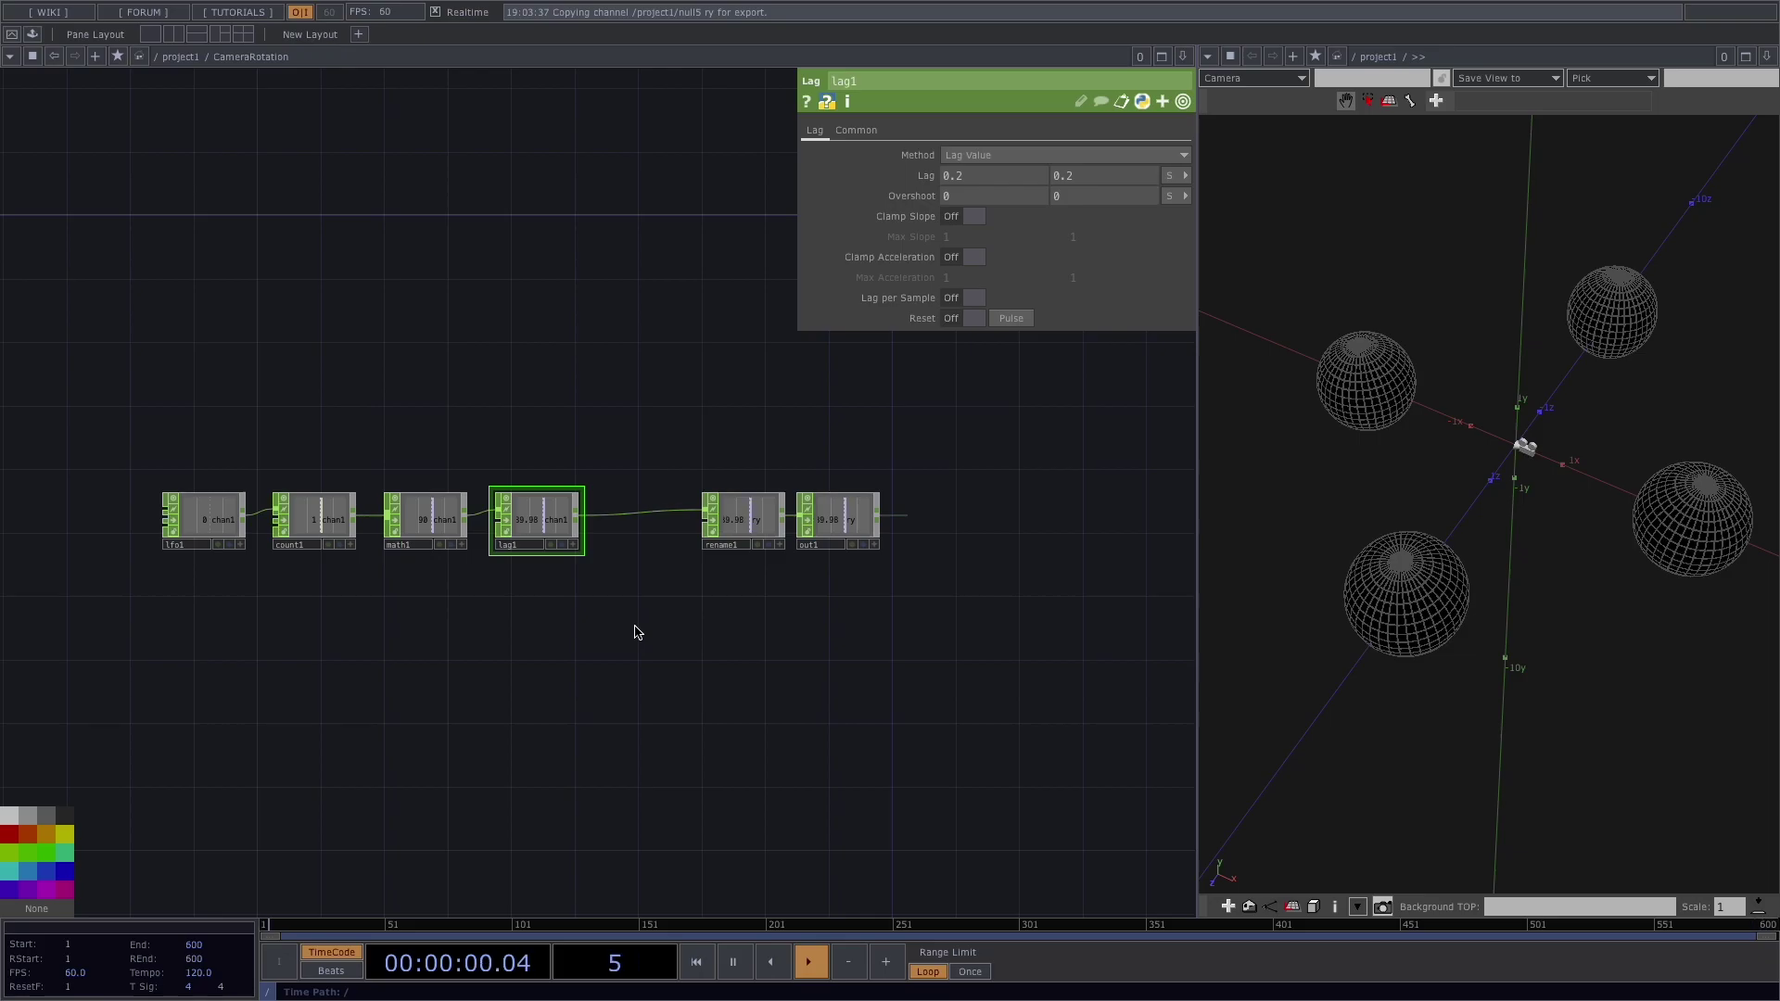
Step: Set the Limit option of the count1 CHOP to Off
{"action": "scroll", "coordinate": [584, 609], "scroll_direction": "up", "scroll_amount": 3}
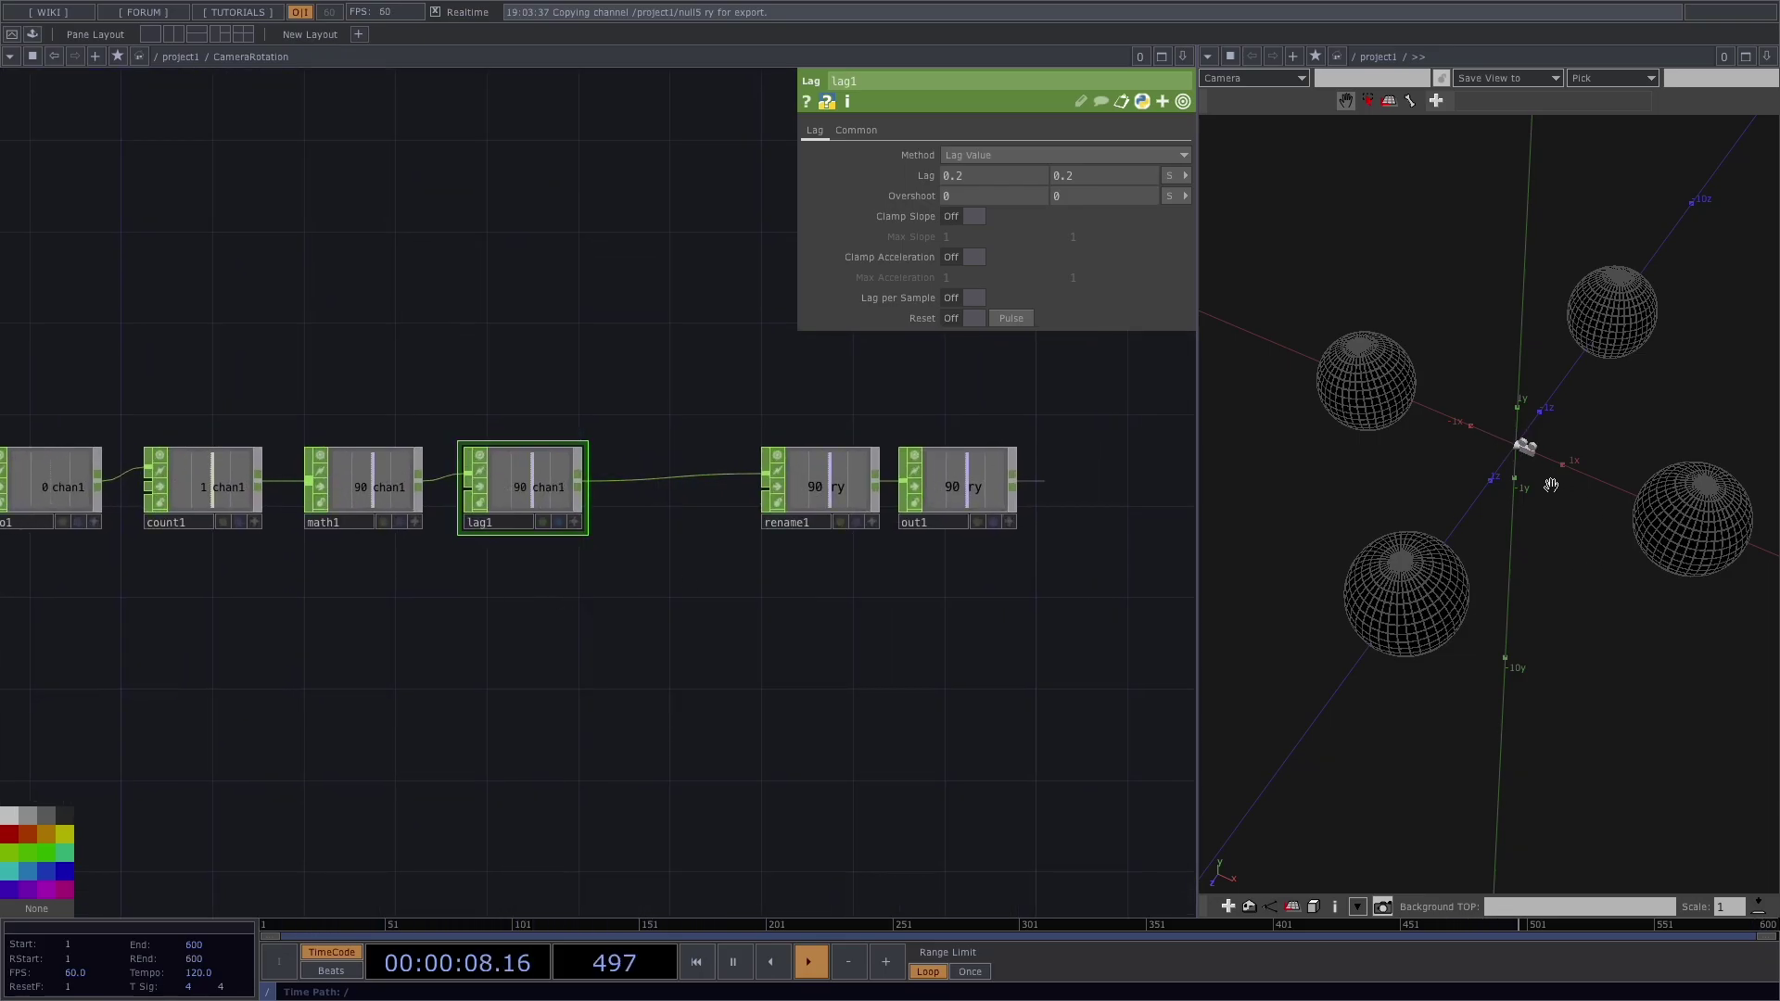
{"action": "scroll", "coordinate": [1520, 492], "scroll_direction": "up", "scroll_amount": 3}
{"action": "scroll", "coordinate": [1520, 493], "scroll_direction": "up", "scroll_amount": 4}
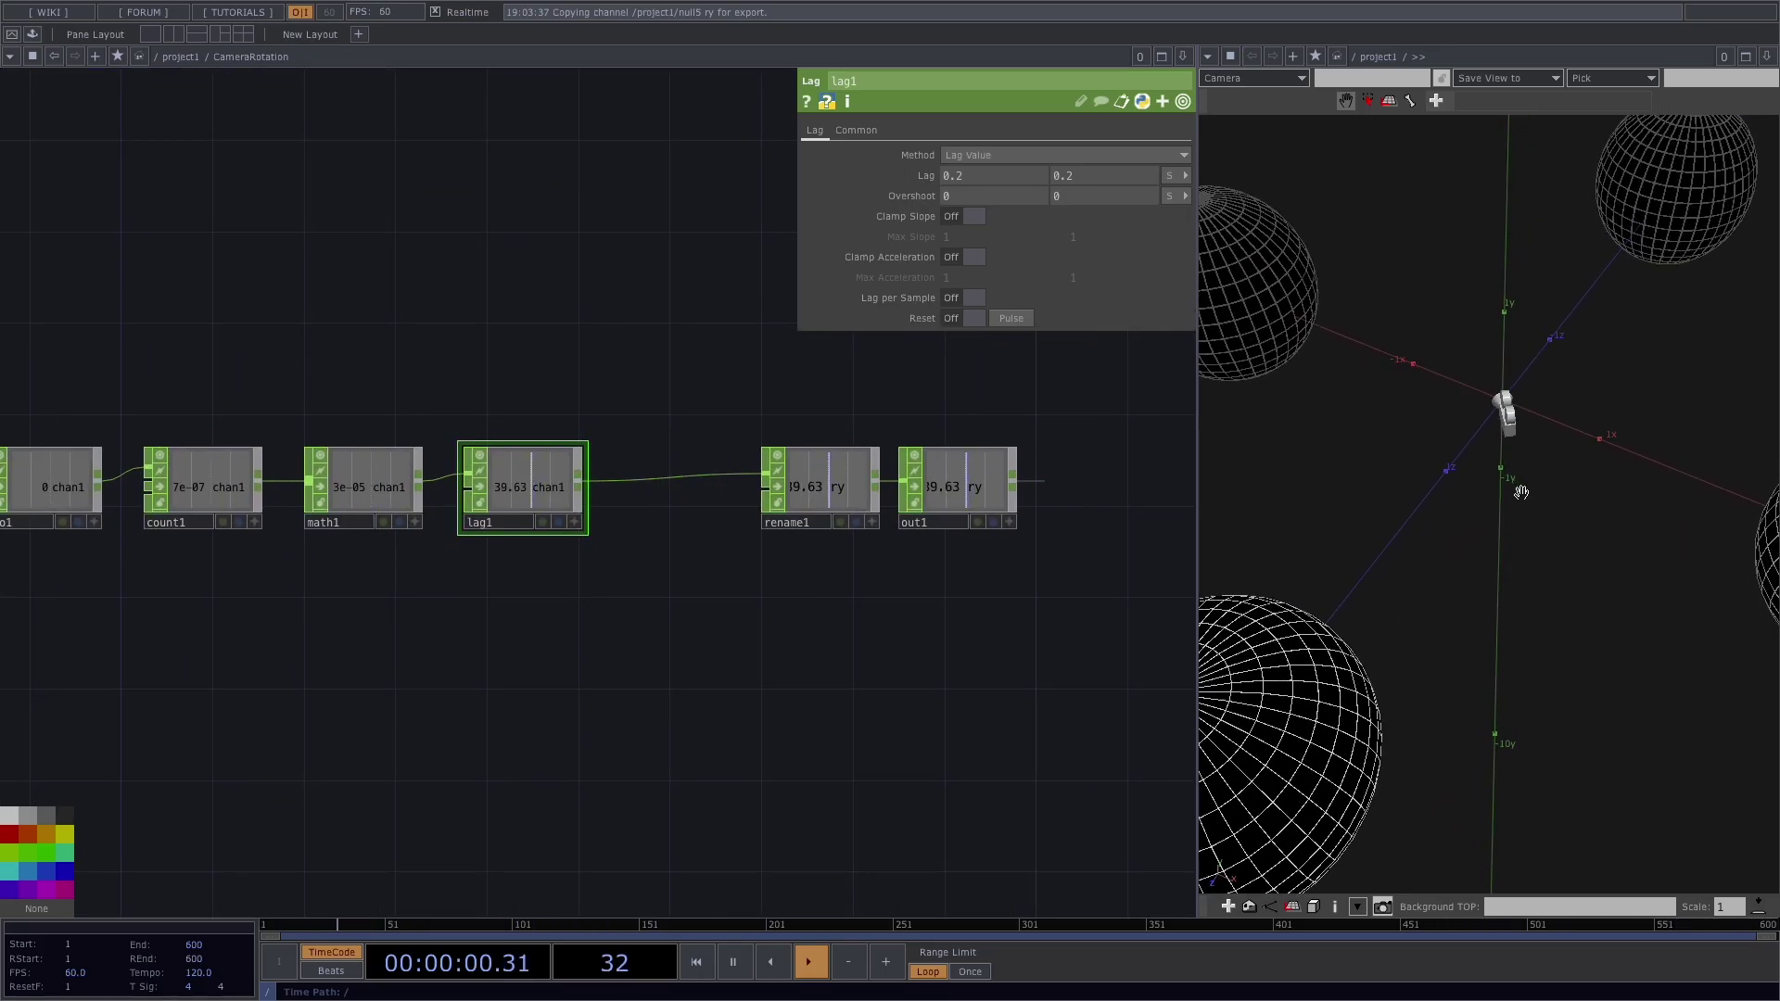
{"action": "scroll", "coordinate": [1528, 478], "scroll_direction": "up", "scroll_amount": 3}
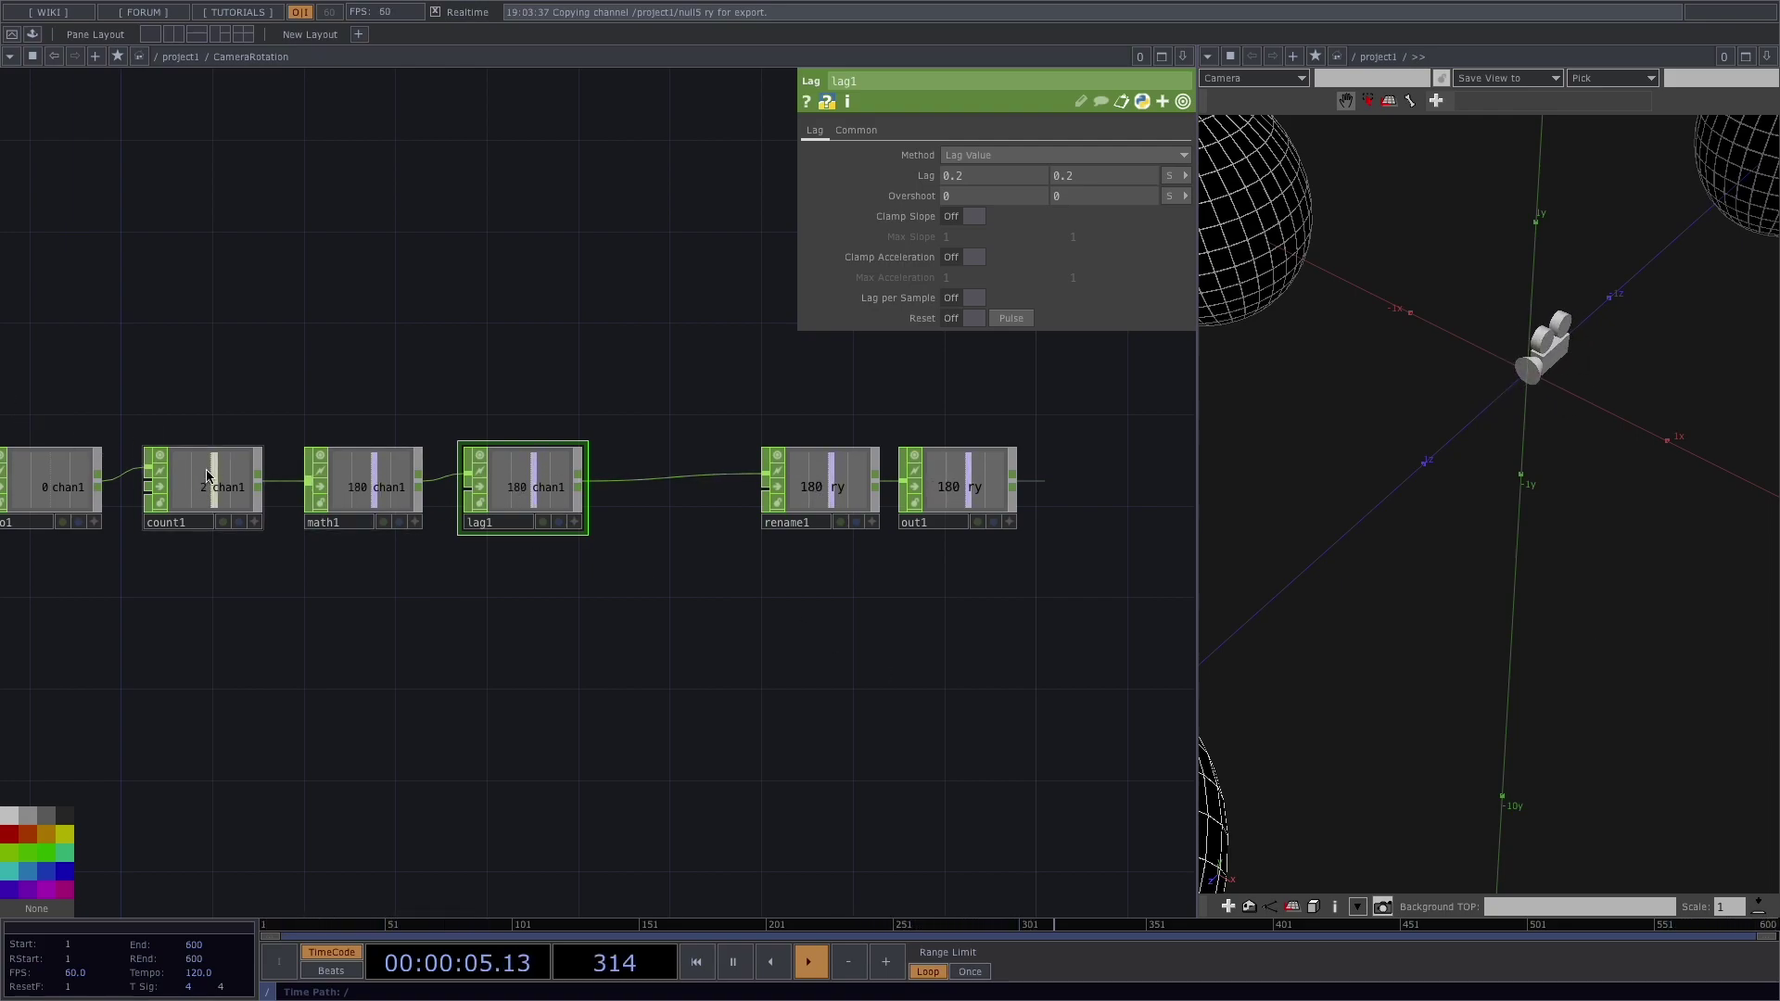
{"action": "left_click", "coordinate": [197, 483]}
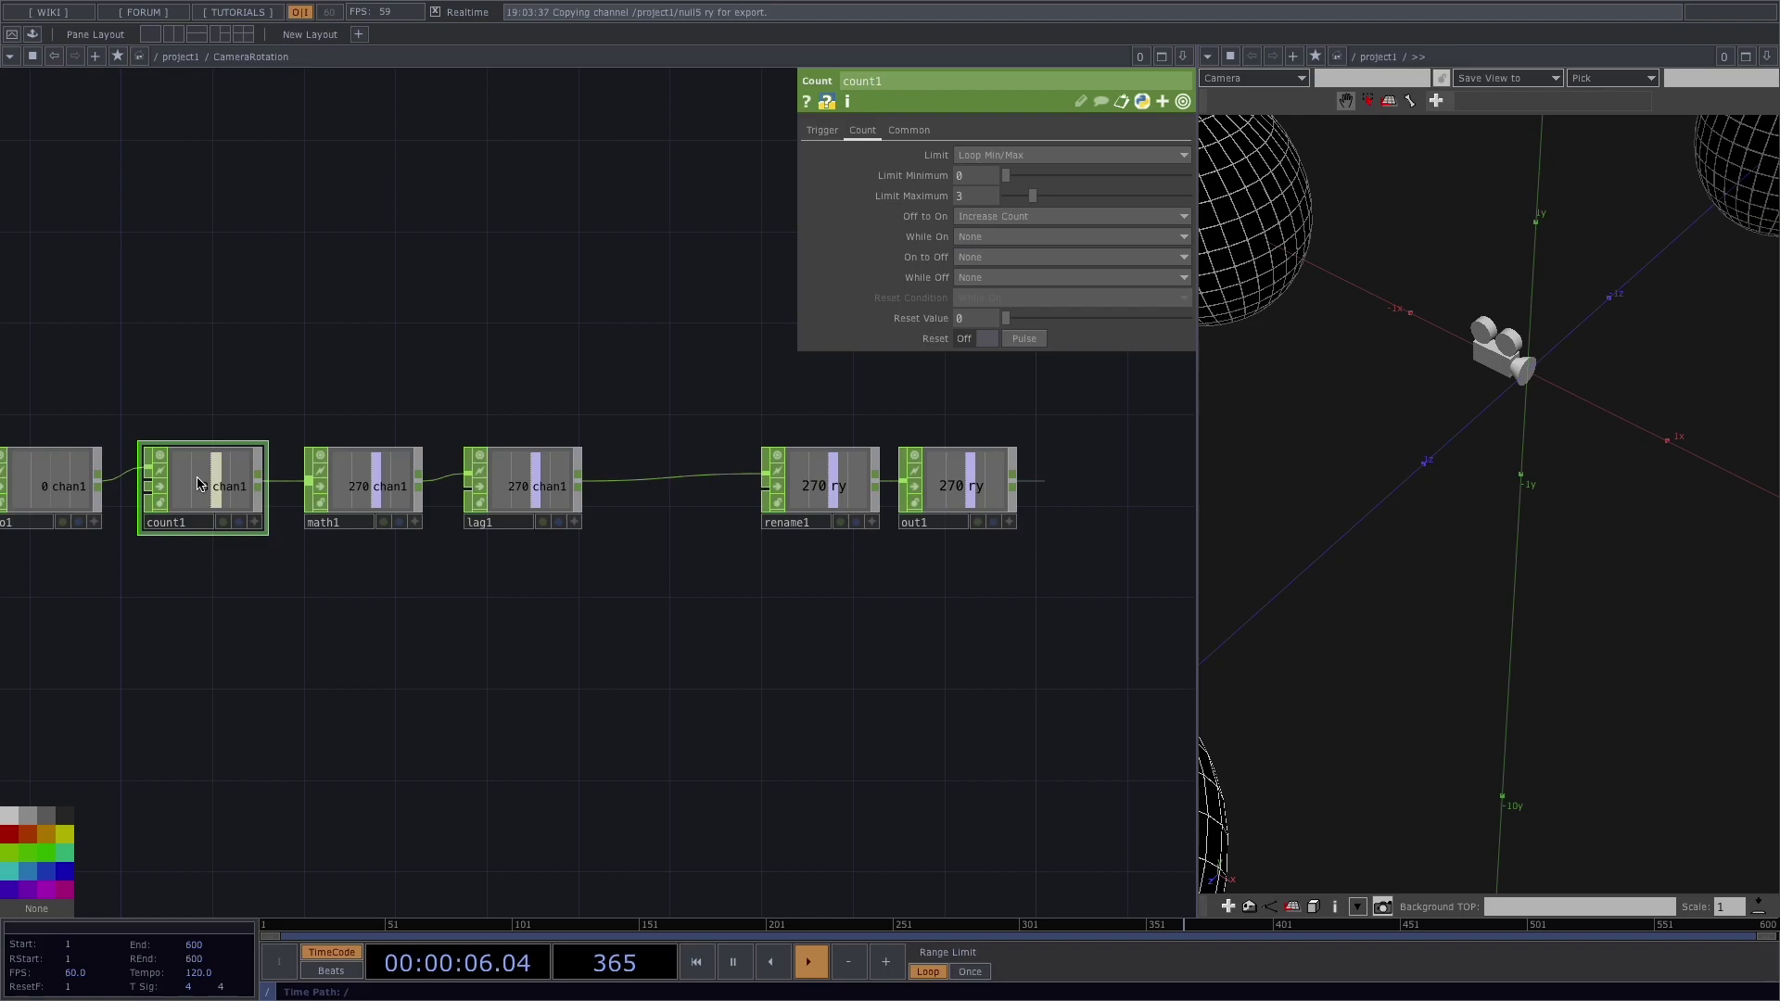
{"action": "left_click", "coordinate": [1009, 162]}
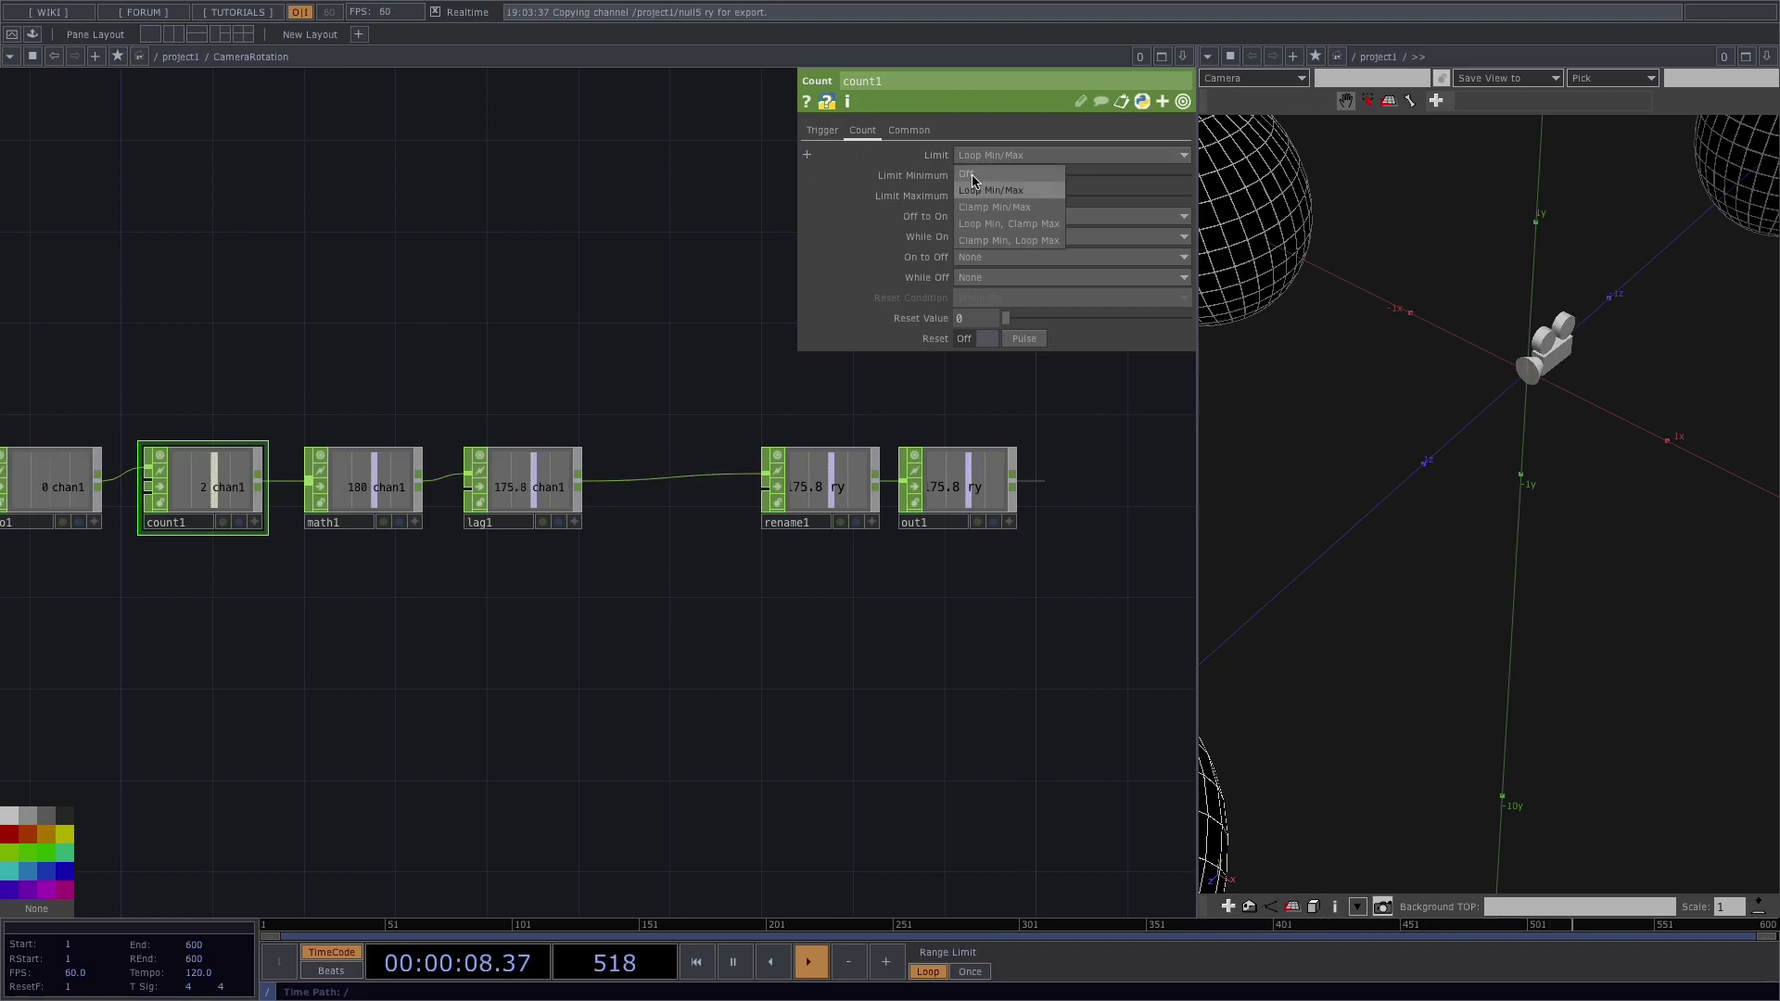
{"action": "left_click", "coordinate": [974, 178]}
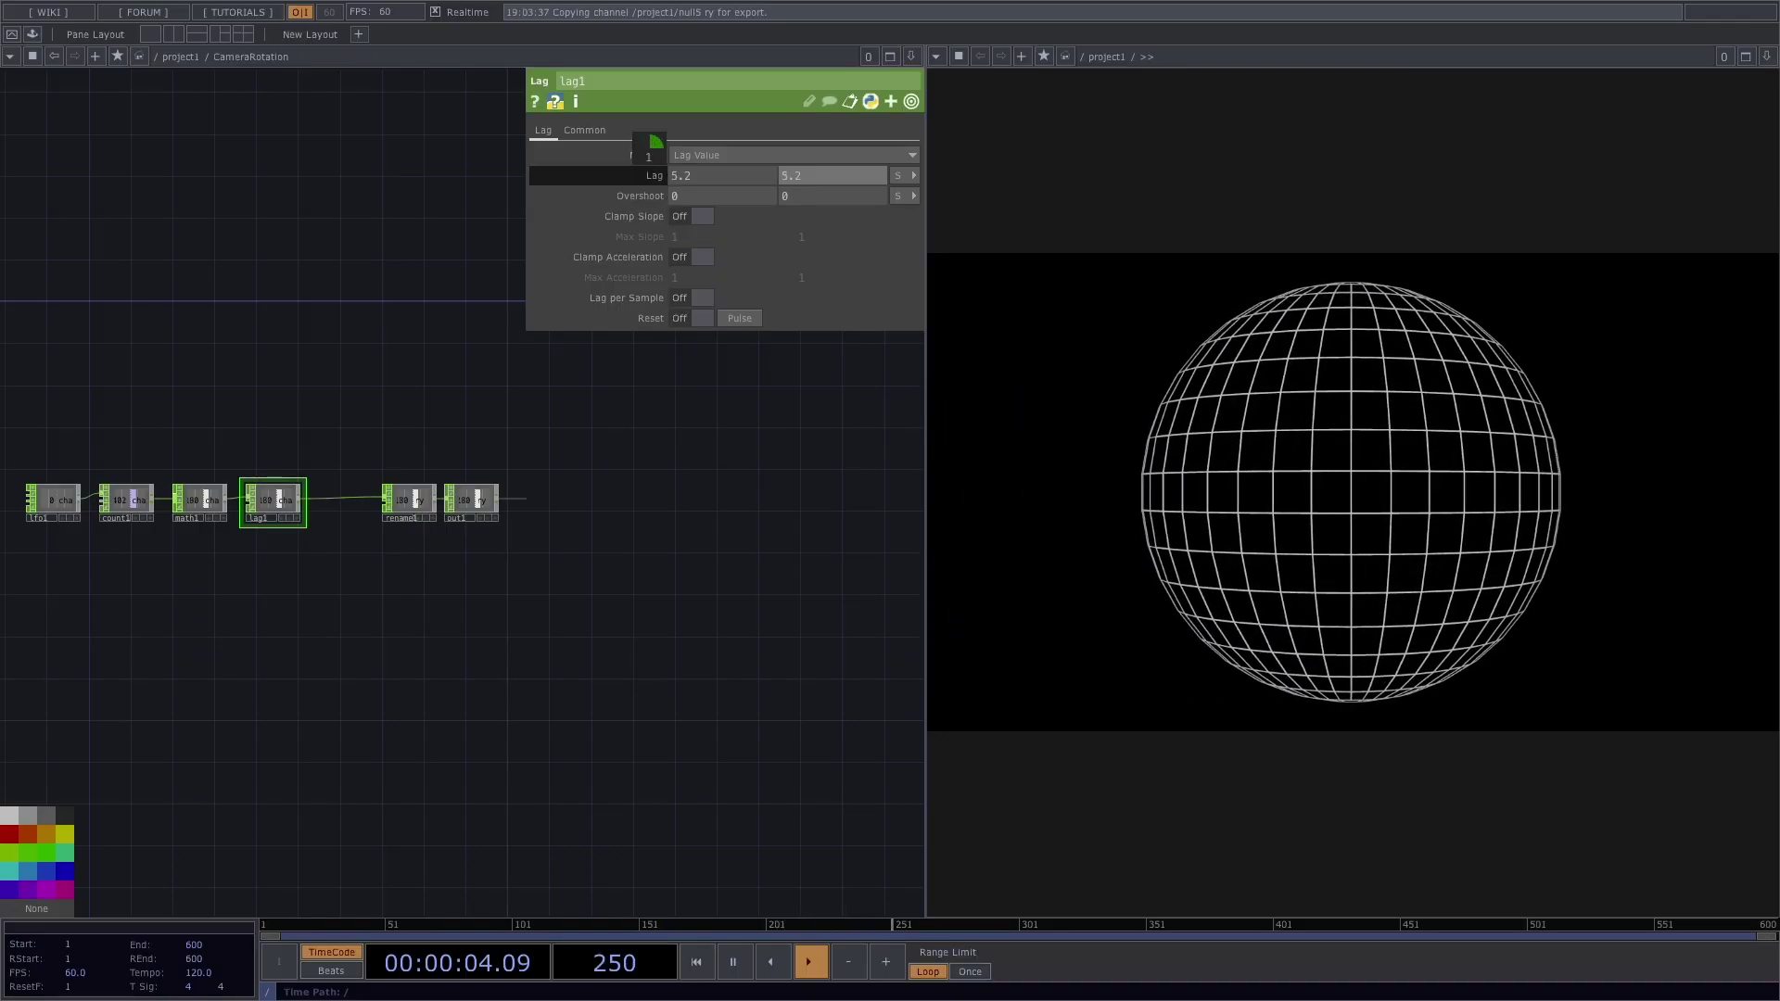
Step: Adjust both lag times of lag1 and set the frequency of lfo1 to 0.4
{"action": "mouse_move", "coordinate": [664, 148]}
{"action": "left_mouse_down"}
{"action": "mouse_move", "coordinate": [751, 148]}
{"action": "mouse_move", "coordinate": [649, 148]}
{"action": "left_mouse_up"}
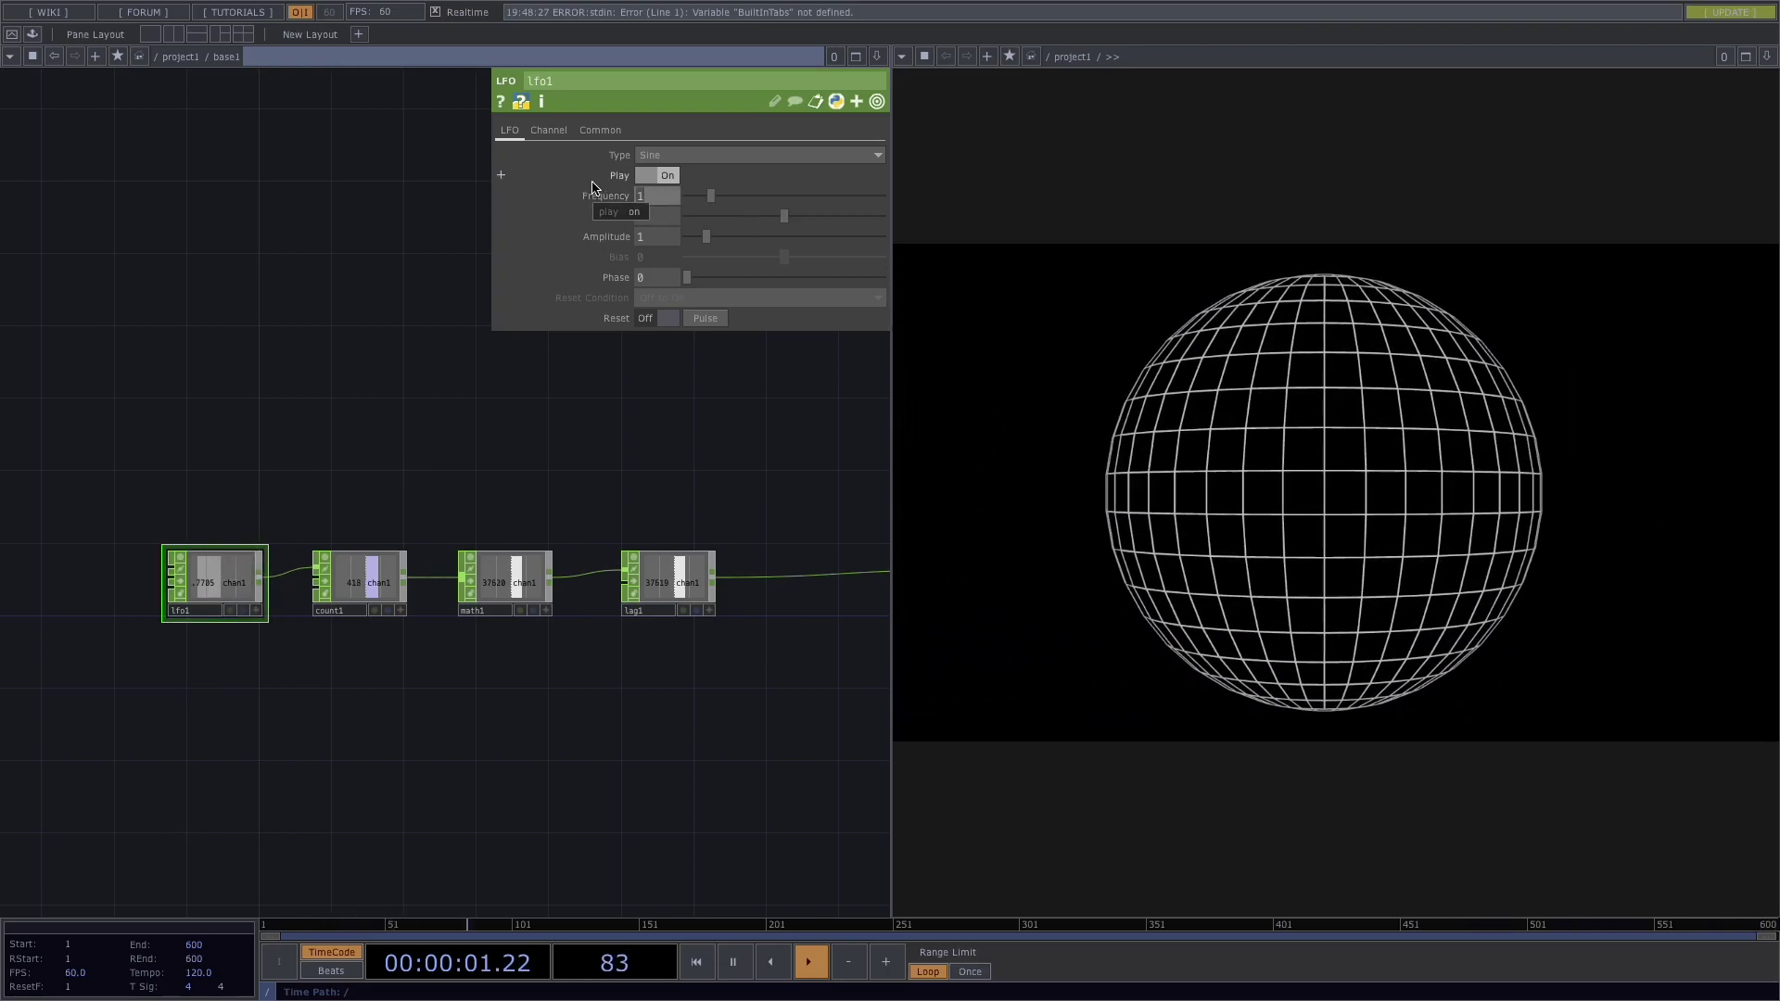
{"action": "type", "text": "0.4"}
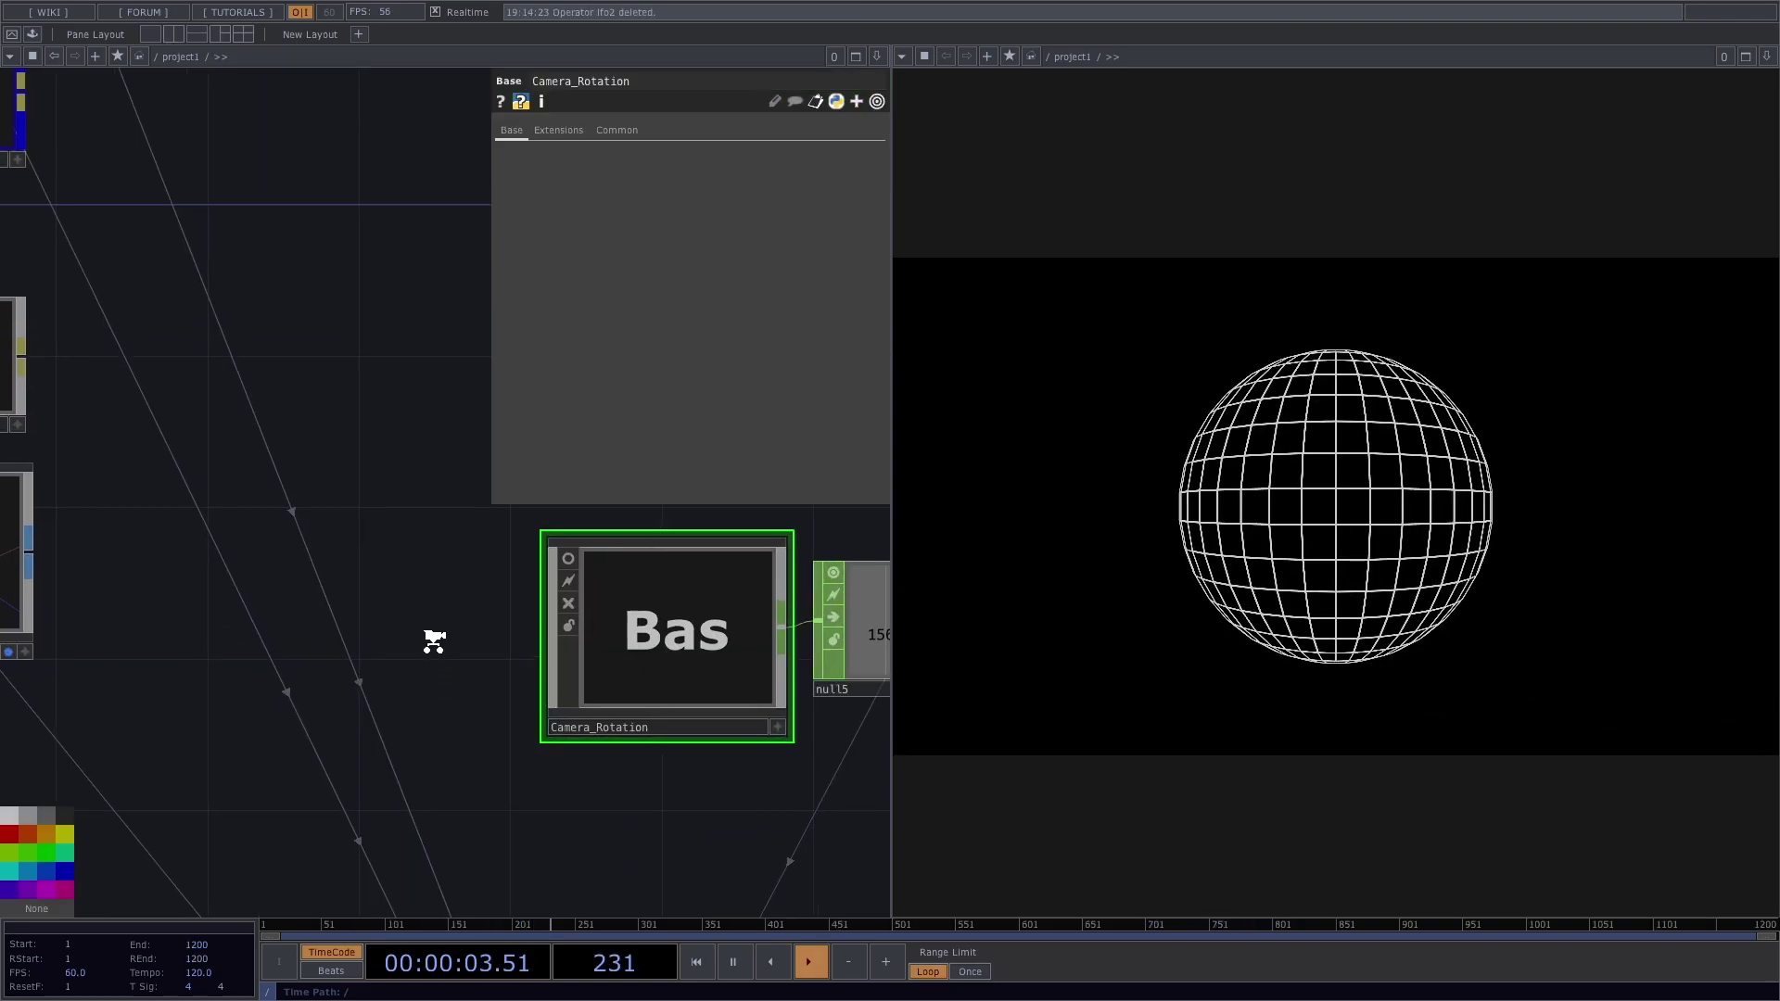
Step: Return to the project network and set the horizontal FOV angle of cam1 to 100
{"action": "scroll", "coordinate": [428, 640], "scroll_direction": "down", "scroll_amount": 5}
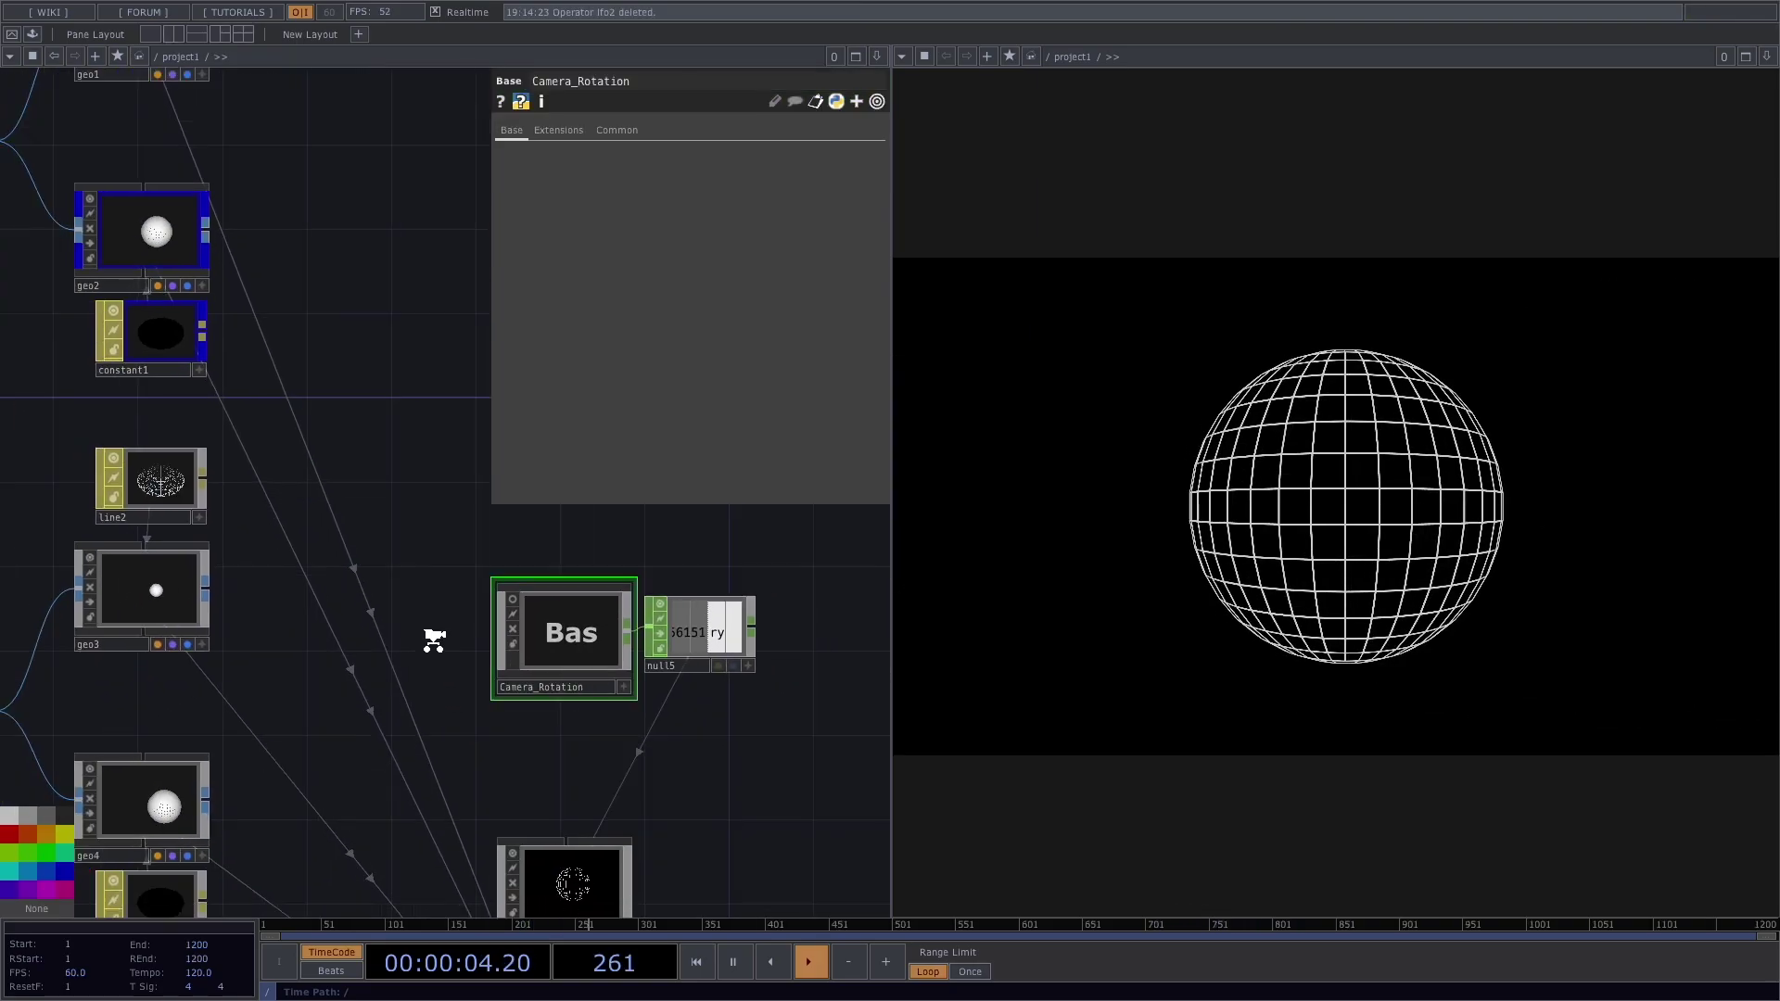
{"action": "scroll", "coordinate": [432, 648], "scroll_direction": "down", "scroll_amount": 2}
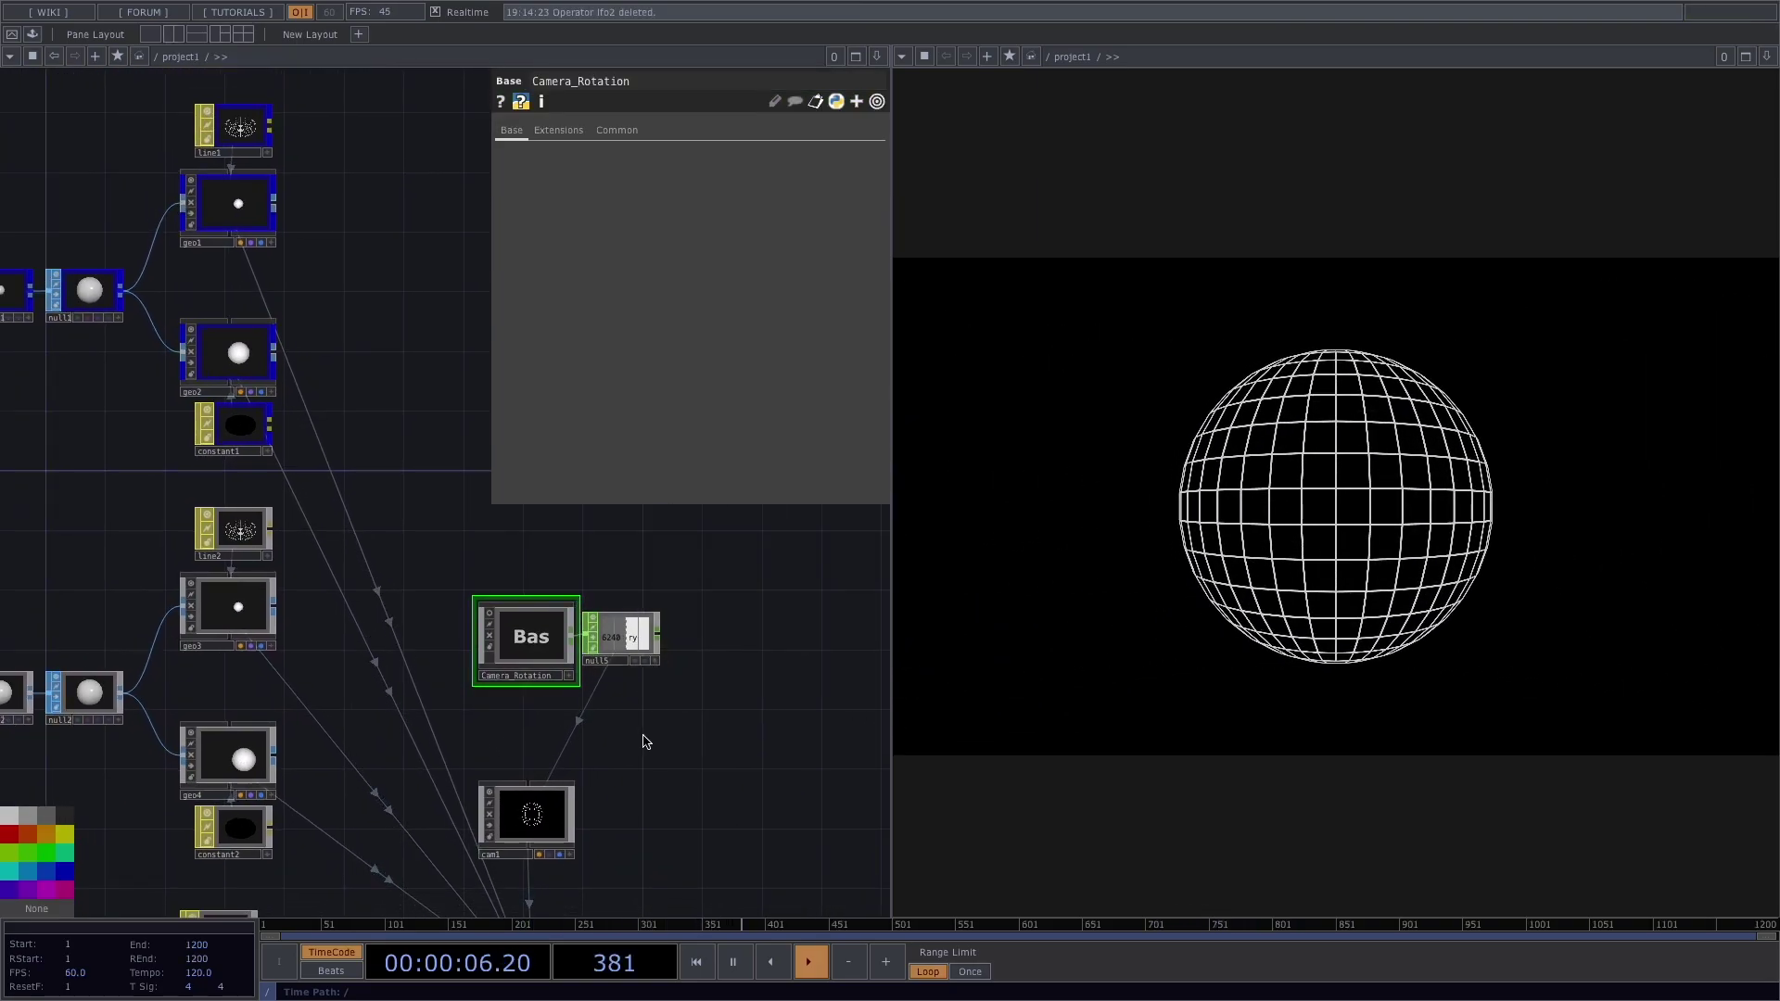
{"action": "left_click", "coordinate": [522, 808]}
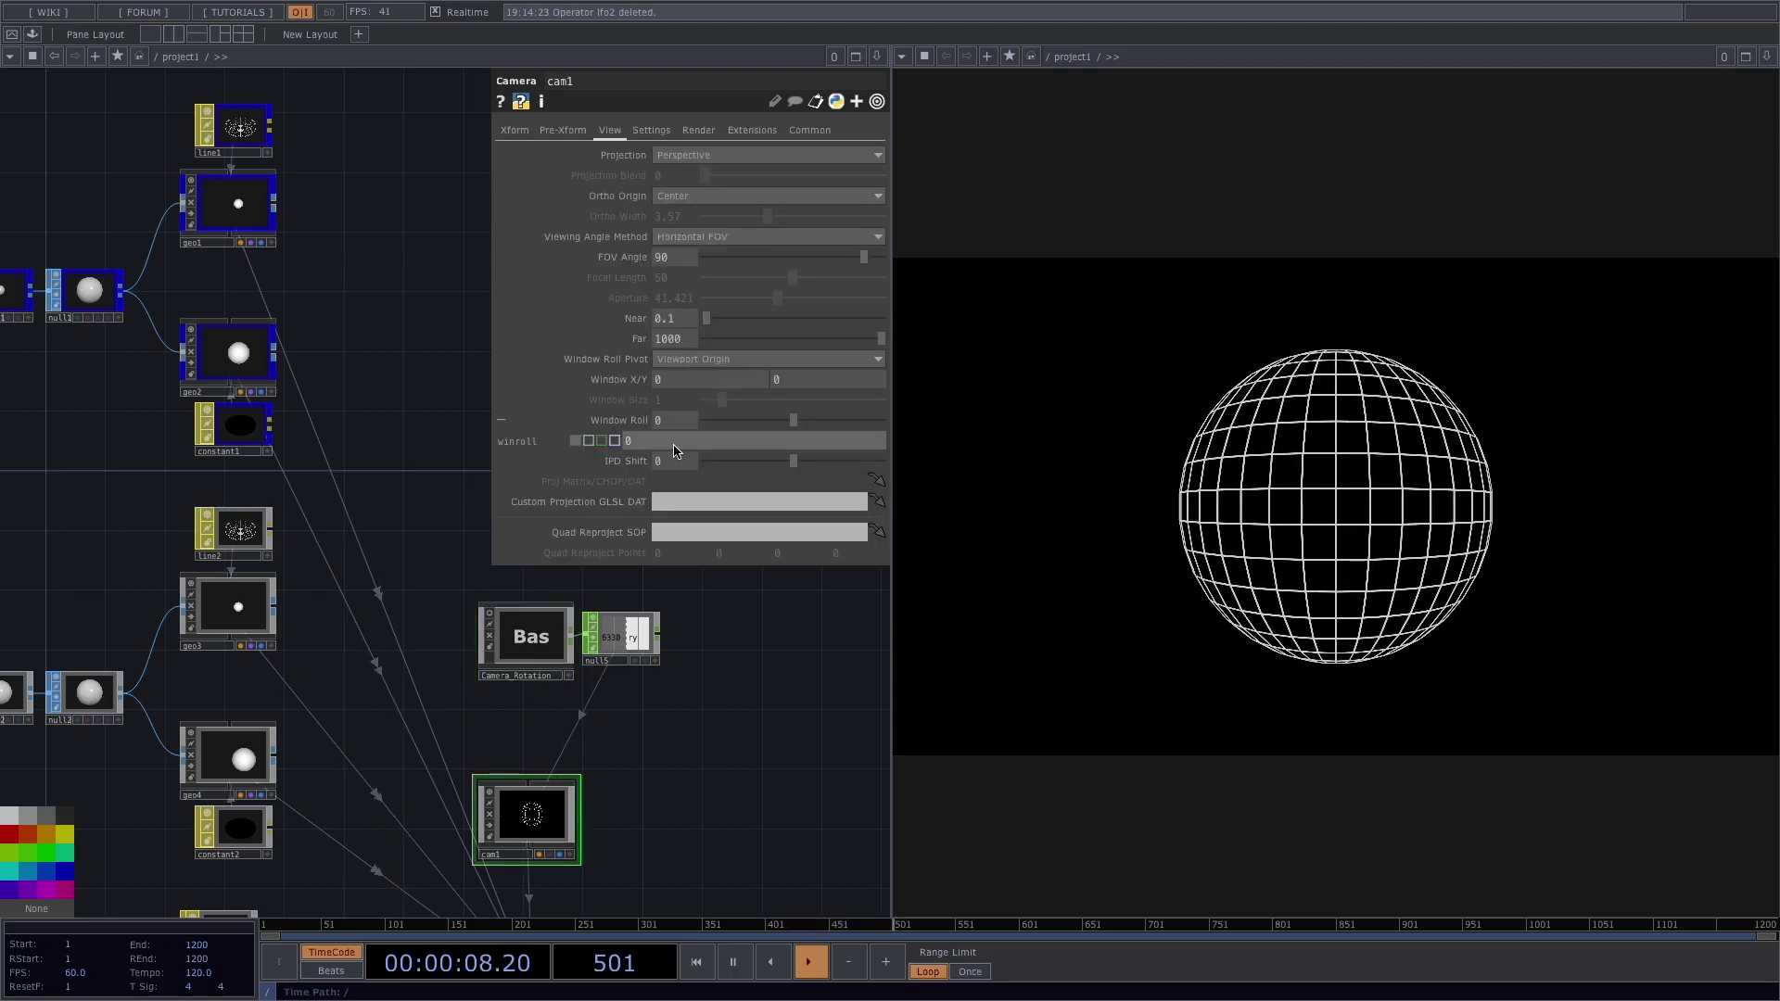
{"action": "left_click", "coordinate": [707, 238]}
{"action": "left_click", "coordinate": [713, 280]}
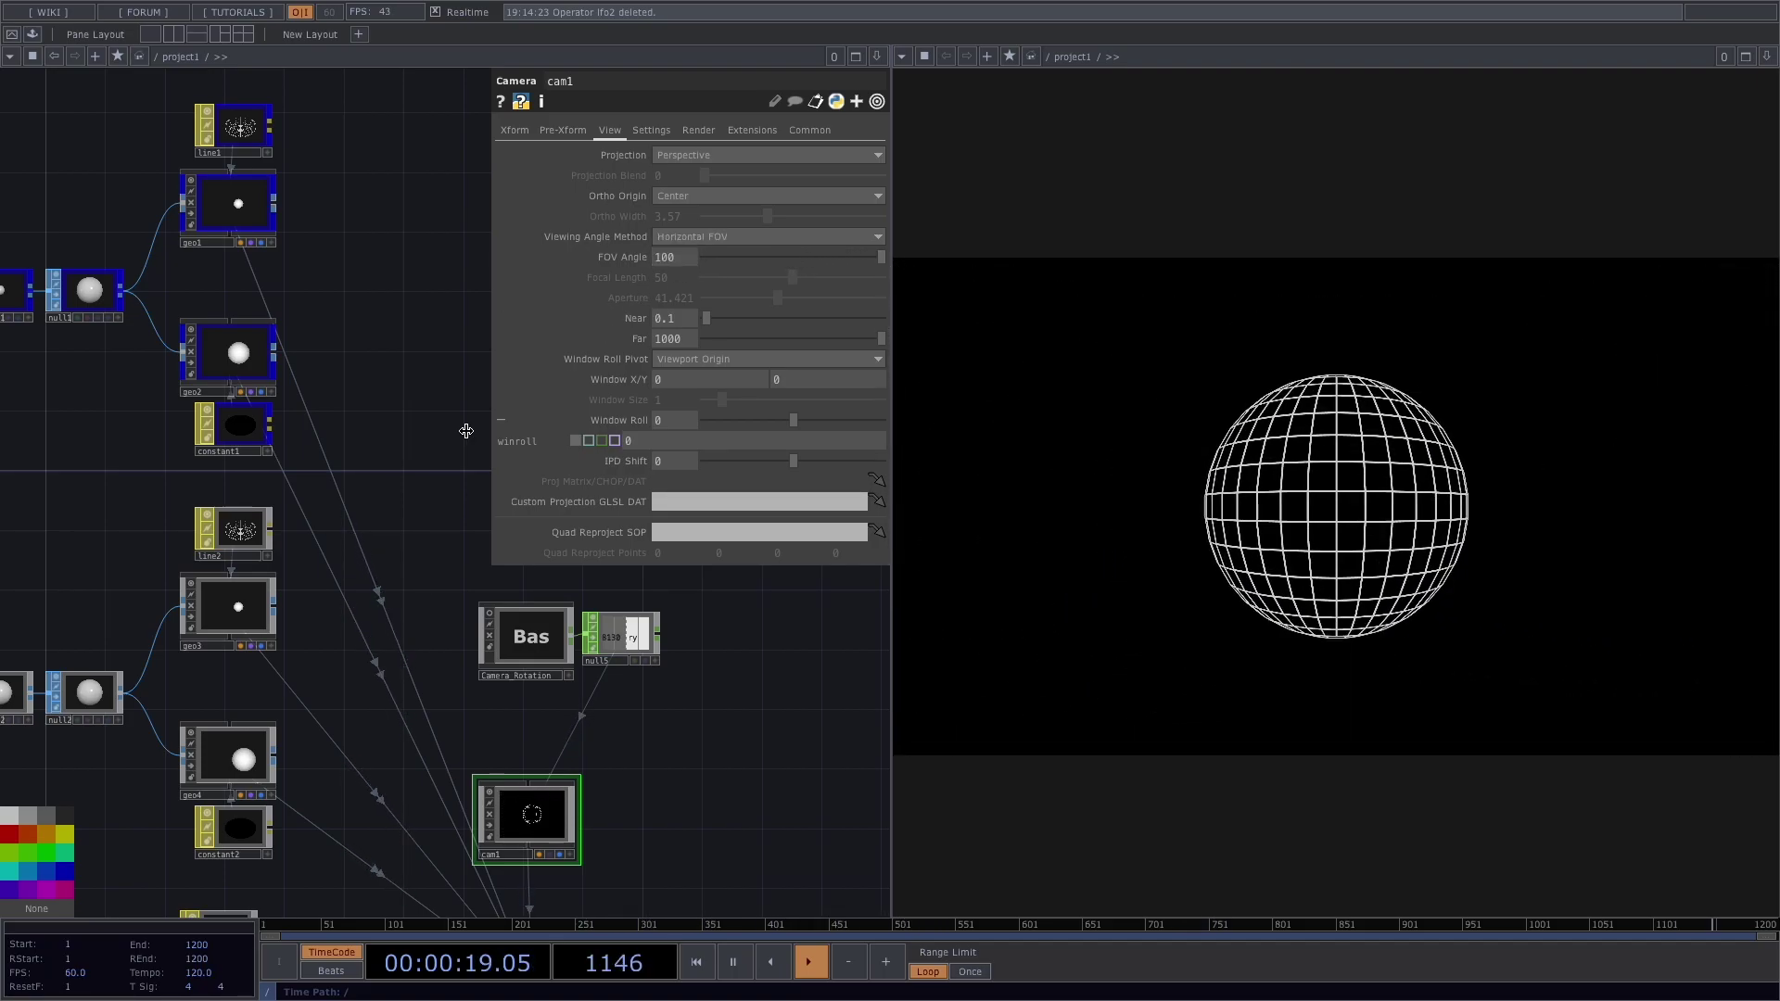
Step: Wire the outputs of the shape1 to shape4 components into the four Transform SOPs in place of the spheres
{"action": "scroll", "coordinate": [424, 435], "scroll_direction": "down", "scroll_amount": 5}
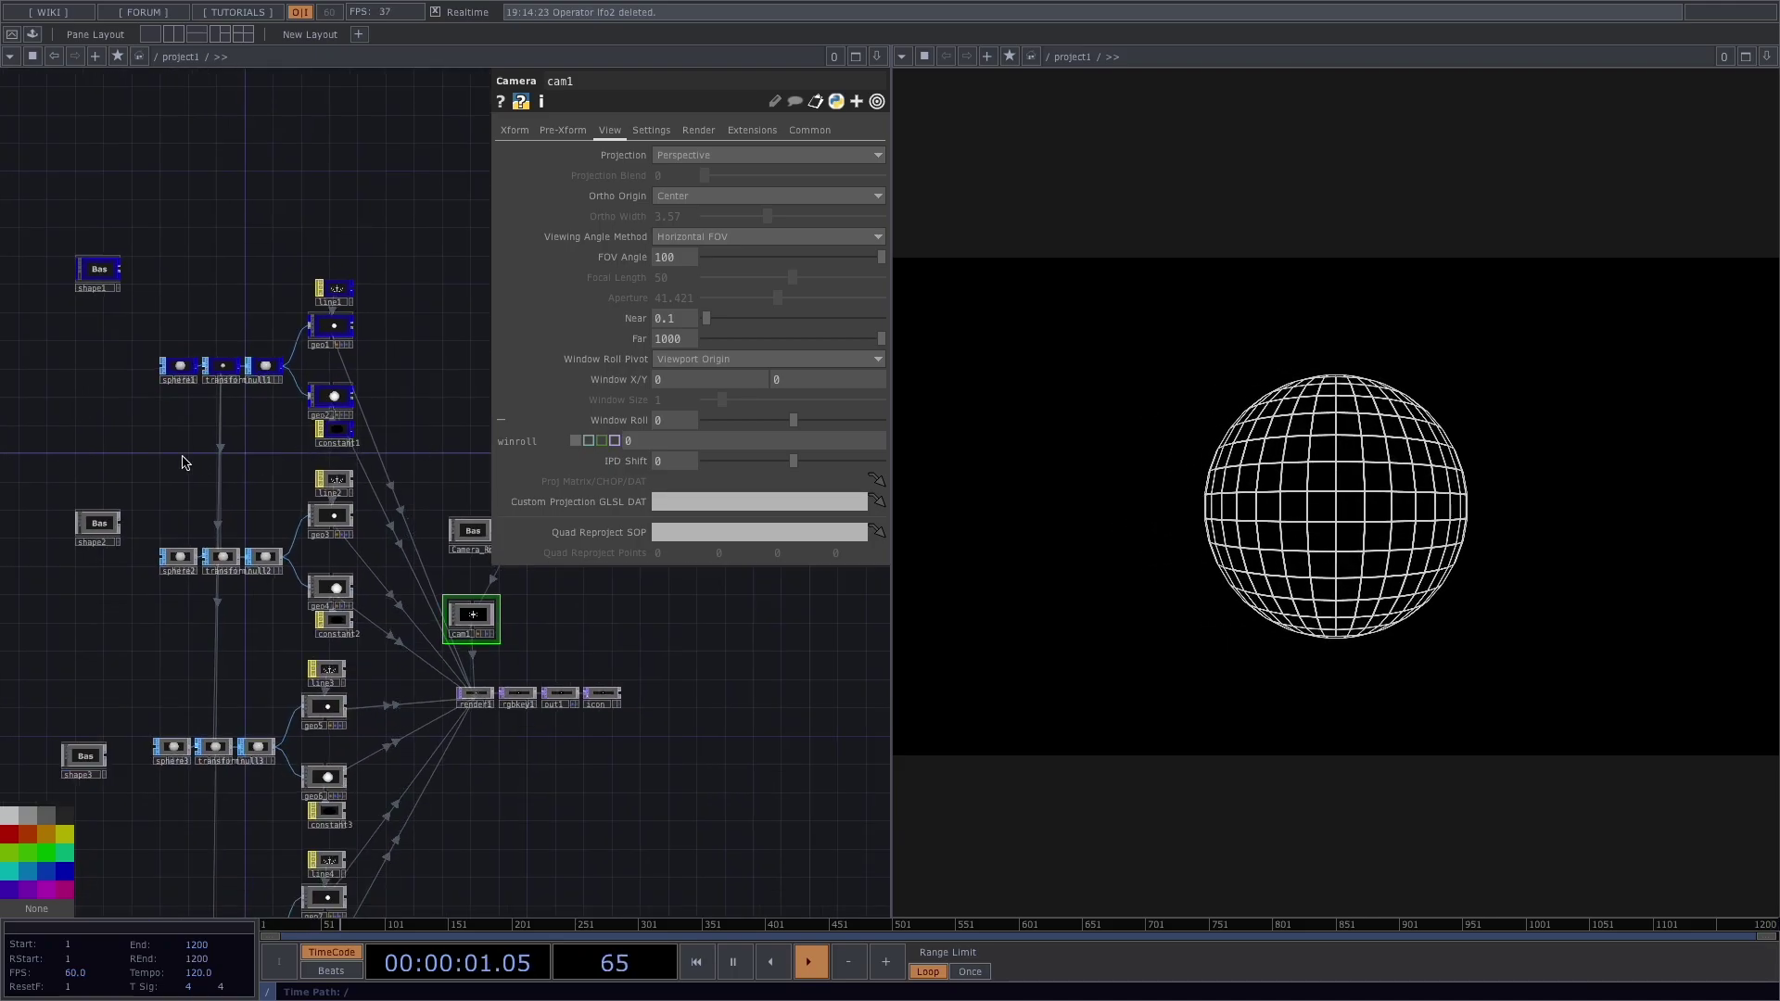
{"action": "left_click_drag", "start_coordinate": [203, 449], "coordinate": [338, 457]}
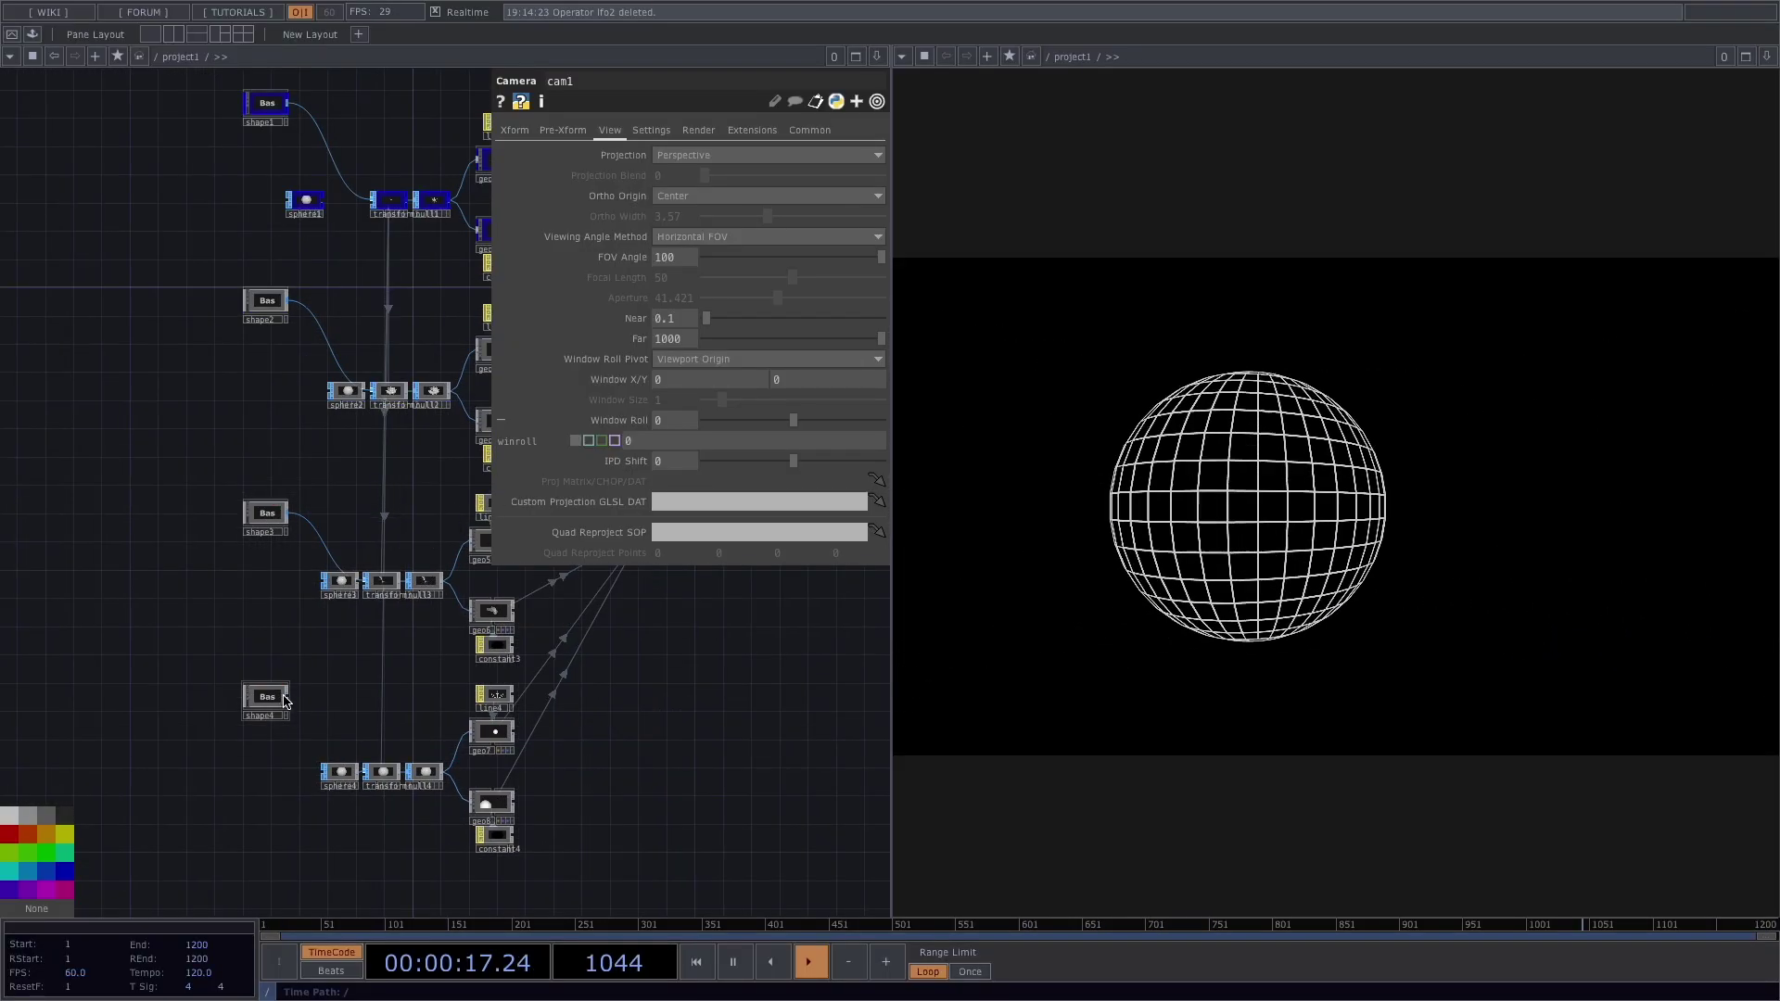
{"action": "left_click_drag", "start_coordinate": [267, 709], "coordinate": [267, 723]}
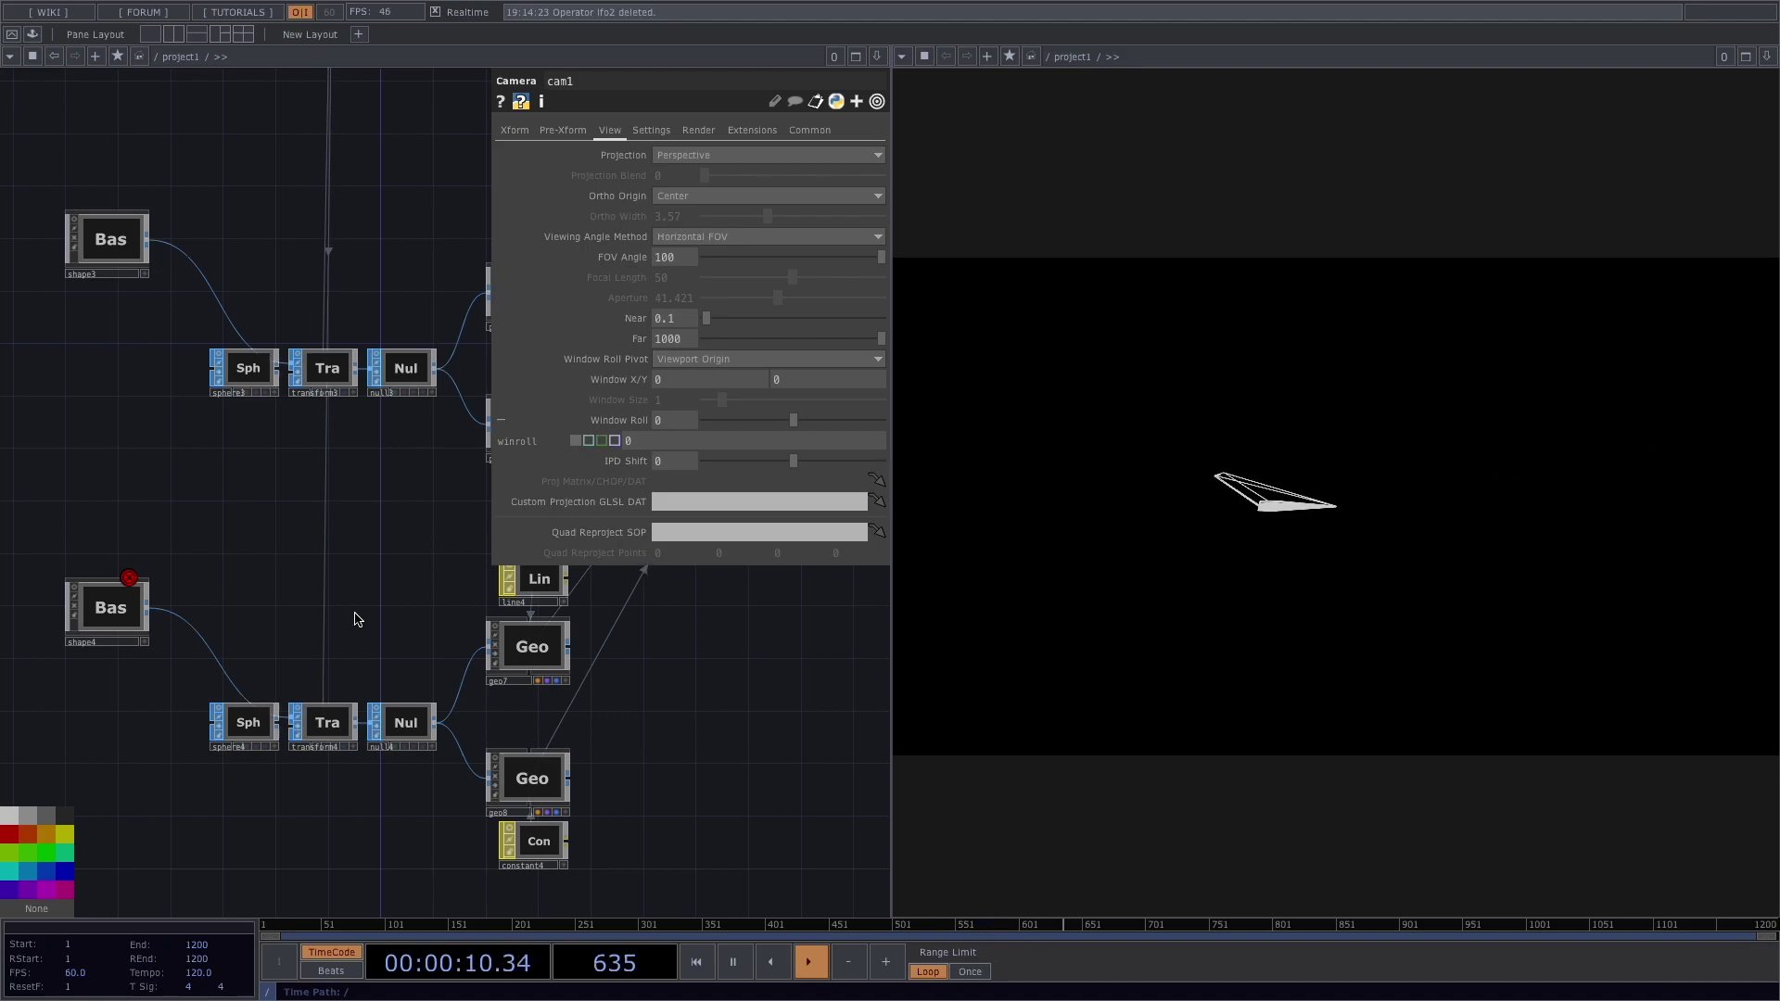
Step: Add a Screen Grab TOP in the empty area below the shape networks and open System Preferences to allow screen recording
{"action": "scroll", "coordinate": [367, 562], "scroll_direction": "down", "scroll_amount": 5}
{"action": "scroll", "coordinate": [640, 681], "scroll_direction": "down", "scroll_amount": 3}
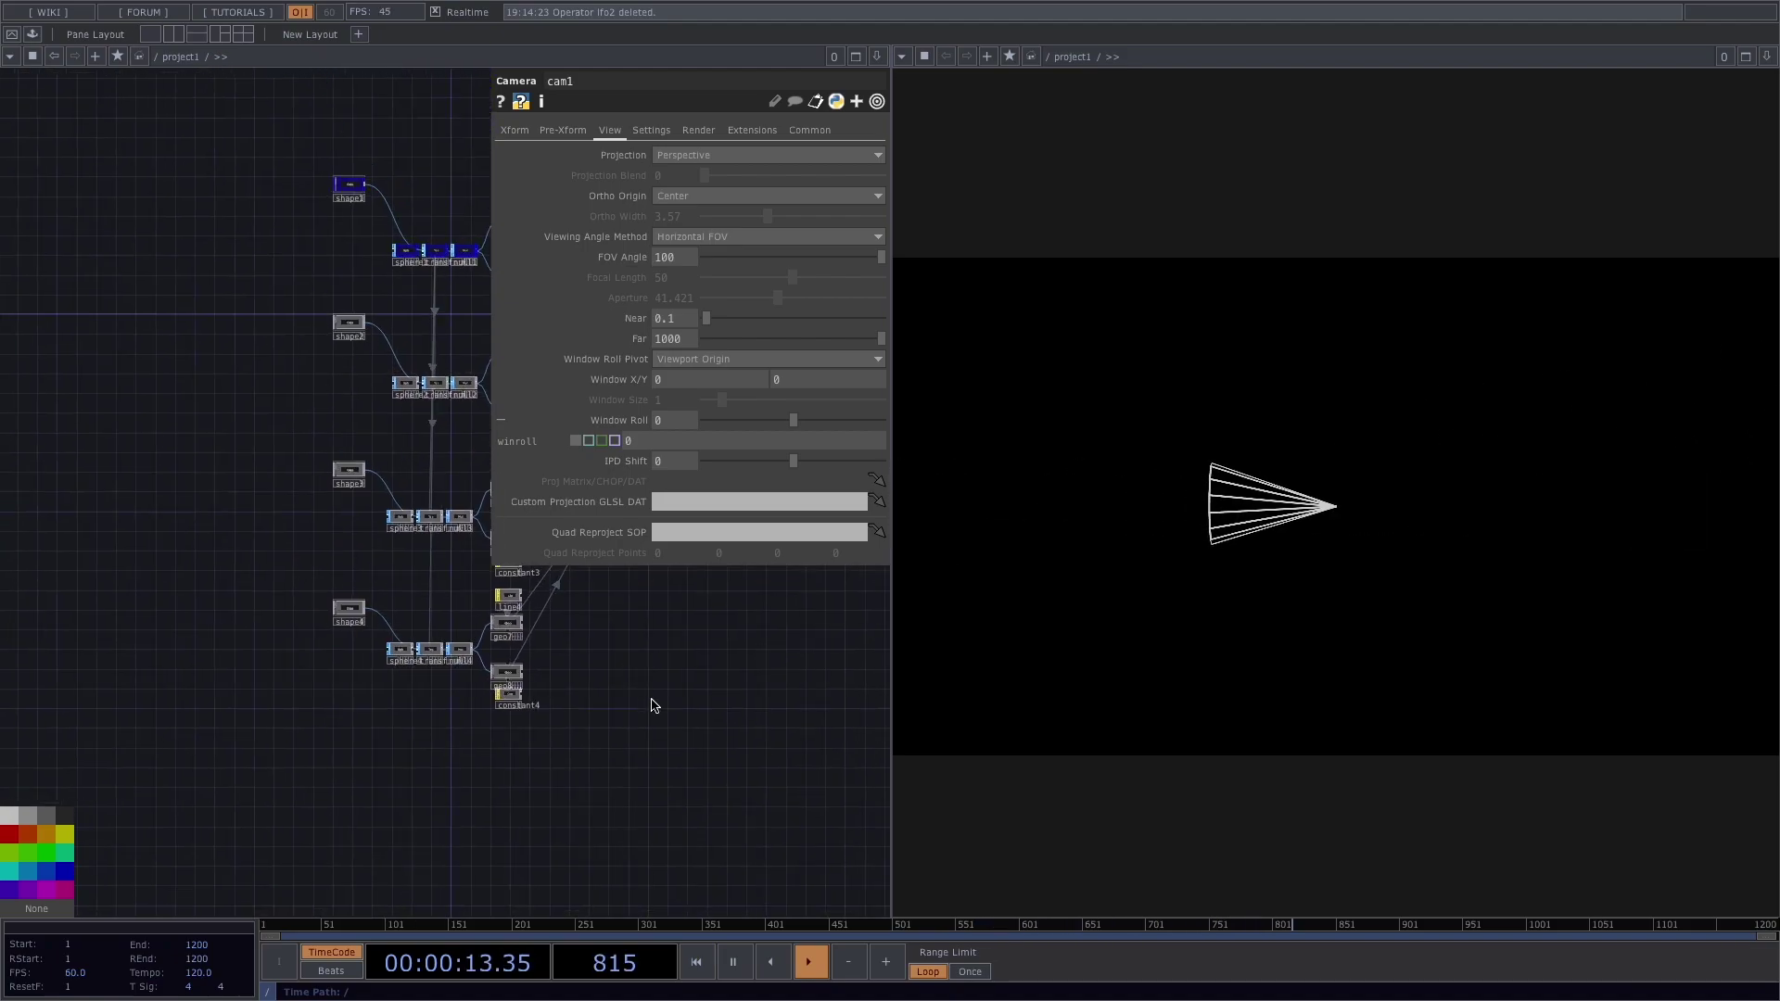
{"action": "left_click_drag", "start_coordinate": [620, 672], "coordinate": [429, 439]}
{"action": "left_click_drag", "start_coordinate": [449, 680], "coordinate": [457, 492]}
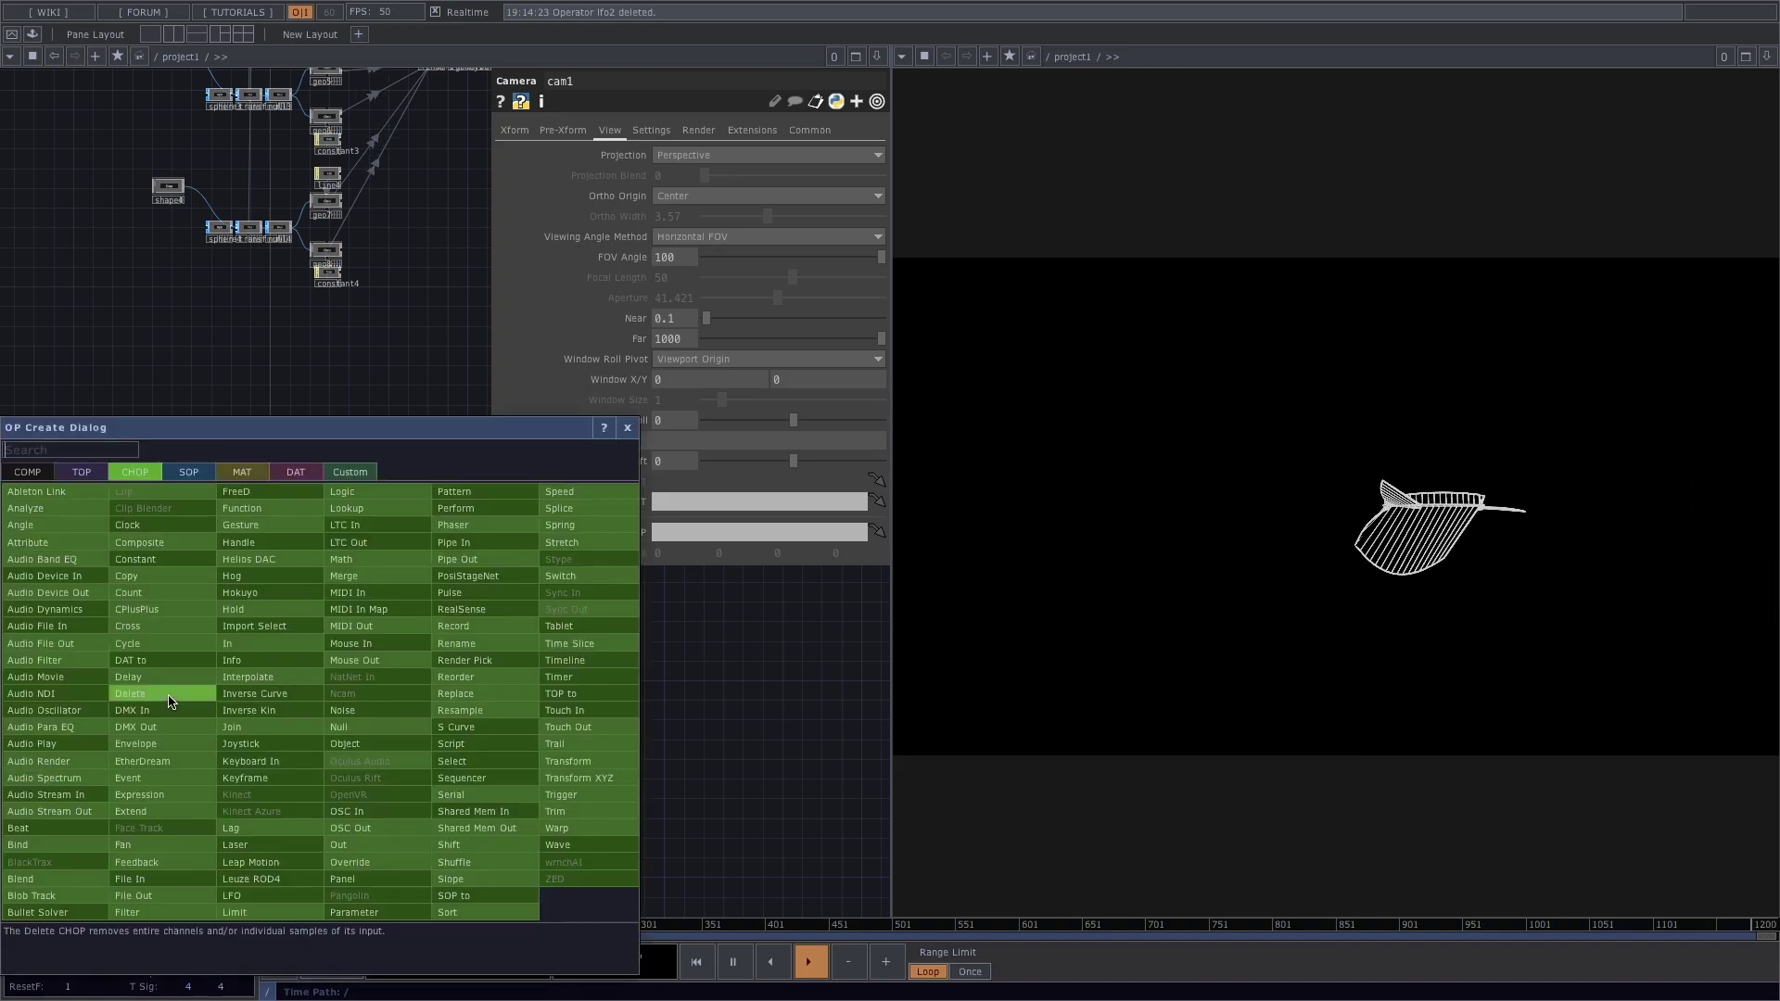
{"action": "key", "text": "Tab"}
{"action": "type", "text": "sc"}
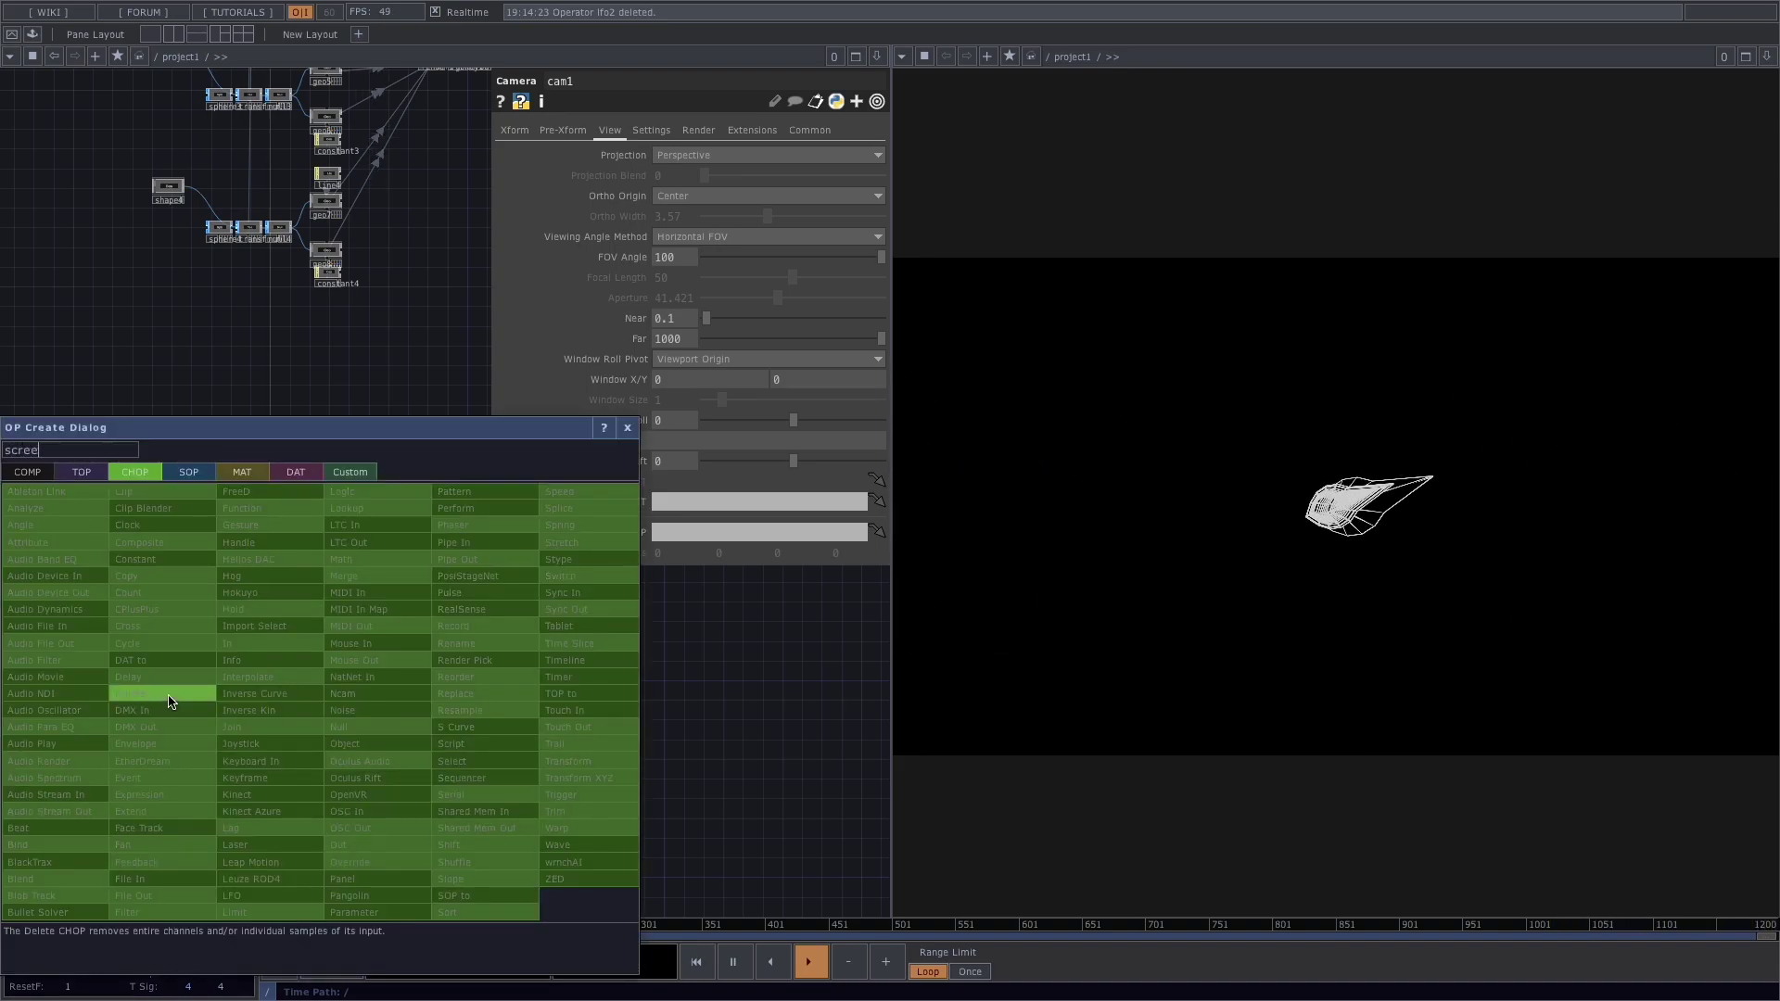
{"action": "left_click", "coordinate": [94, 474]}
{"action": "left_click", "coordinate": [414, 784]}
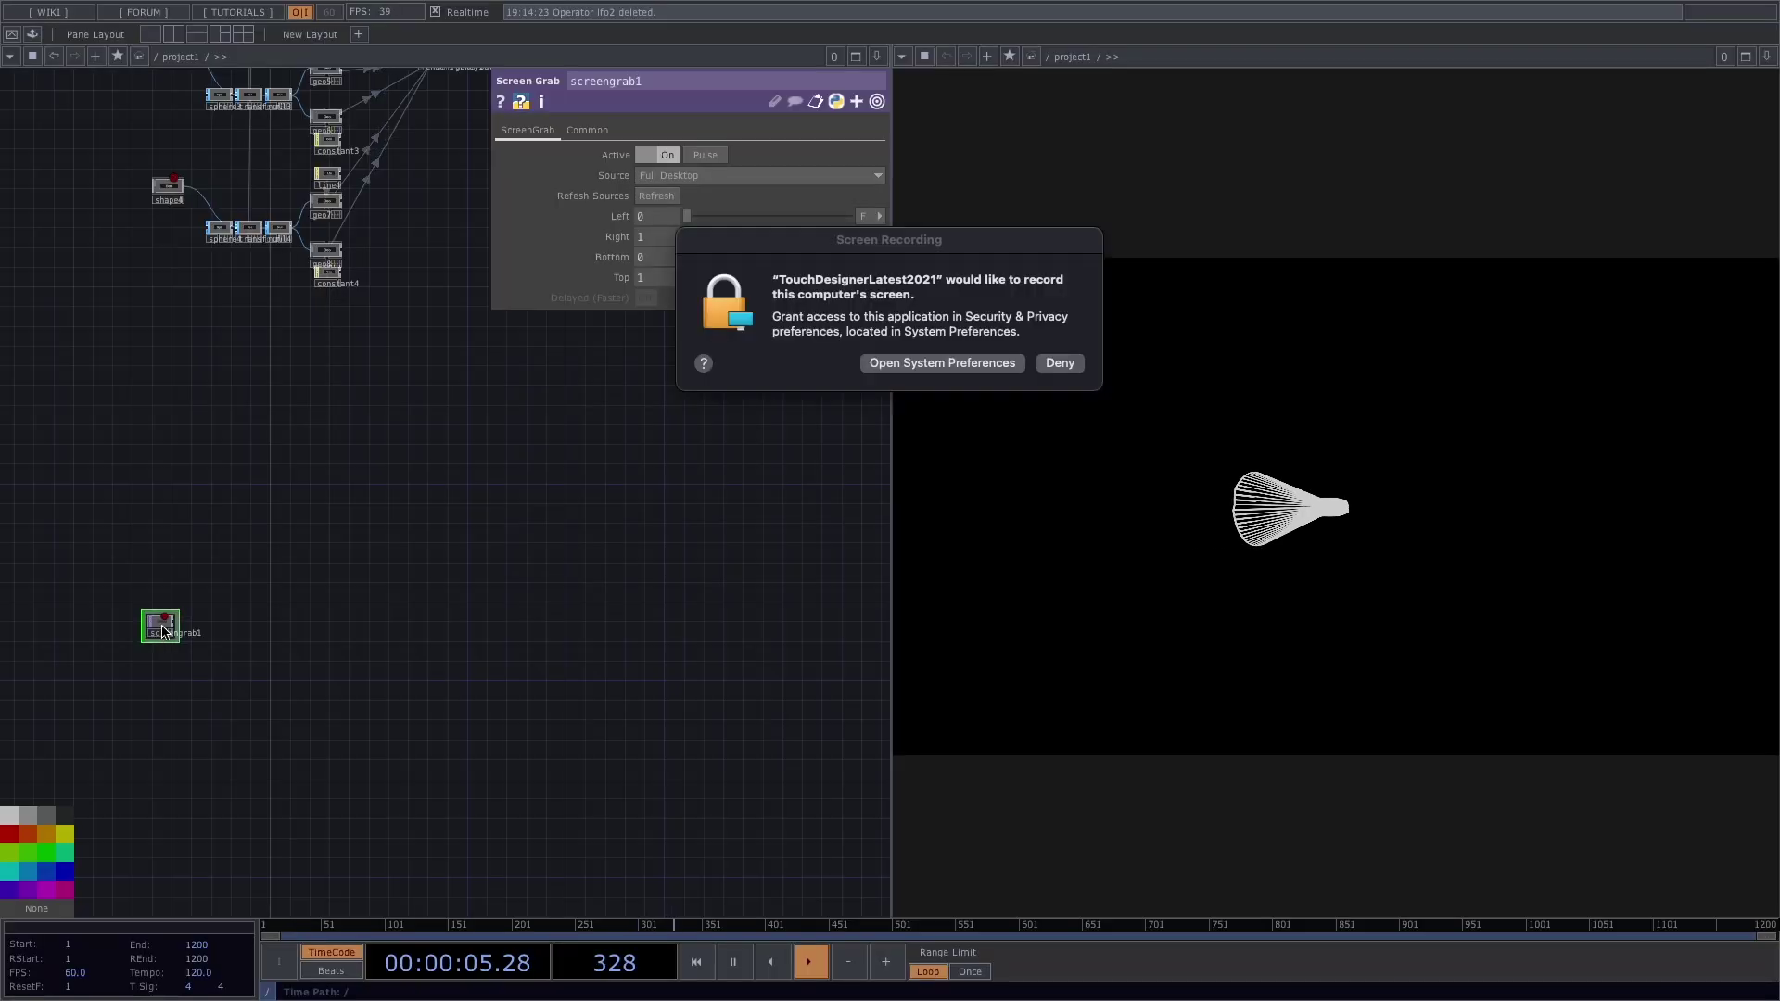
{"action": "scroll", "coordinate": [163, 632], "scroll_direction": "up", "scroll_amount": 4}
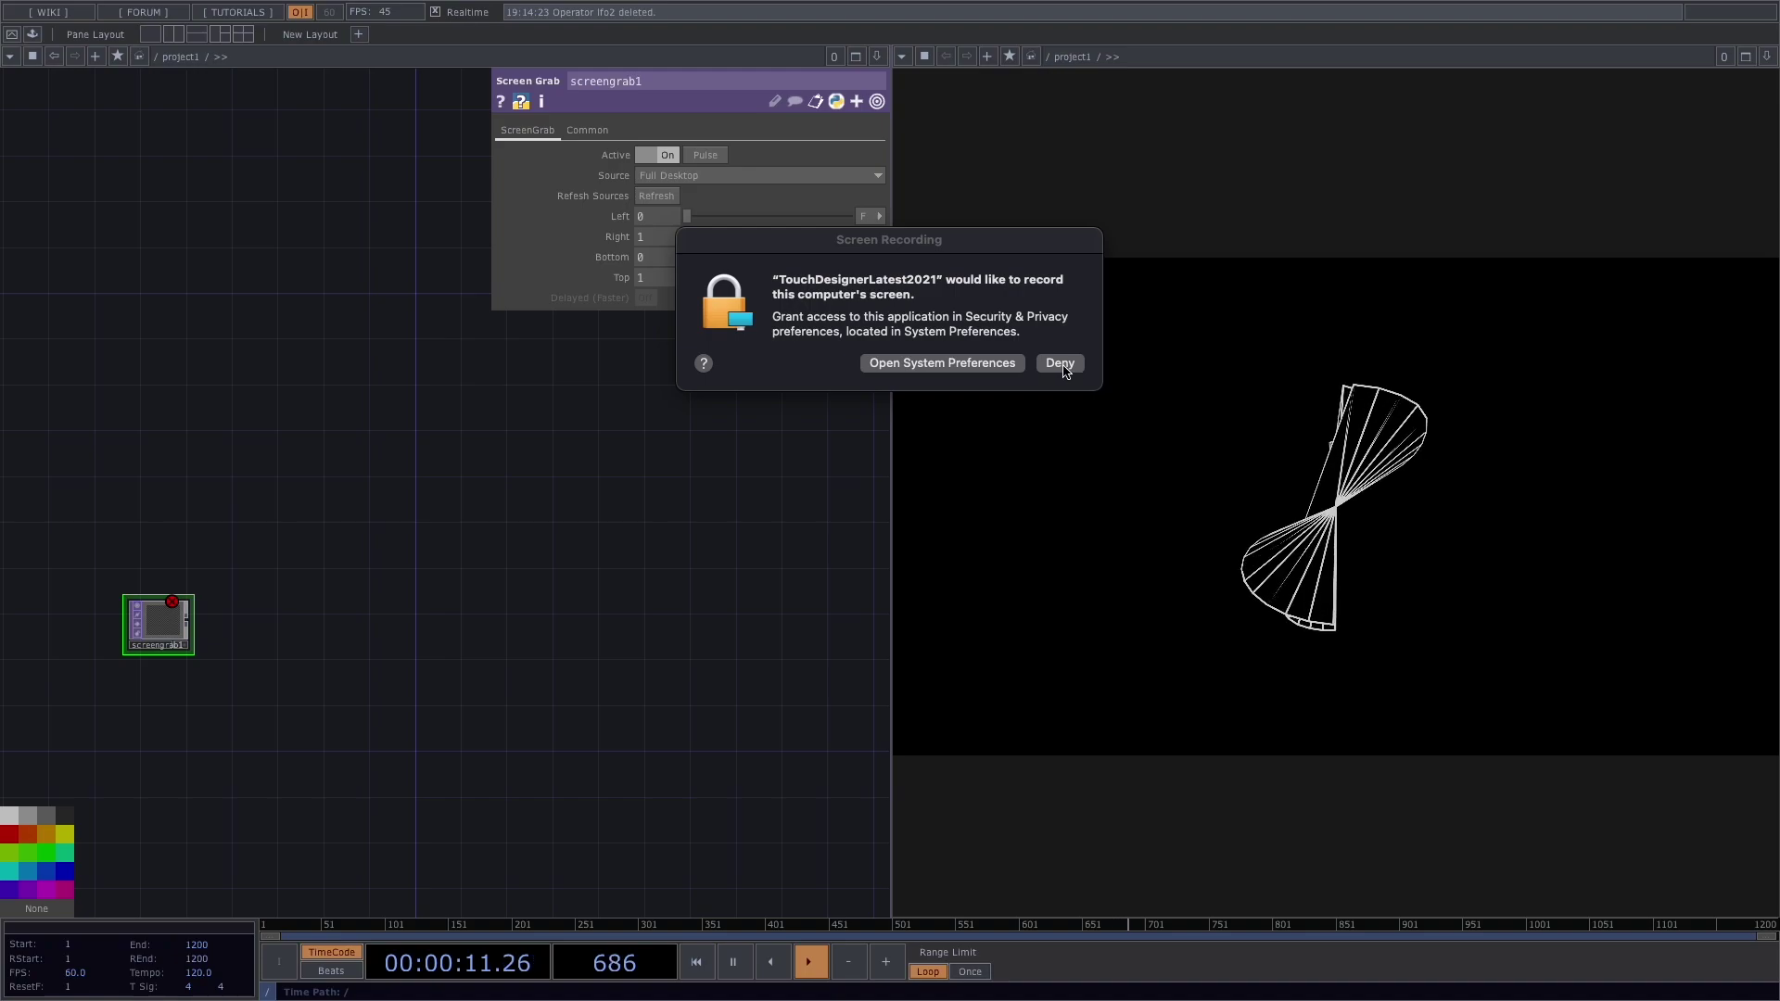
{"action": "left_click", "coordinate": [987, 367]}
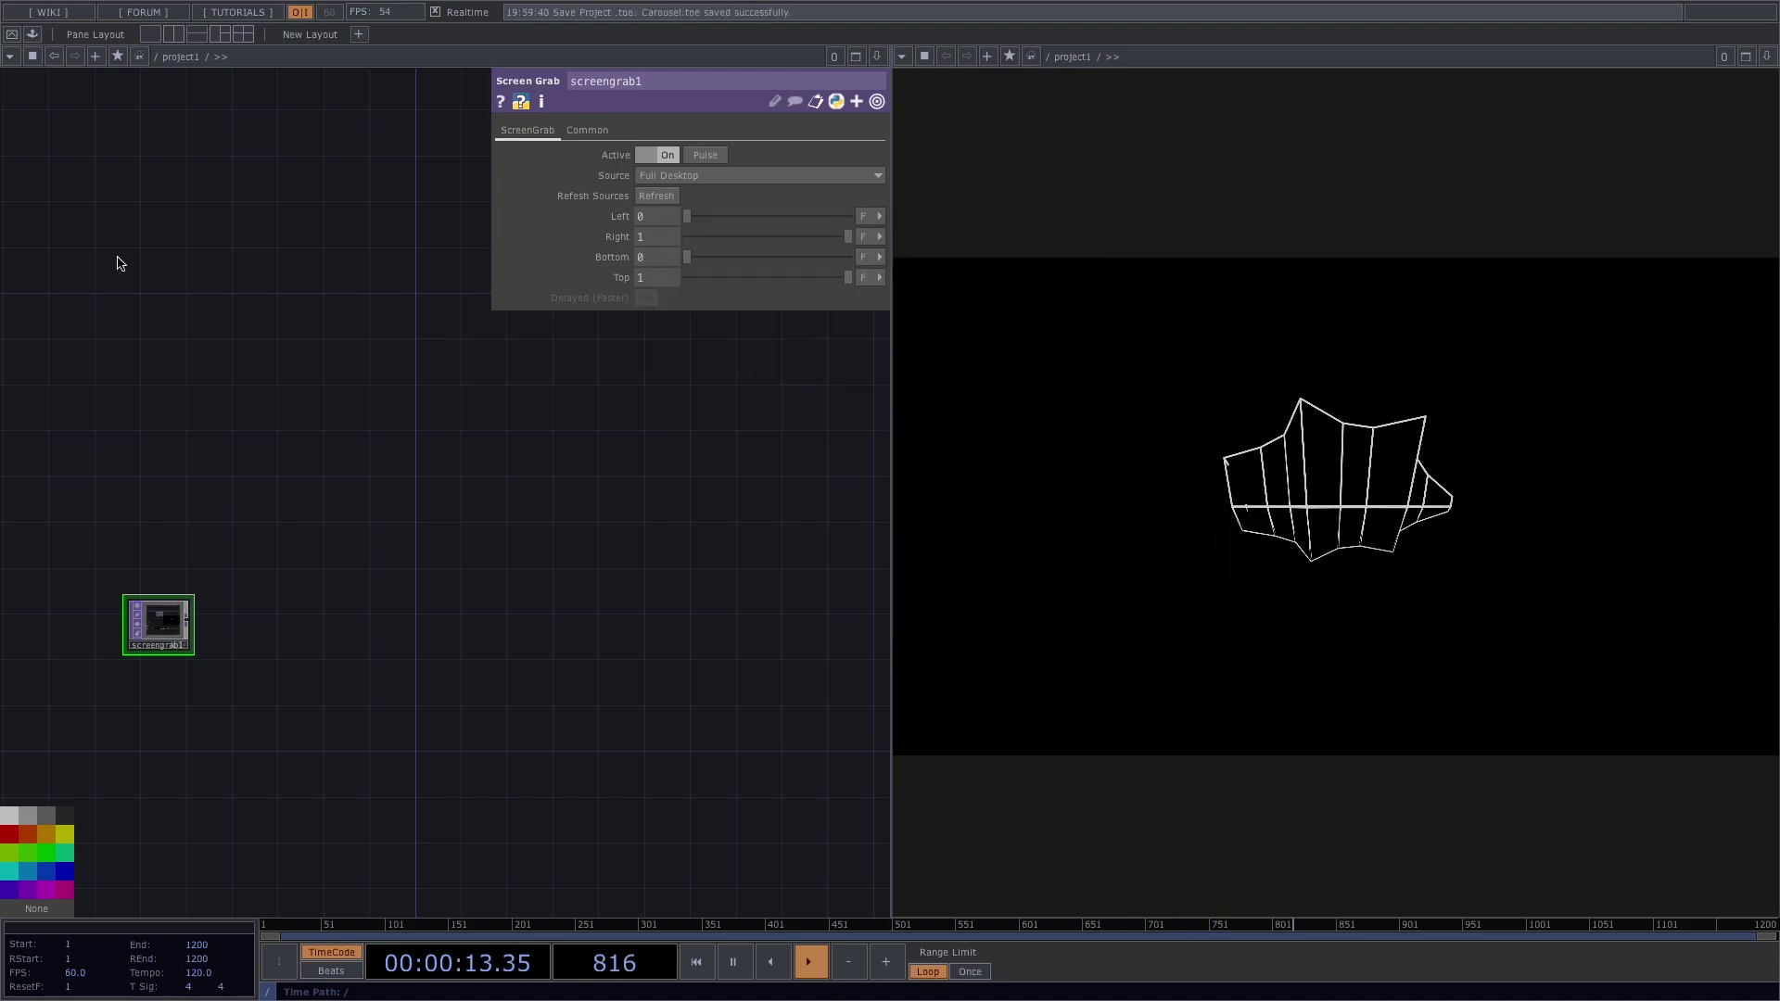
Step: Append a Threshold TOP to the output of screengrab1 and inspect its thresholded image up close
{"action": "scroll", "coordinate": [151, 630], "scroll_direction": "down", "scroll_amount": 3}
{"action": "scroll", "coordinate": [151, 629], "scroll_direction": "up", "scroll_amount": 6}
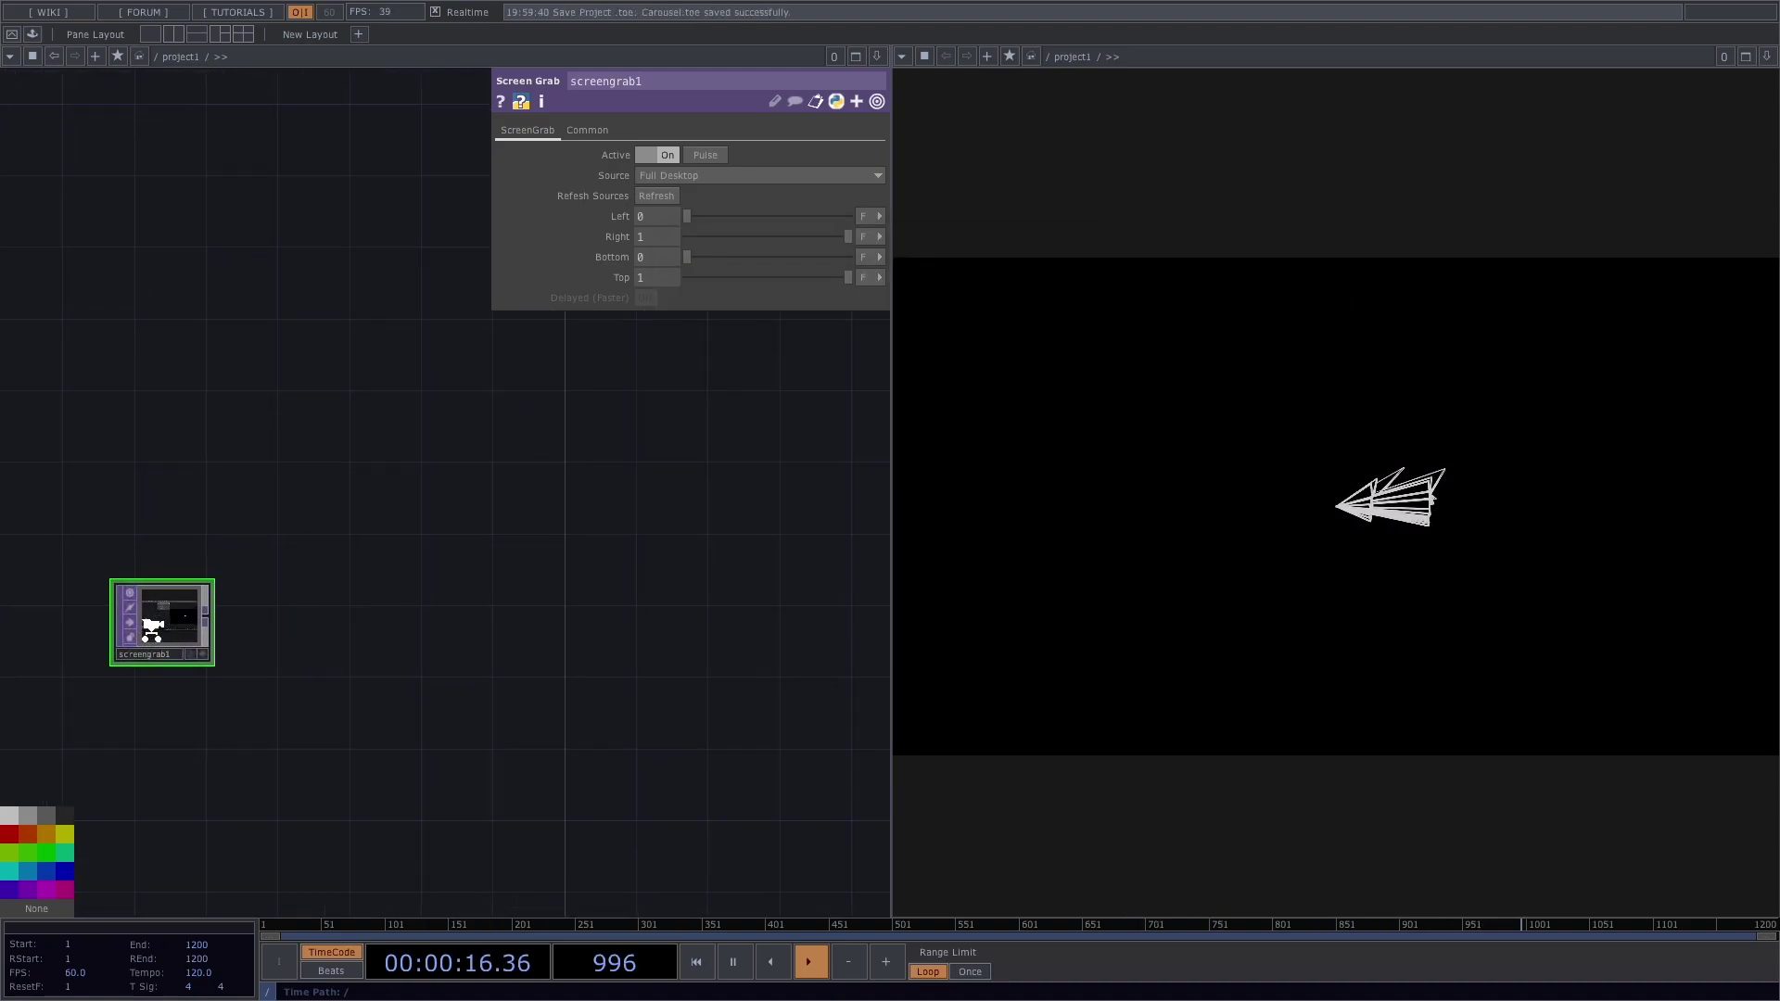
{"action": "scroll", "coordinate": [151, 629], "scroll_direction": "up", "scroll_amount": 5}
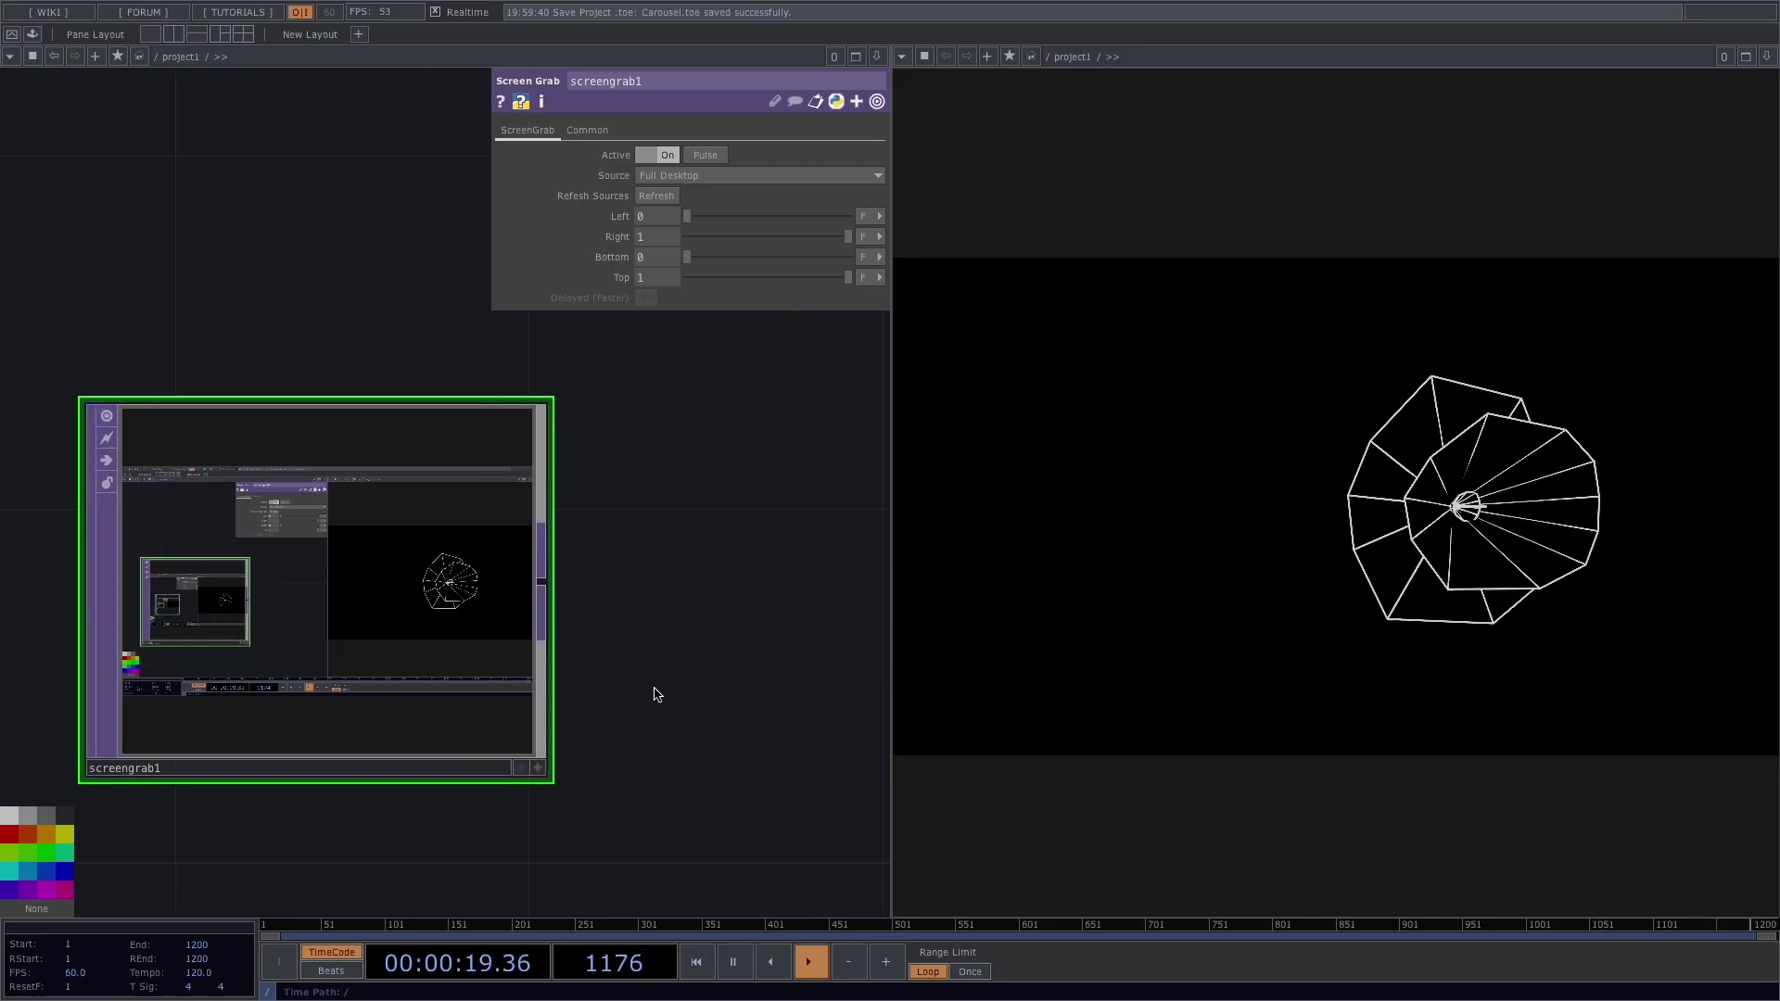
{"action": "scroll", "coordinate": [689, 610], "scroll_direction": "up", "scroll_amount": 1}
{"action": "scroll", "coordinate": [688, 608], "scroll_direction": "down", "scroll_amount": 3}
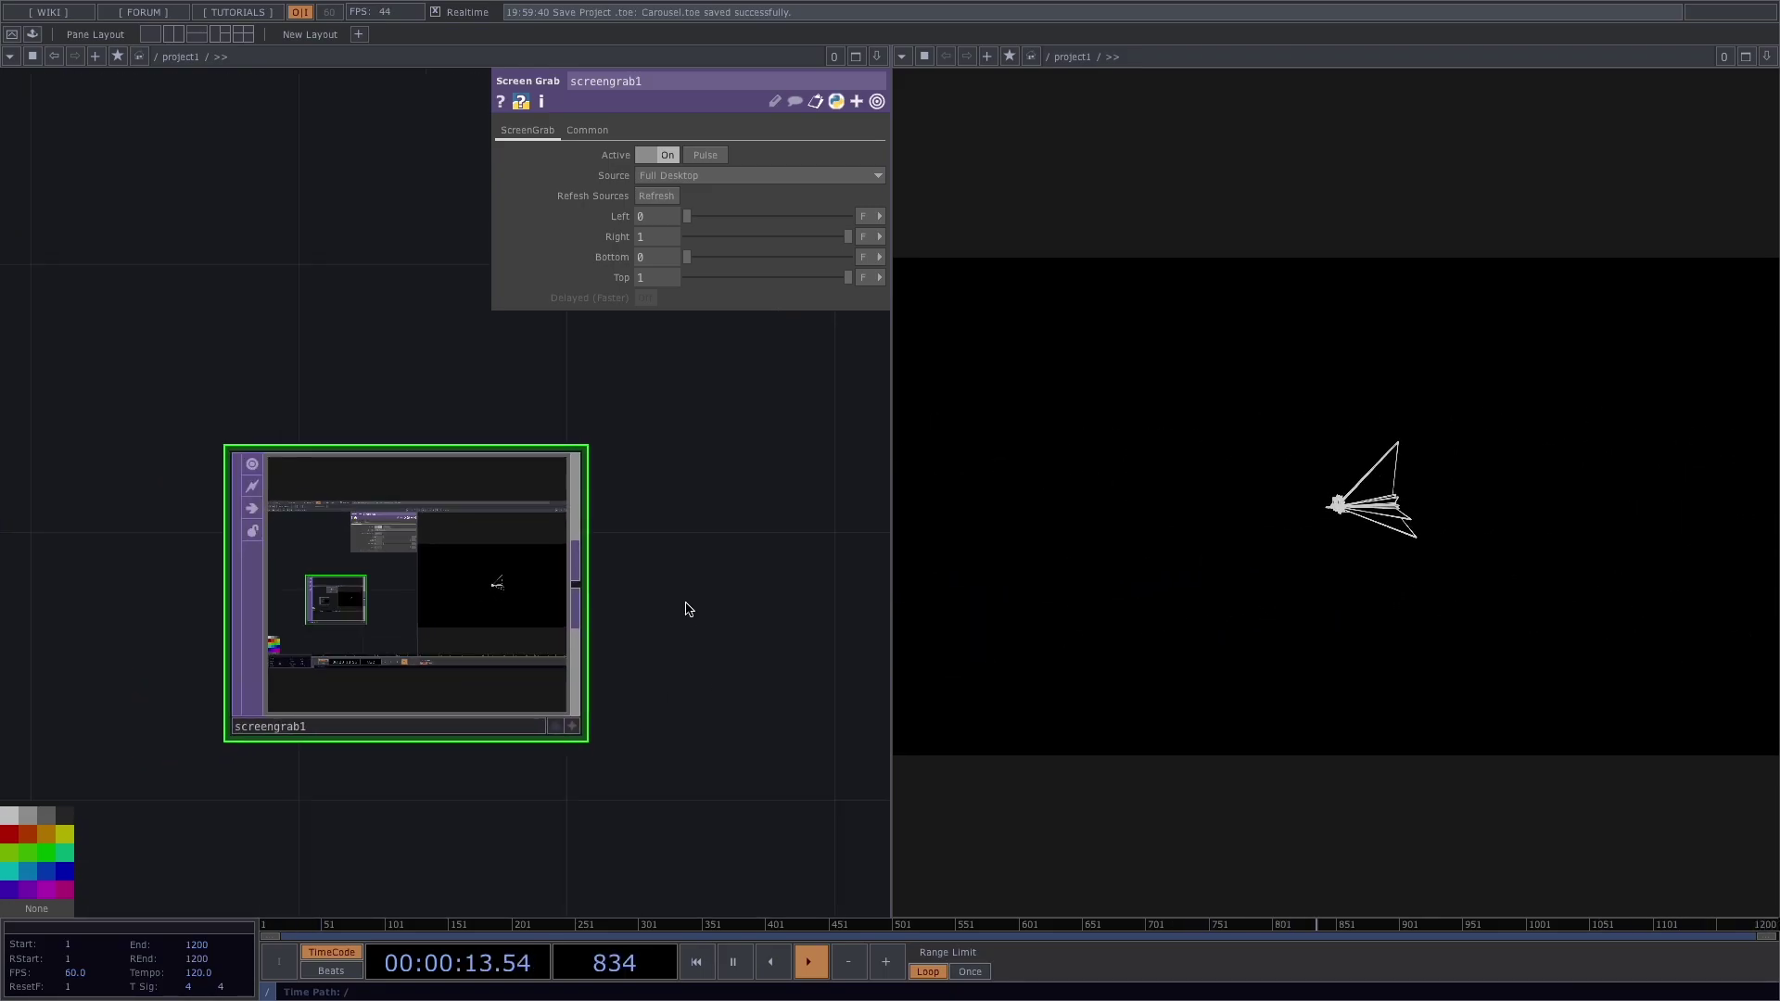
{"action": "left_click_drag", "start_coordinate": [660, 605], "coordinate": [547, 600]}
{"action": "key", "text": "Tab"}
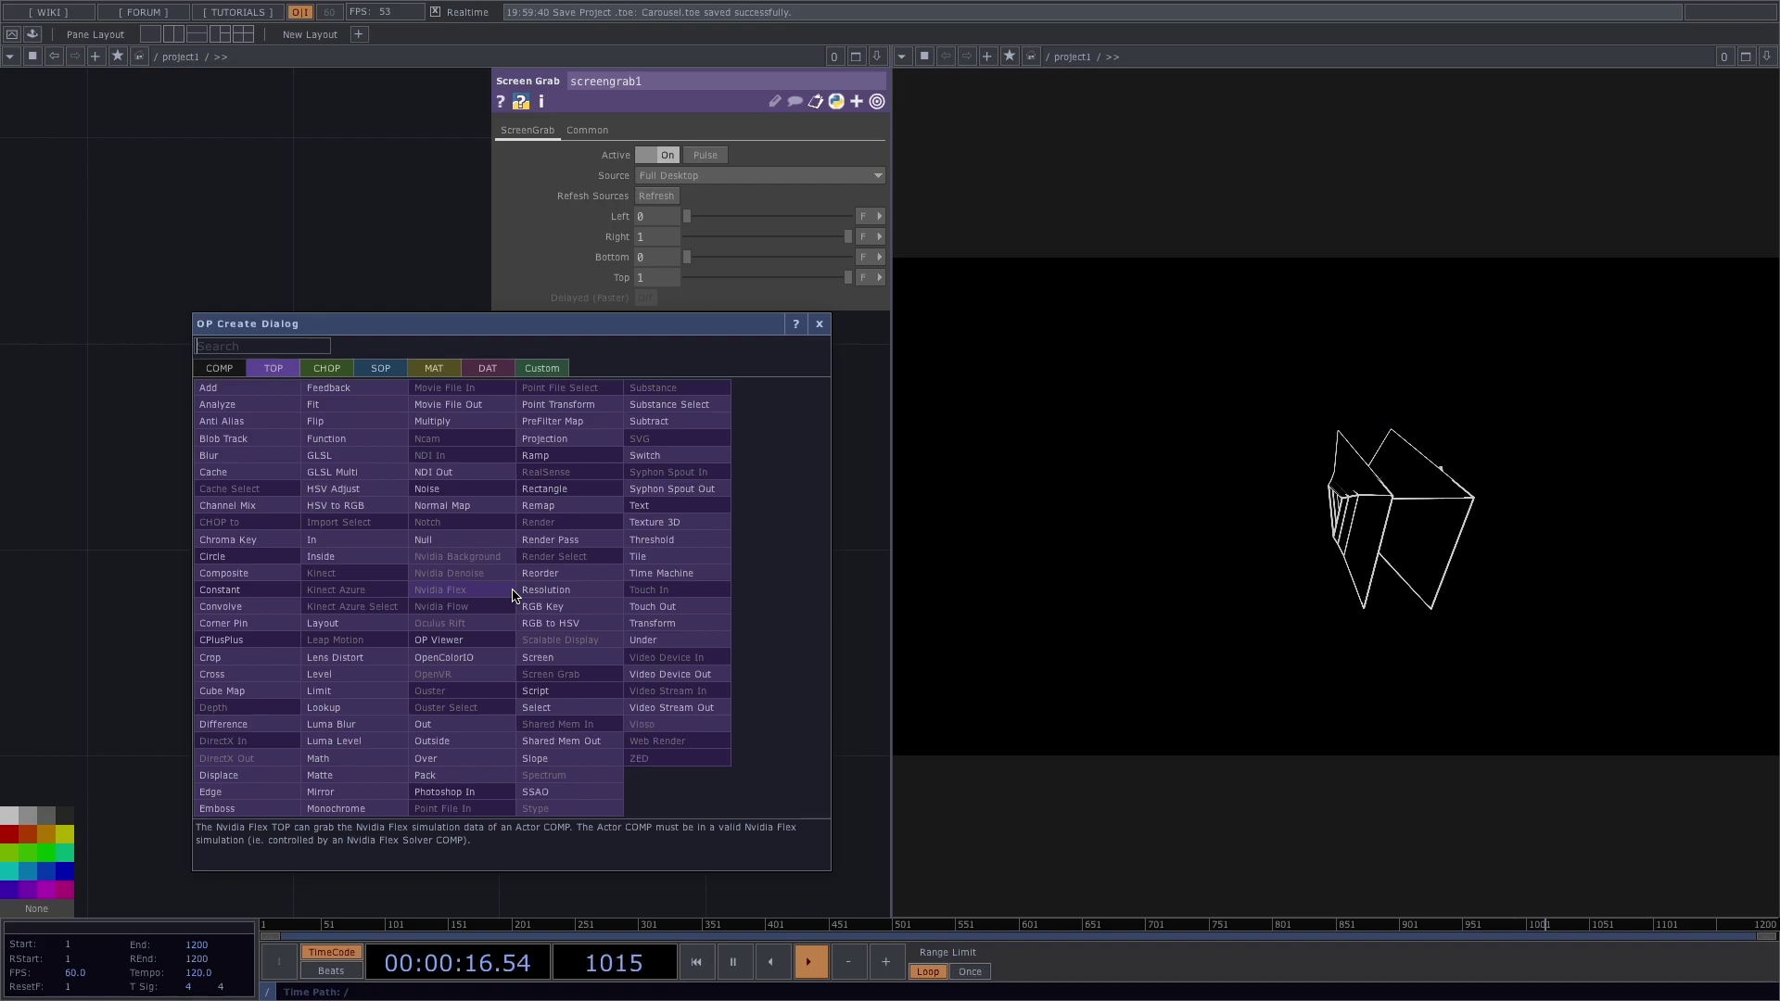
{"action": "left_click", "coordinate": [682, 542]}
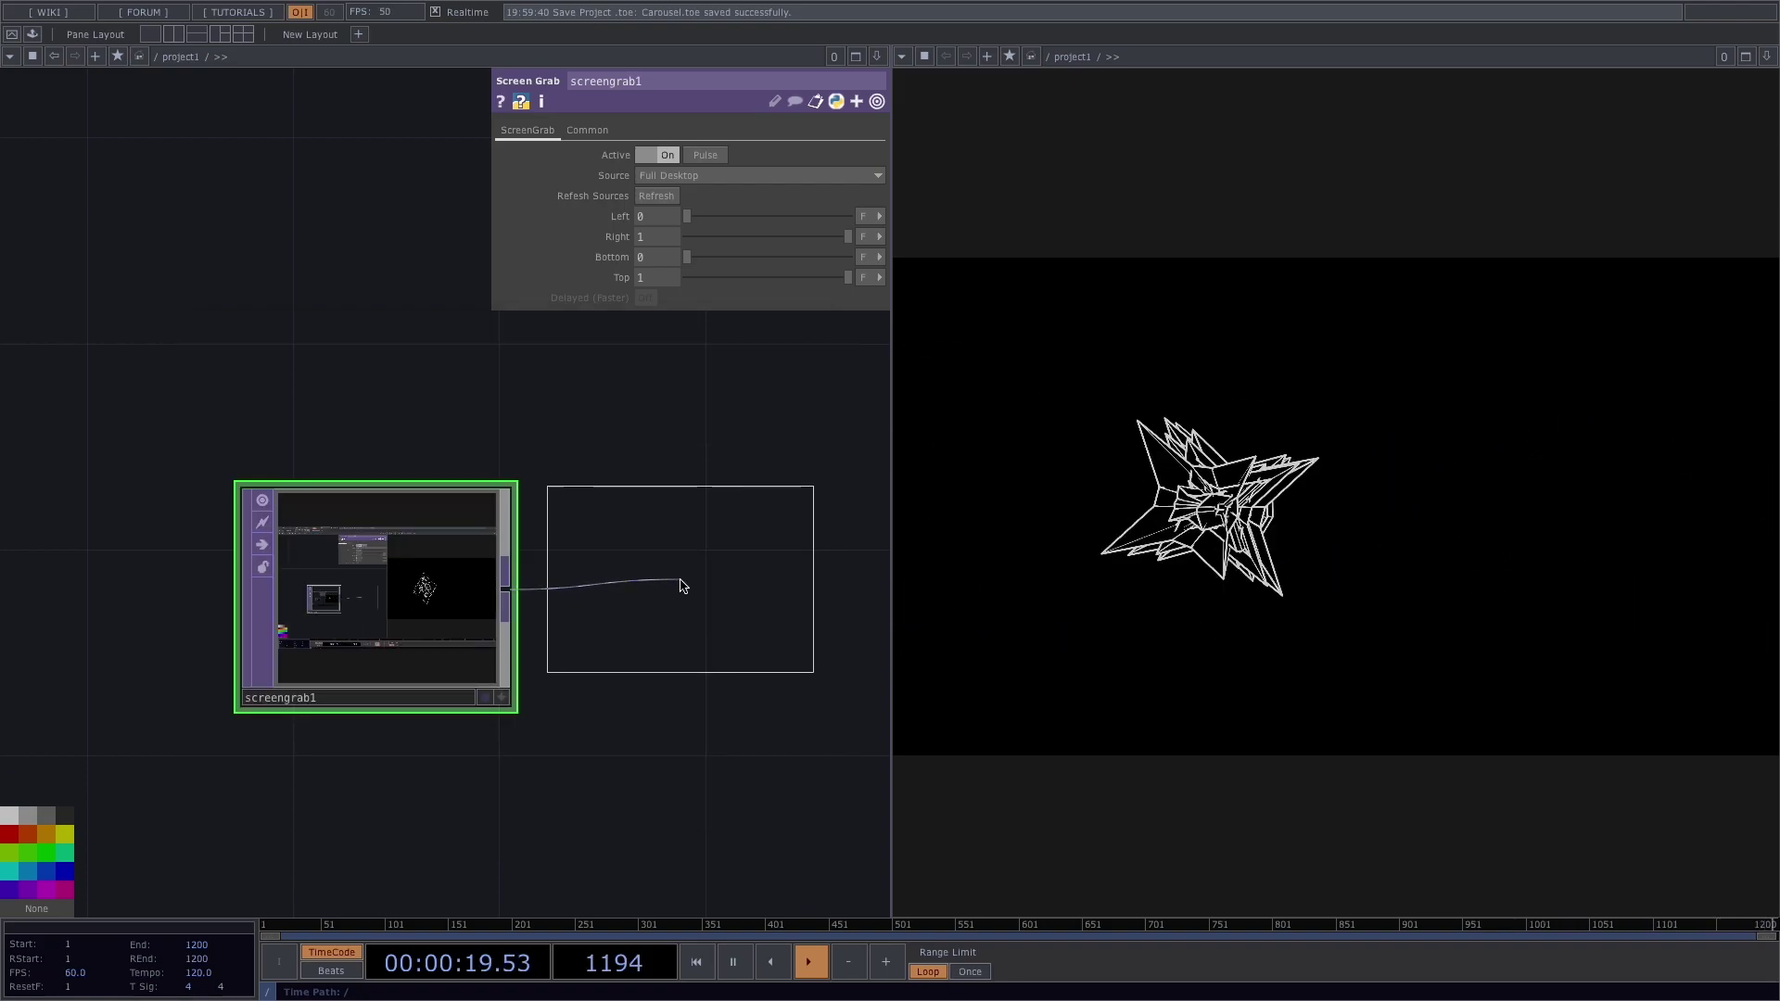
{"action": "left_click", "coordinate": [683, 586]}
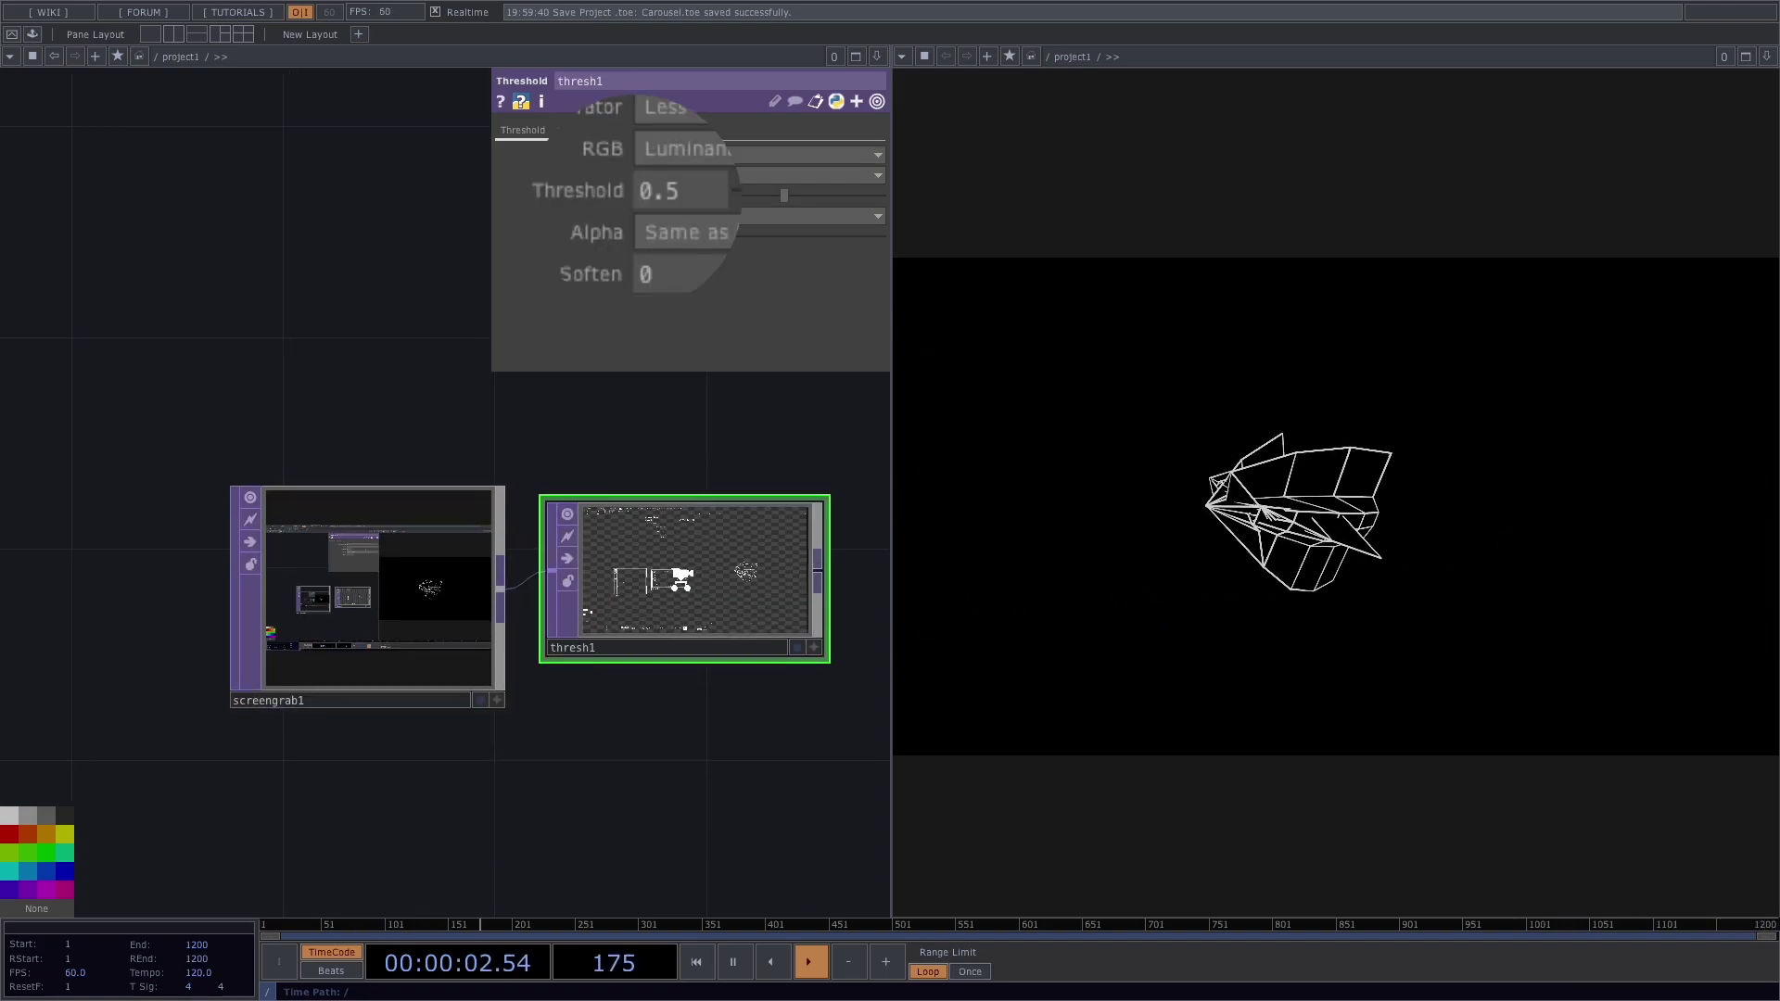
{"action": "scroll", "coordinate": [682, 586], "scroll_direction": "up", "scroll_amount": 5}
{"action": "scroll", "coordinate": [679, 575], "scroll_direction": "up", "scroll_amount": 3}
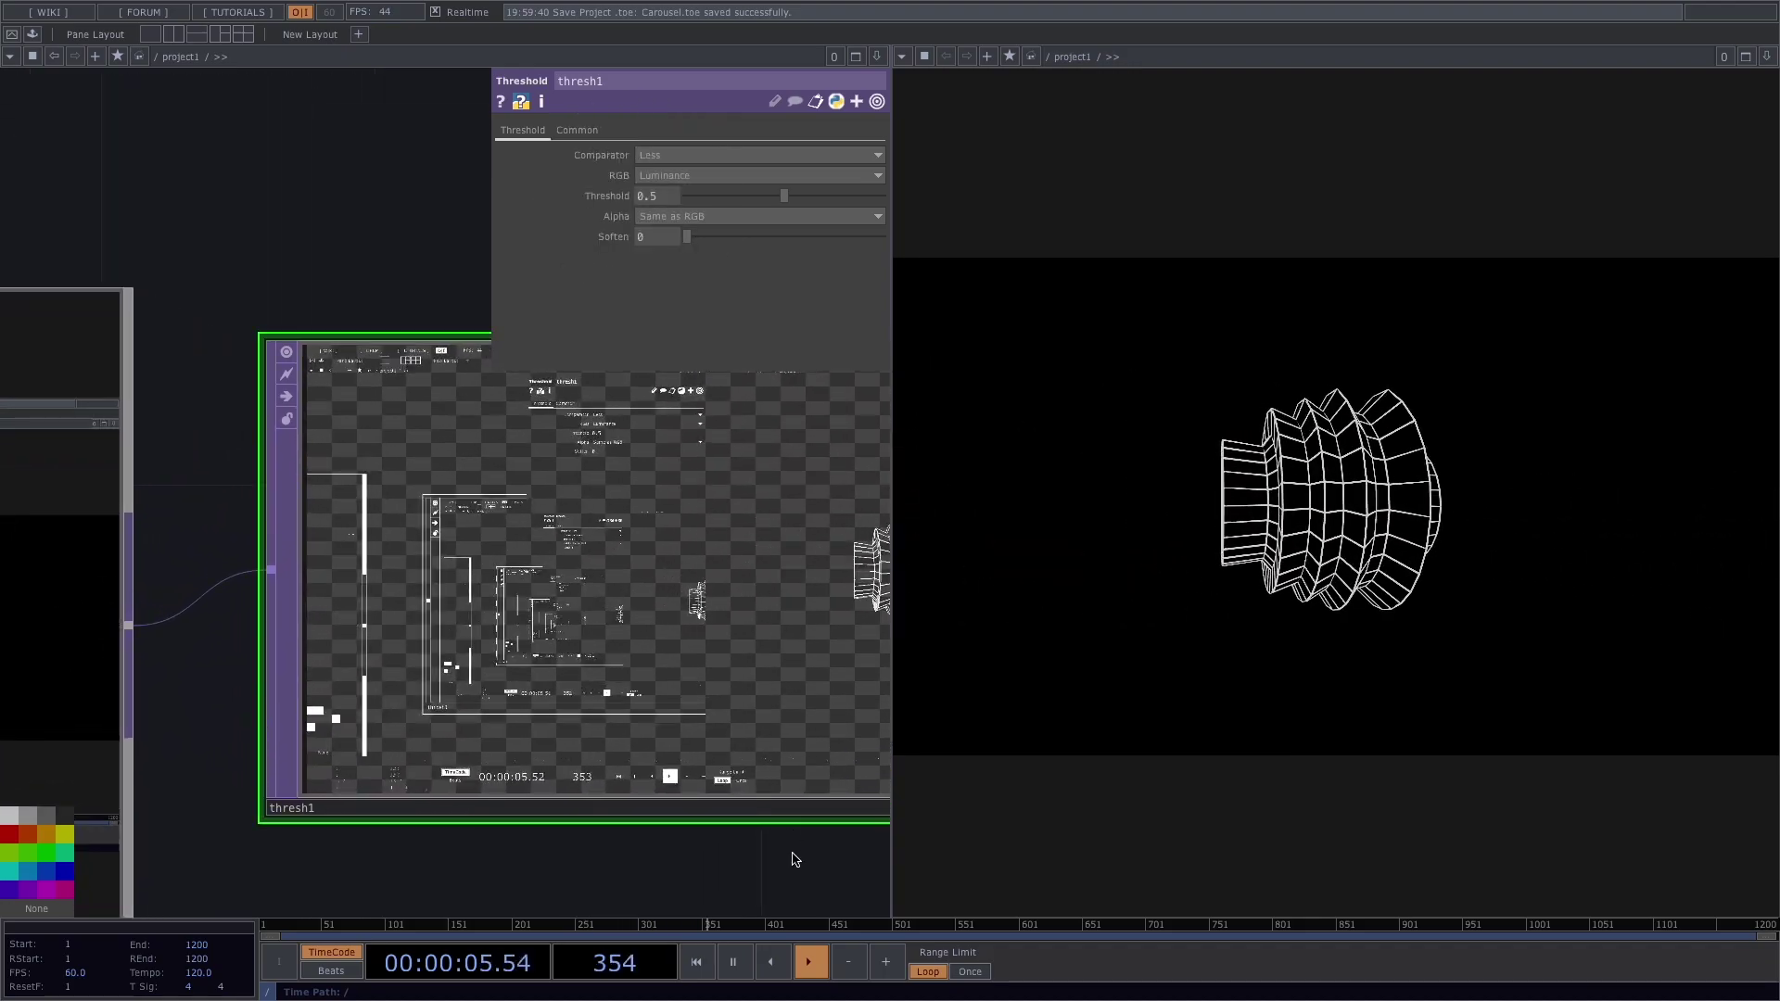
{"action": "left_click_drag", "start_coordinate": [791, 854], "coordinate": [545, 886]}
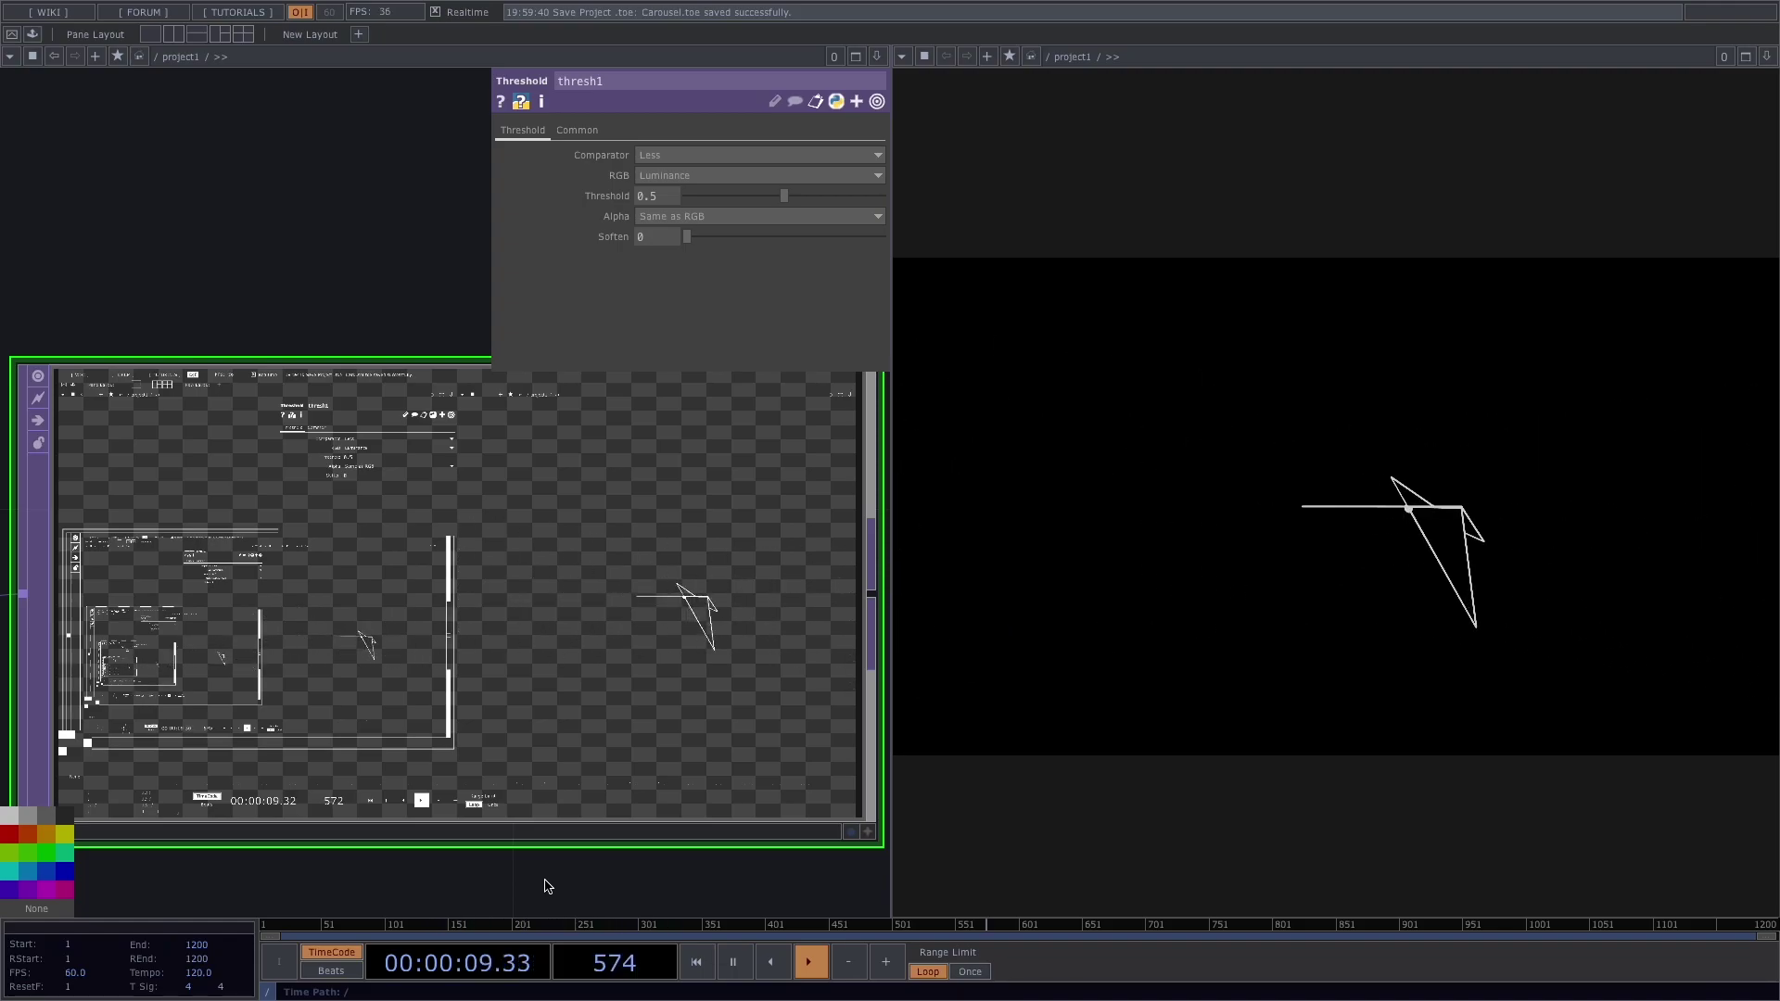
{"action": "scroll", "coordinate": [545, 887], "scroll_direction": "down", "scroll_amount": 4}
{"action": "scroll", "coordinate": [786, 834], "scroll_direction": "down", "scroll_amount": 3}
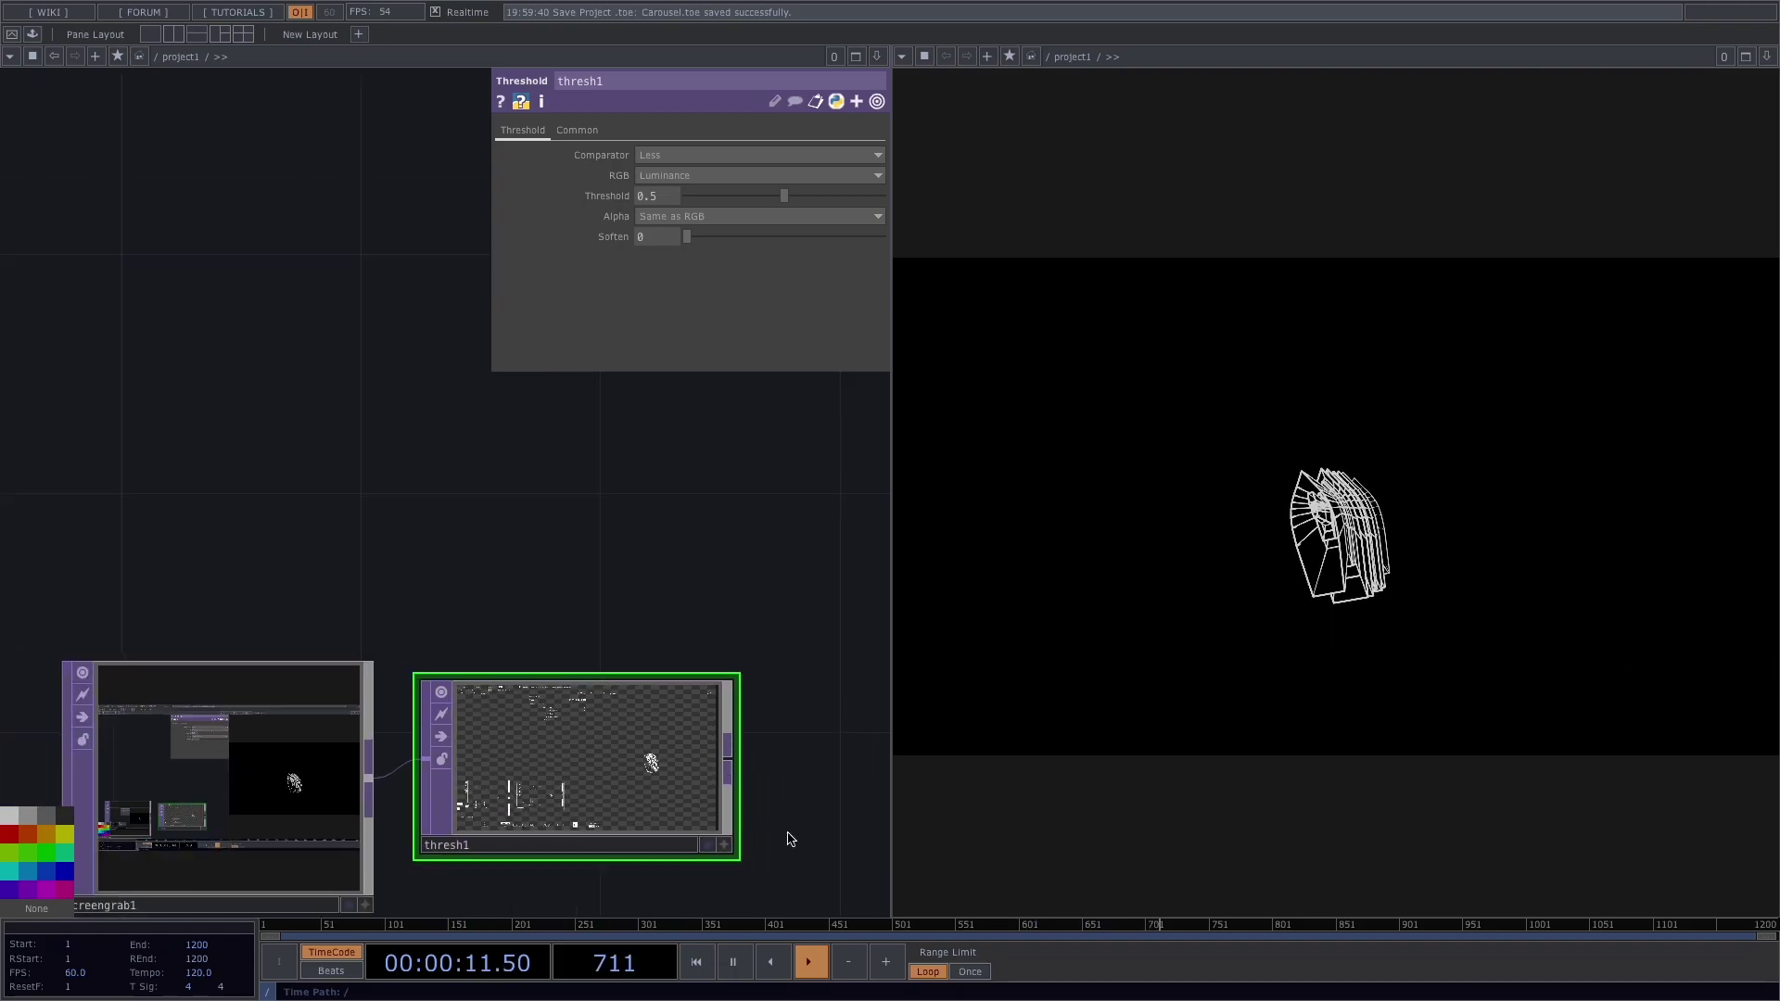
Step: Append an Over TOP to the output of thresh1
{"action": "left_click_drag", "start_coordinate": [786, 834], "coordinate": [458, 742]}
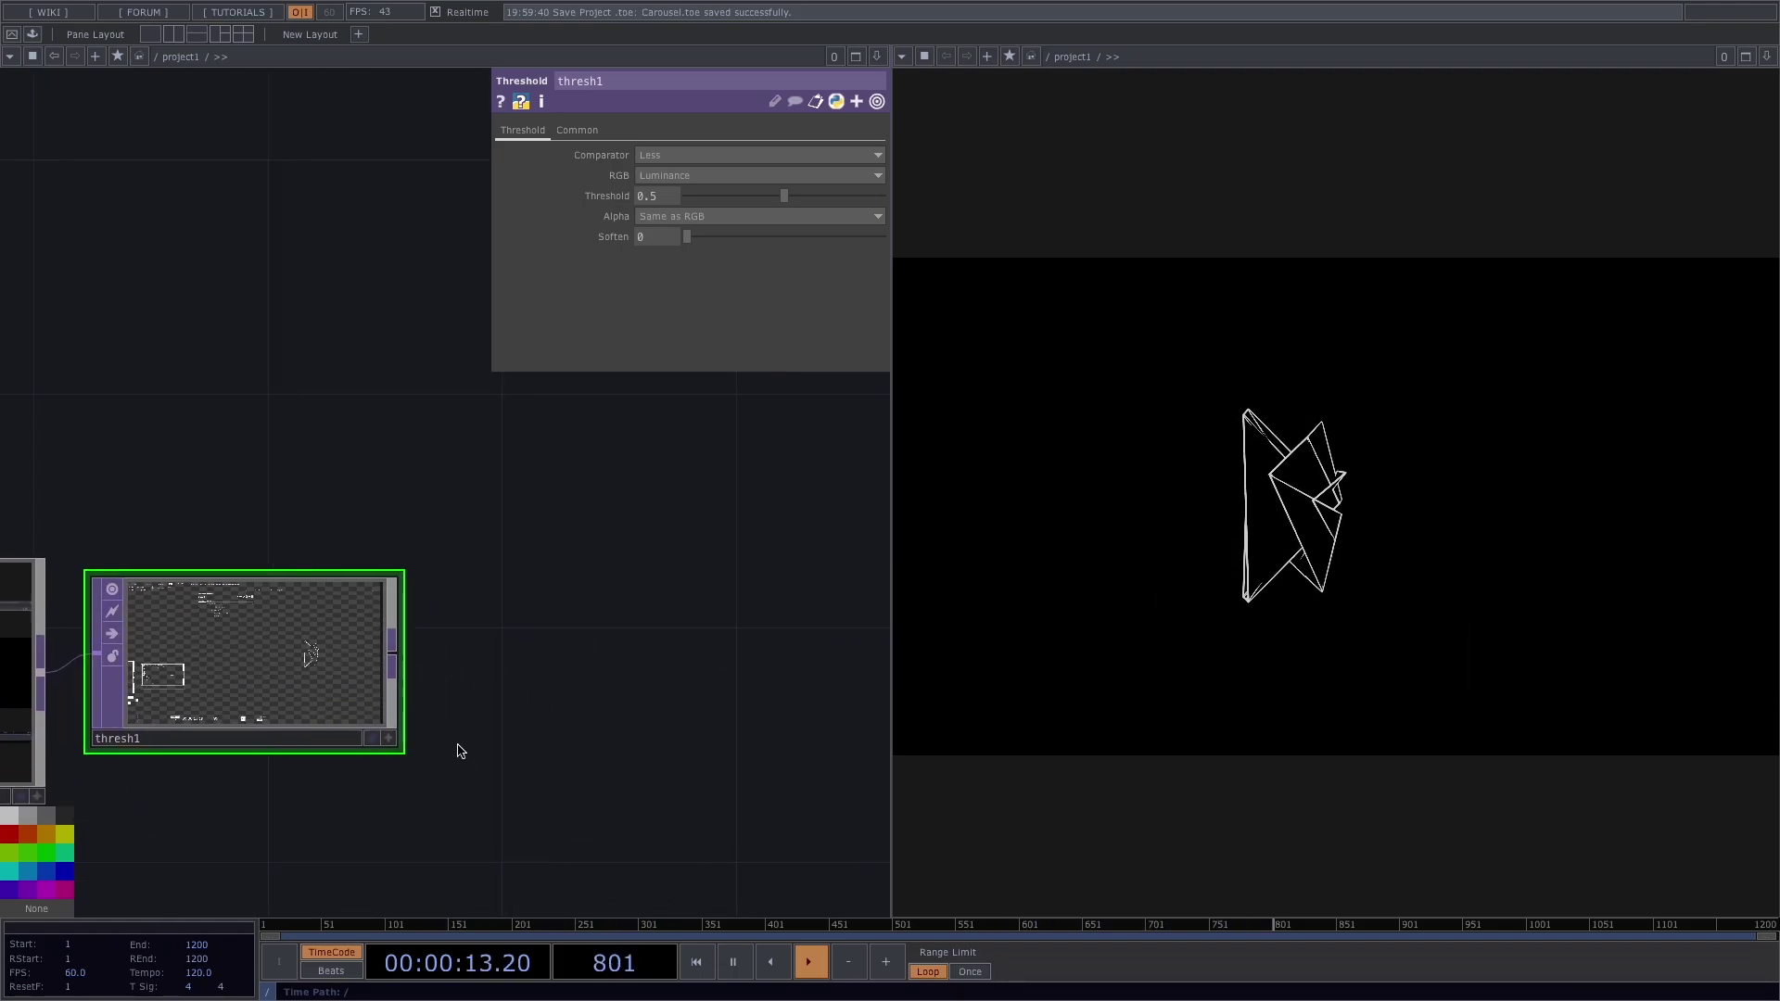
{"action": "right_click", "coordinate": [394, 659]}
{"action": "left_click", "coordinate": [338, 816]}
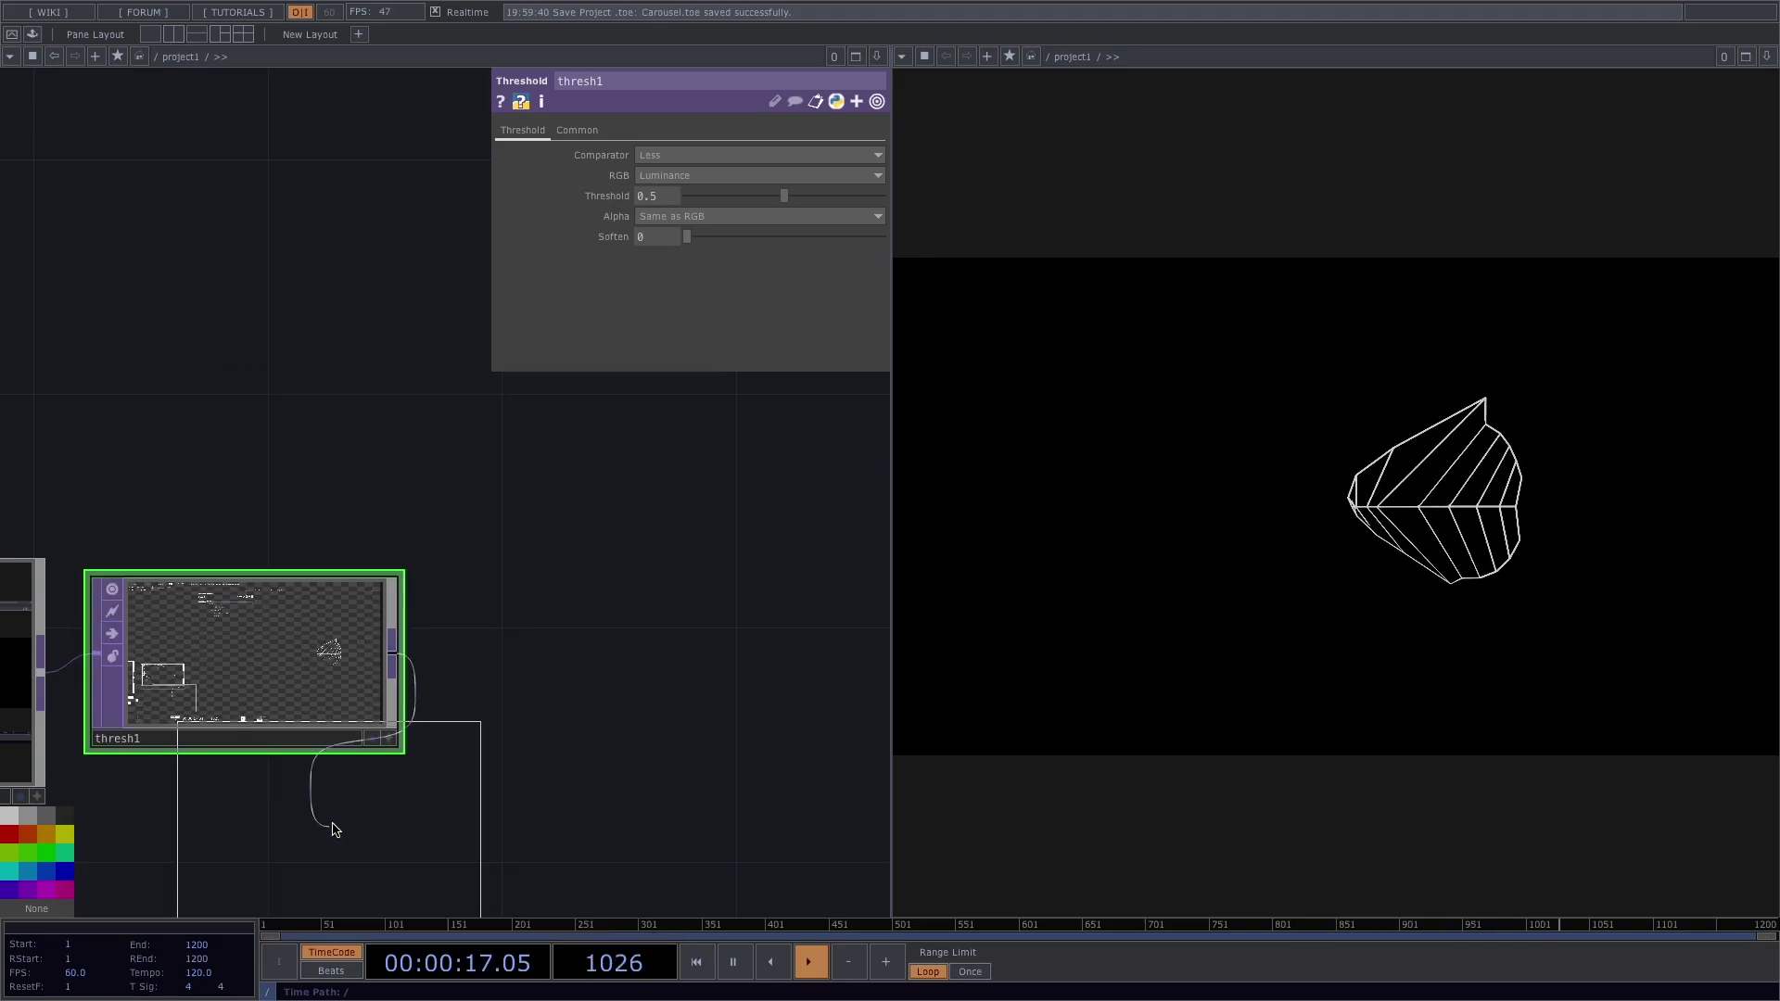
{"action": "left_click", "coordinate": [583, 654]}
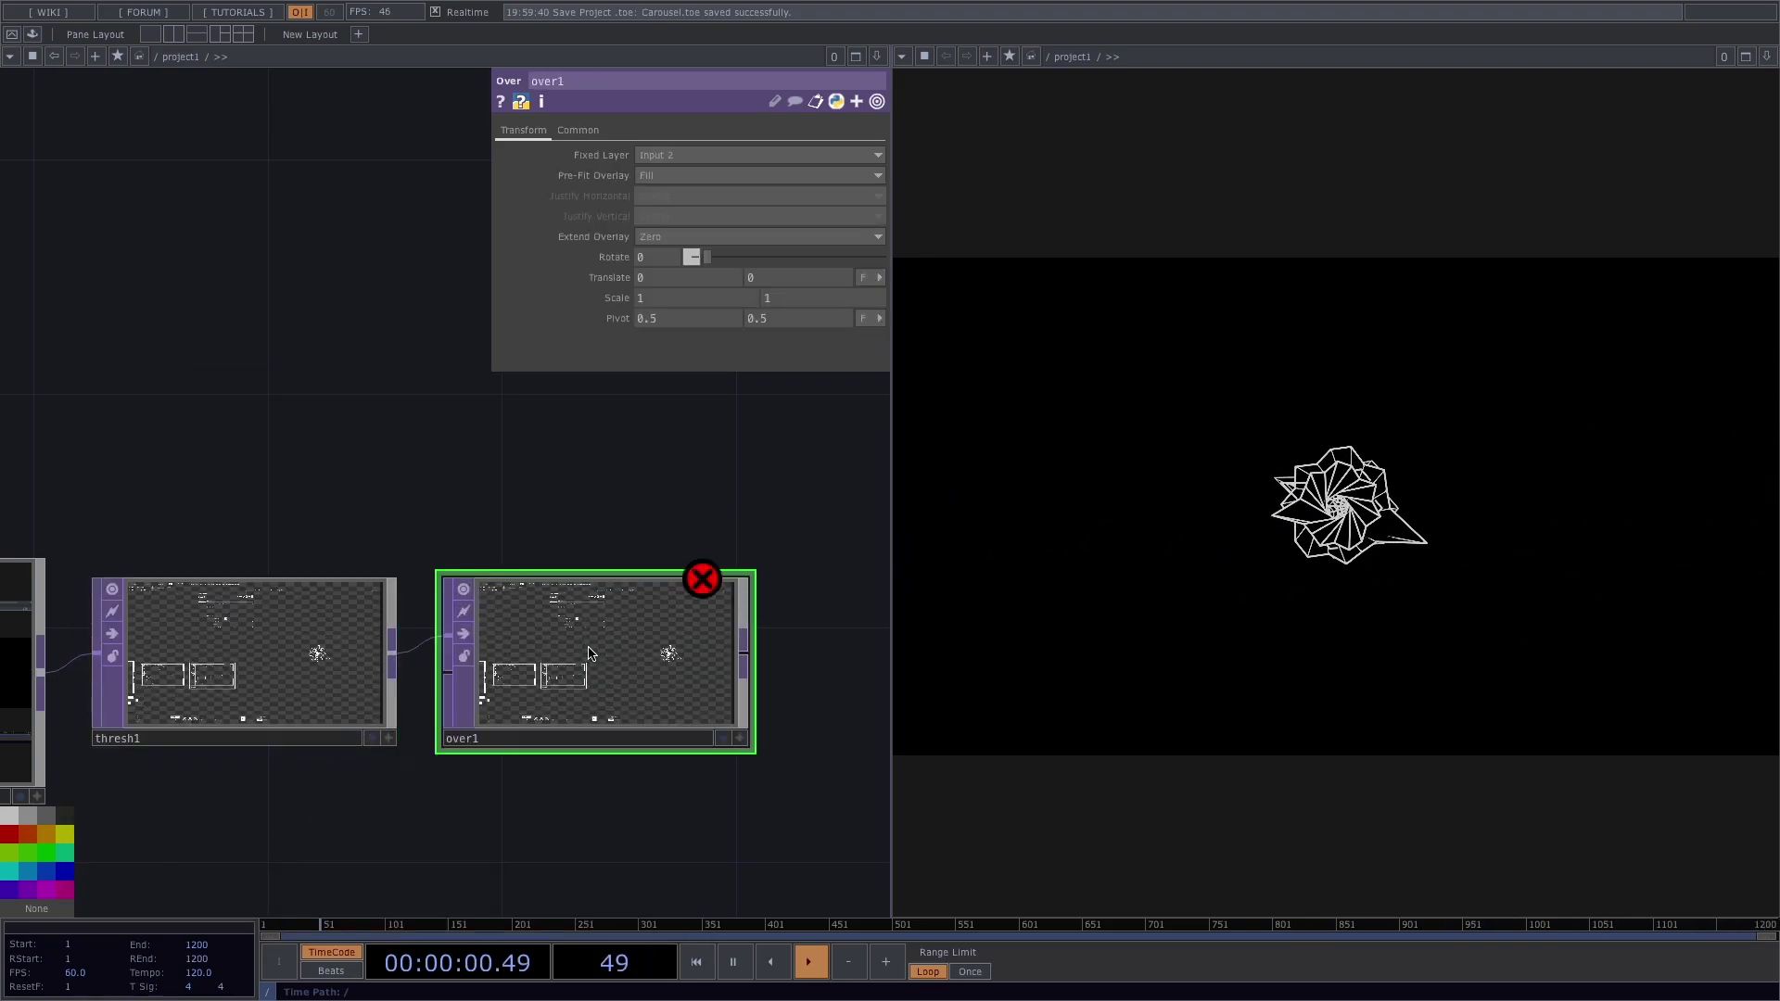
Step: Wire rgbkey1 into over1 as its other input and route over1's output to the downstream operator rgbkey1 fed
{"action": "scroll", "coordinate": [582, 655], "scroll_direction": "down", "scroll_amount": 8}
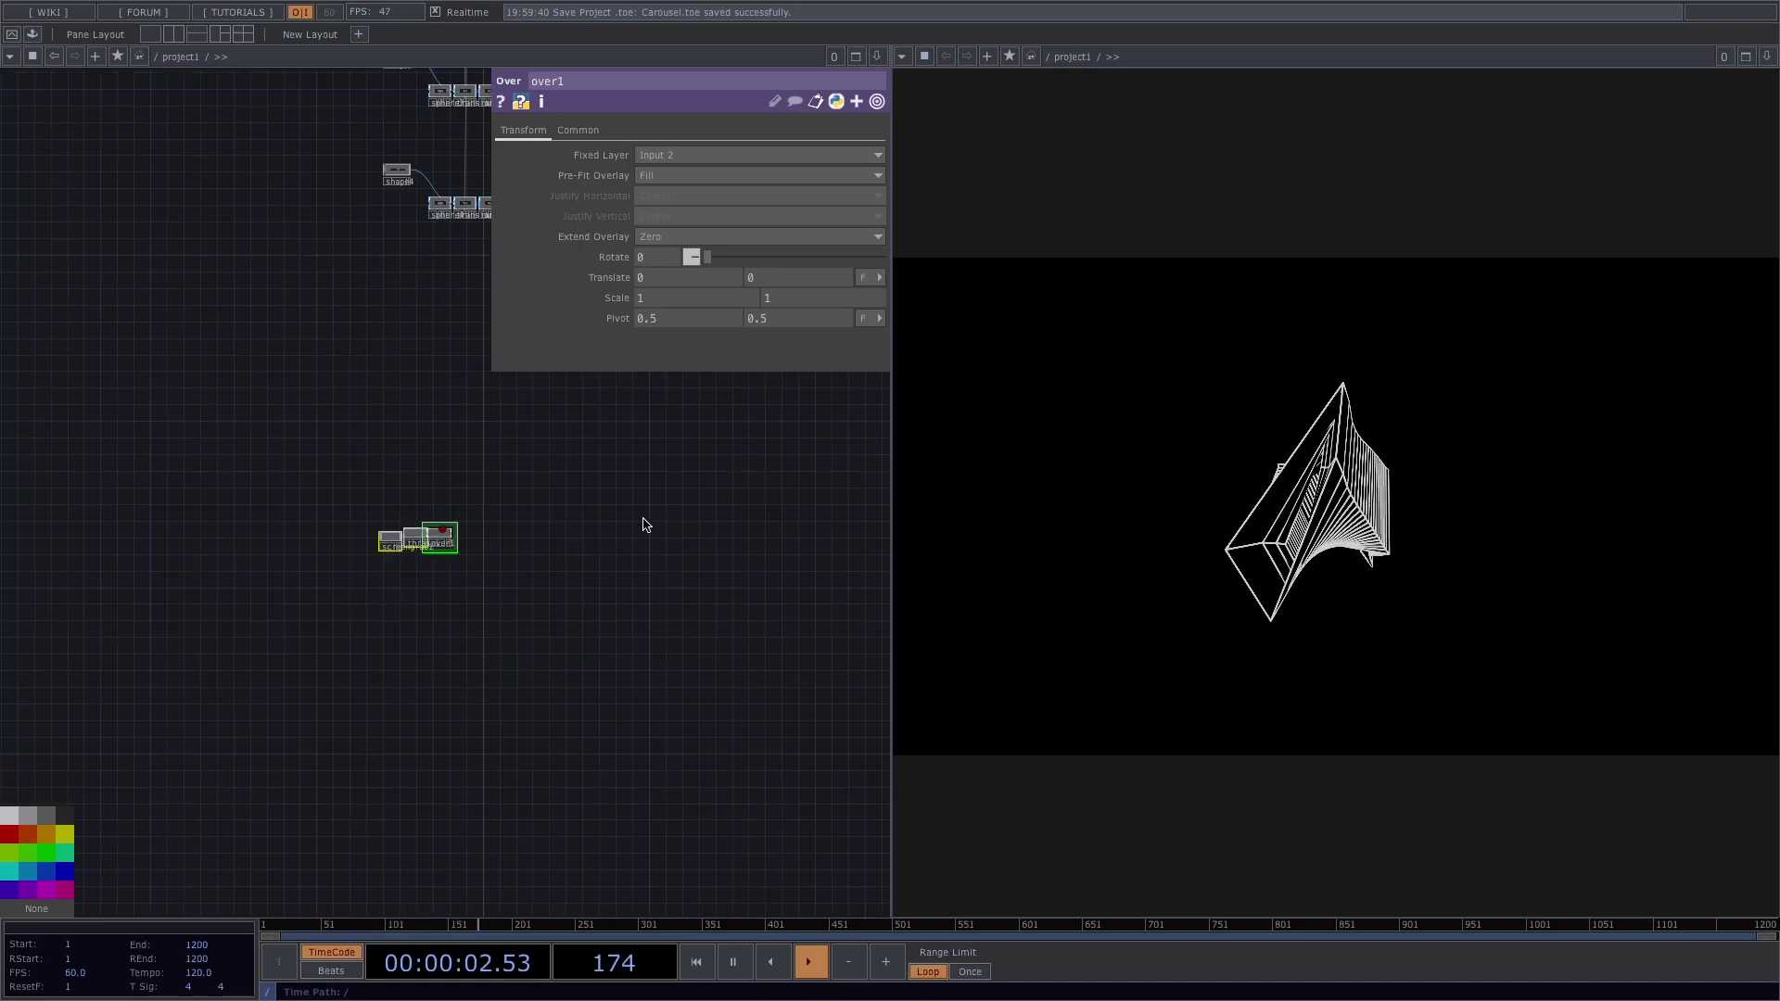
{"action": "left_click_drag", "start_coordinate": [646, 525], "coordinate": [362, 723]}
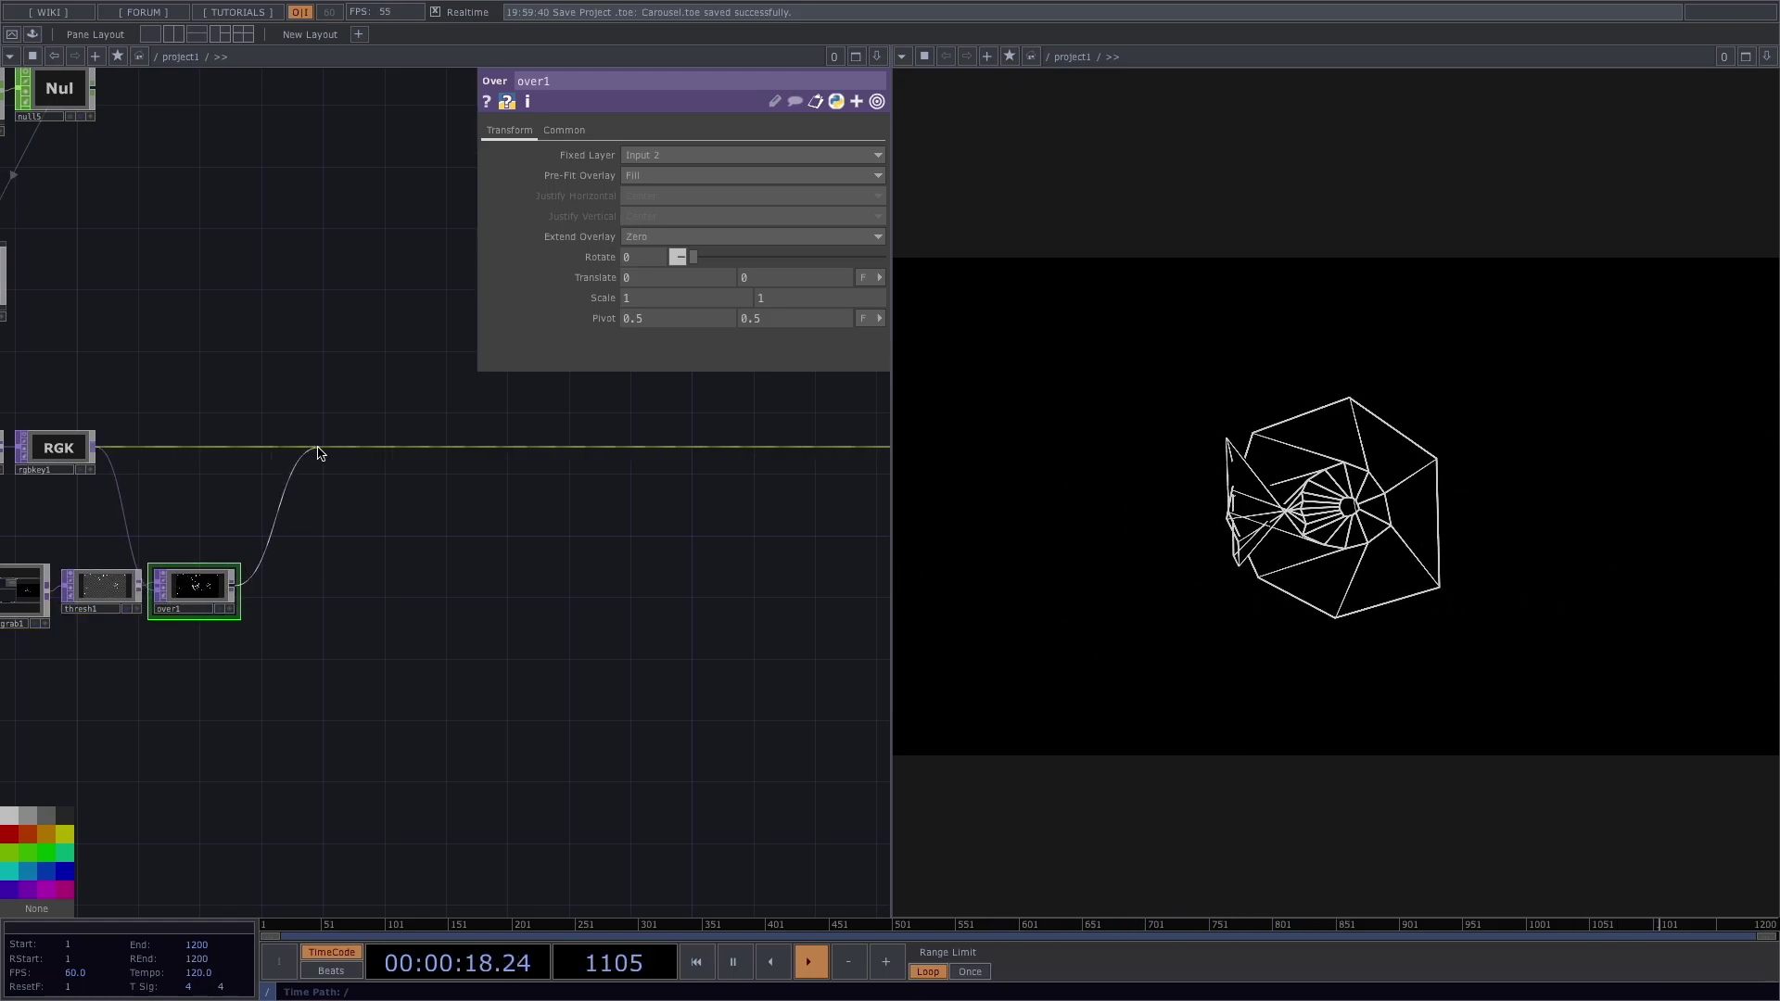
{"action": "left_click", "coordinate": [318, 453]}
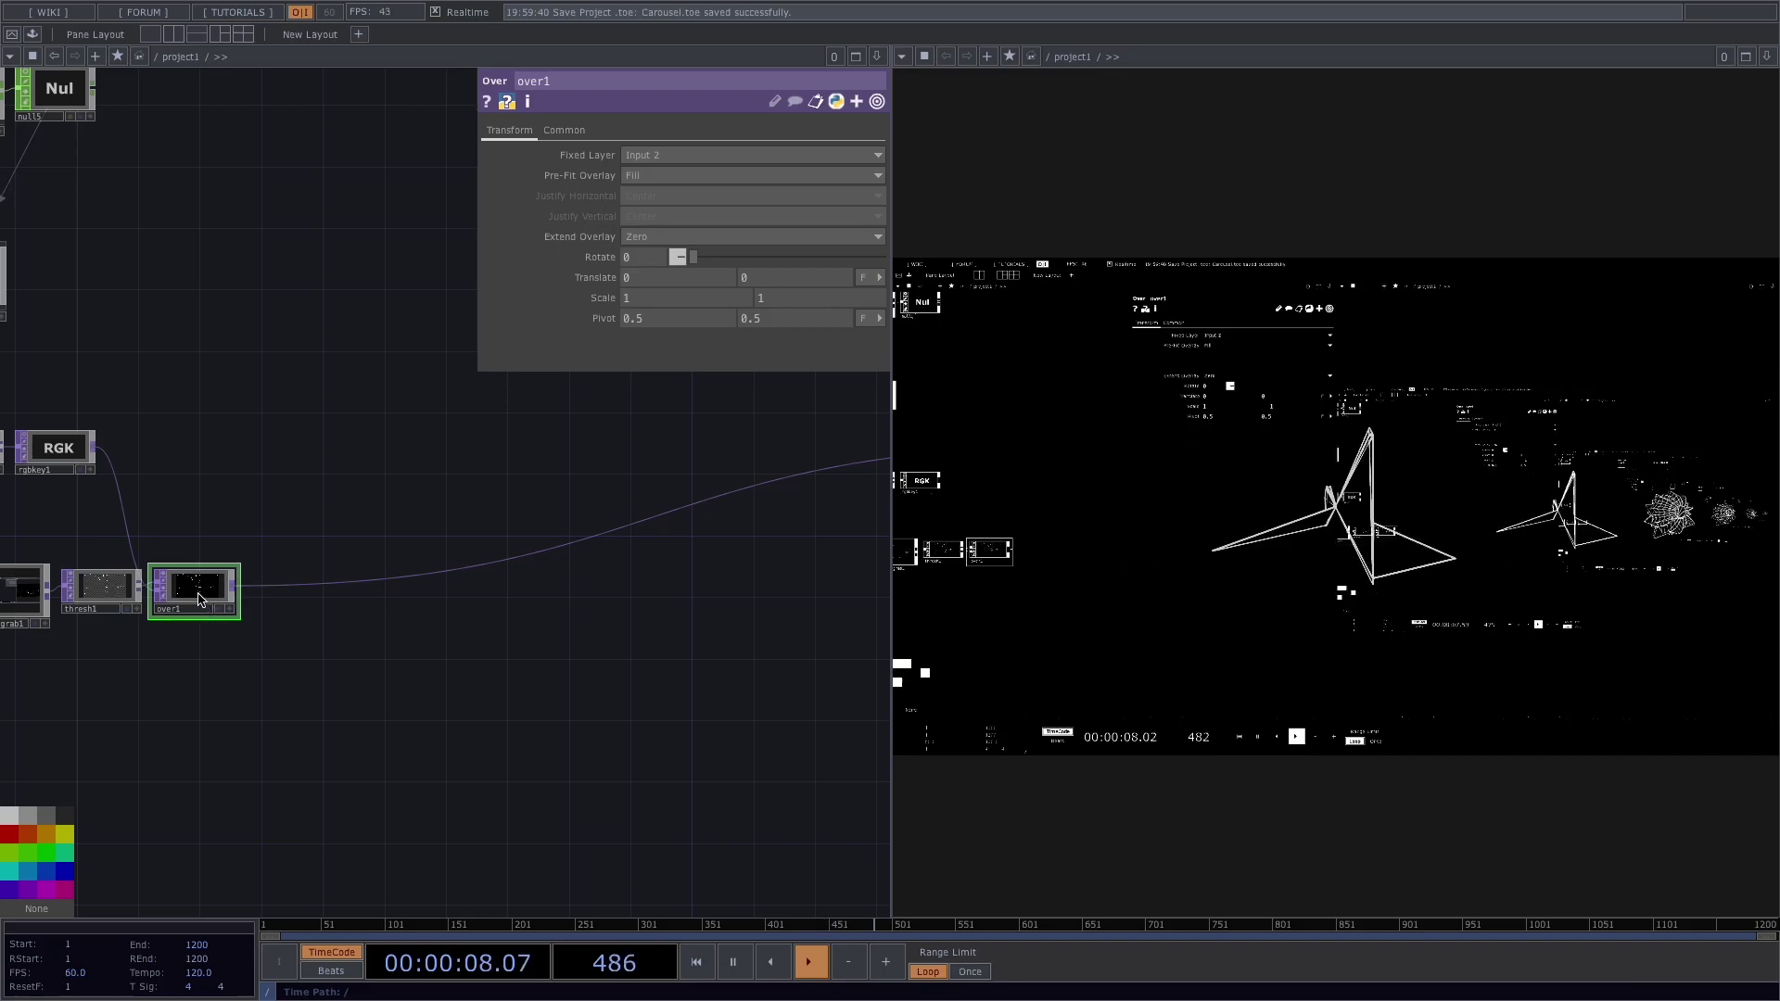
Step: Rearrange the network with screengrab1 and thresh1 just above the render1 and rgbkey1 row and over1 further along the chain
{"action": "left_click_drag", "start_coordinate": [93, 598], "coordinate": [93, 400]}
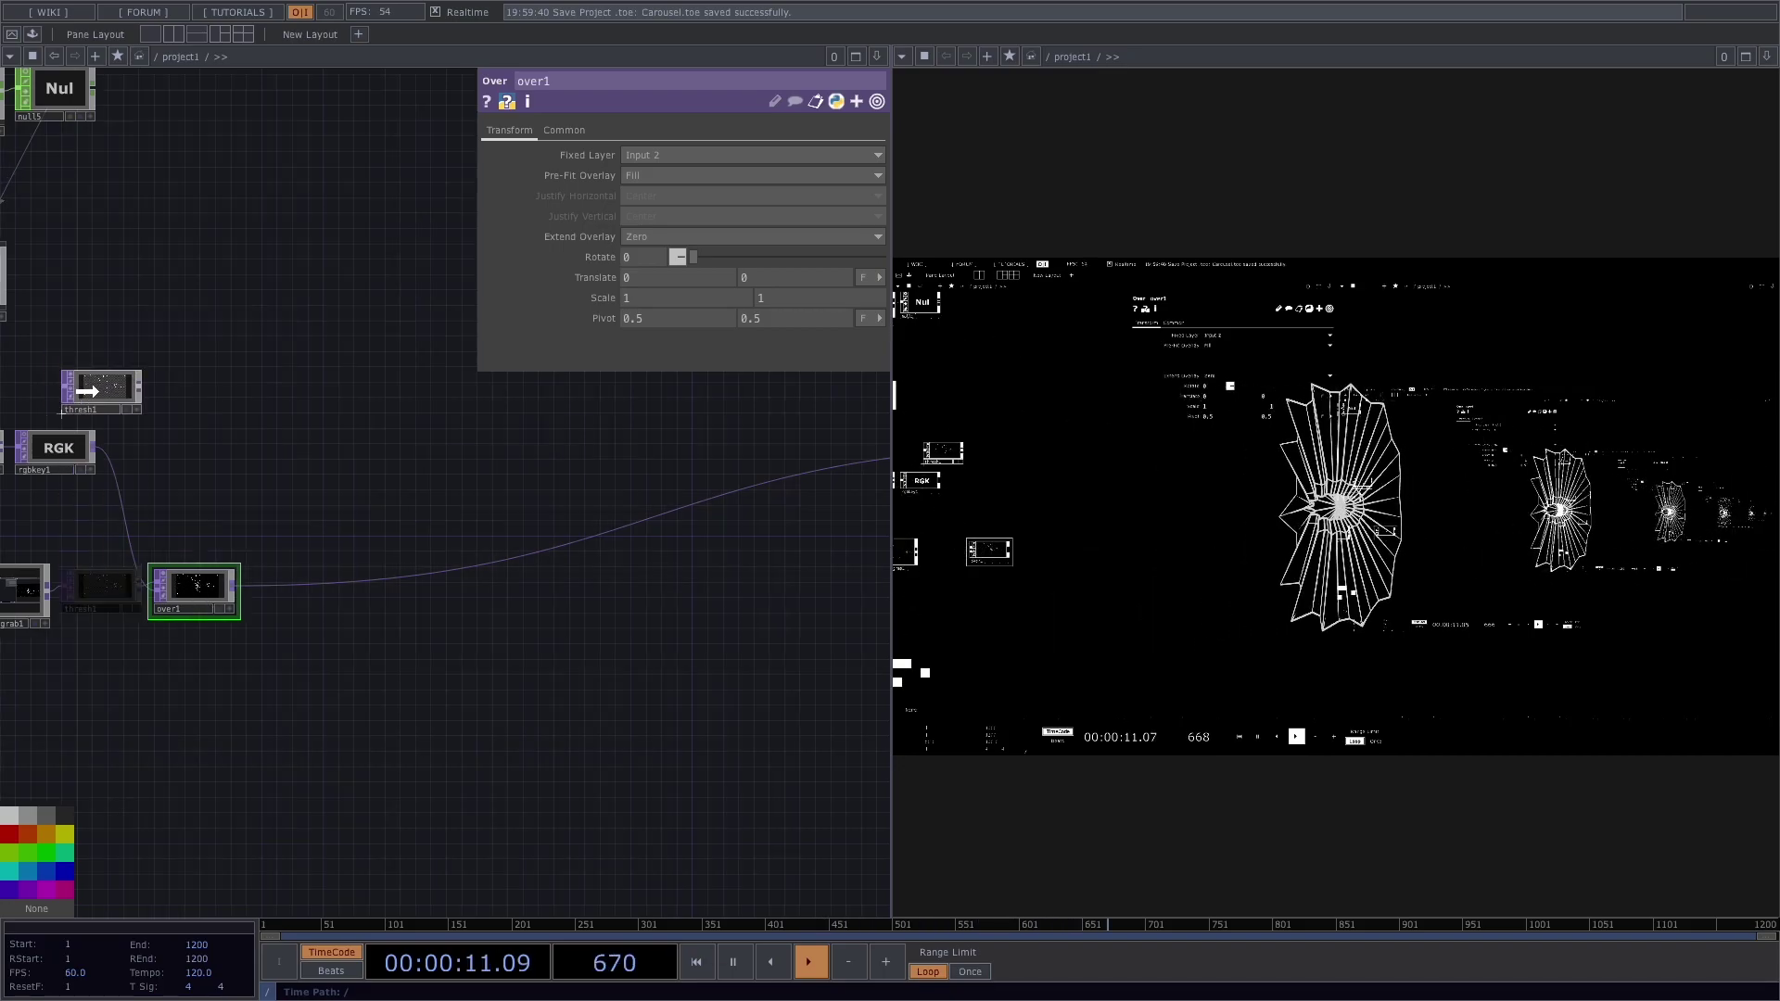
{"action": "left_click_drag", "start_coordinate": [131, 598], "coordinate": [432, 678]}
{"action": "left_click_drag", "start_coordinate": [304, 677], "coordinate": [304, 461]}
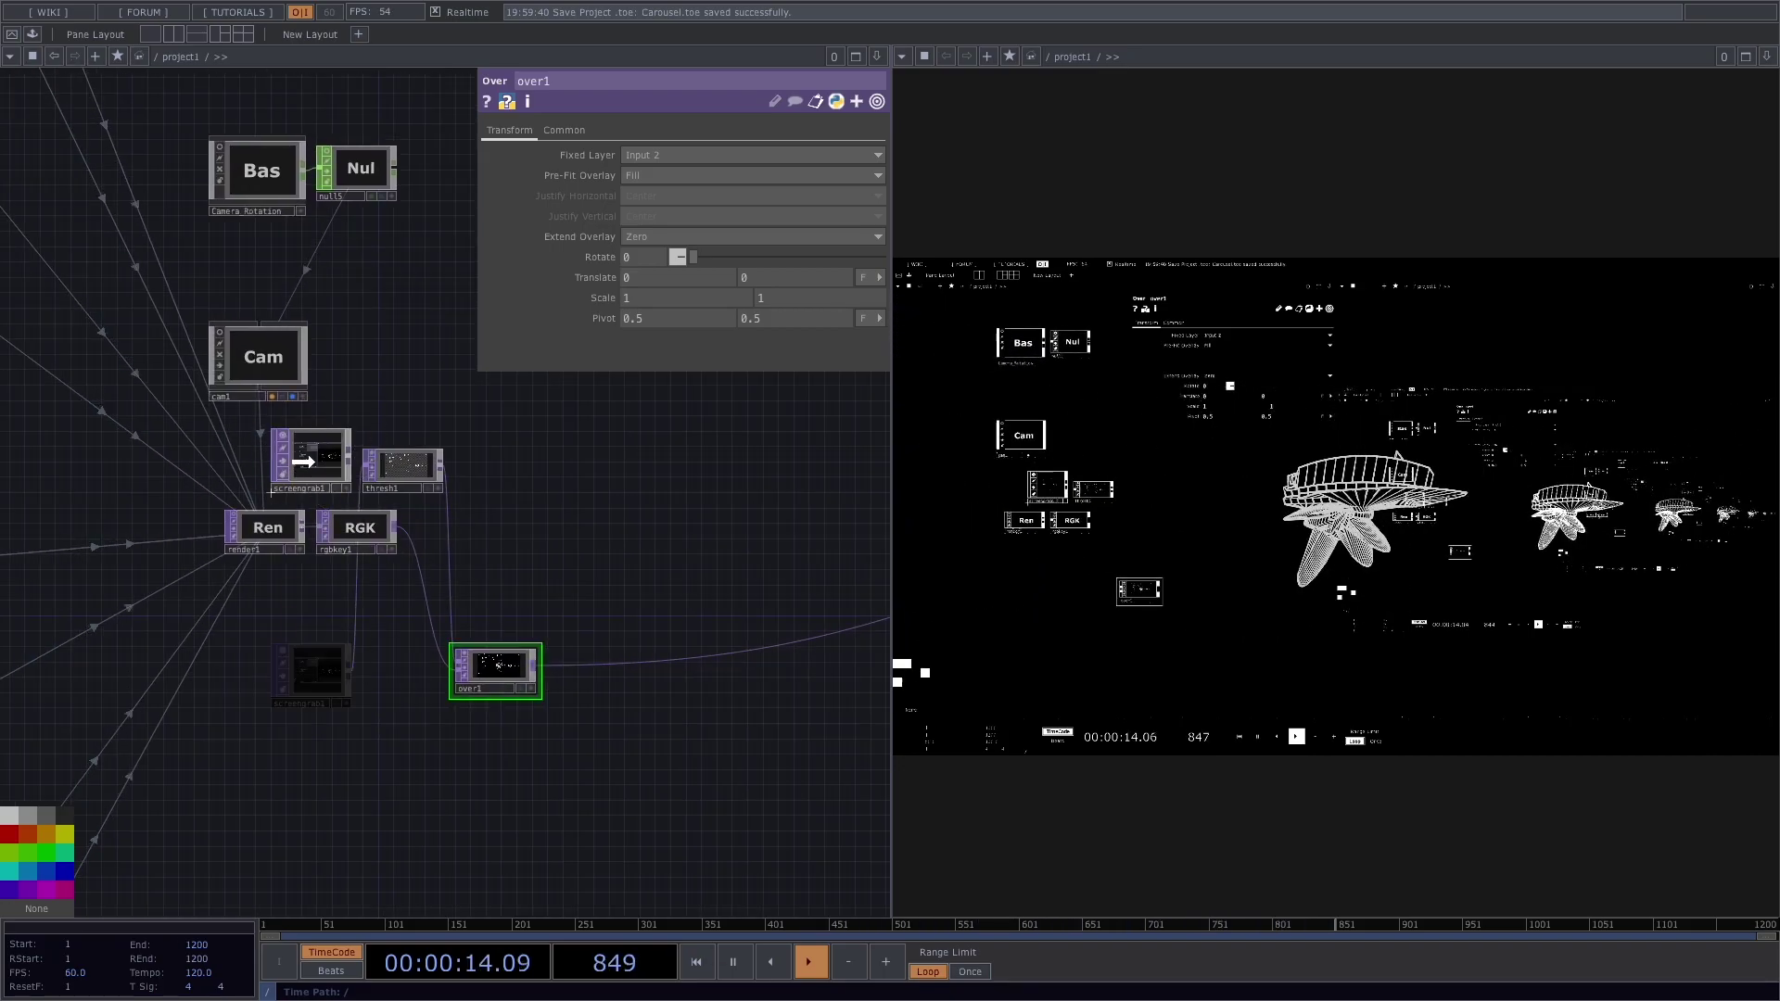
{"action": "left_click_drag", "start_coordinate": [517, 674], "coordinate": [742, 521]}
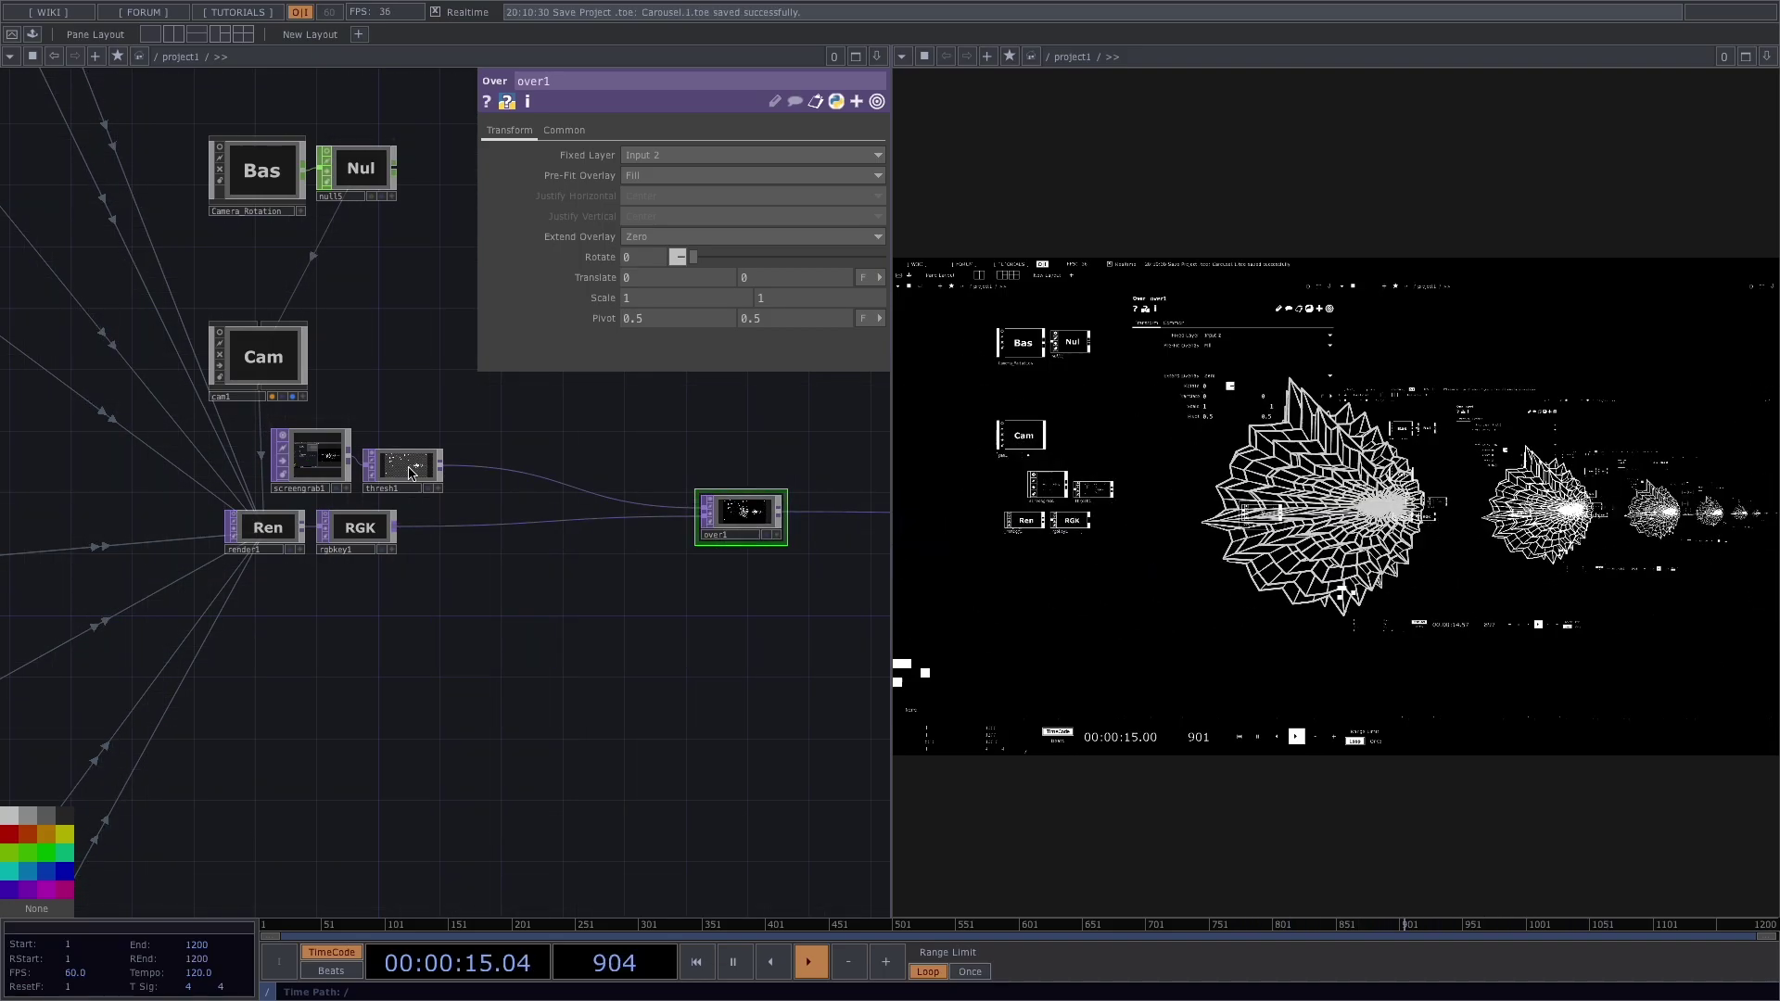
Step: Insert a Mirror TOP between thresh1 and over1 and set its rotation to 90
{"action": "right_click", "coordinate": [492, 474]}
{"action": "left_click", "coordinate": [528, 451]}
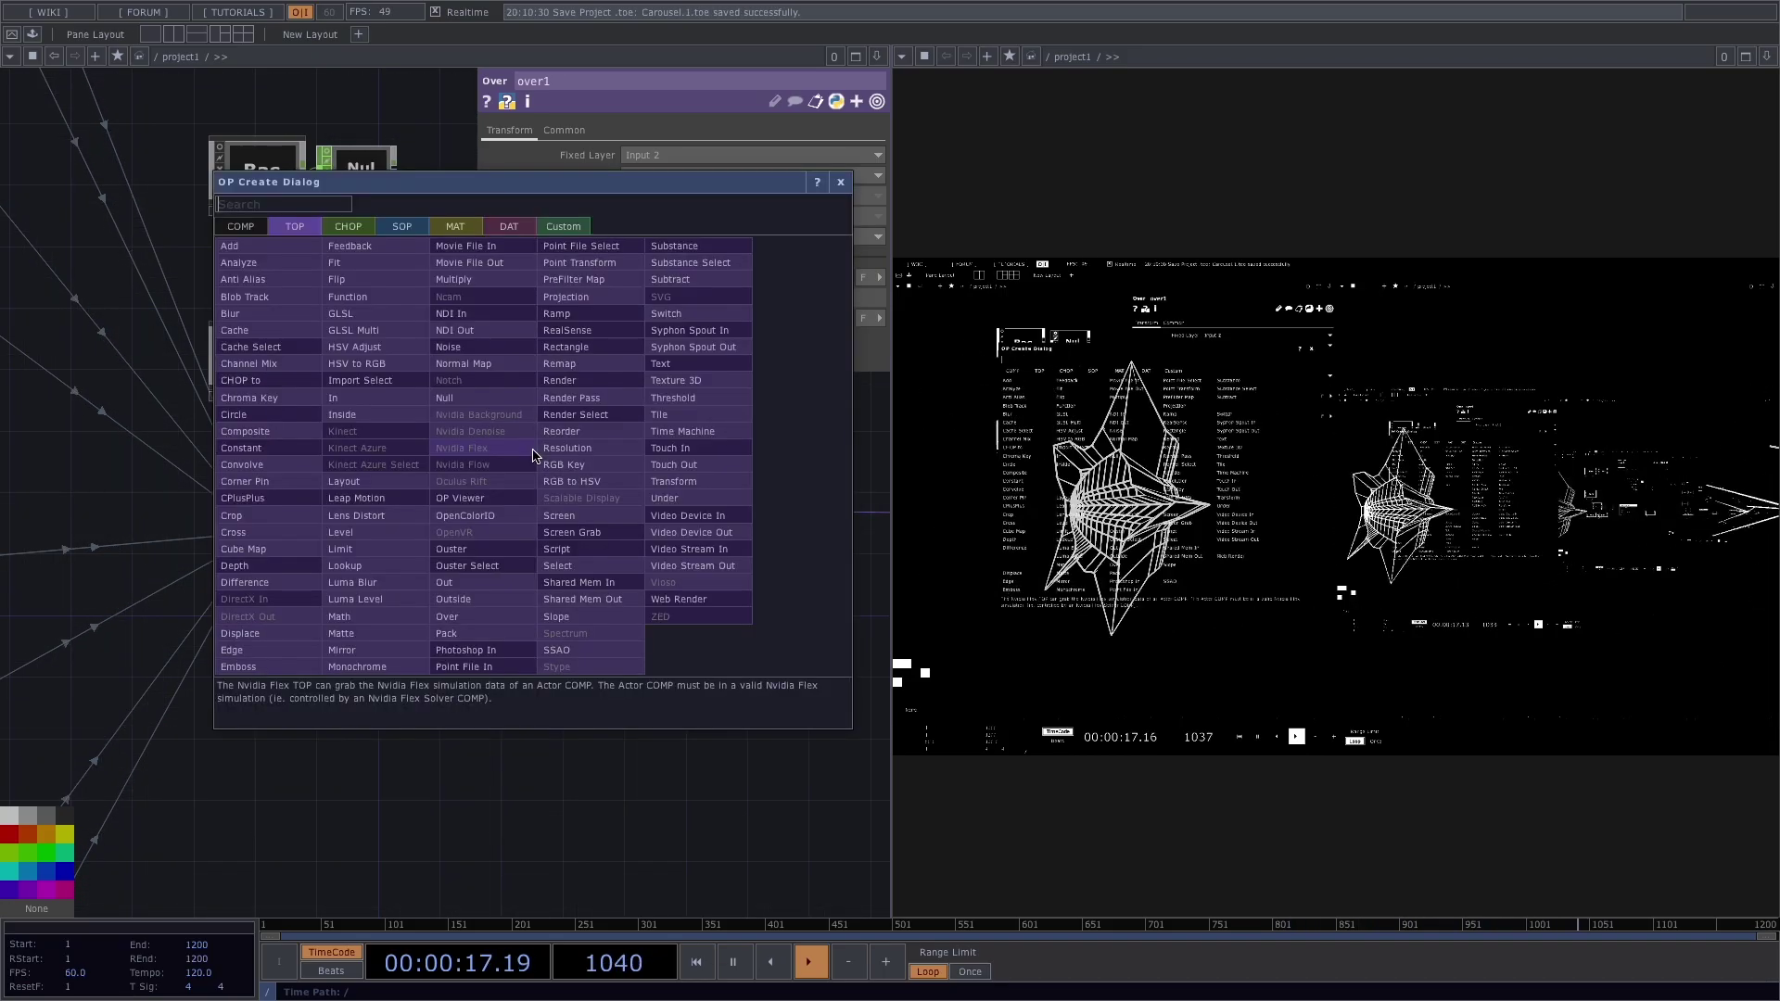
{"action": "left_click", "coordinate": [376, 652]}
{"action": "left_click", "coordinate": [494, 470]}
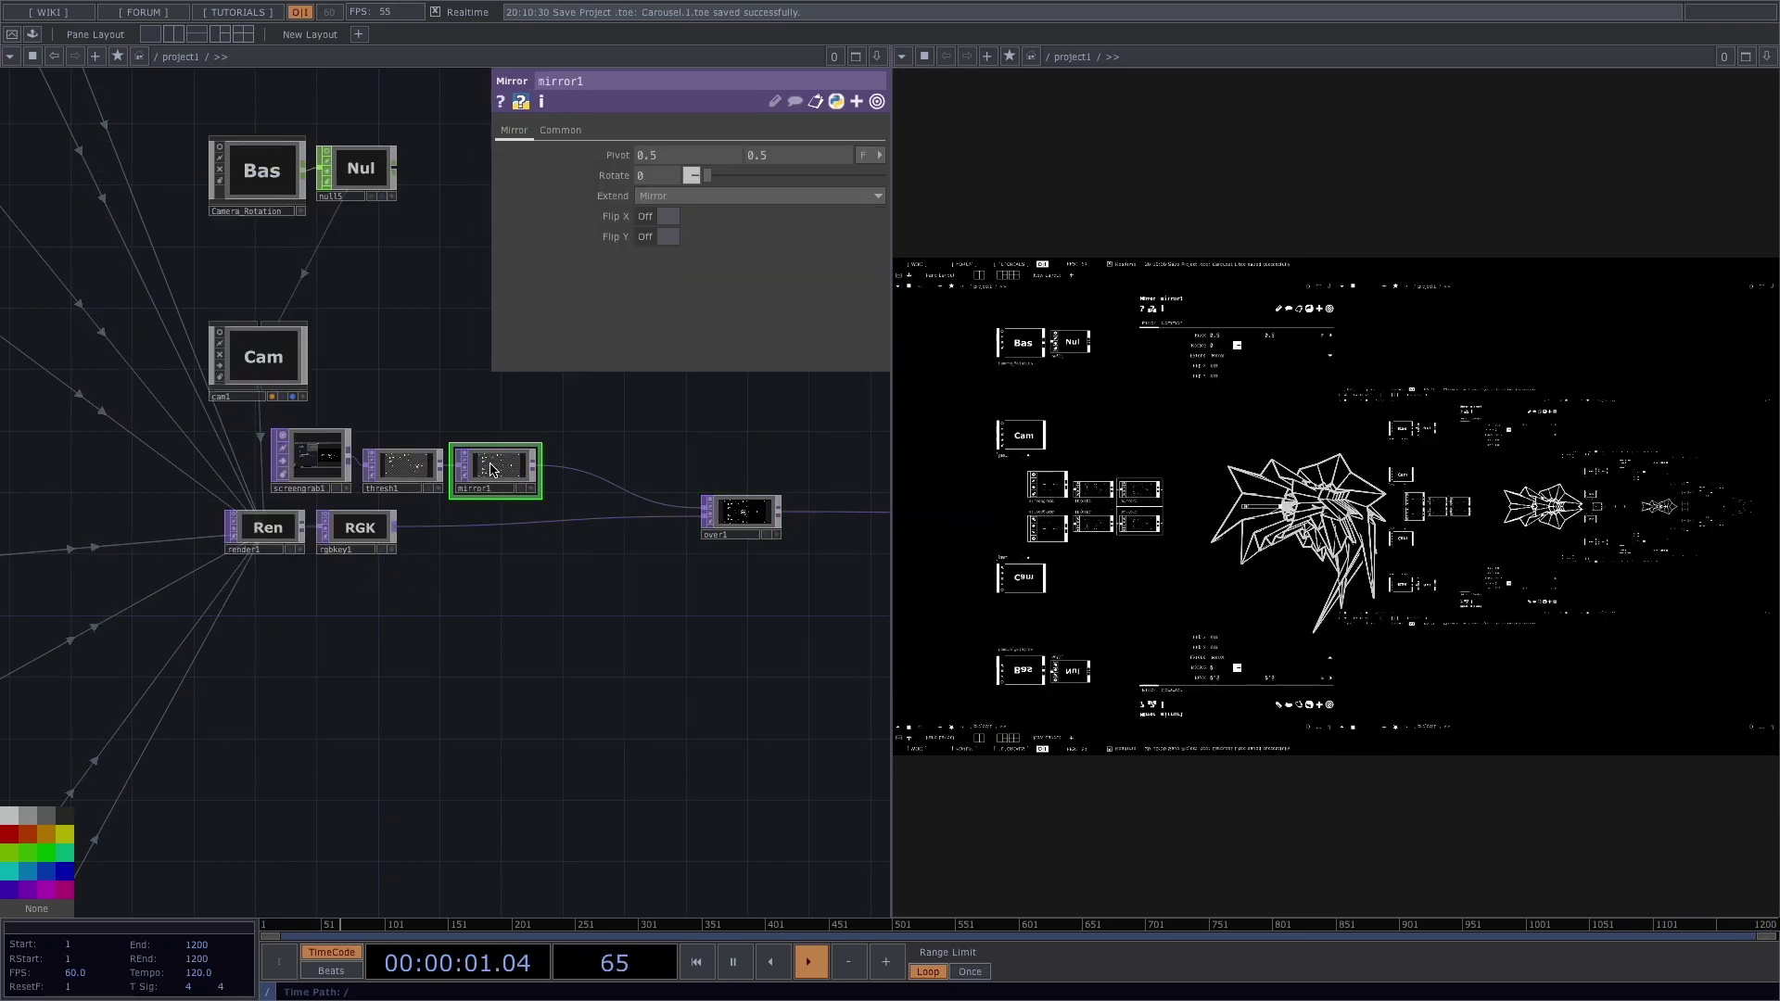
{"action": "left_click_drag", "start_coordinate": [709, 180], "coordinate": [755, 182]}
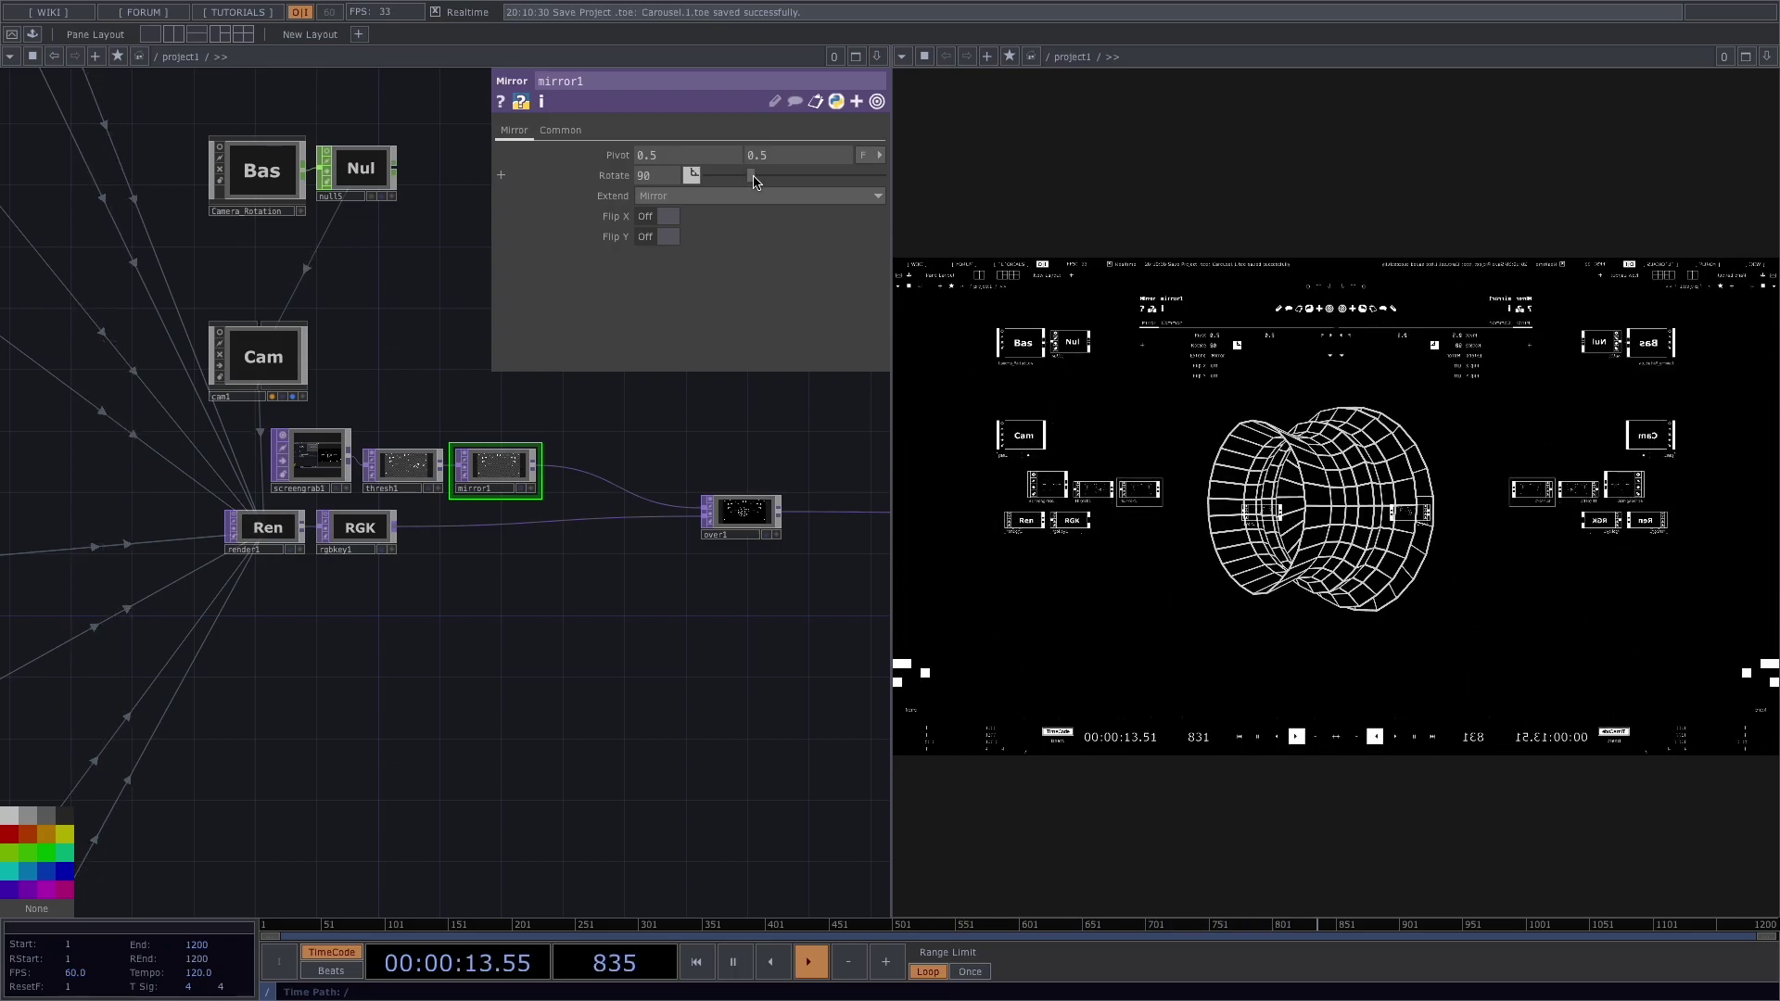
Step: Insert a Tile TOP between mirror1 and over1
{"action": "right_click", "coordinate": [568, 475]}
{"action": "left_click", "coordinate": [612, 451]}
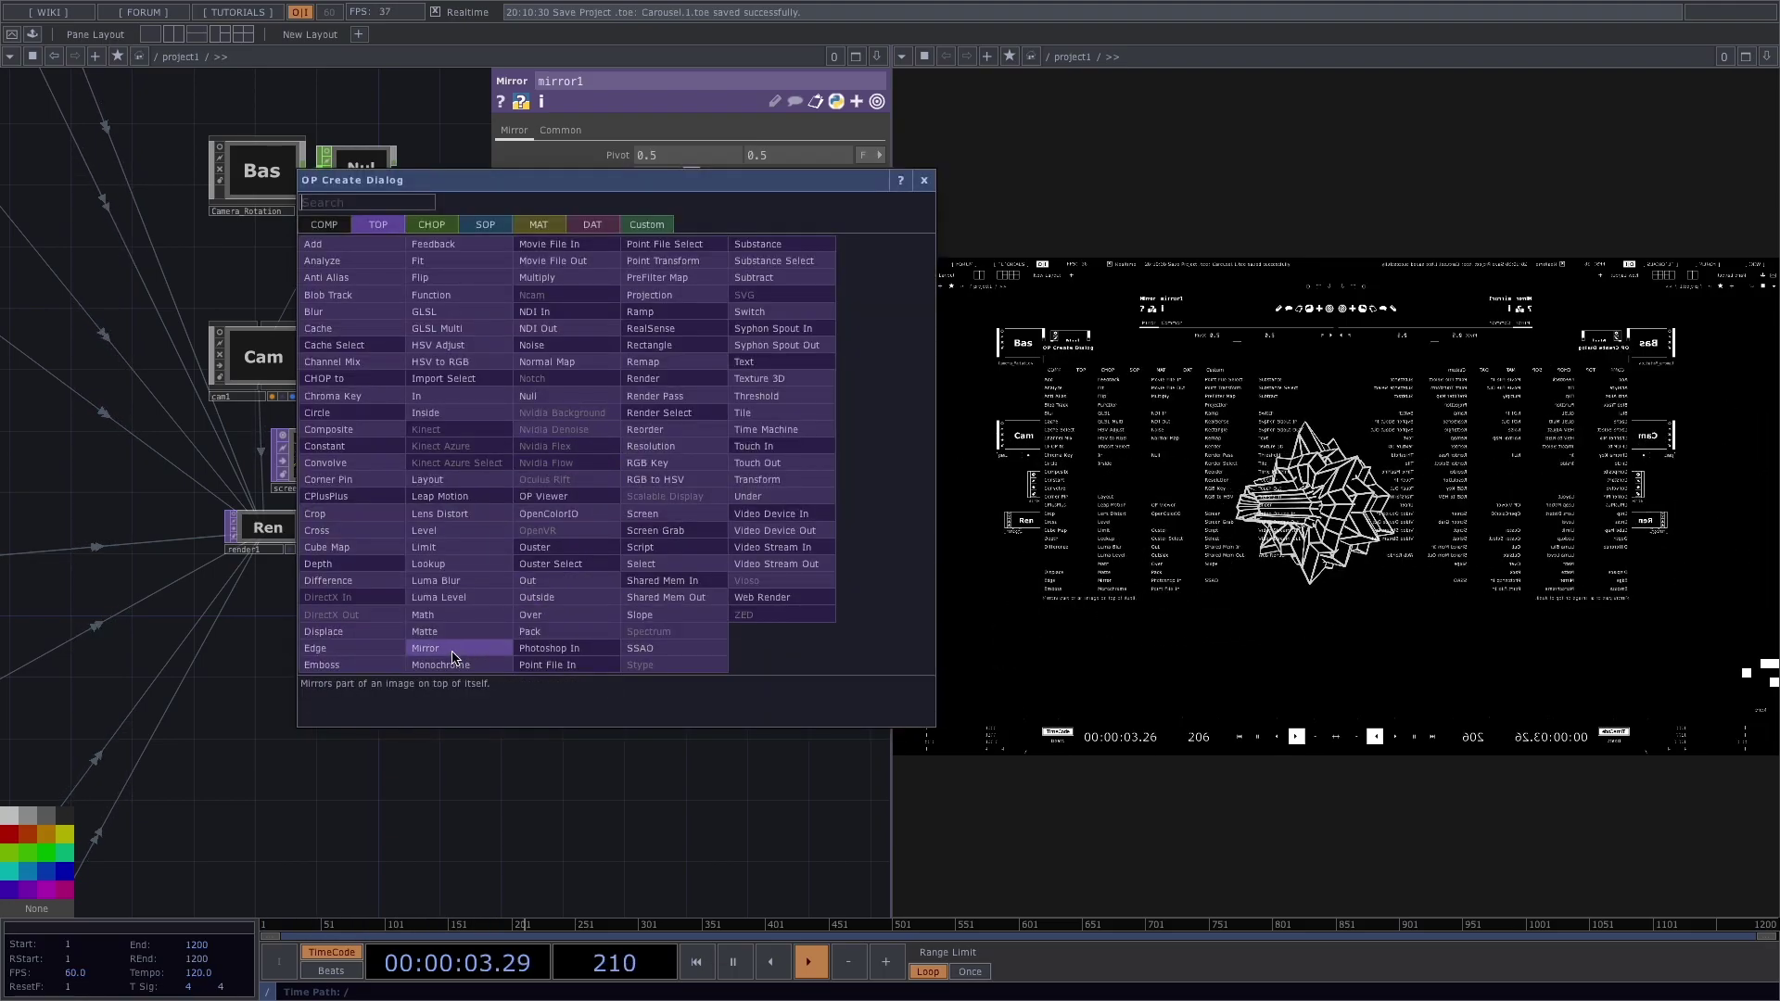
{"action": "left_click", "coordinate": [755, 413]}
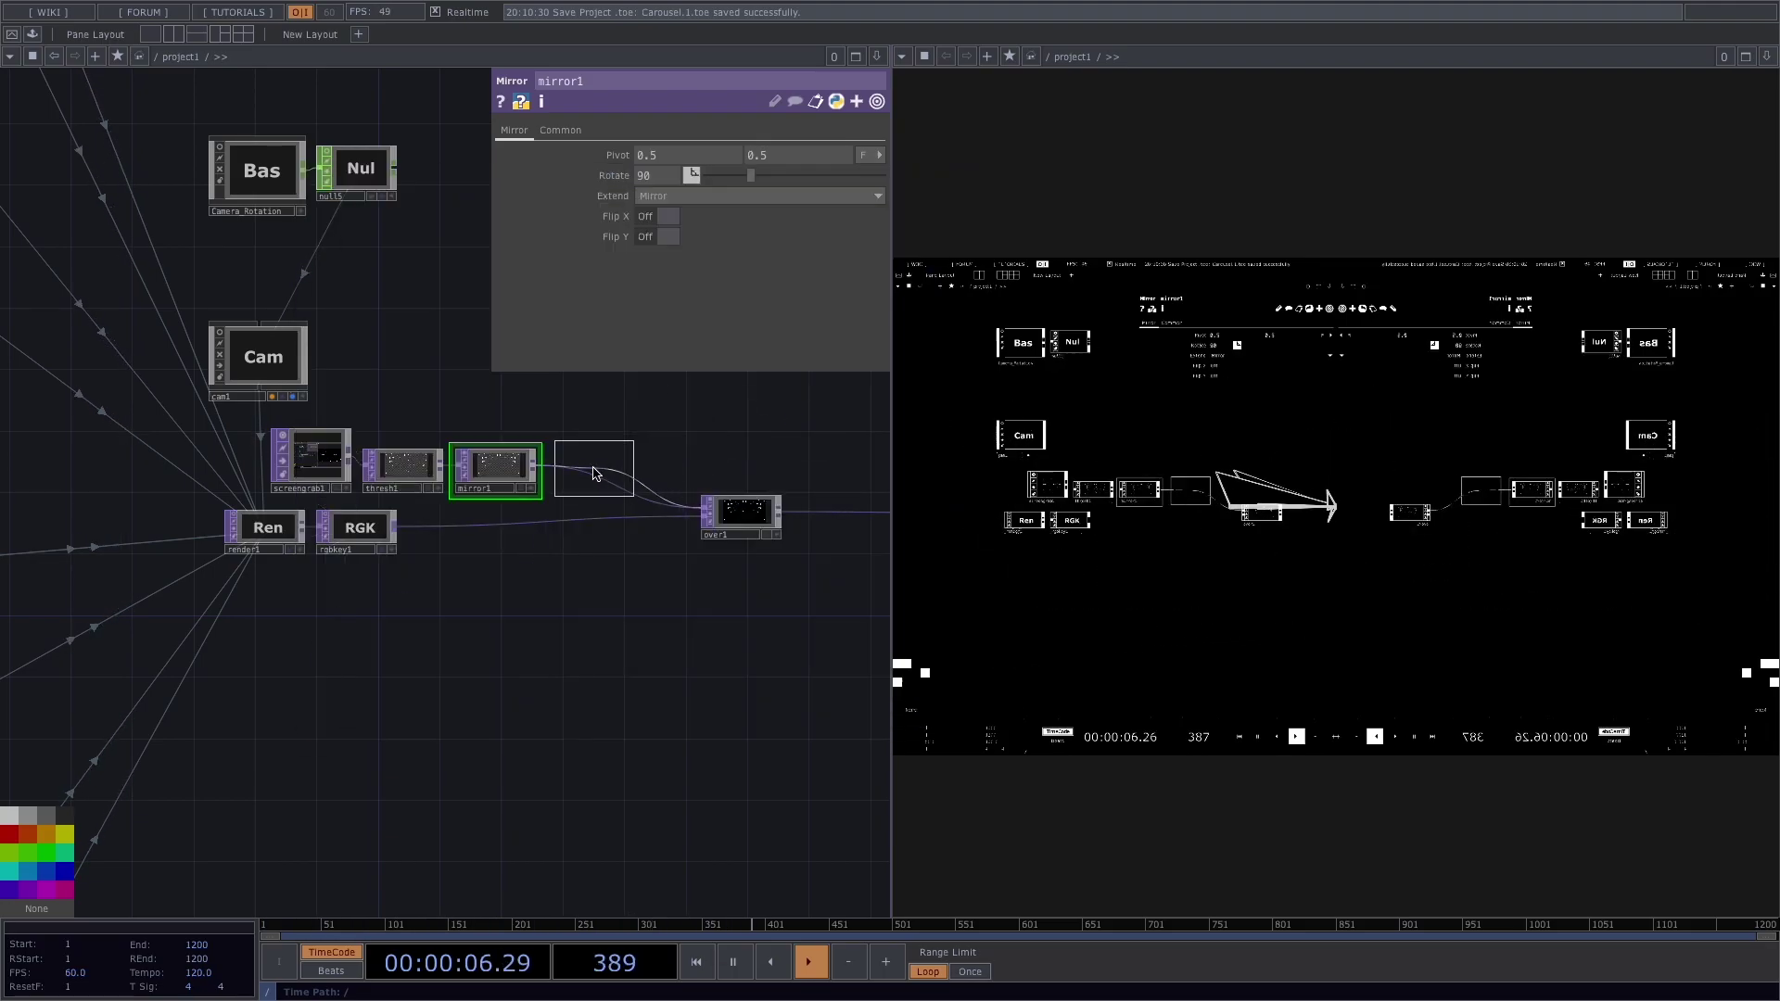
{"action": "left_click", "coordinate": [593, 473]}
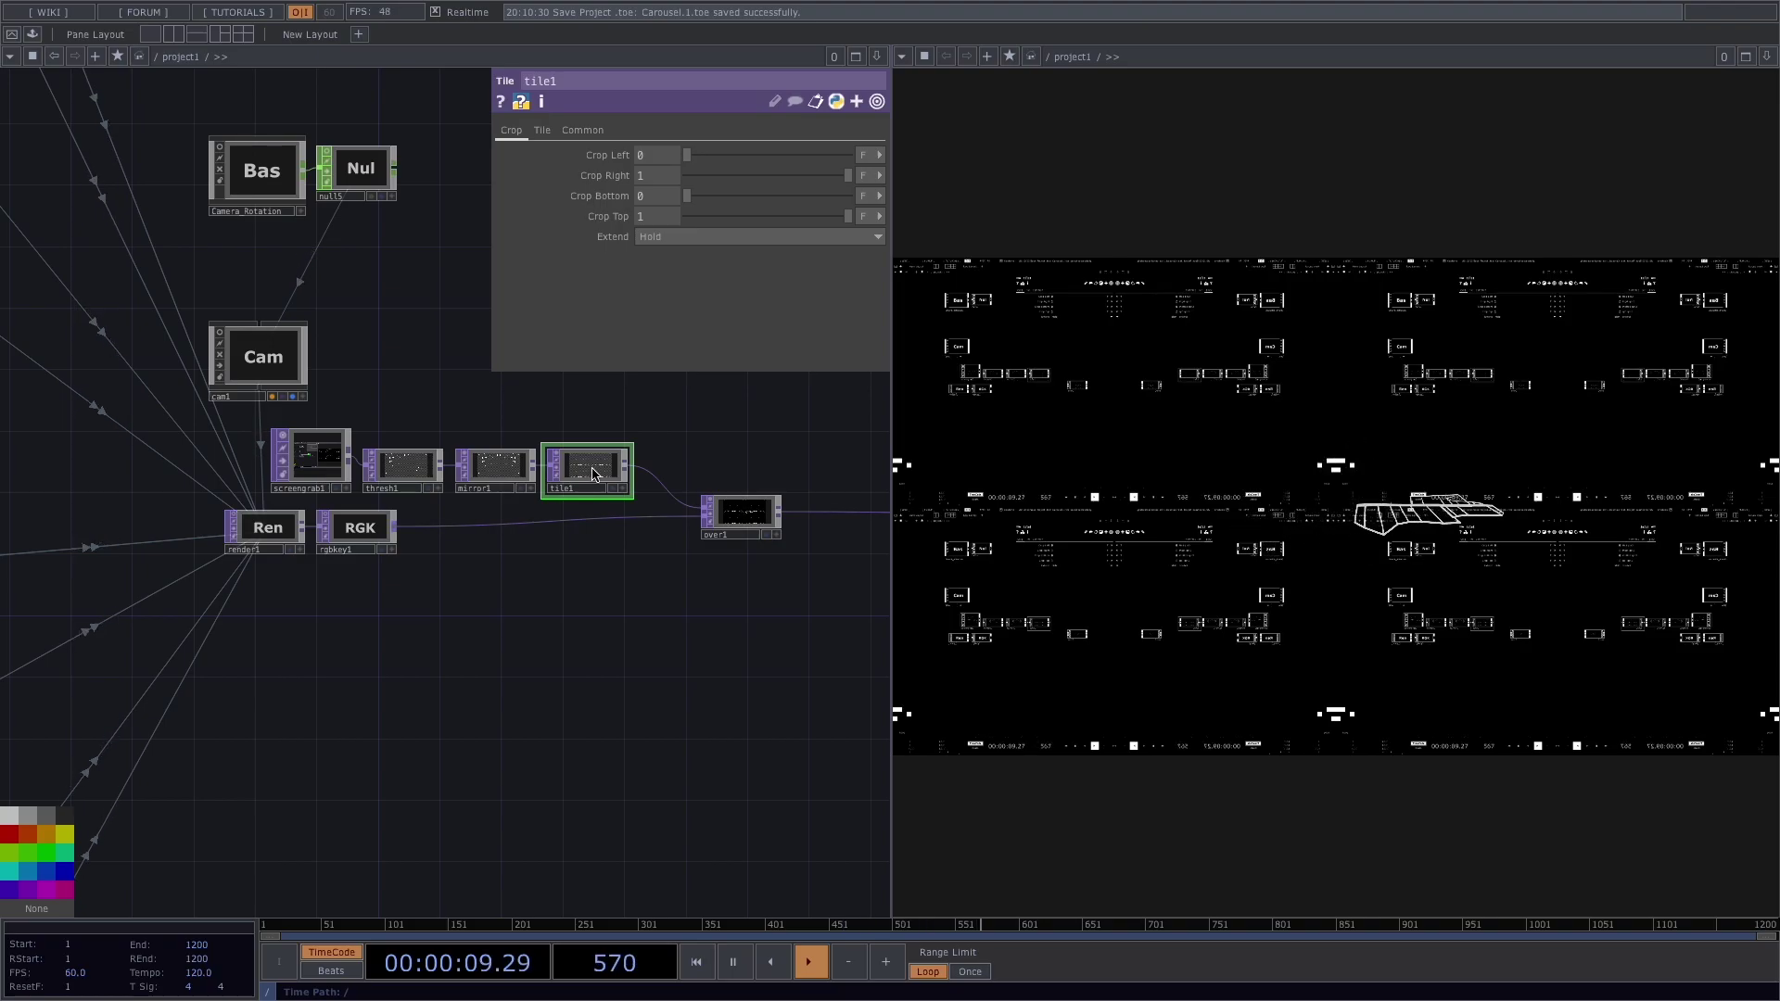
Step: Move over1 further along to make room and insert a second Mirror TOP after tile1
{"action": "left_click_drag", "start_coordinate": [793, 517], "coordinate": [853, 517]}
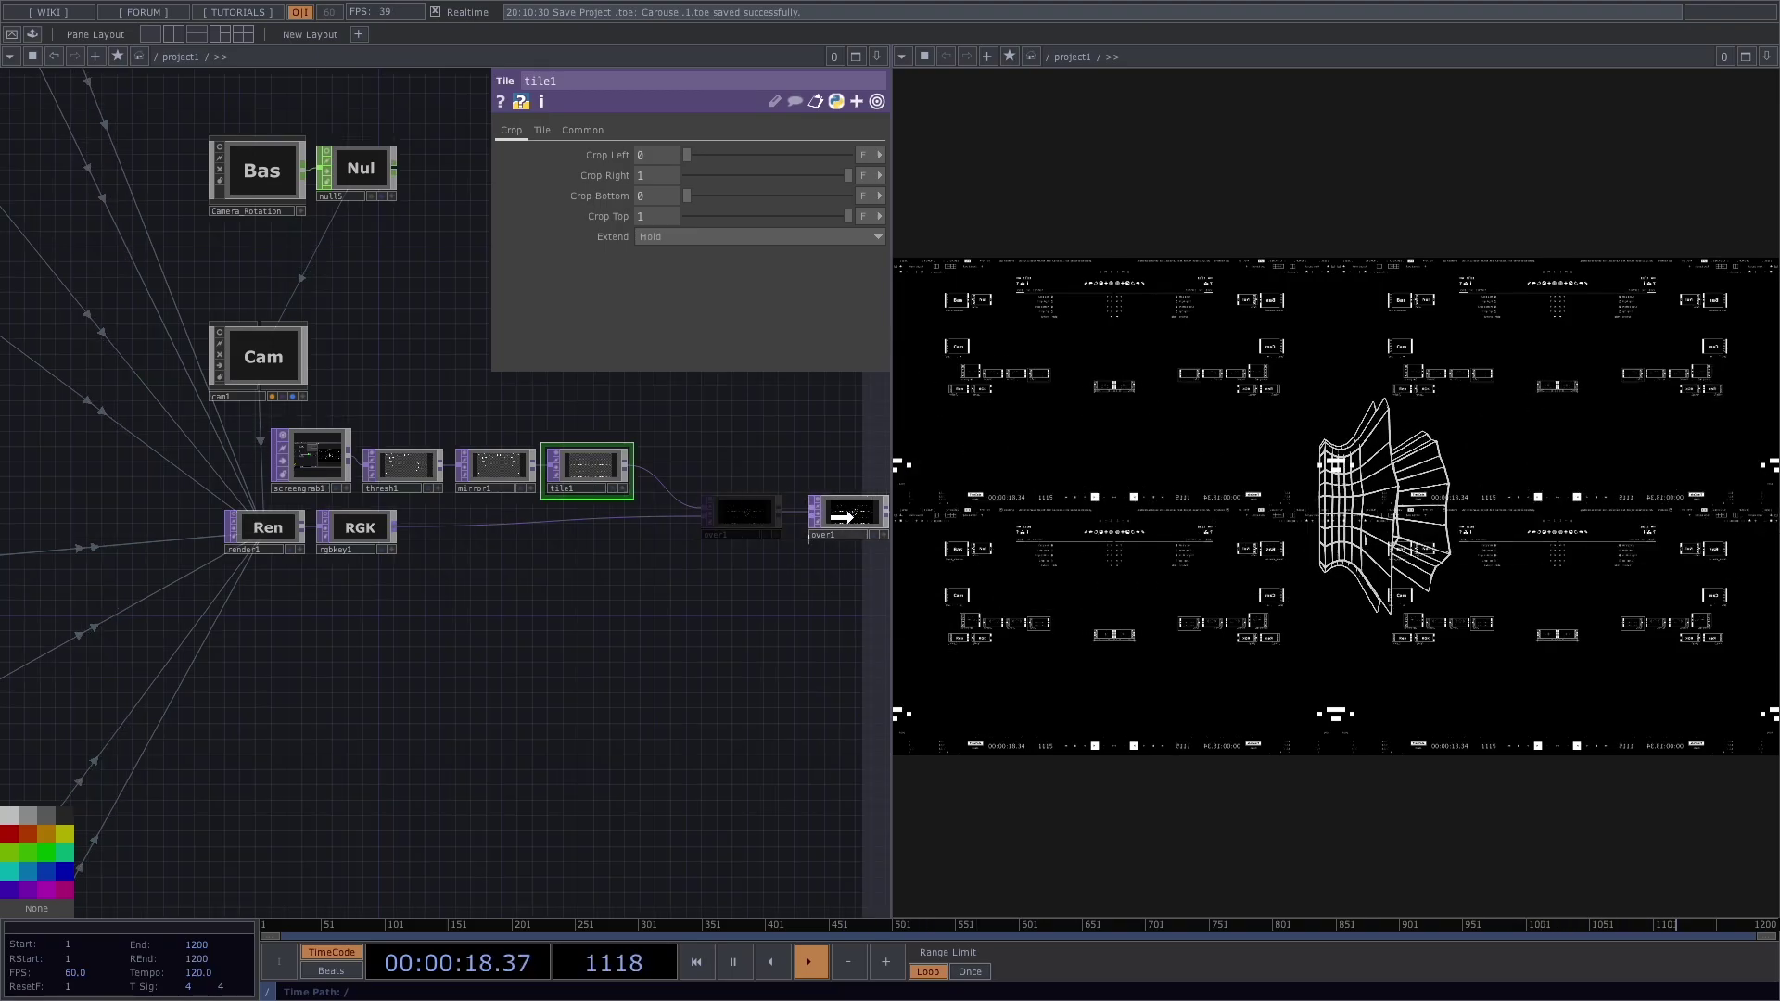
{"action": "right_click", "coordinate": [652, 470]}
{"action": "left_click", "coordinate": [683, 451]}
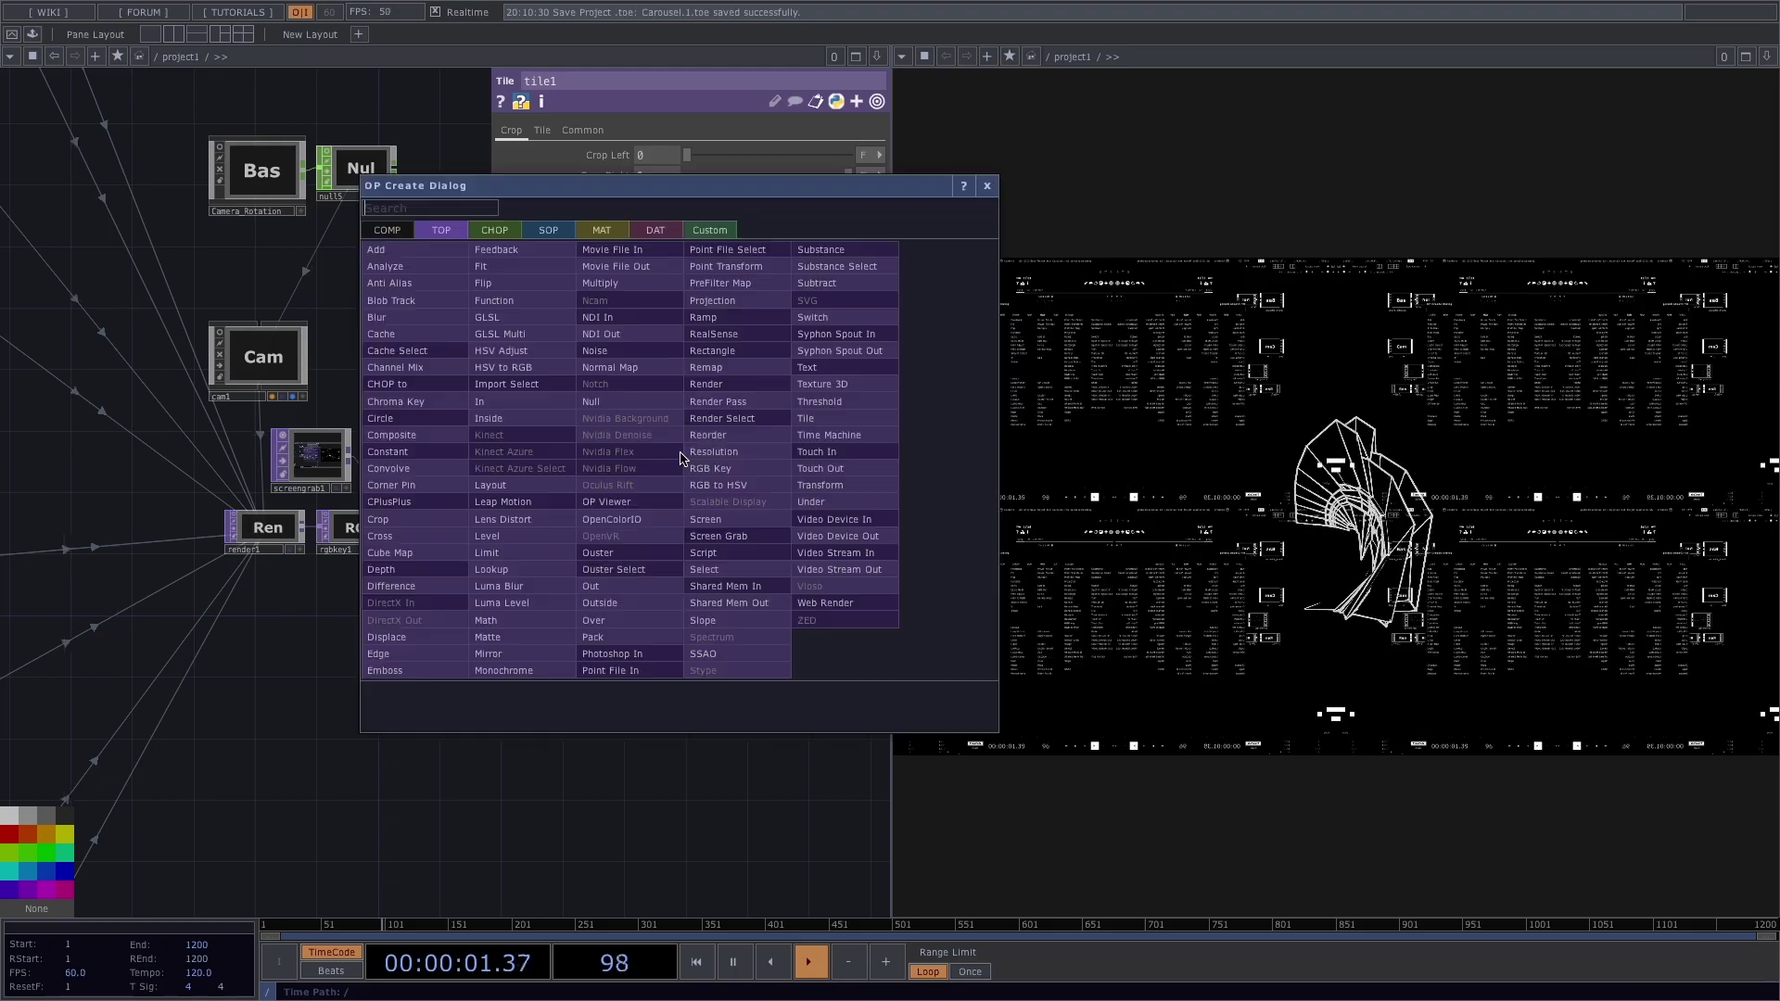
{"action": "left_click", "coordinate": [499, 535]}
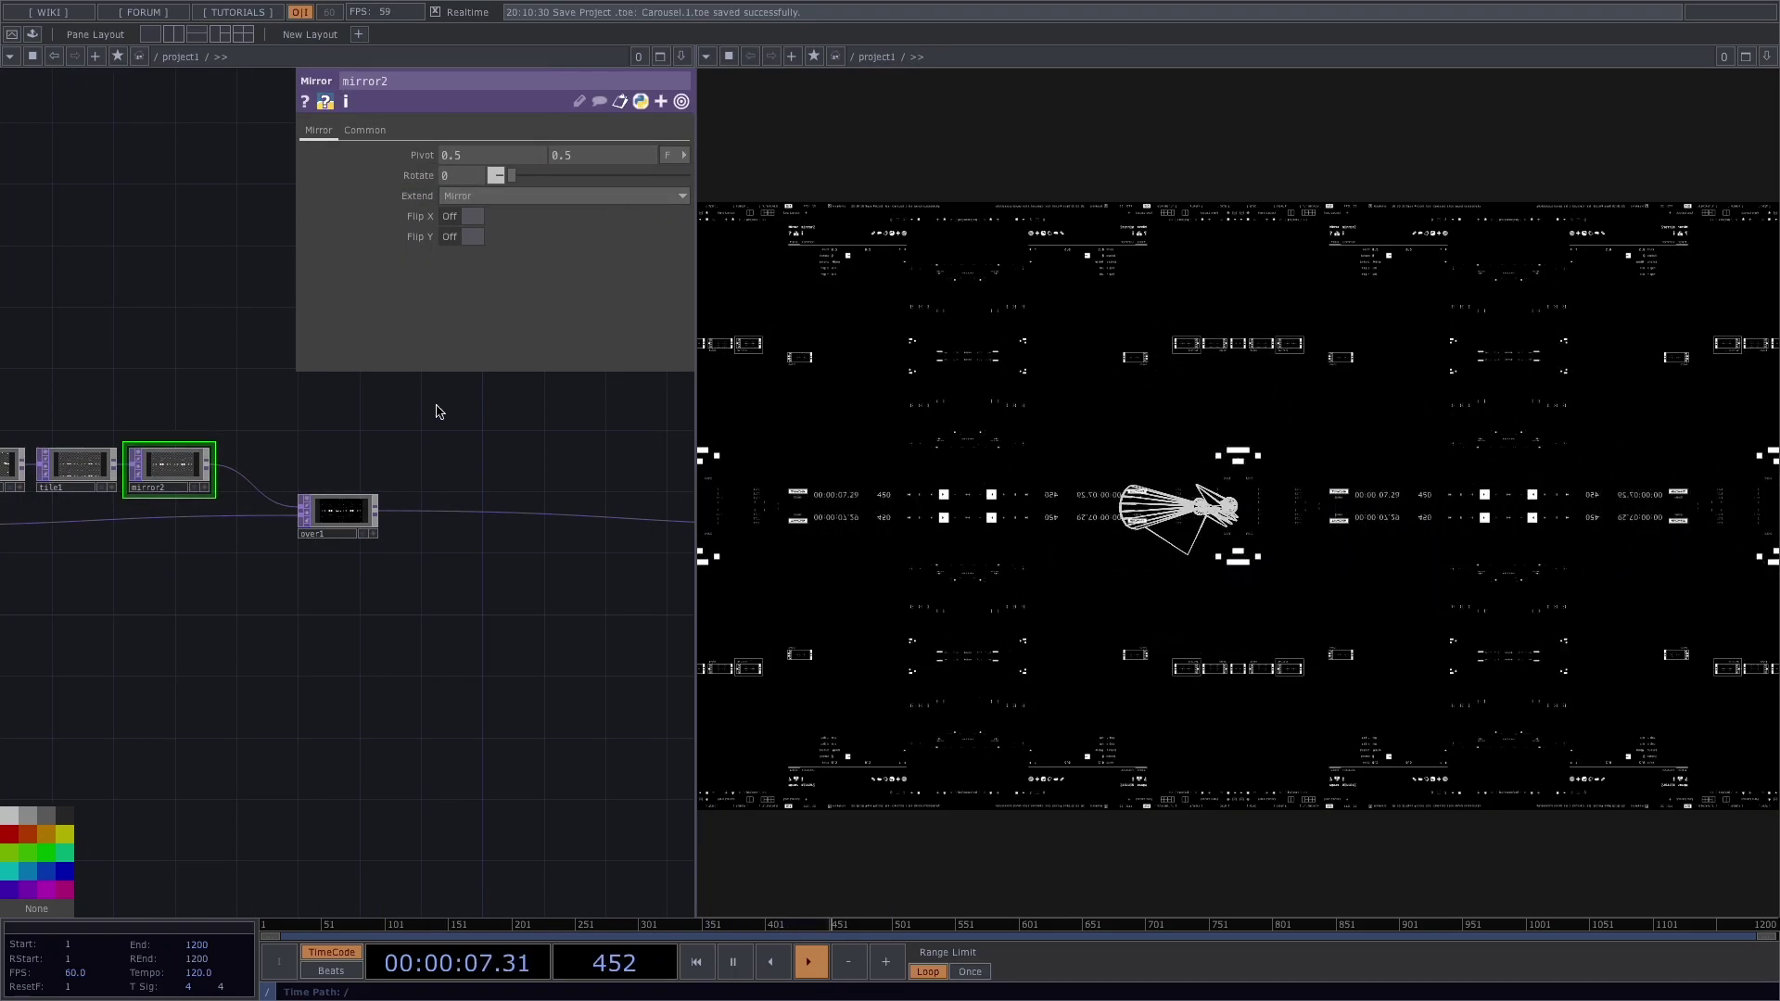
Step: Shift over1 further along again and insert a second Tile TOP between mirror2 and over1
{"action": "left_click_drag", "start_coordinate": [348, 515], "coordinate": [457, 514]}
{"action": "right_click", "coordinate": [264, 473]}
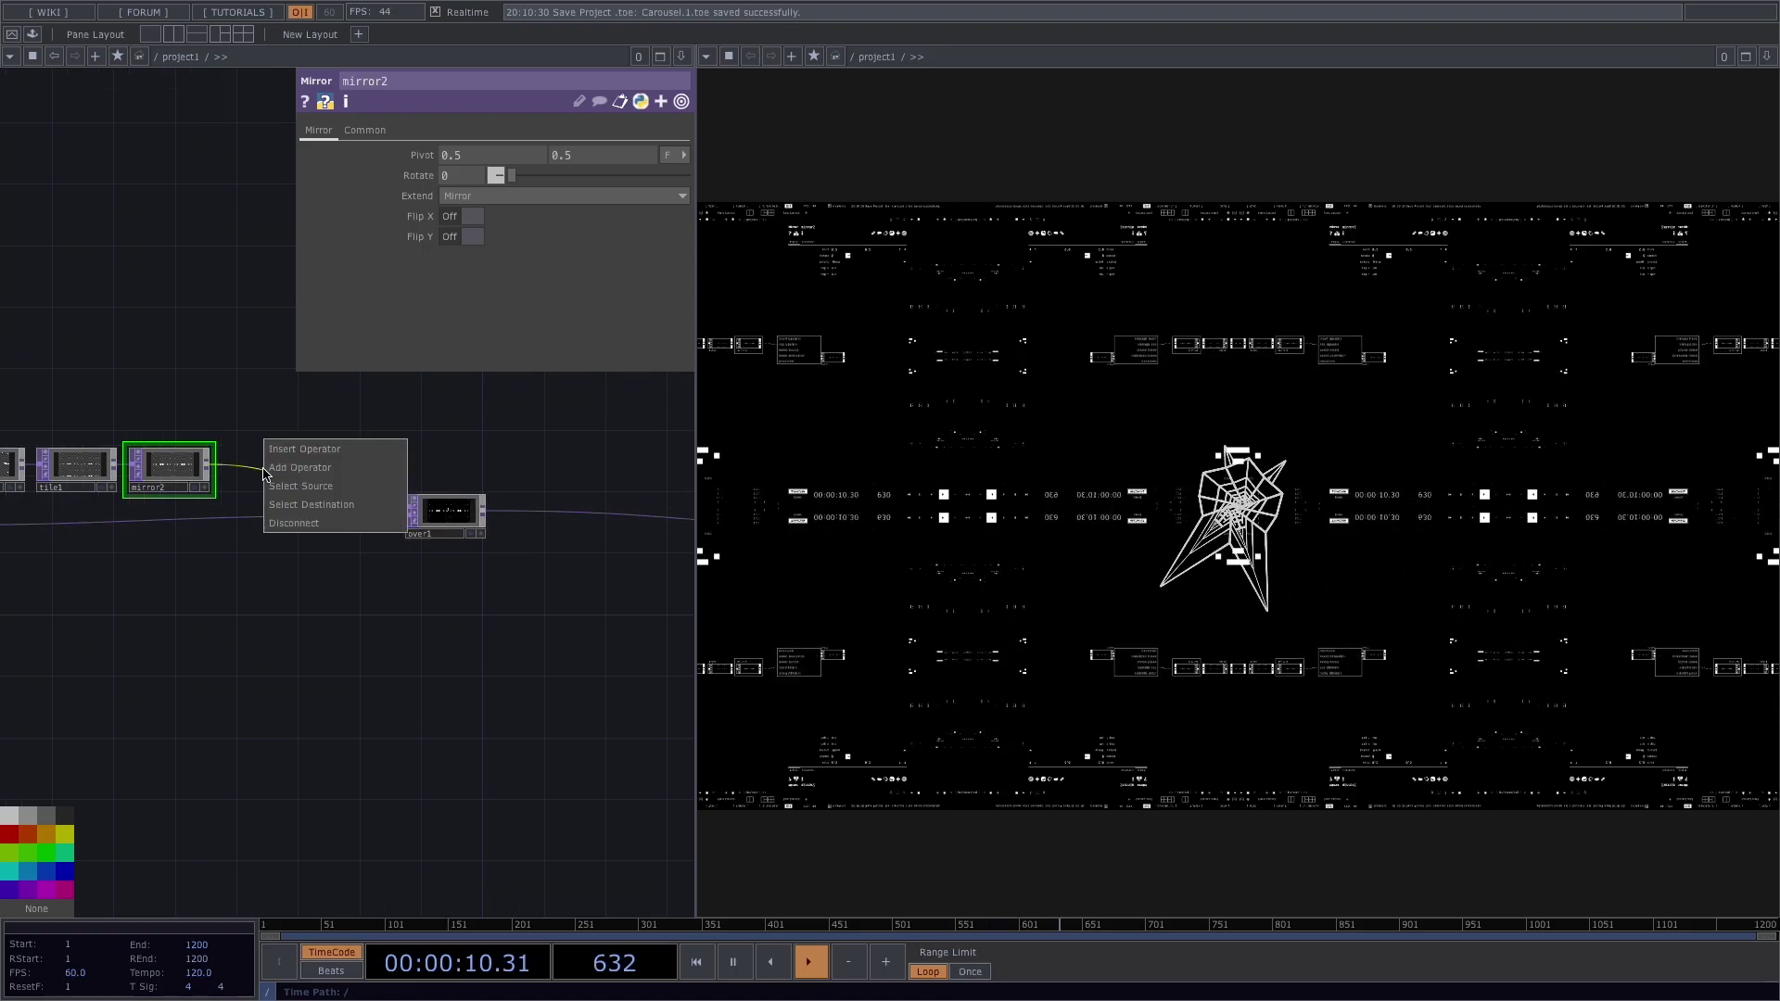
{"action": "left_click", "coordinate": [295, 451]}
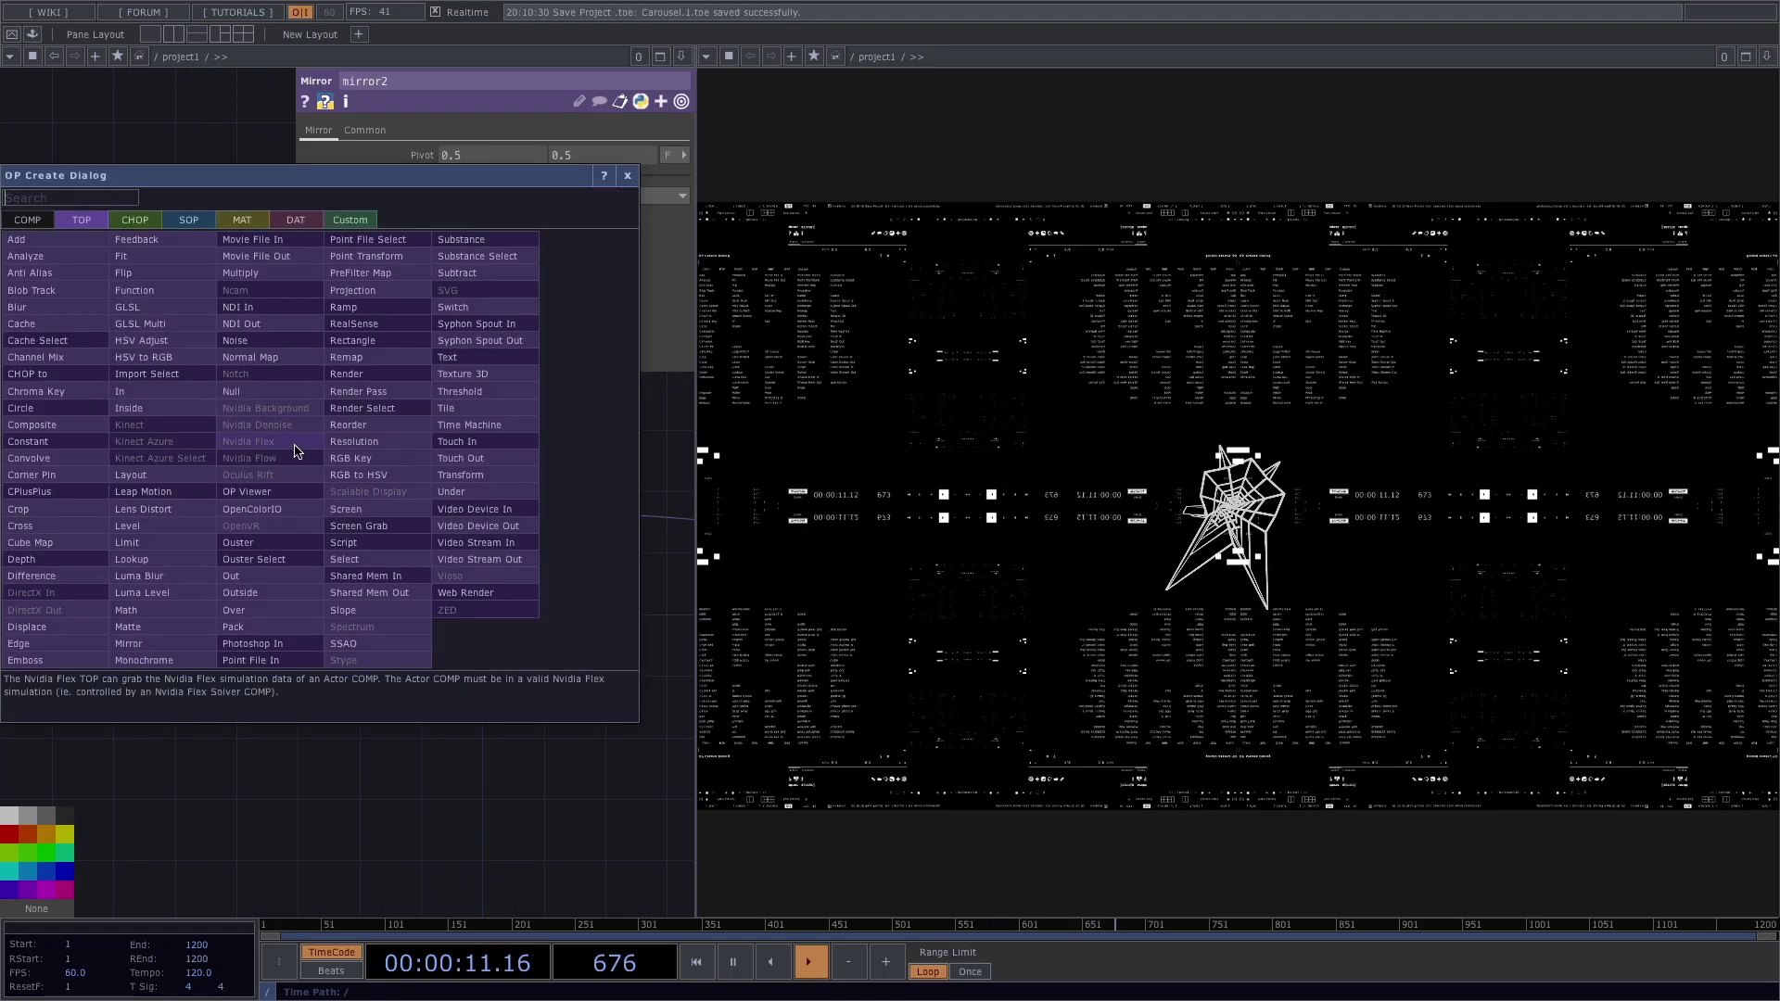
{"action": "left_click", "coordinate": [446, 408]}
{"action": "left_click", "coordinate": [266, 477]}
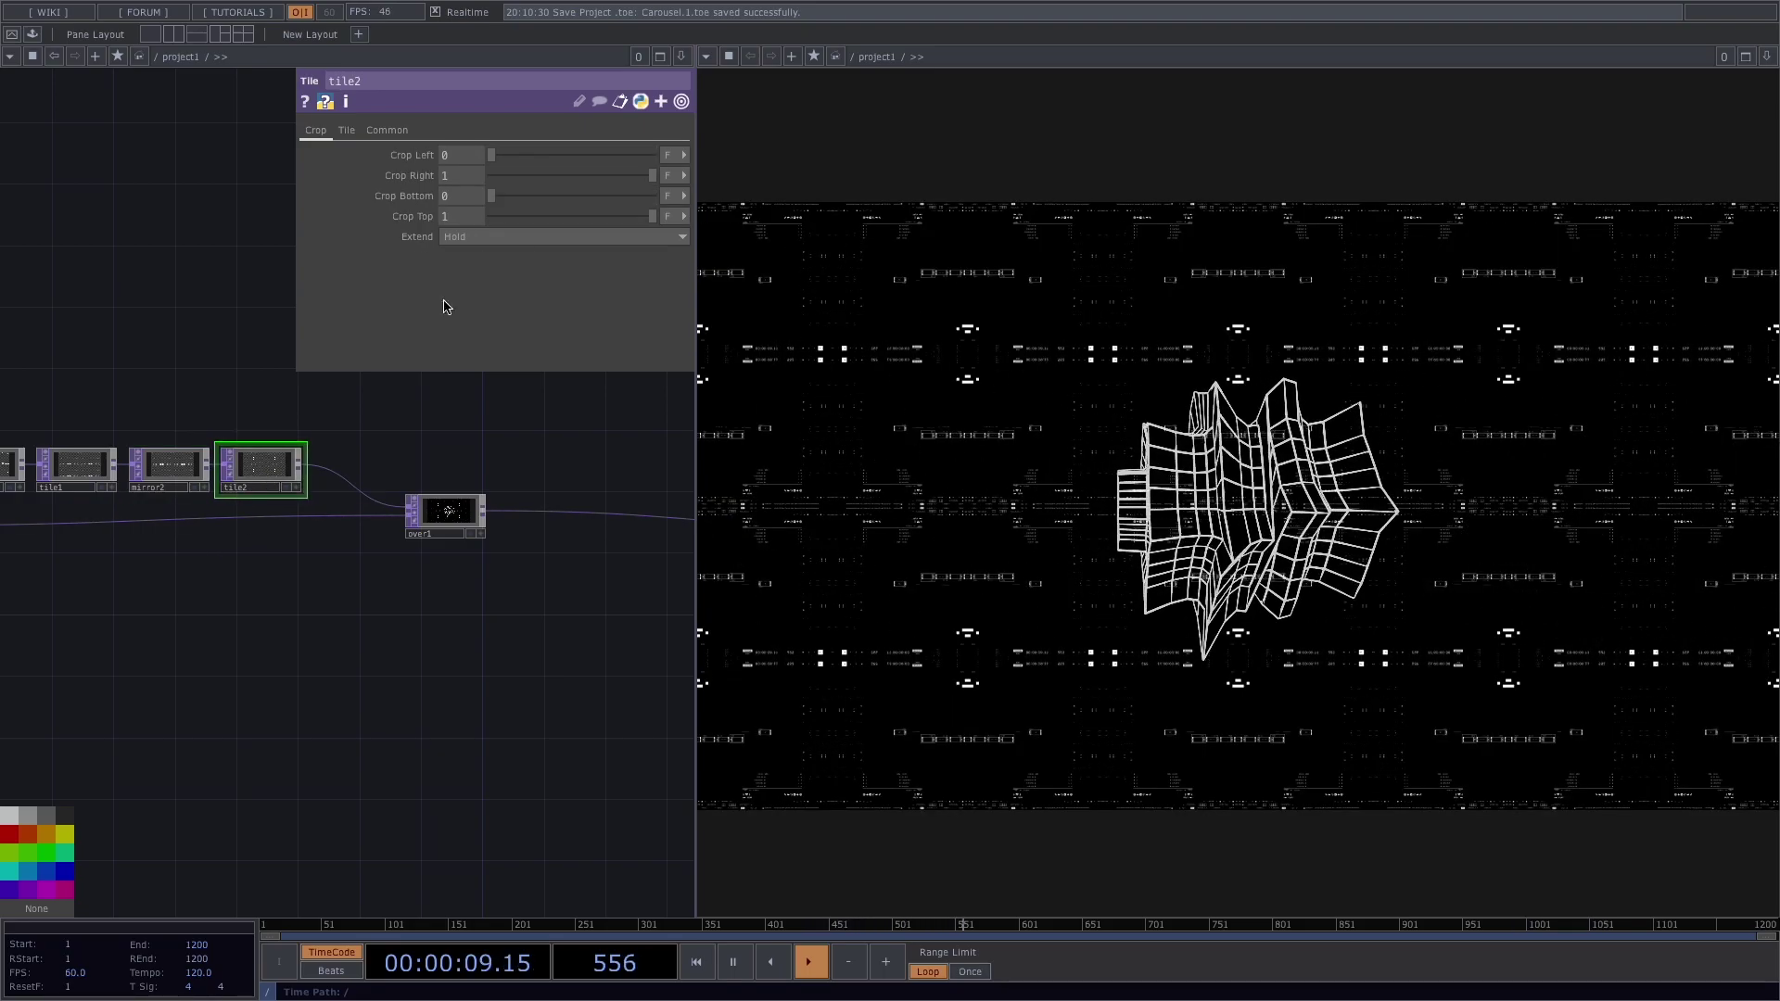
Step: Try different Crop Top and Crop Bottom values on tile2 and return them to 1 and 0
{"action": "left_click_drag", "start_coordinate": [652, 216], "coordinate": [624, 250]}
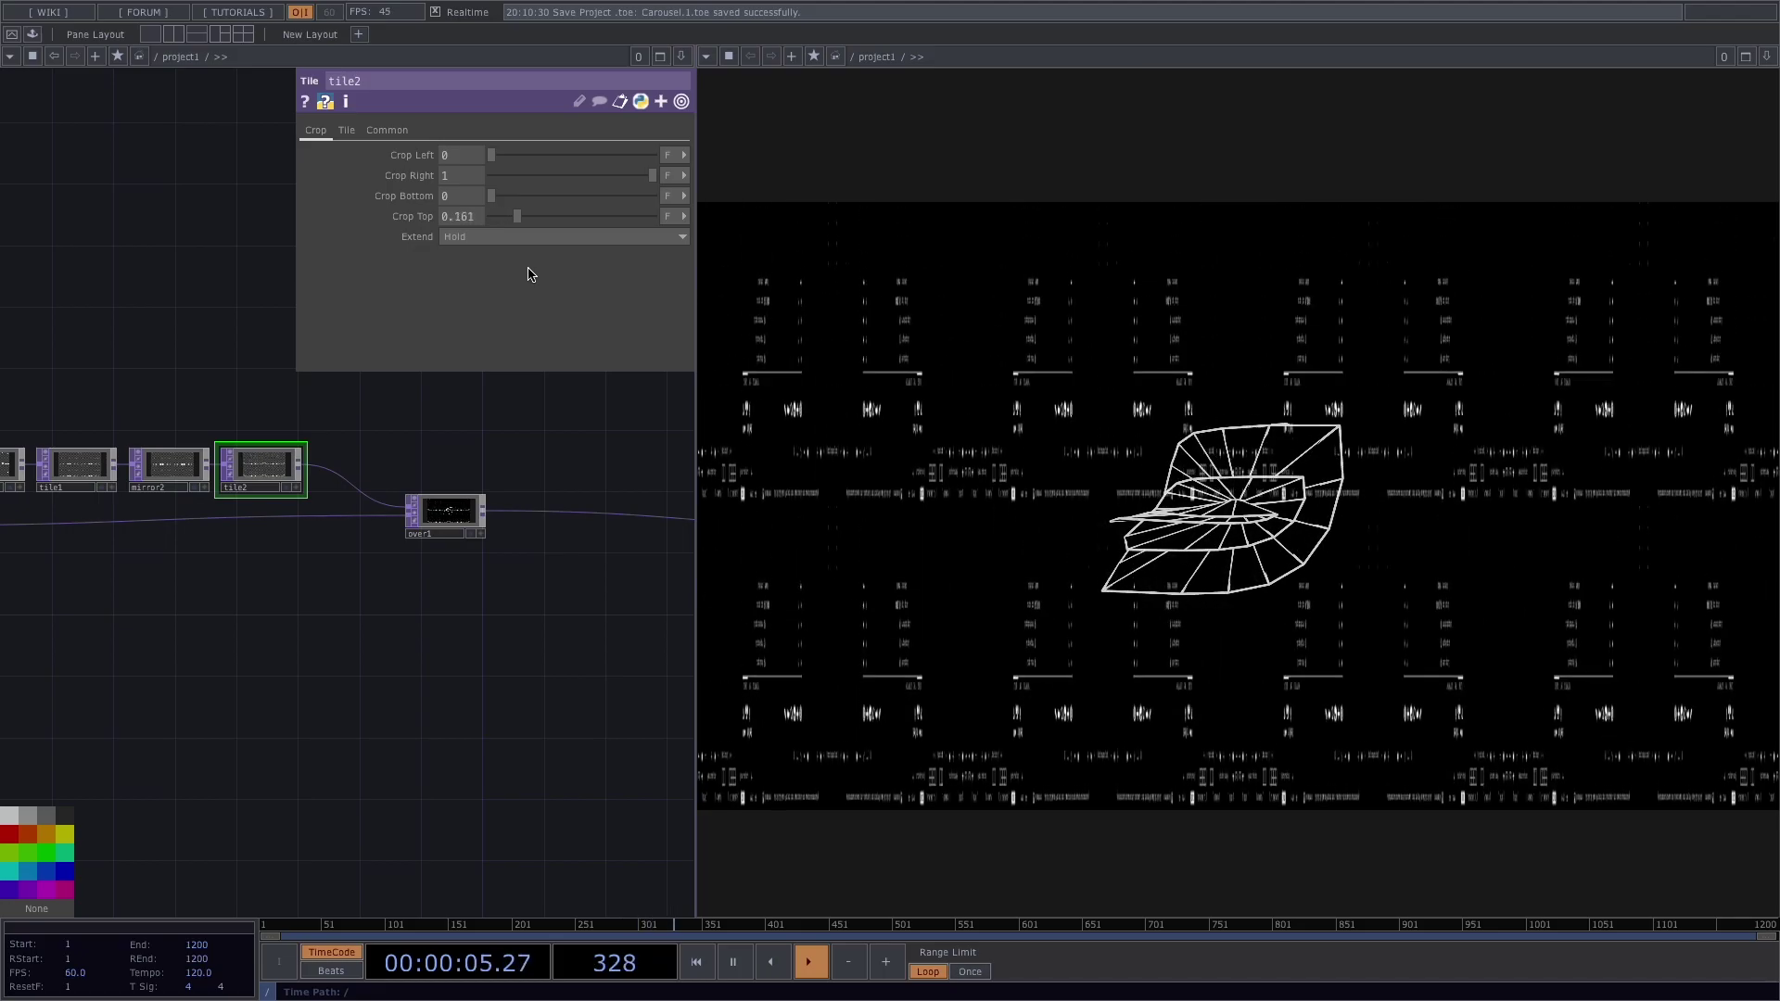
{"action": "left_click_drag", "start_coordinate": [527, 269], "coordinate": [703, 275]}
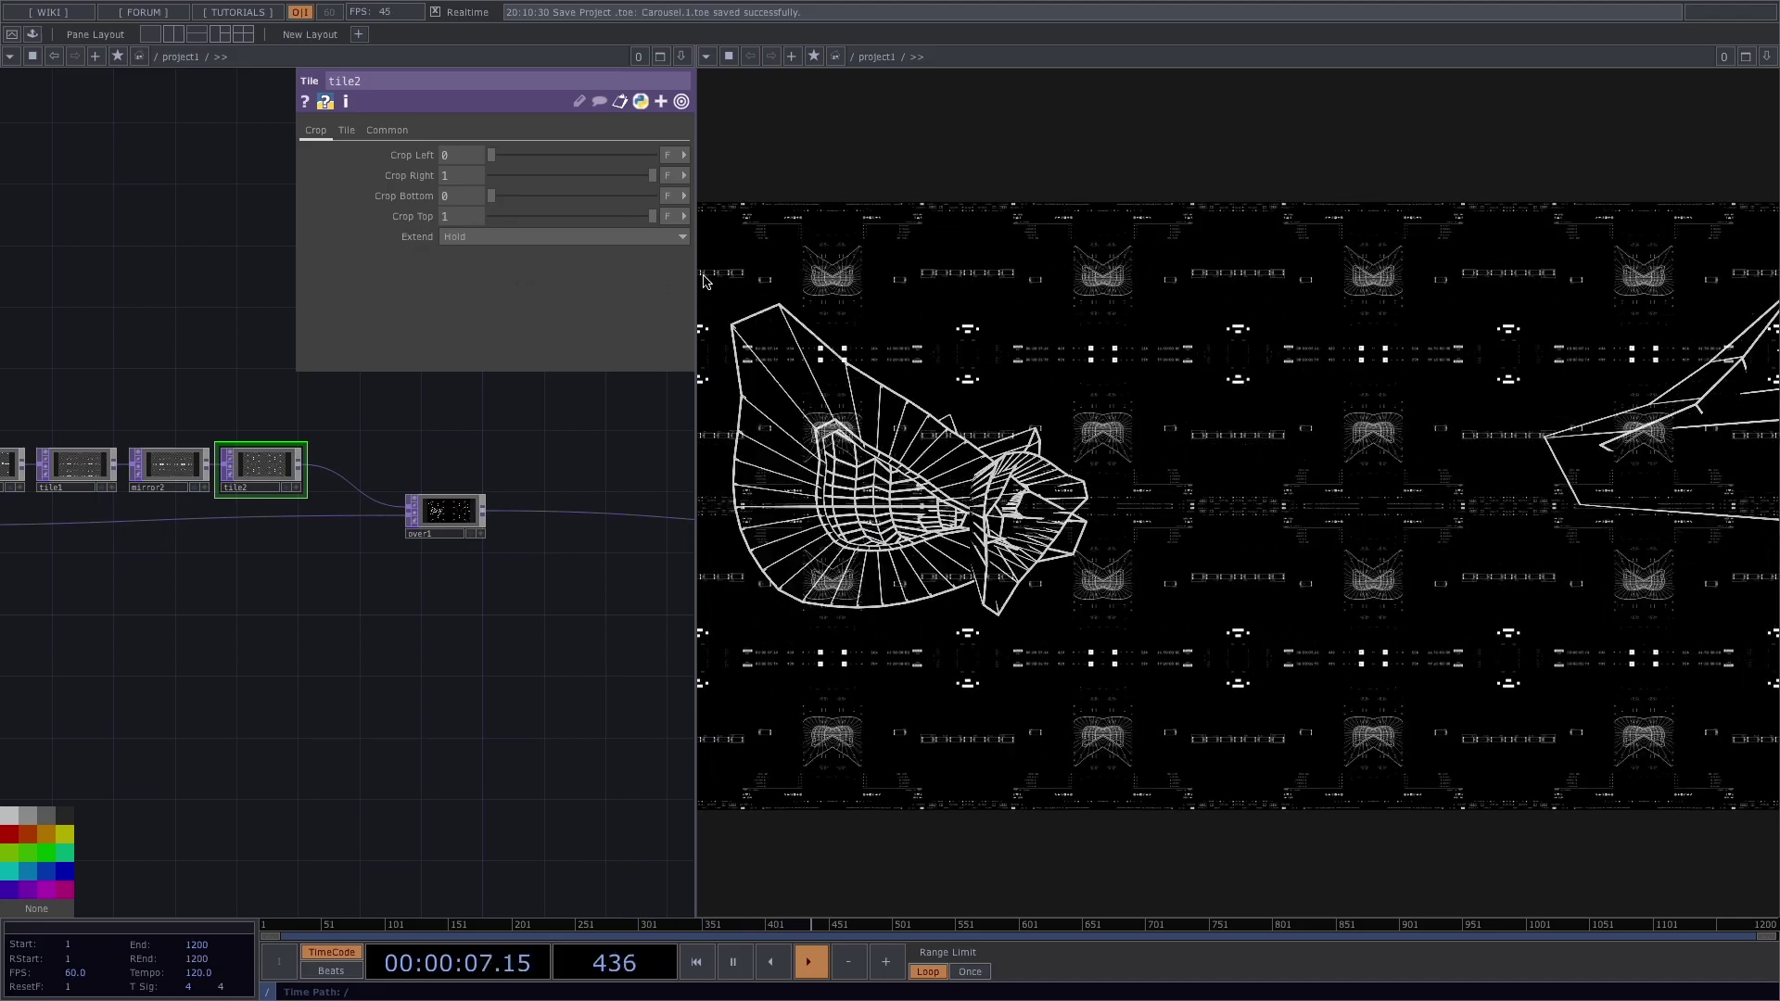
{"action": "mouse_move", "coordinate": [494, 196]}
{"action": "left_mouse_down"}
{"action": "mouse_move", "coordinate": [631, 197]}
{"action": "mouse_move", "coordinate": [446, 212]}
{"action": "mouse_move", "coordinate": [675, 211]}
{"action": "mouse_move", "coordinate": [473, 213]}
{"action": "left_mouse_up"}
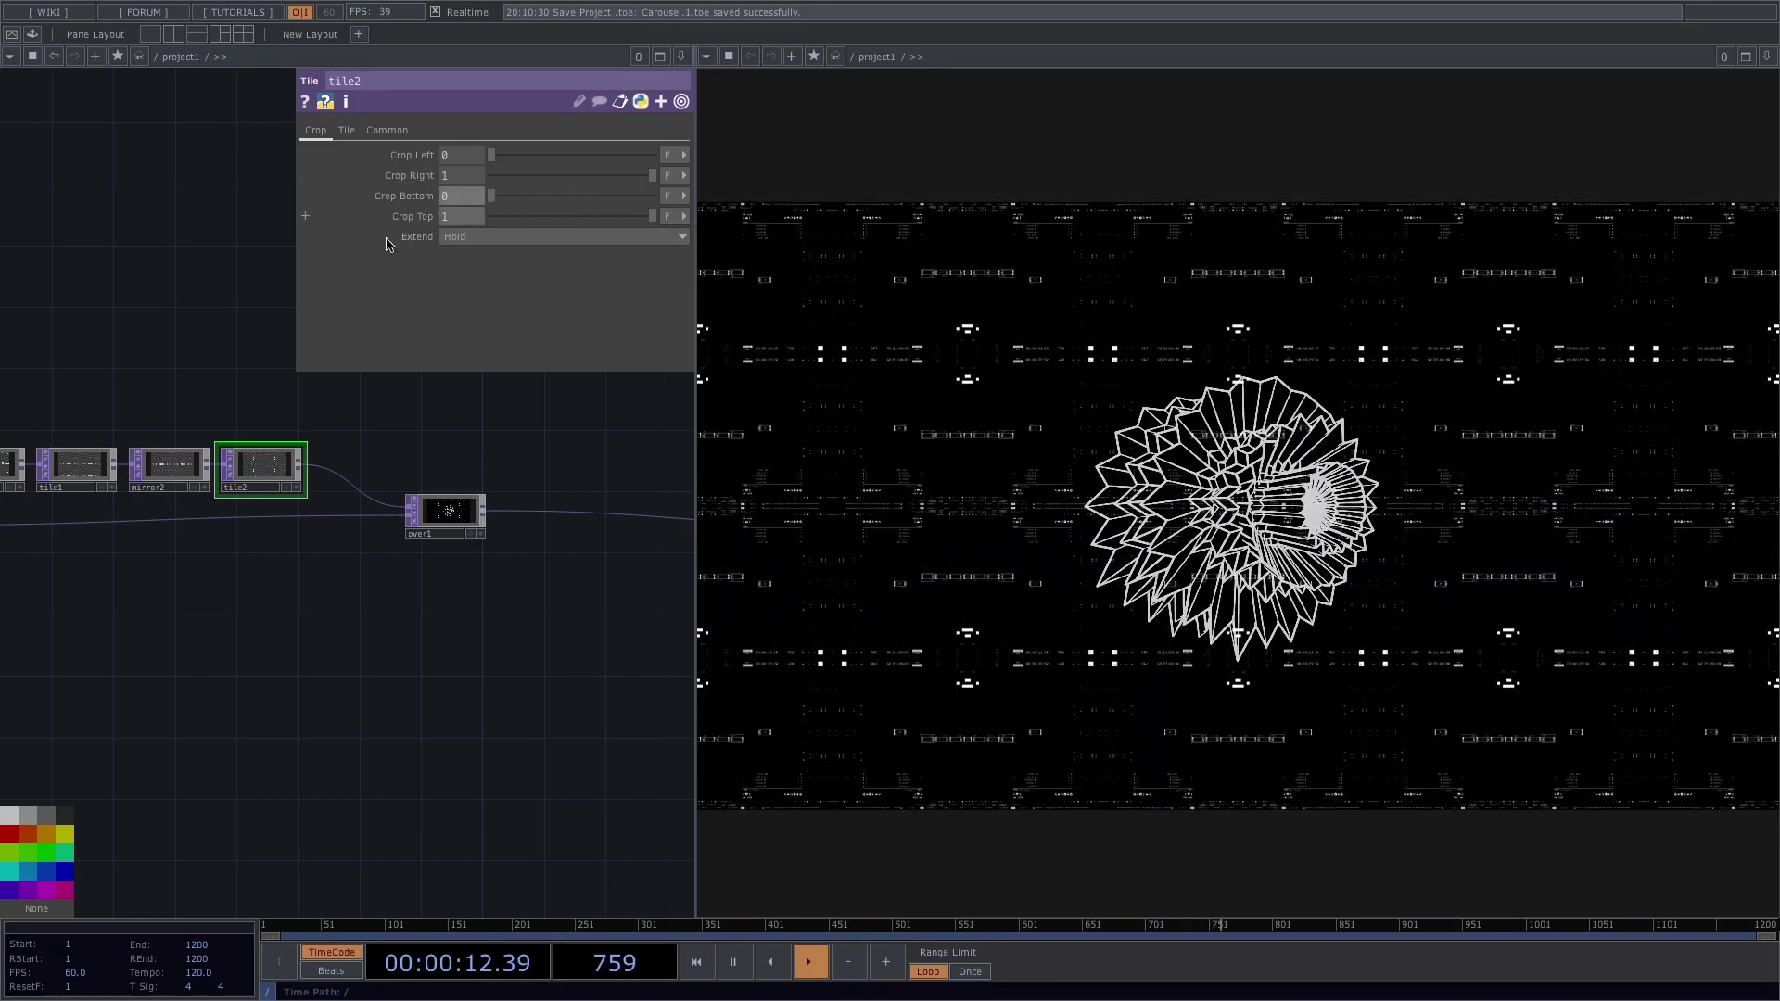
Step: Add the infiniteLooping component from the Miscelanea folder of My Components to the network above the TOP chain
{"action": "left_click_drag", "start_coordinate": [146, 319], "coordinate": [331, 339]}
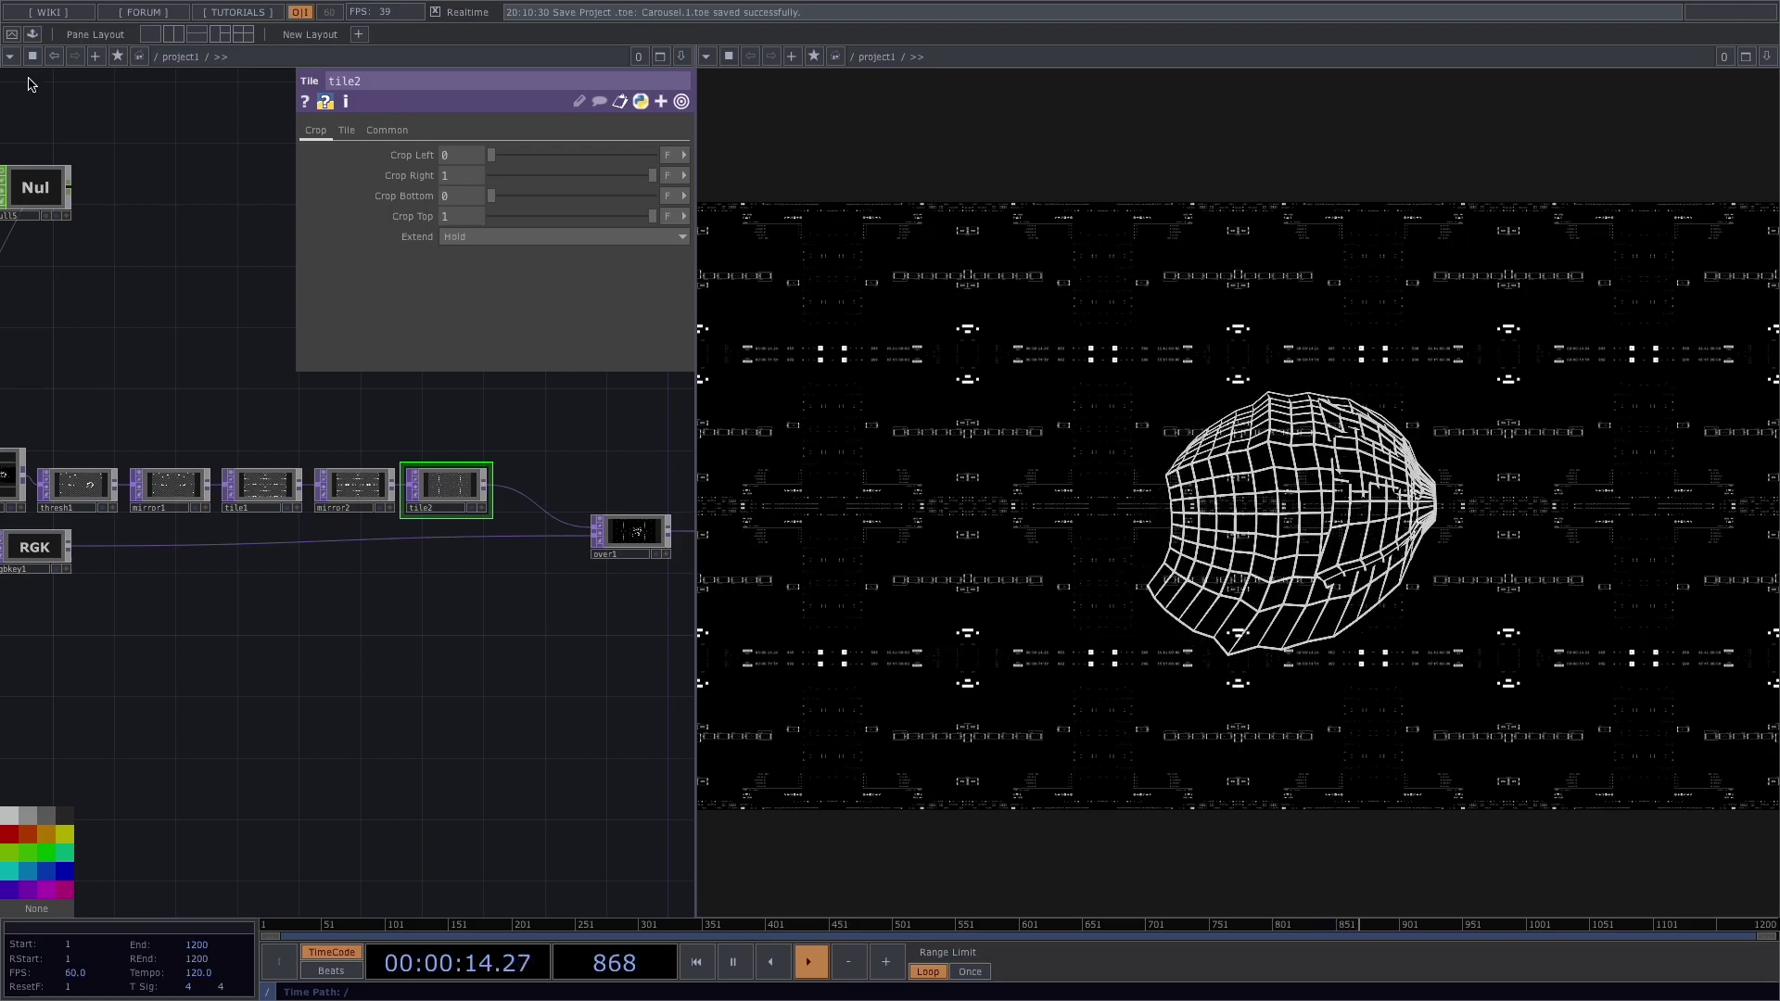
{"action": "left_click", "coordinate": [33, 34]}
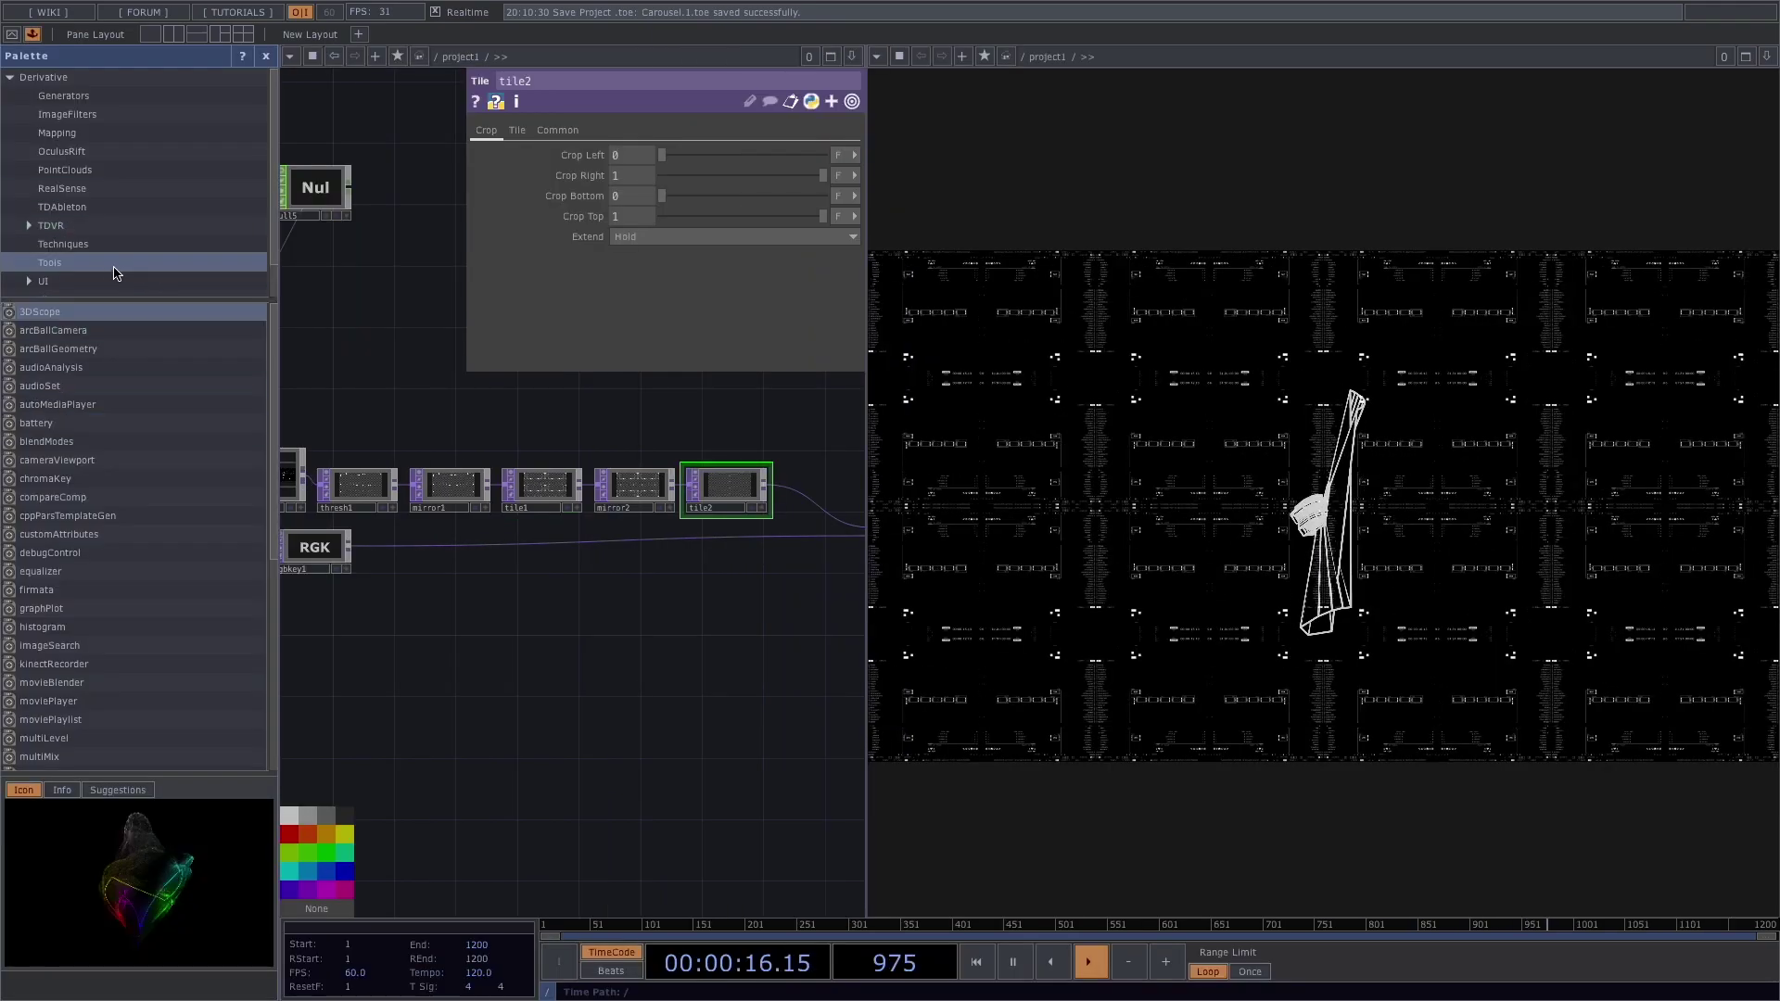
{"action": "left_click", "coordinate": [77, 281]}
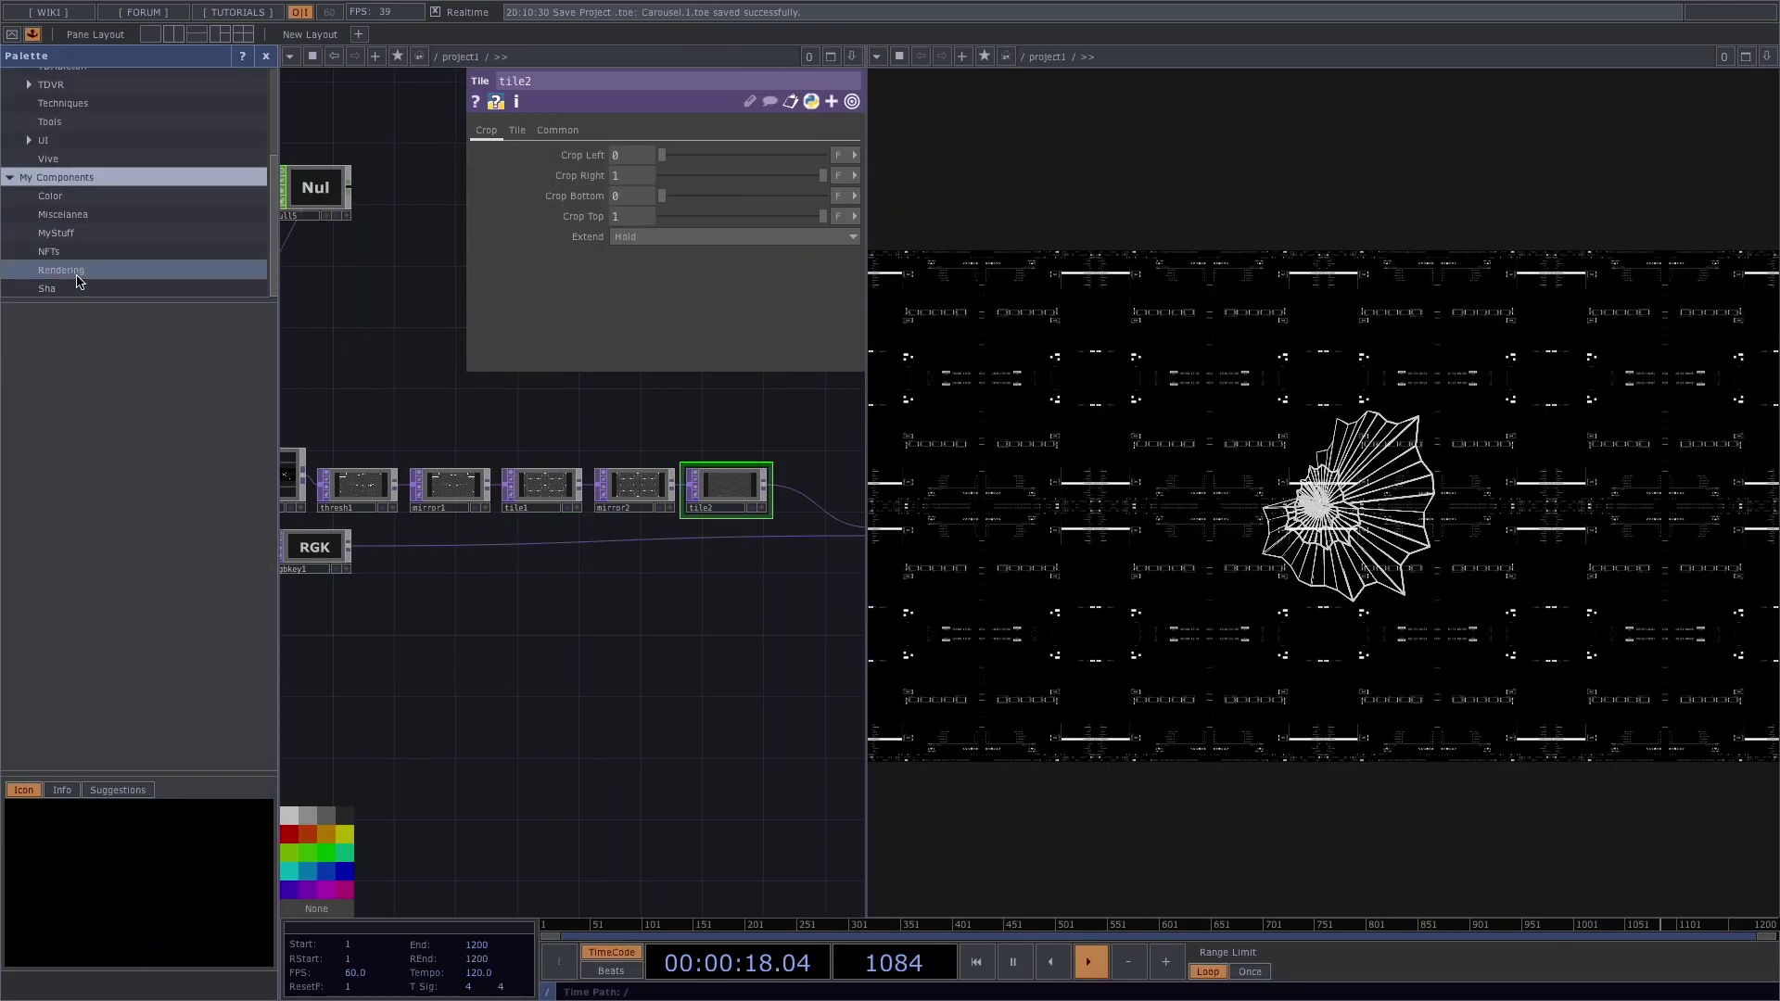
{"action": "left_click", "coordinate": [65, 214]}
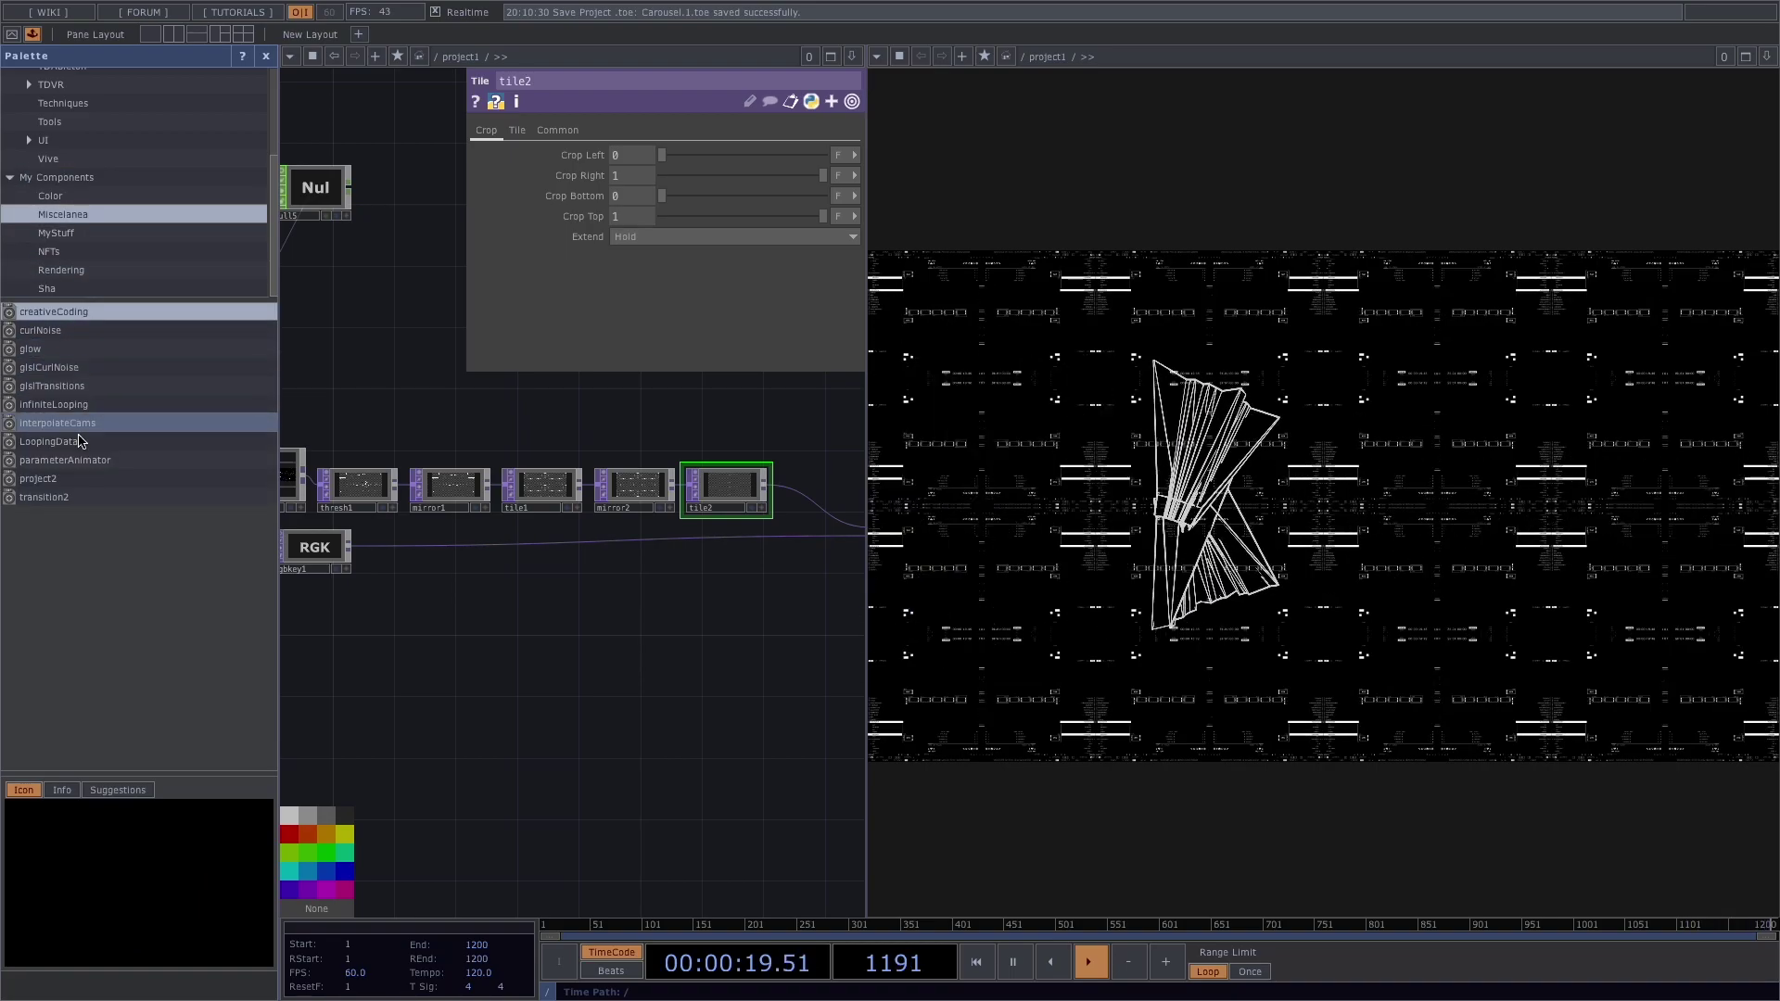
{"action": "left_click_drag", "start_coordinate": [83, 405], "coordinate": [390, 327]}
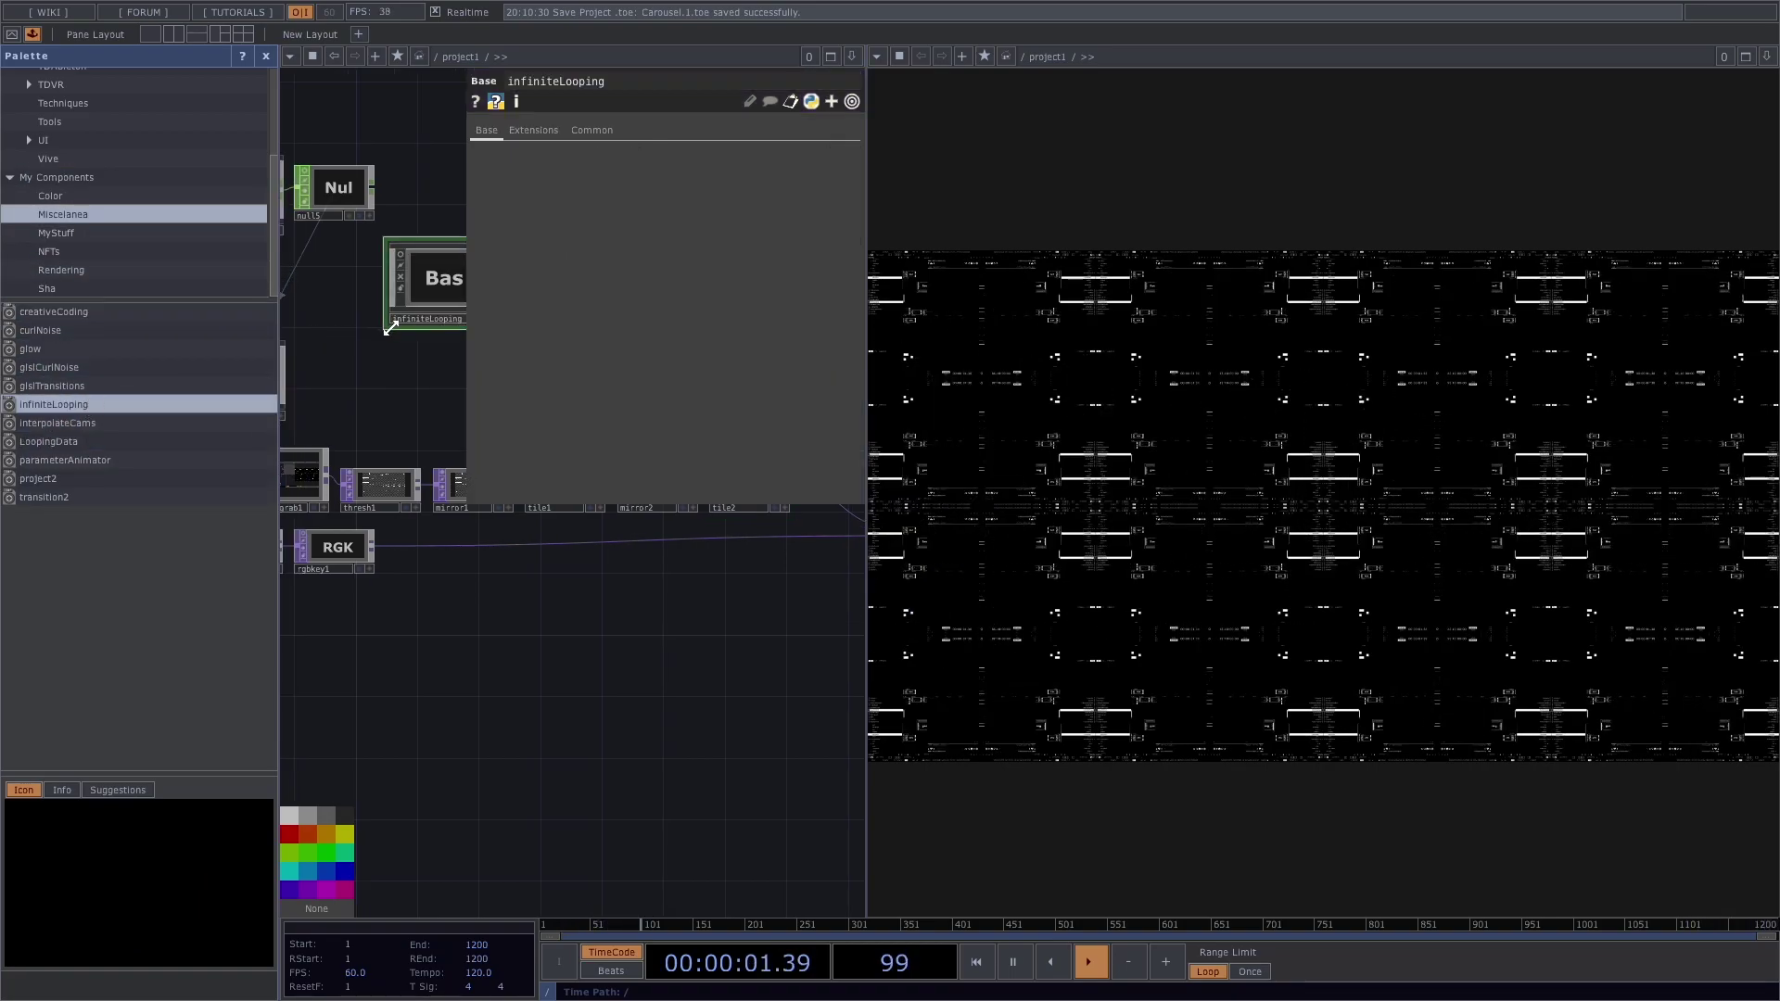
Step: Append a Null CHOP to the output of the infiniteLooping component
{"action": "left_click_drag", "start_coordinate": [318, 405], "coordinate": [257, 420]}
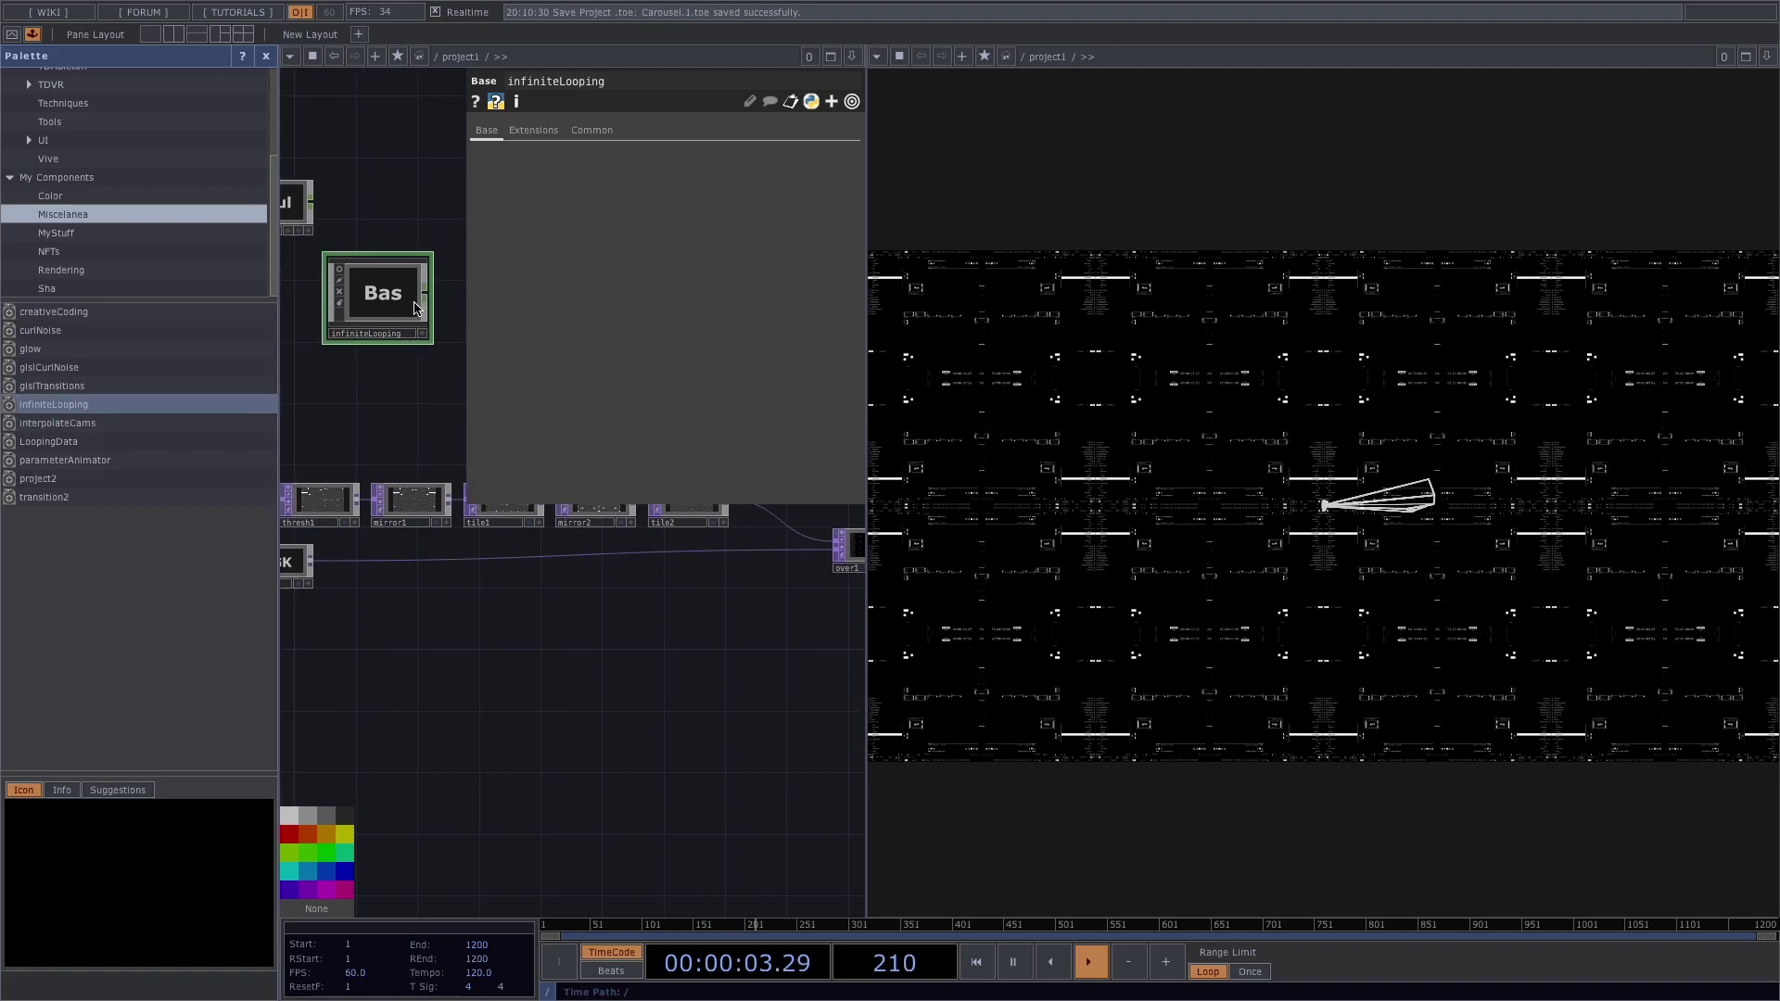
{"action": "right_click", "coordinate": [425, 297]}
{"action": "left_click", "coordinate": [465, 326]}
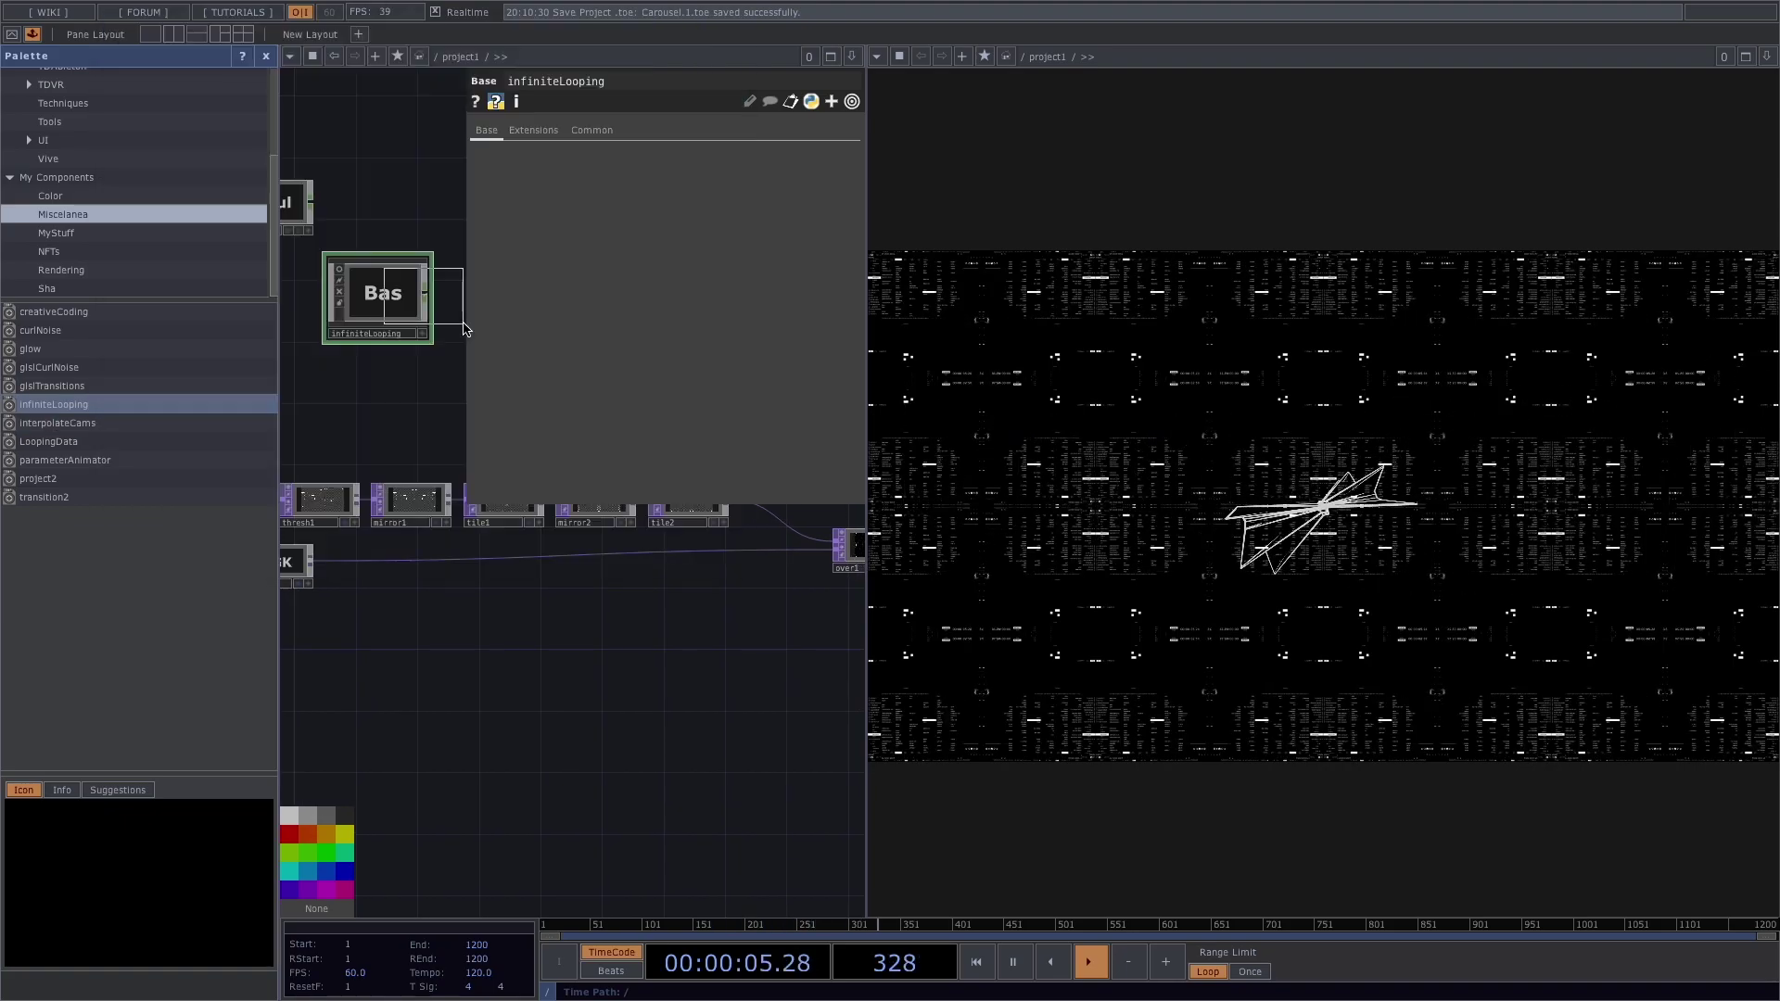
{"action": "left_click", "coordinate": [491, 302]}
{"action": "left_click_drag", "start_coordinate": [456, 362], "coordinate": [349, 385]}
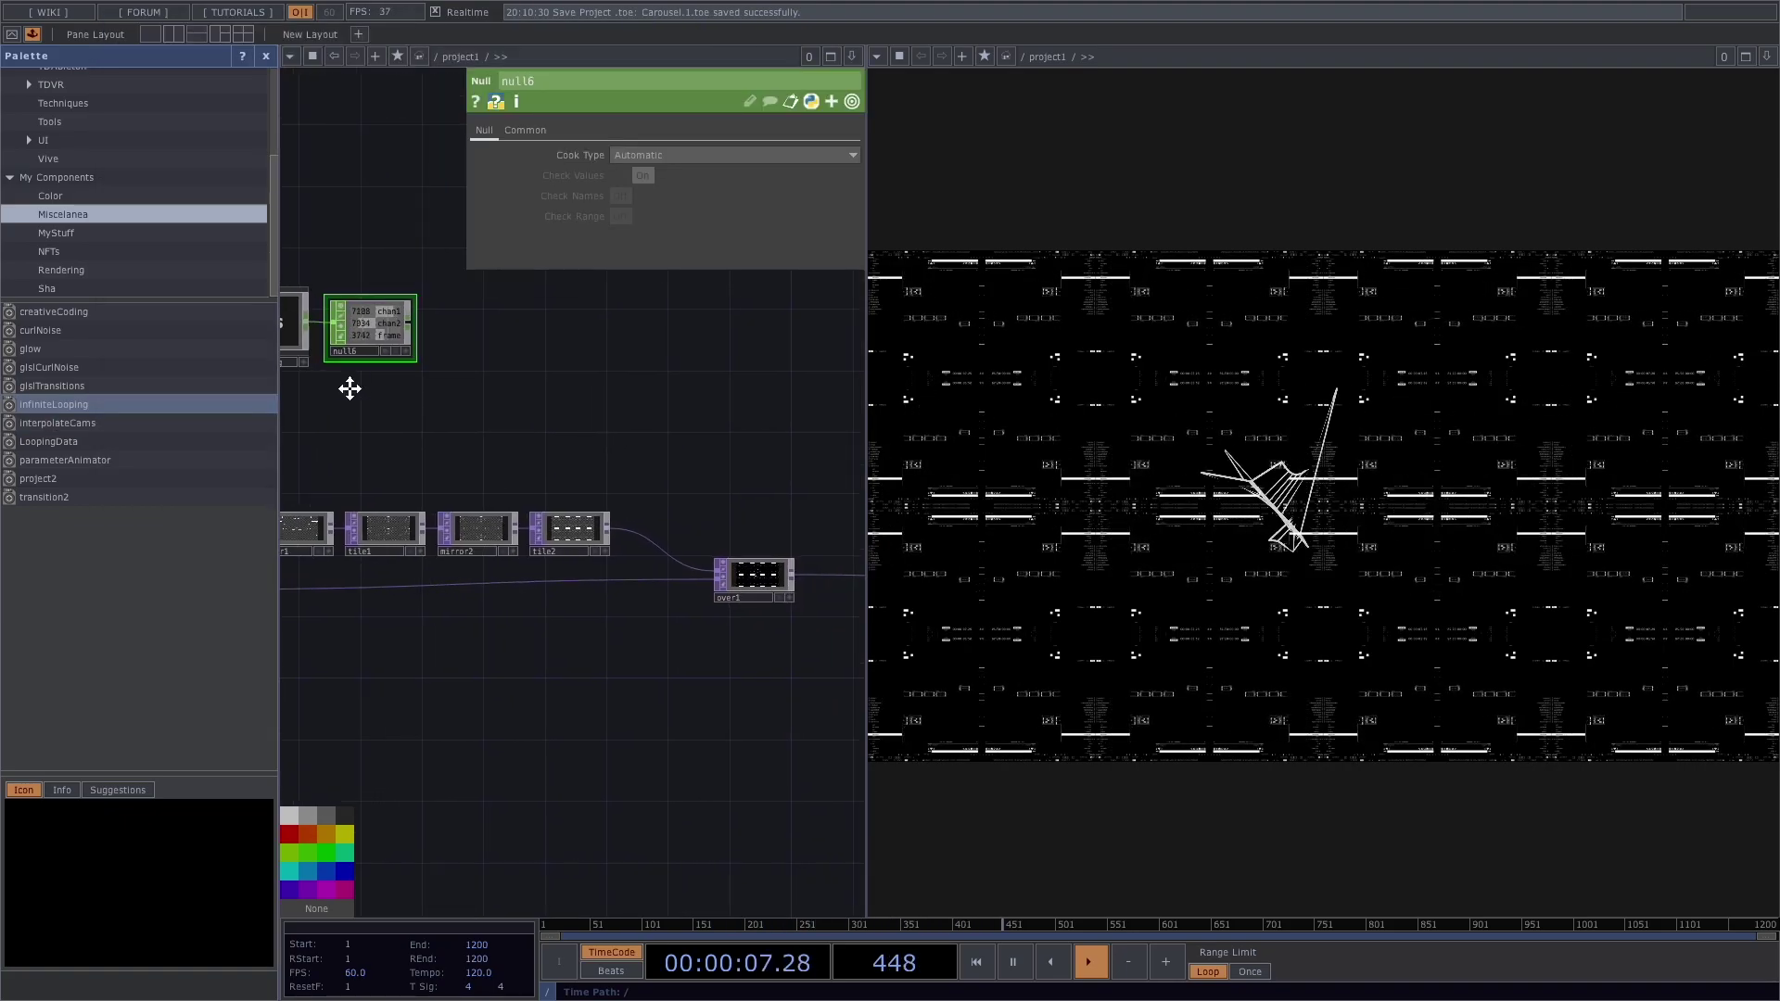
Step: Link tile2's Crop Bottom to null6 with a CHOP reference, trying the chan2 channel before settling on the frame channel
{"action": "scroll", "coordinate": [377, 361], "scroll_direction": "up", "scroll_amount": 4}
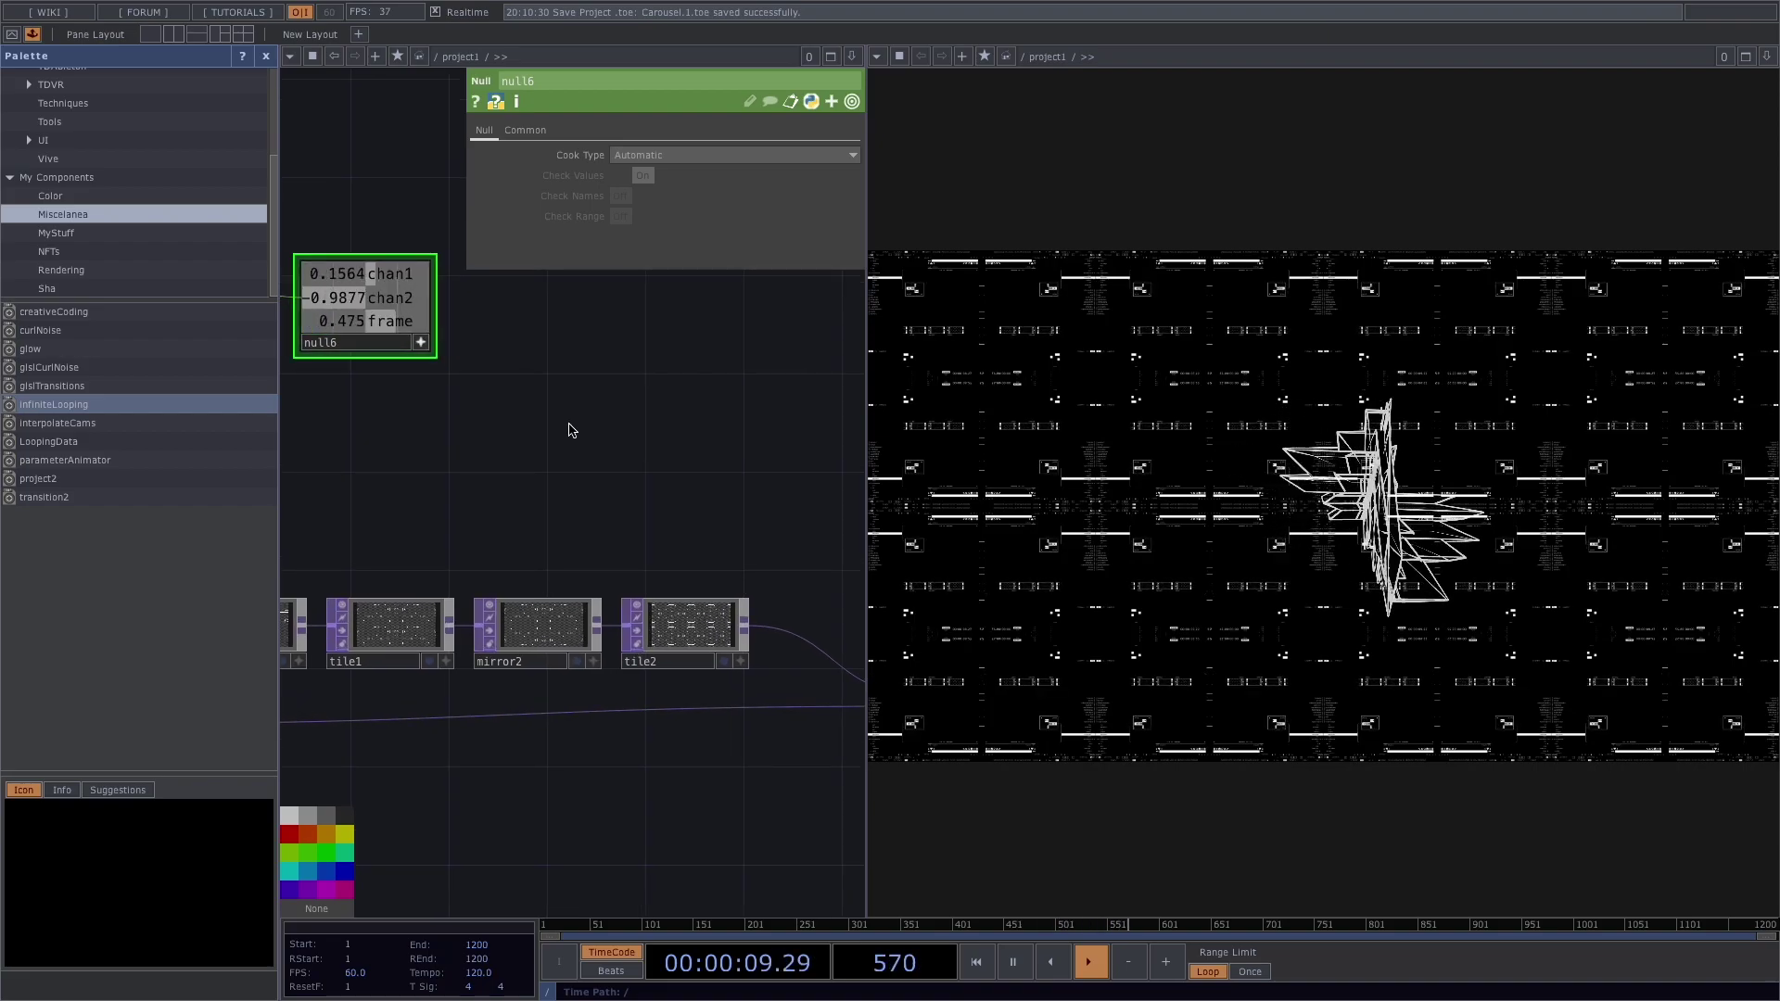
{"action": "left_click_drag", "start_coordinate": [568, 425], "coordinate": [409, 337]}
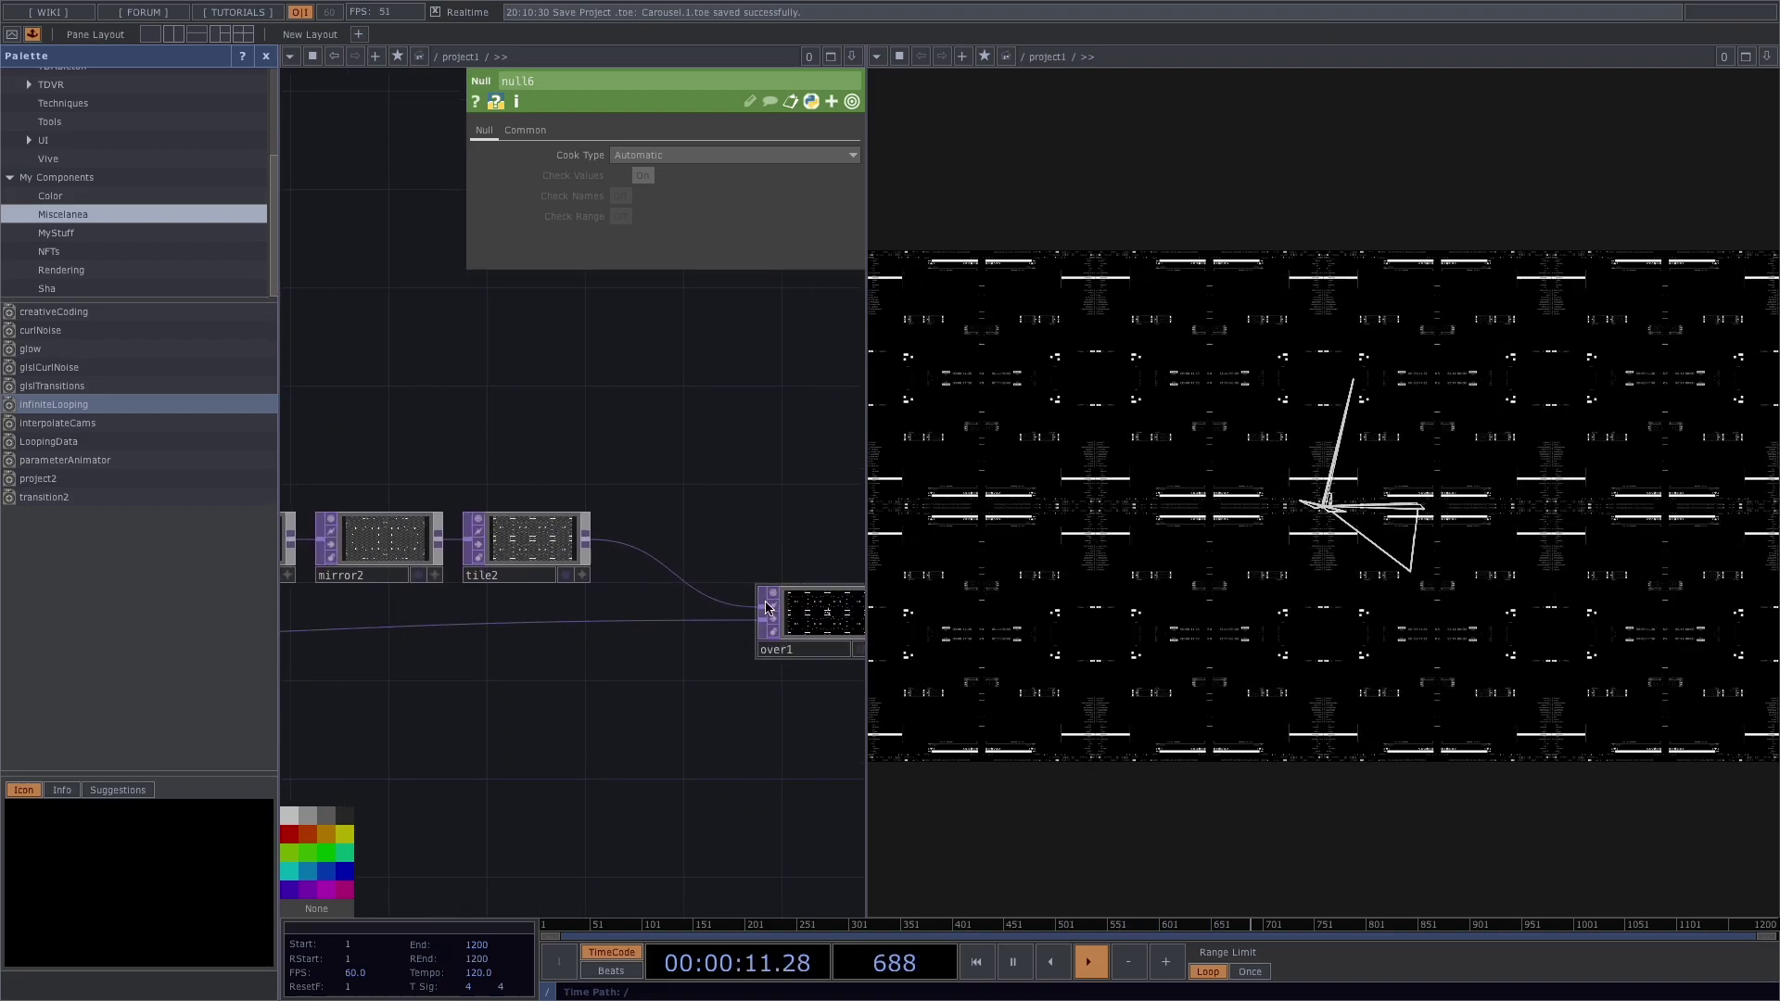
{"action": "left_click", "coordinate": [824, 614]}
{"action": "left_click", "coordinate": [557, 566]}
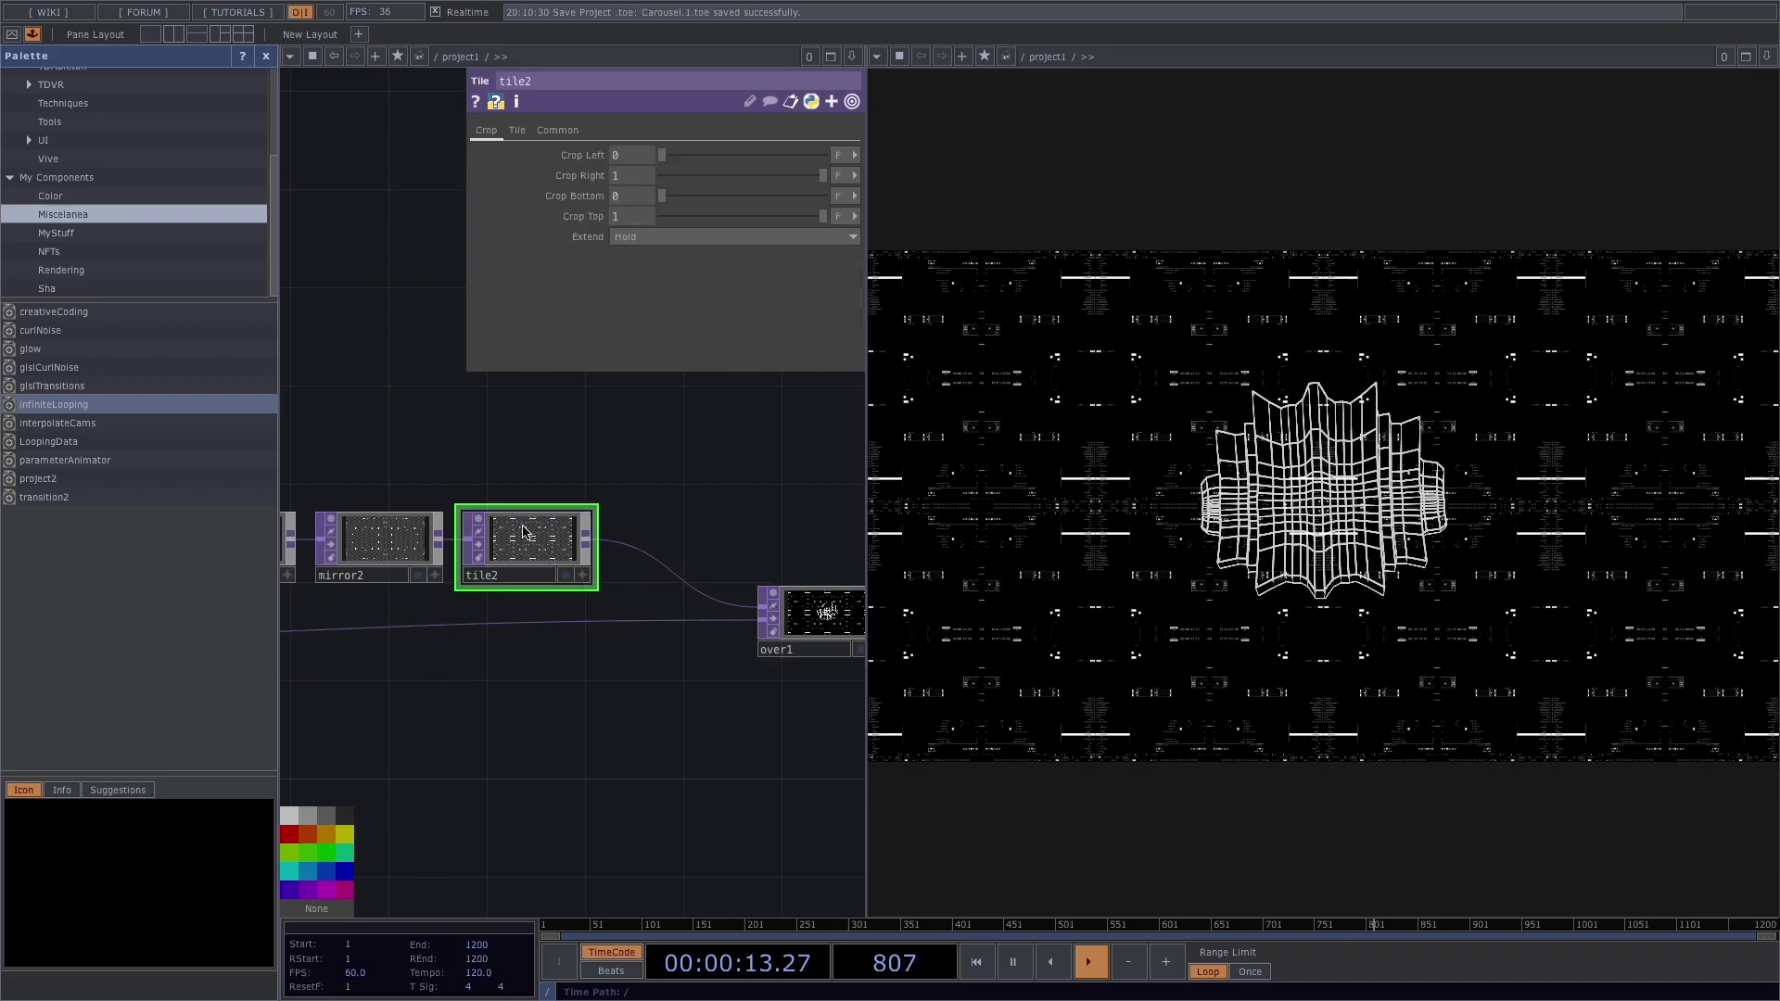
{"action": "left_click_drag", "start_coordinate": [472, 444], "coordinate": [676, 569]}
{"action": "left_click_drag", "start_coordinate": [492, 445], "coordinate": [461, 509]}
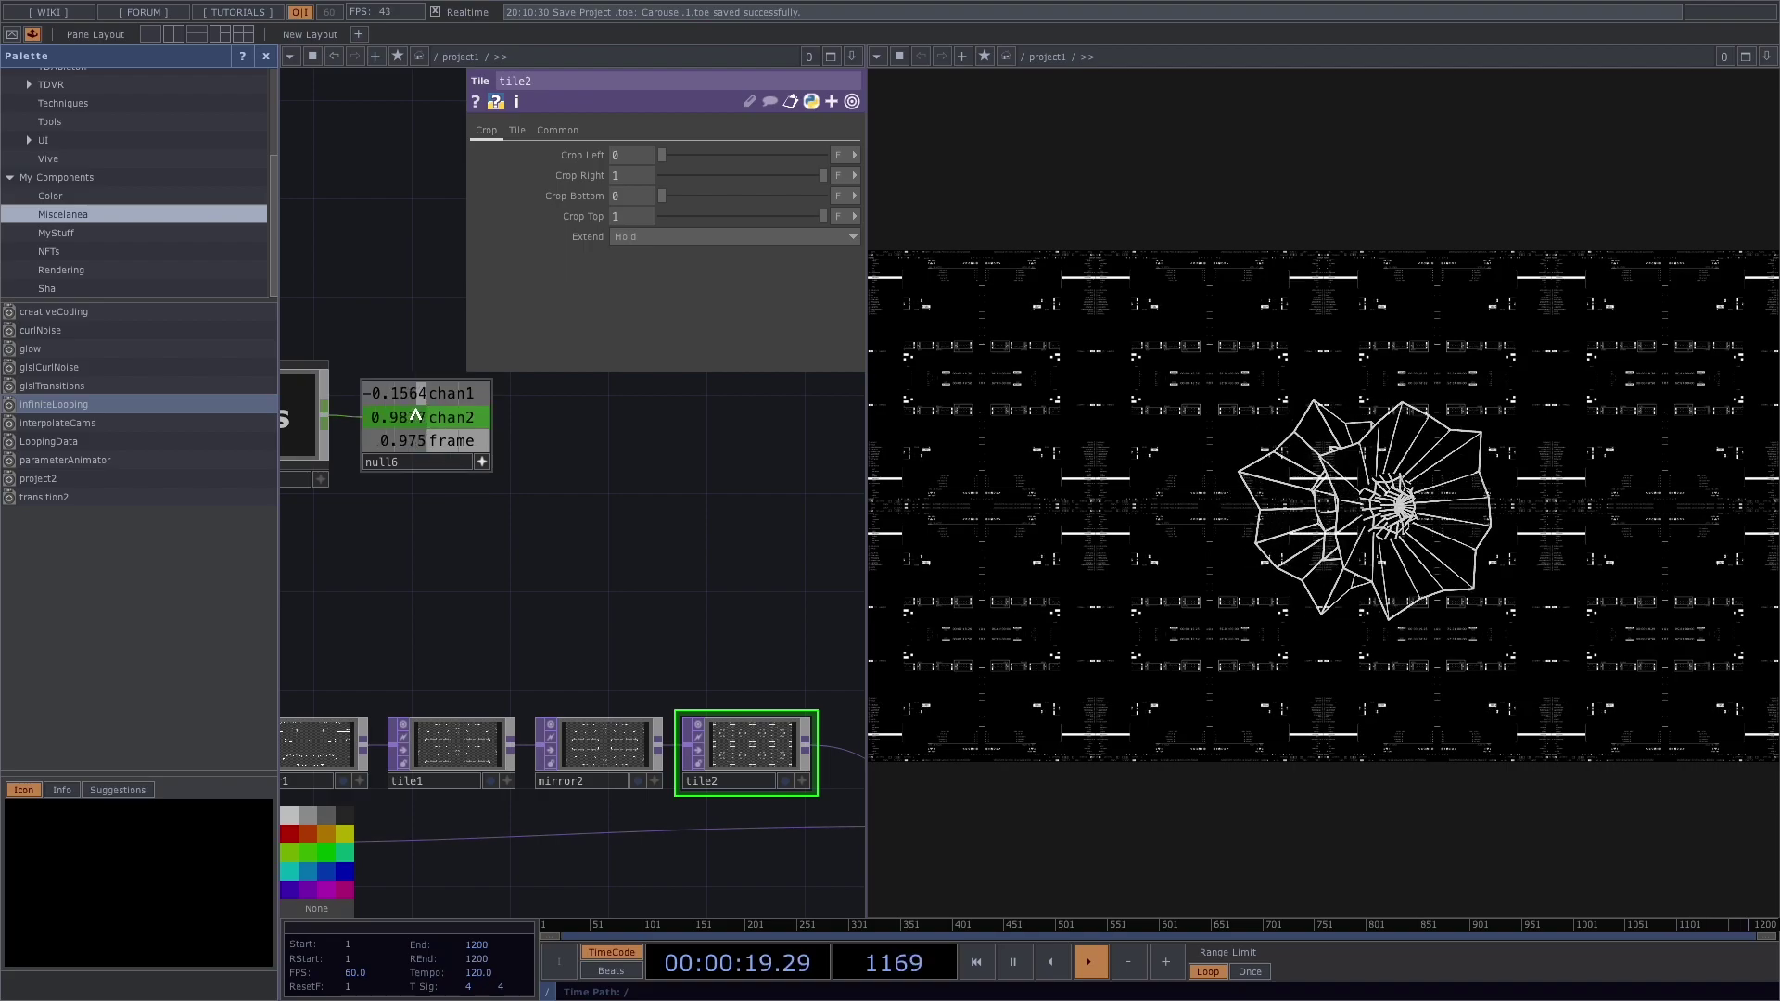
{"action": "left_click_drag", "start_coordinate": [415, 414], "coordinate": [543, 289]}
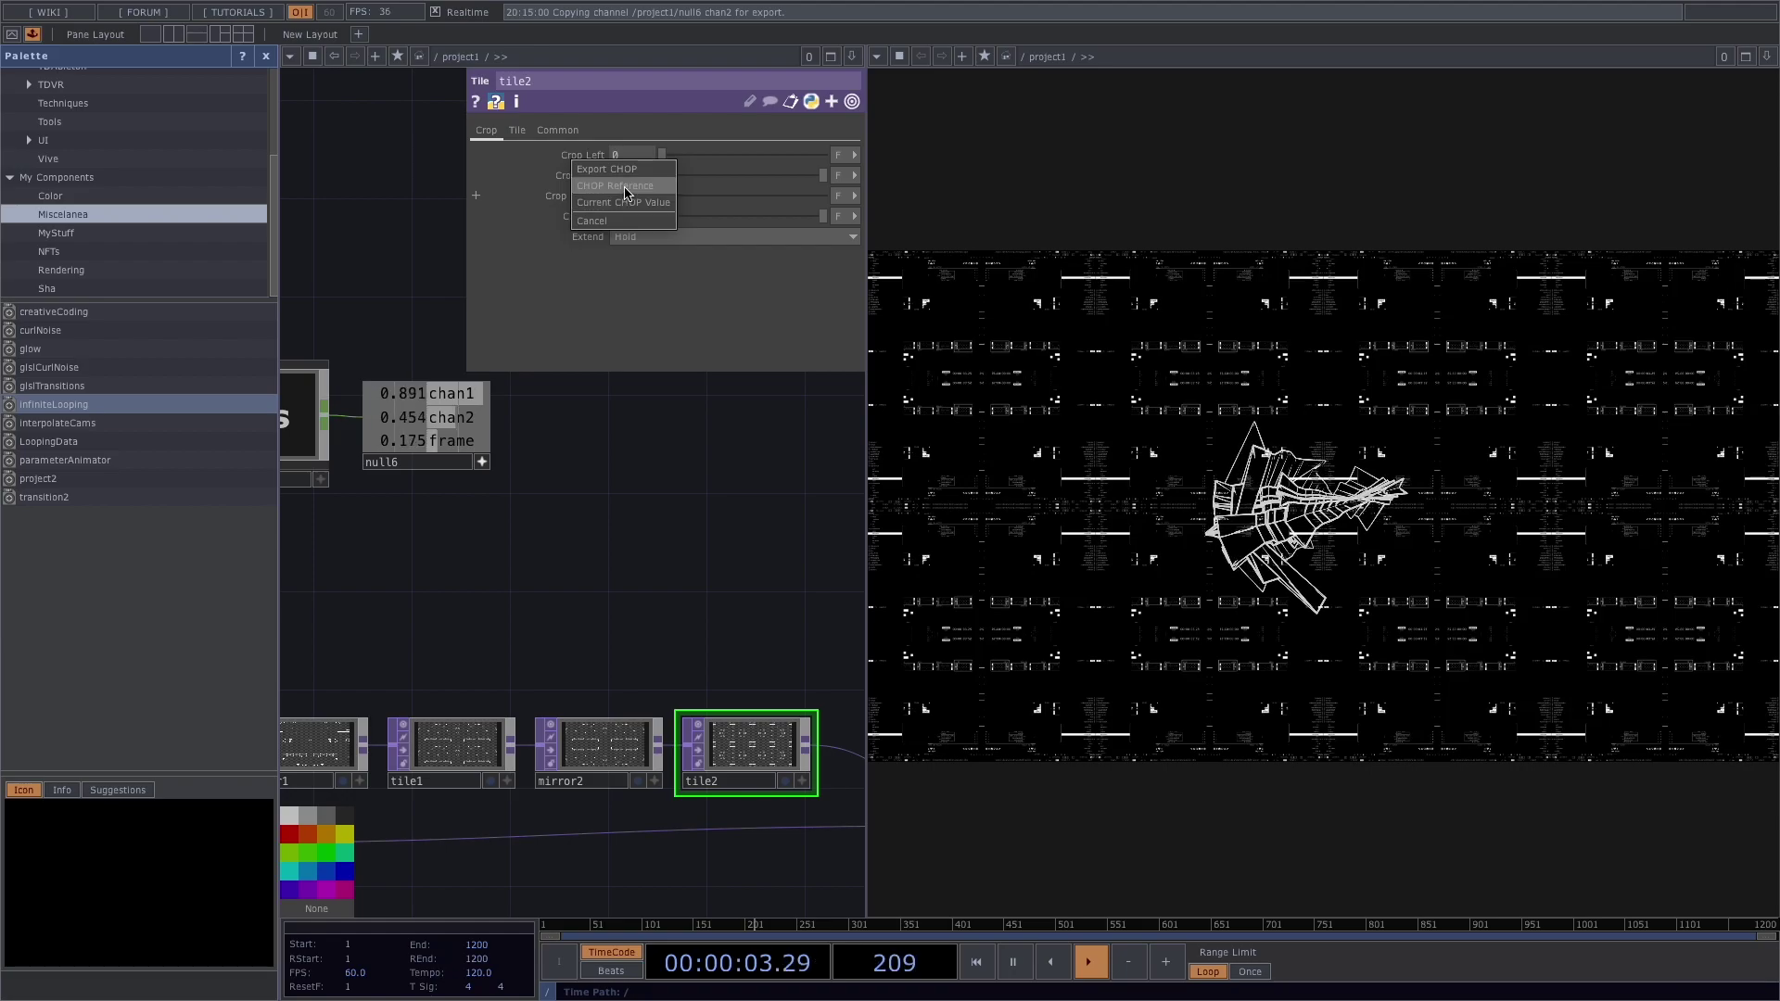
{"action": "left_click", "coordinate": [626, 188]}
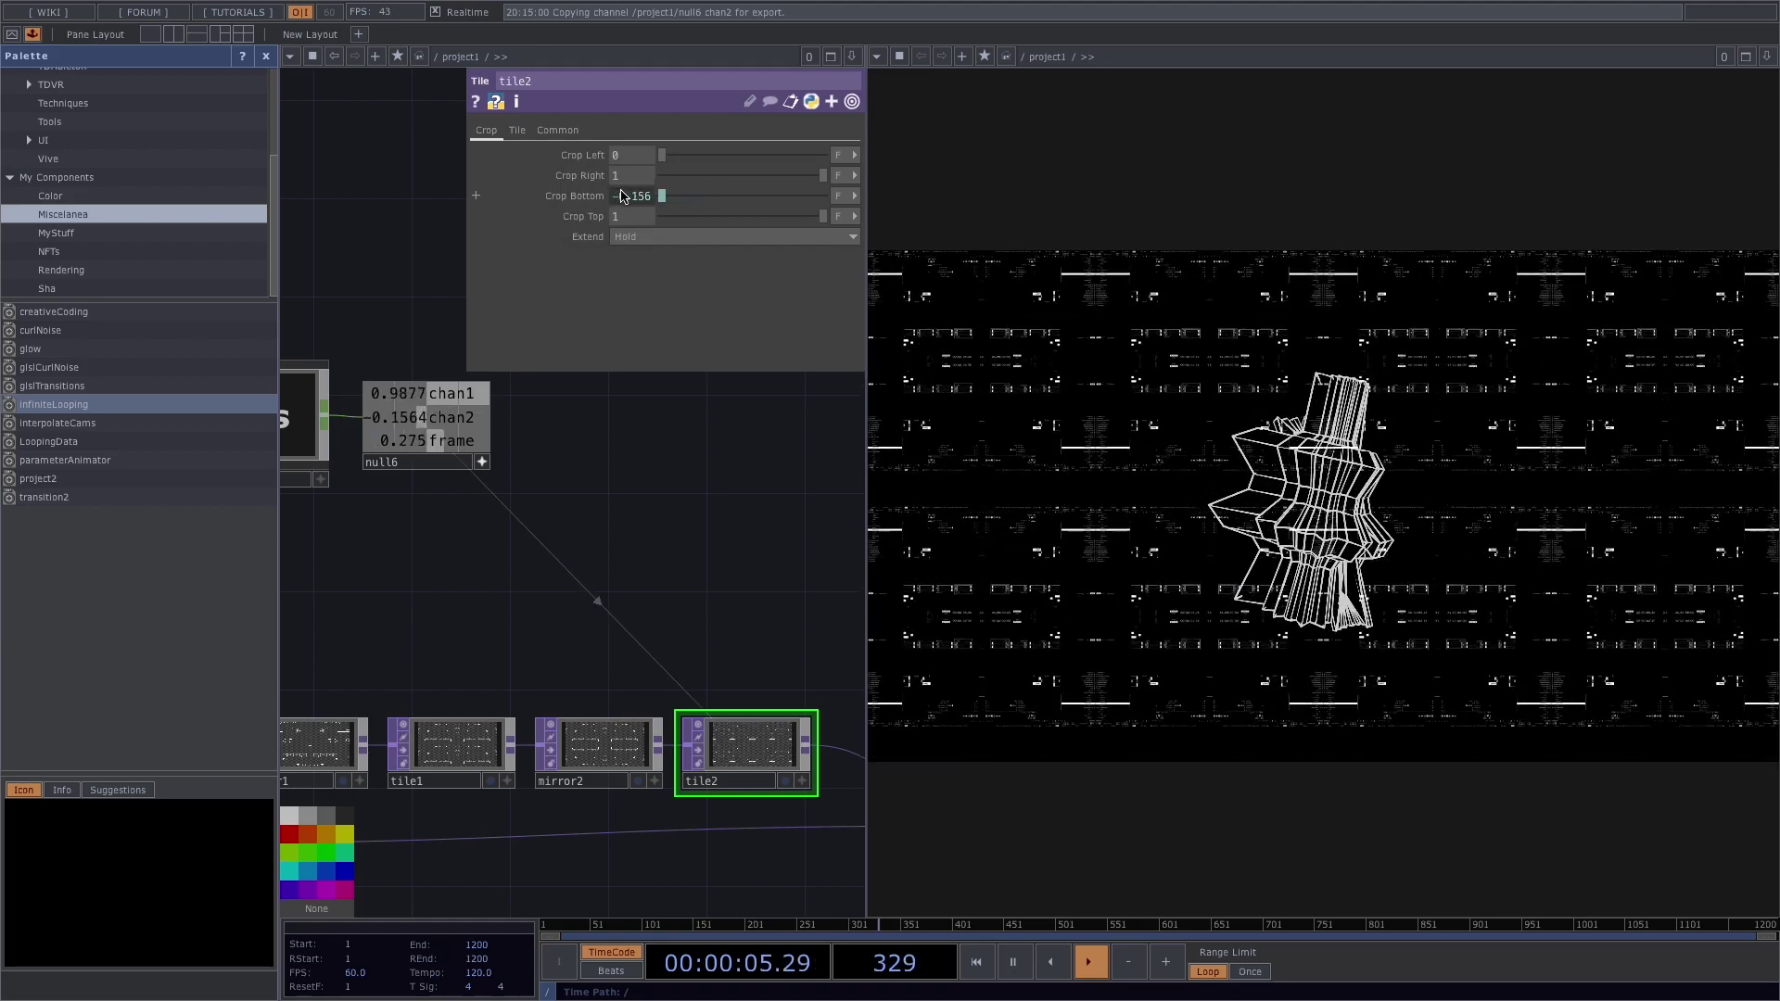
{"action": "left_click", "coordinate": [464, 442]}
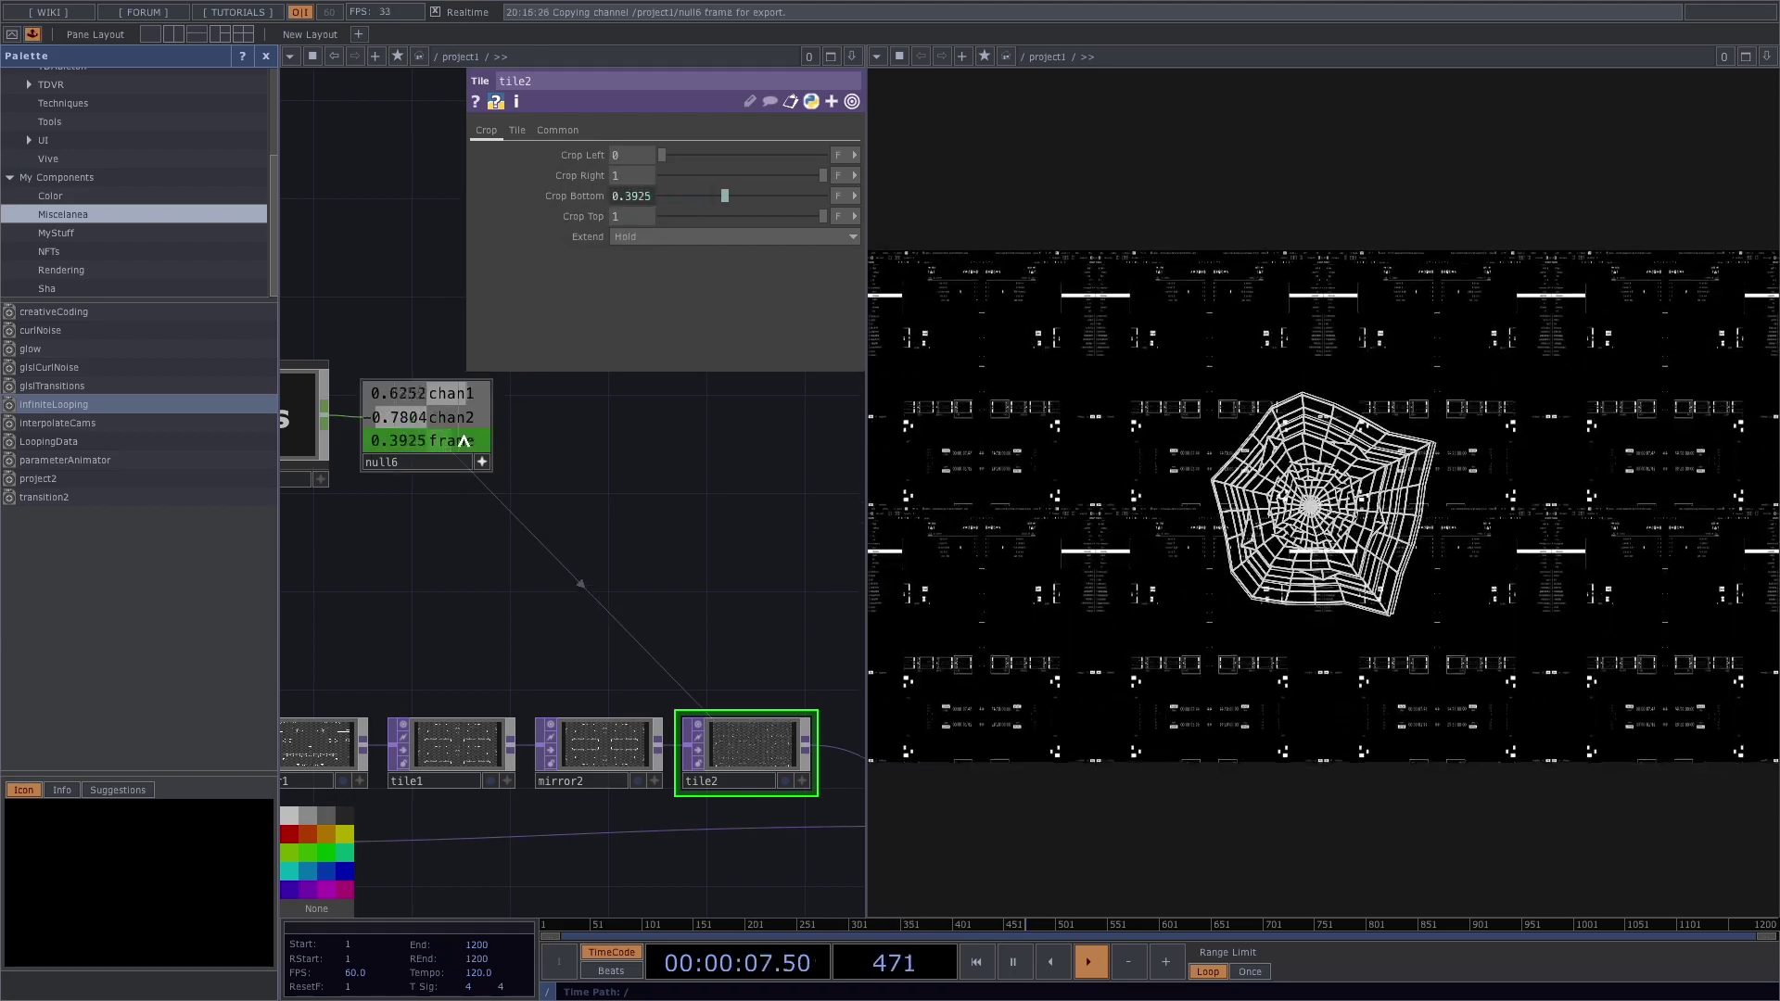
Step: Link tile2's Crop Top to null6's frame channel and multiply the reference by 0.4
{"action": "left_click_drag", "start_coordinate": [624, 215], "coordinate": [627, 216]}
{"action": "left_click", "coordinate": [646, 213]}
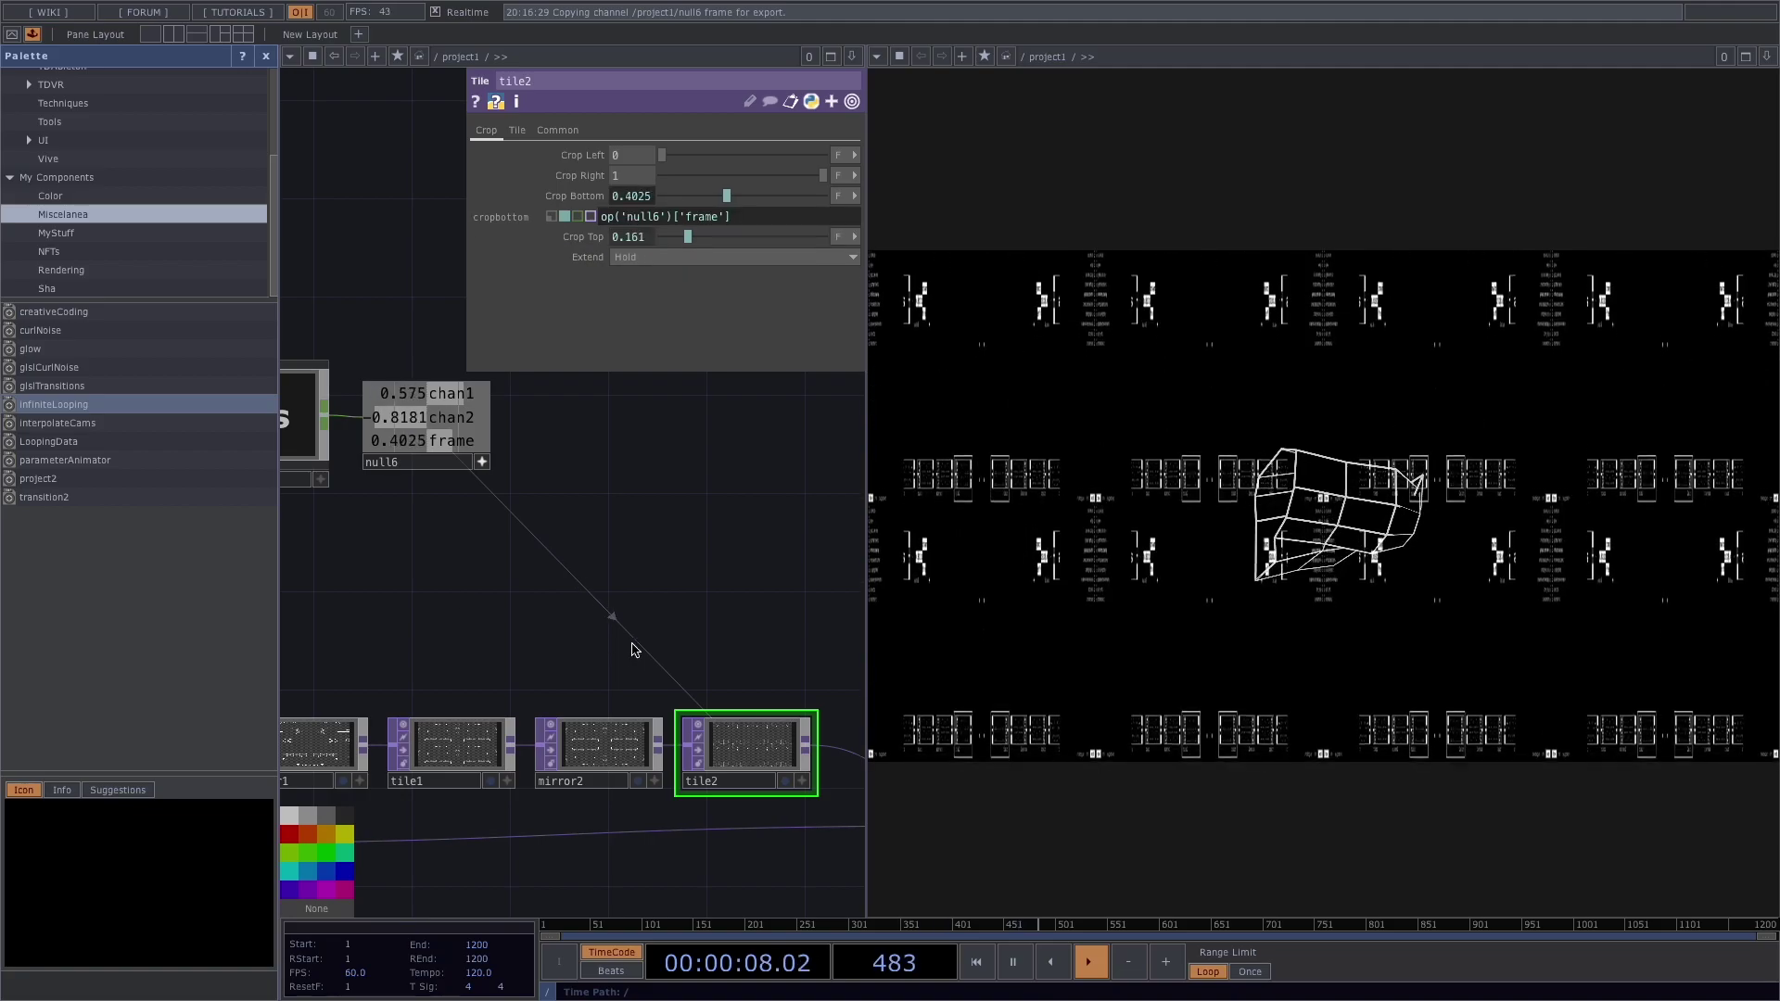
{"action": "left_click_drag", "start_coordinate": [636, 515], "coordinate": [602, 456]}
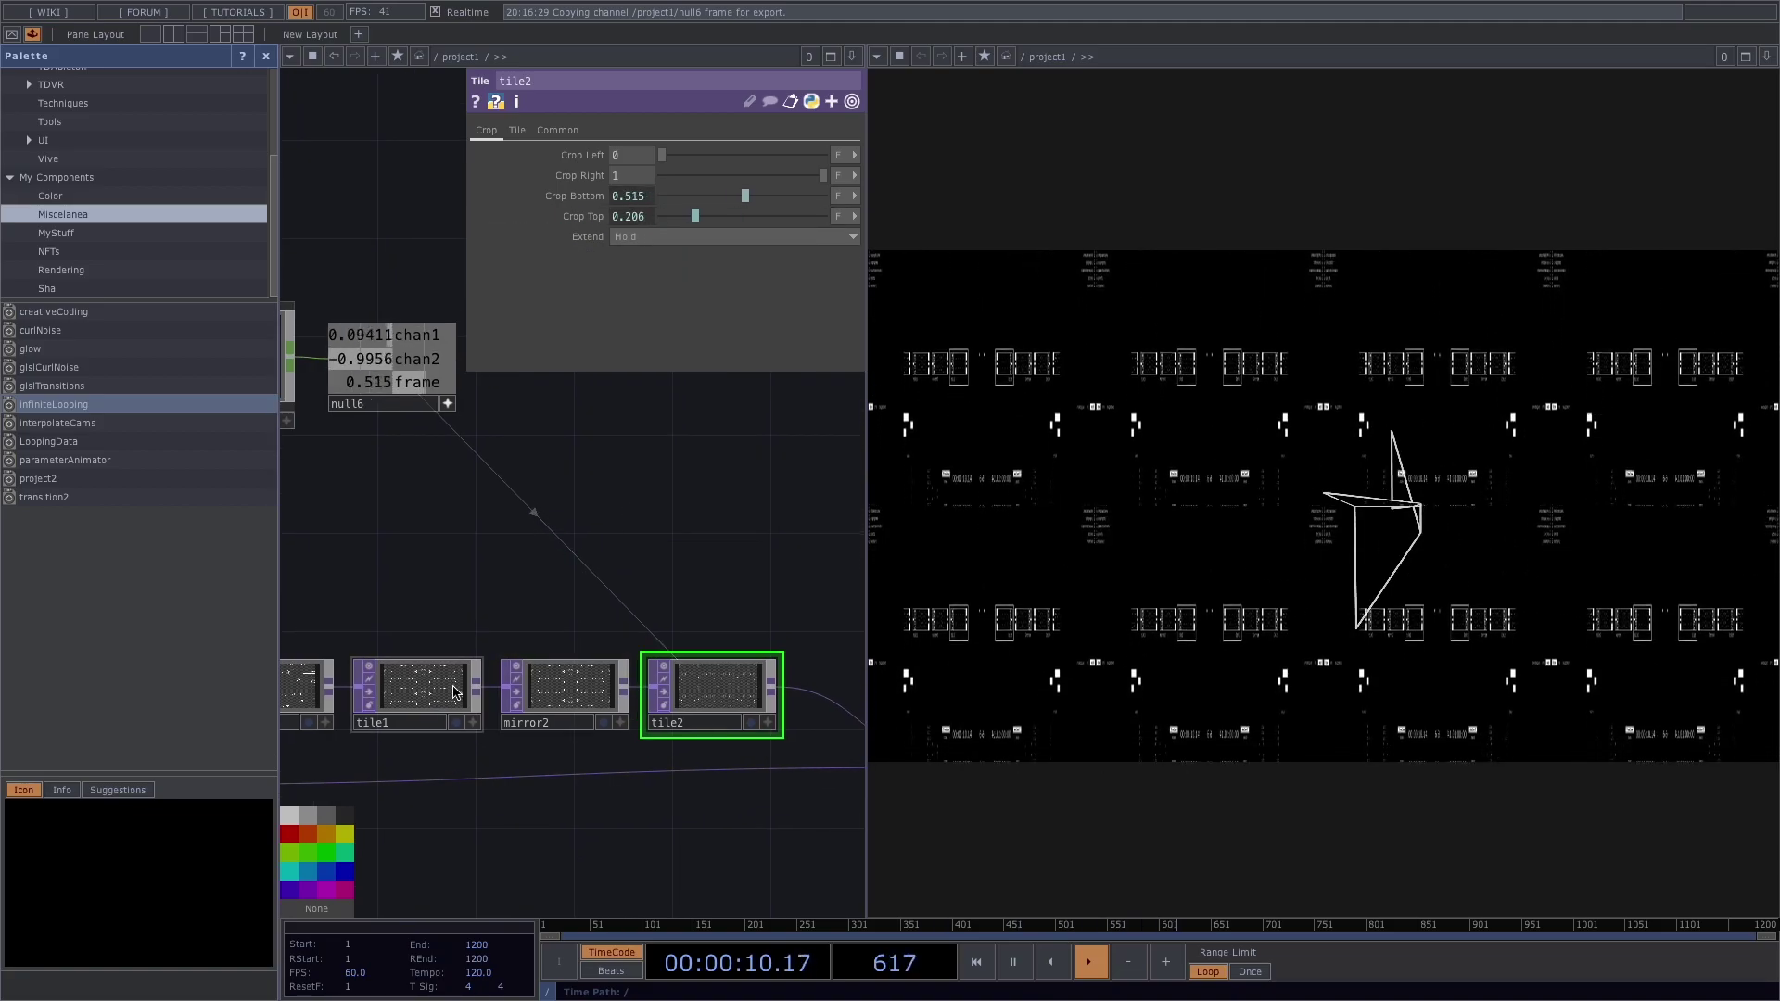
Step: Shift over1 further along and insert a third Mirror TOP between tile2 and over1
{"action": "left_click_drag", "start_coordinate": [707, 556], "coordinate": [385, 541]}
{"action": "left_click_drag", "start_coordinate": [661, 739], "coordinate": [758, 739]}
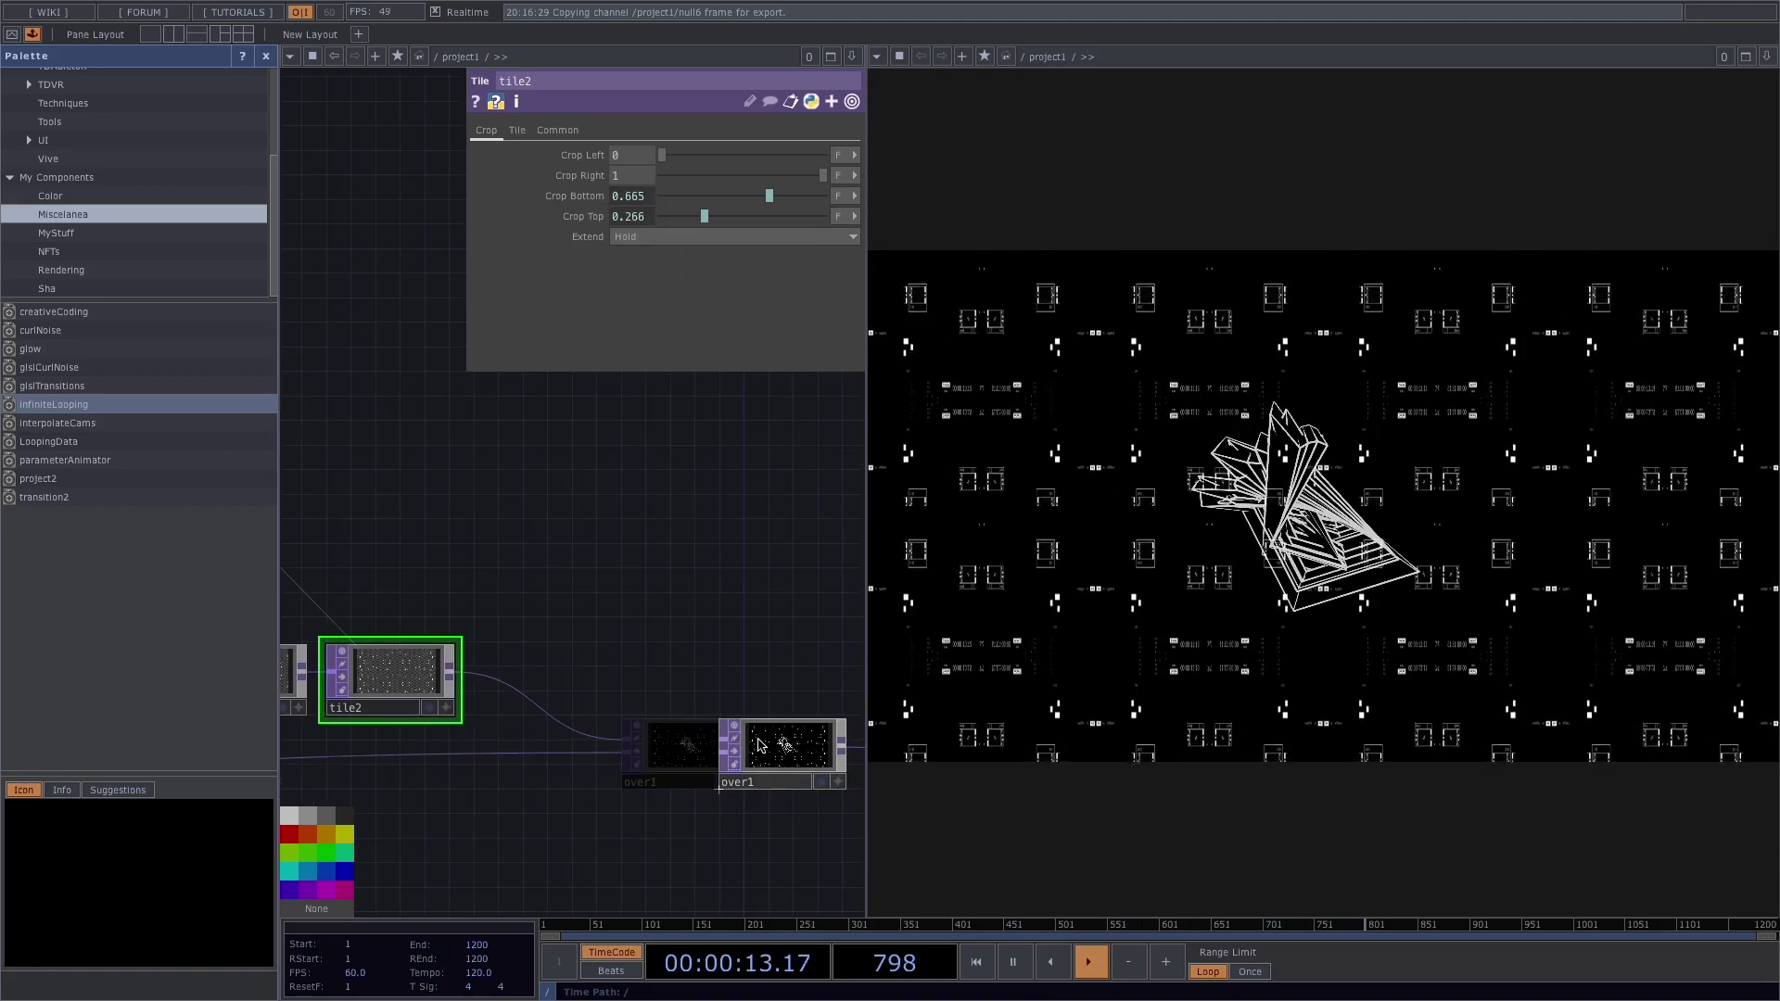
{"action": "scroll", "coordinate": [758, 744], "scroll_direction": "down", "scroll_amount": 2}
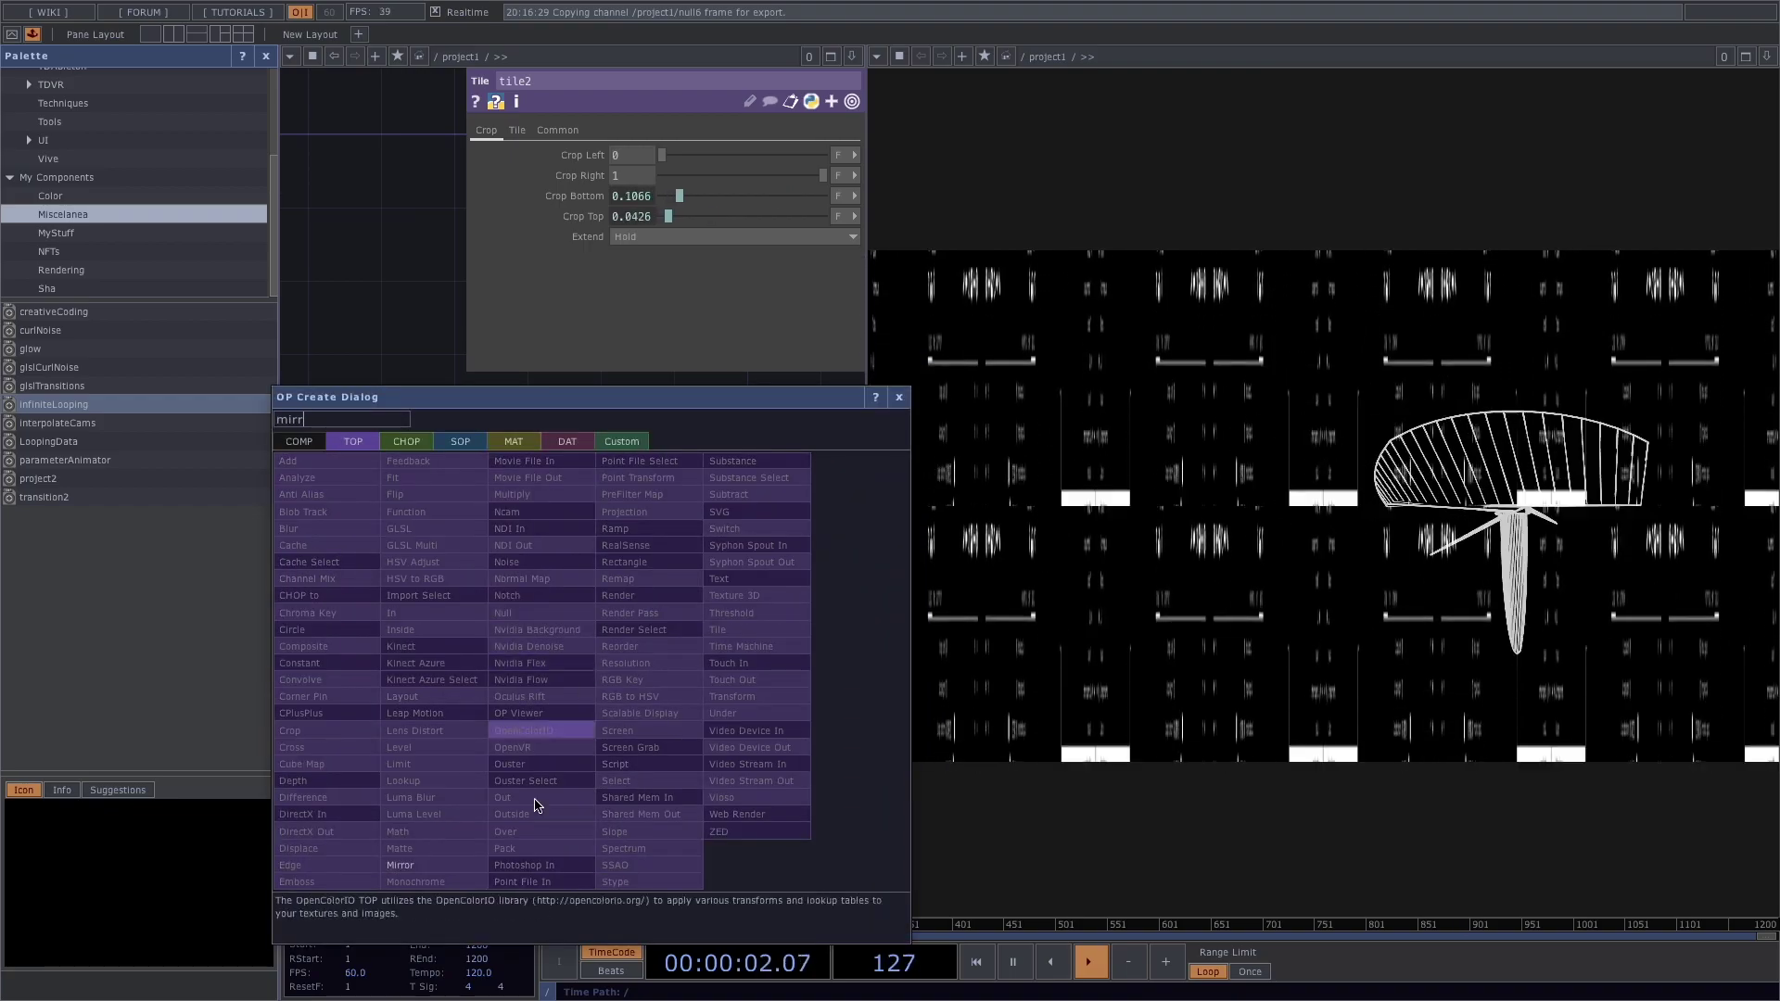
{"action": "key", "text": "Escape"}
{"action": "left_click", "coordinate": [601, 704]}
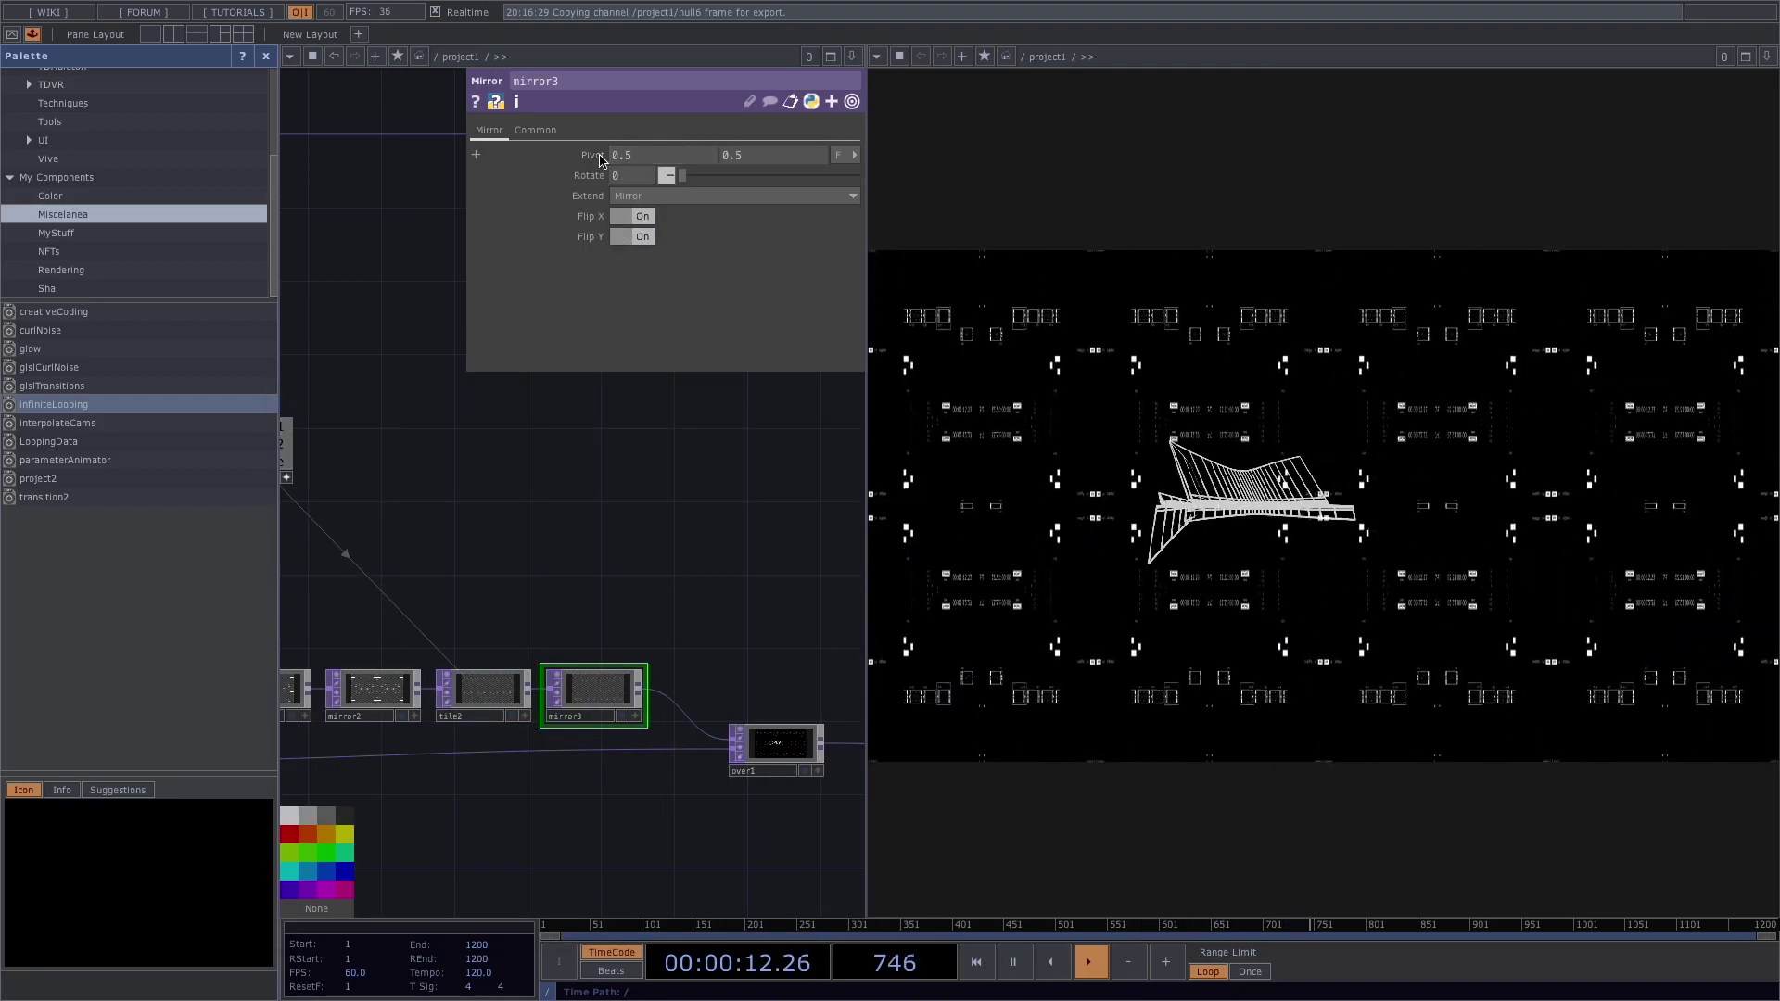
Step: Set mirror3's Pivot to 0.7 on both axes and close the component palette
{"action": "middle_click_drag", "start_coordinate": [600, 160], "coordinate": [640, 137]}
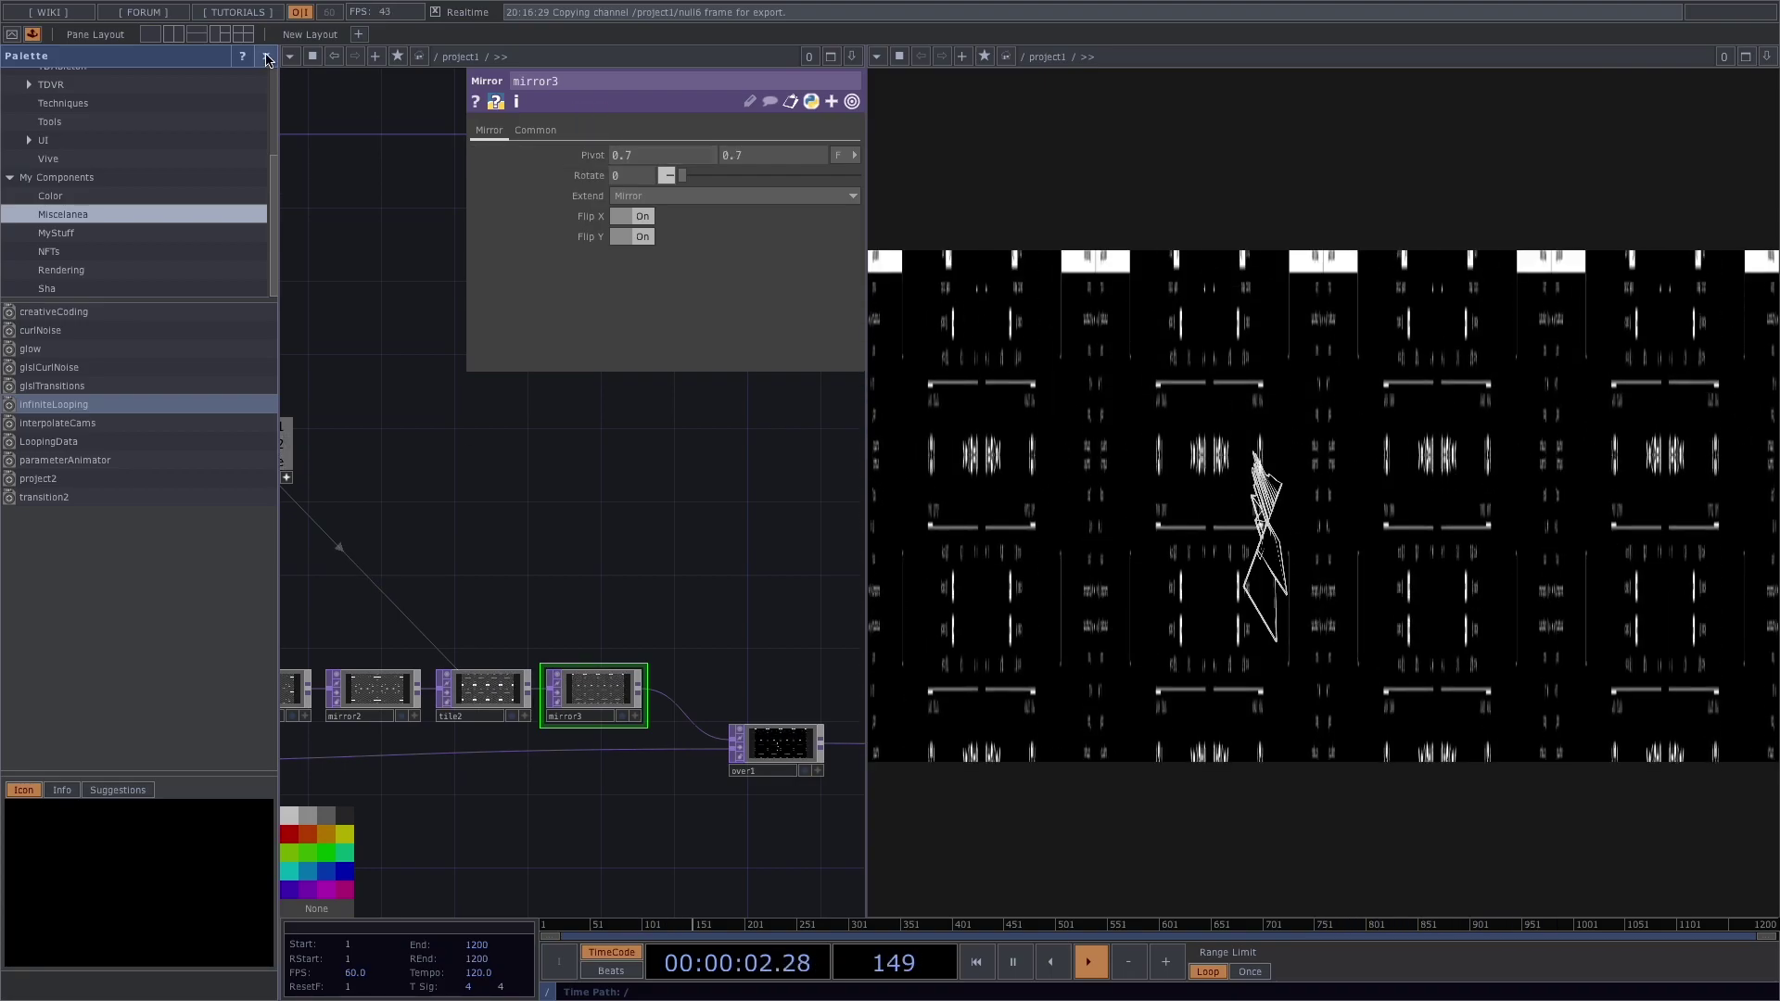
{"action": "key", "text": "alt+l"}
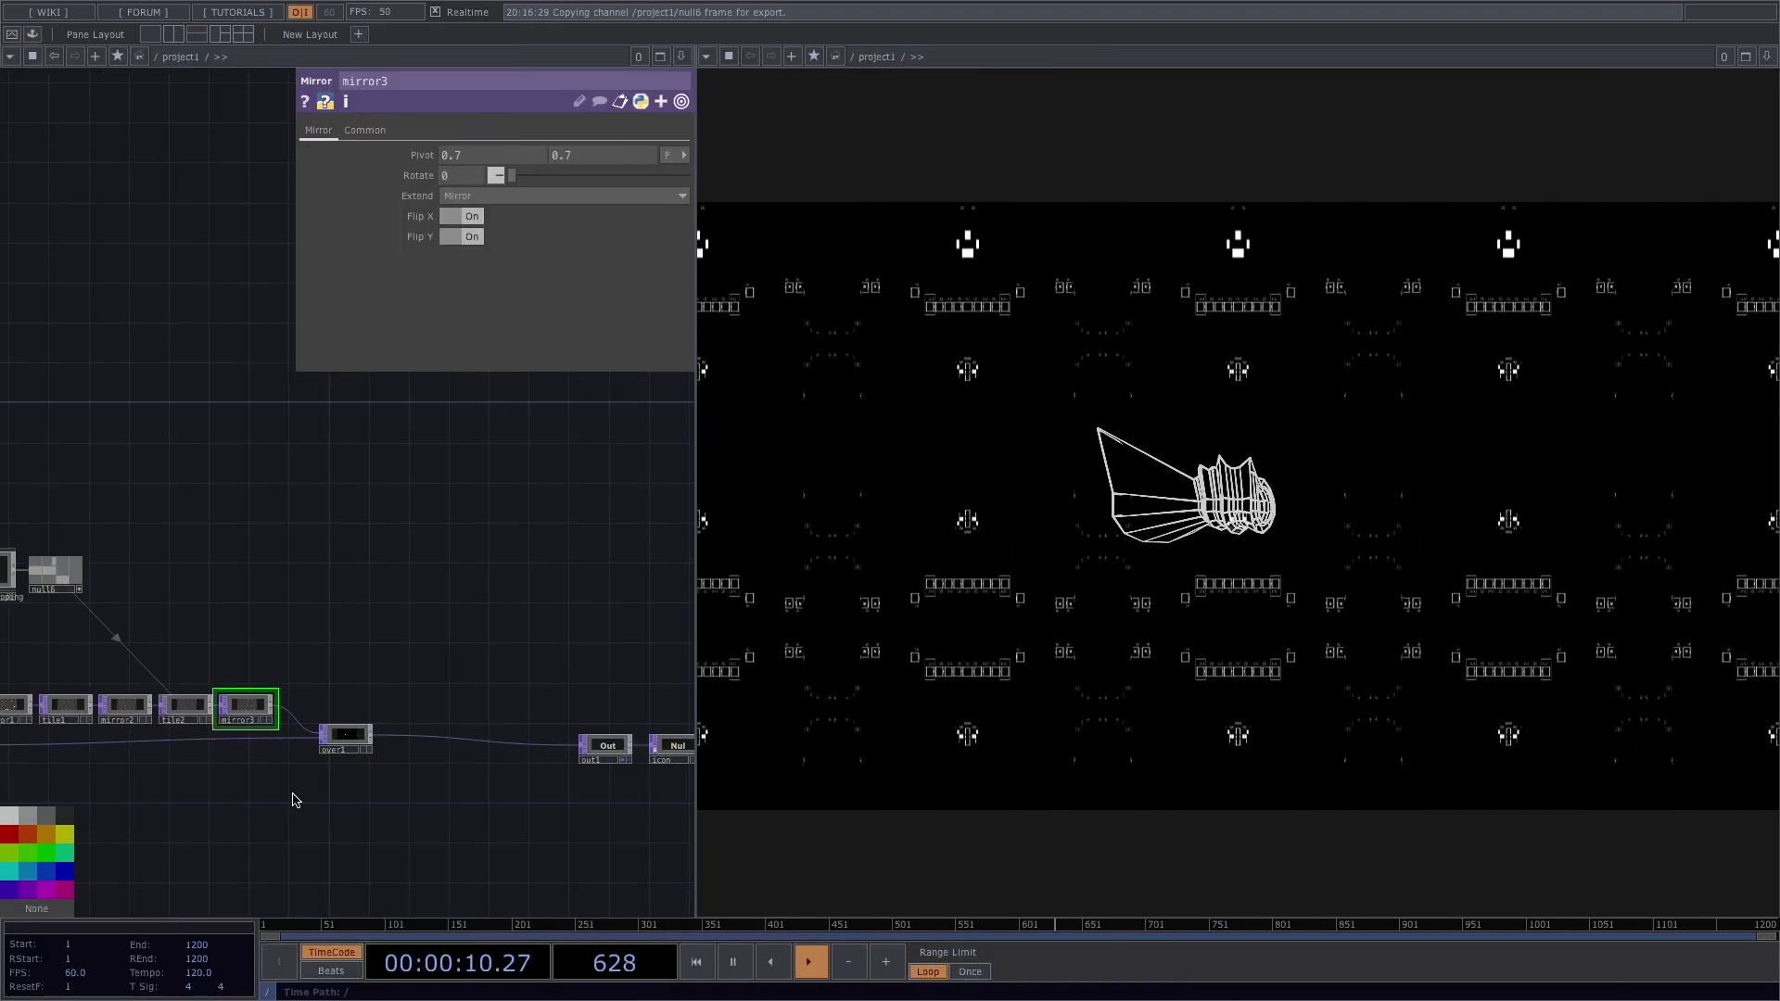
Step: Move rgbkey1 below mirror3 and wire render1 directly into over1 in its place
{"action": "scroll", "coordinate": [254, 807], "scroll_direction": "down", "scroll_amount": 5}
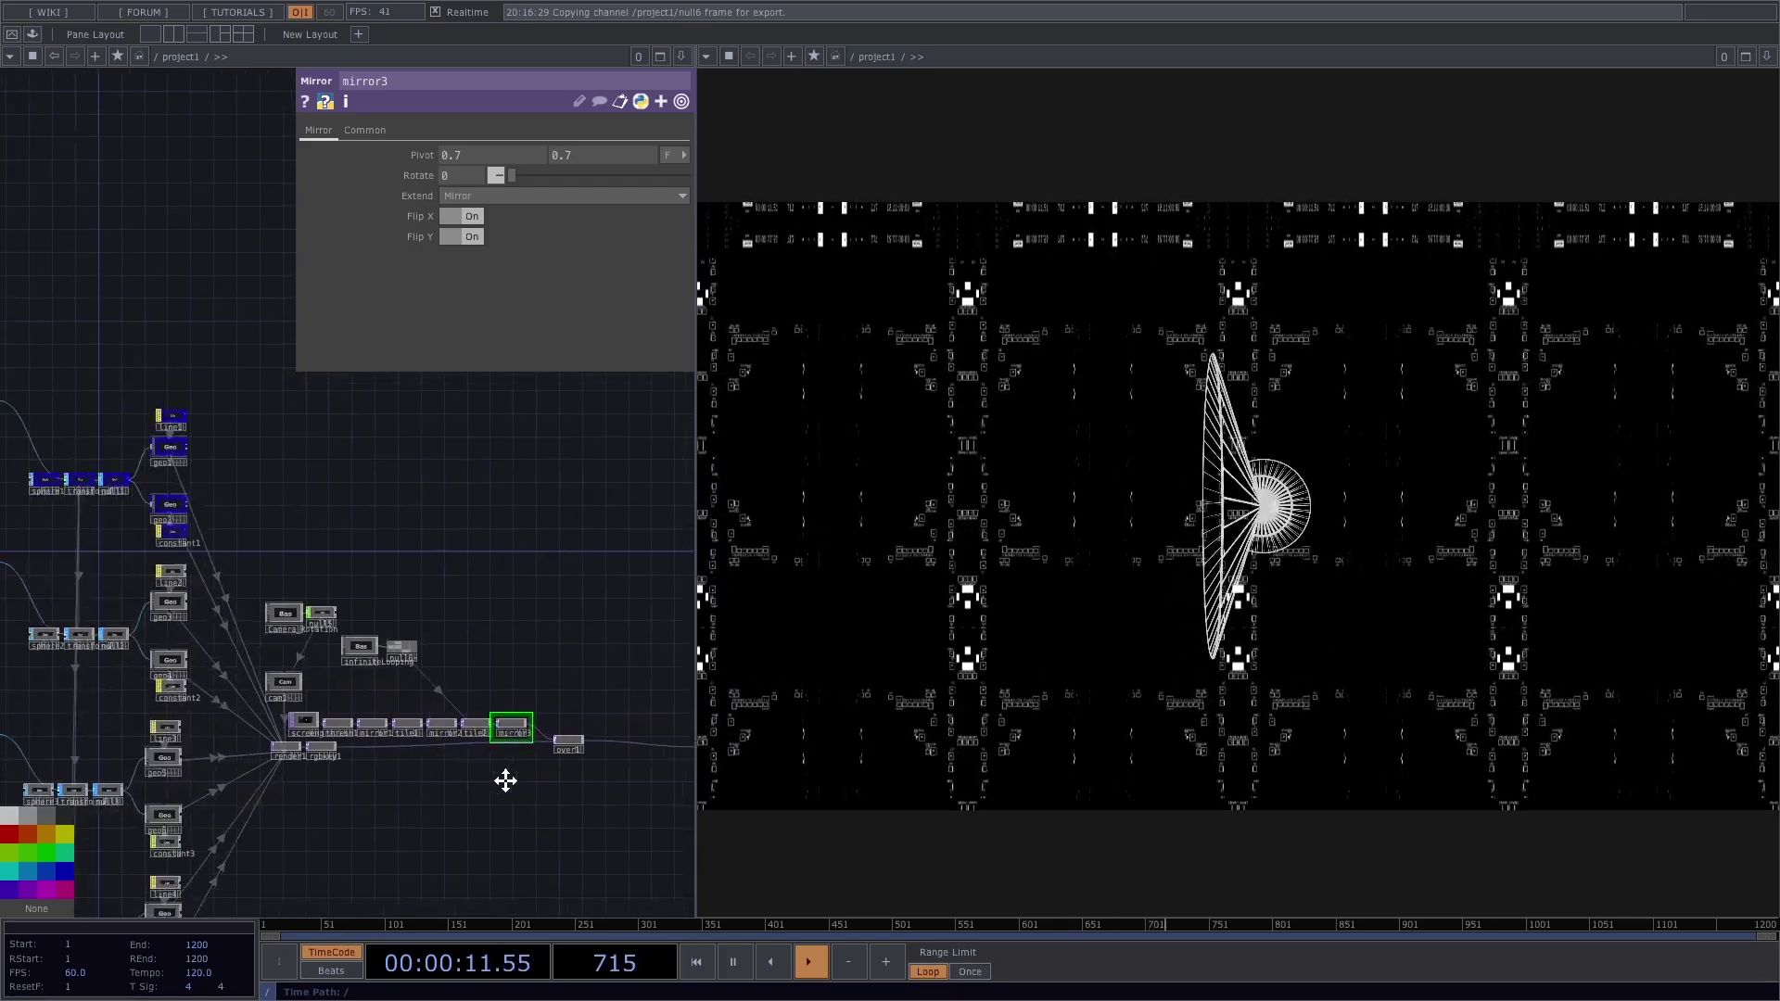
{"action": "left_click_drag", "start_coordinate": [505, 781], "coordinate": [585, 777]}
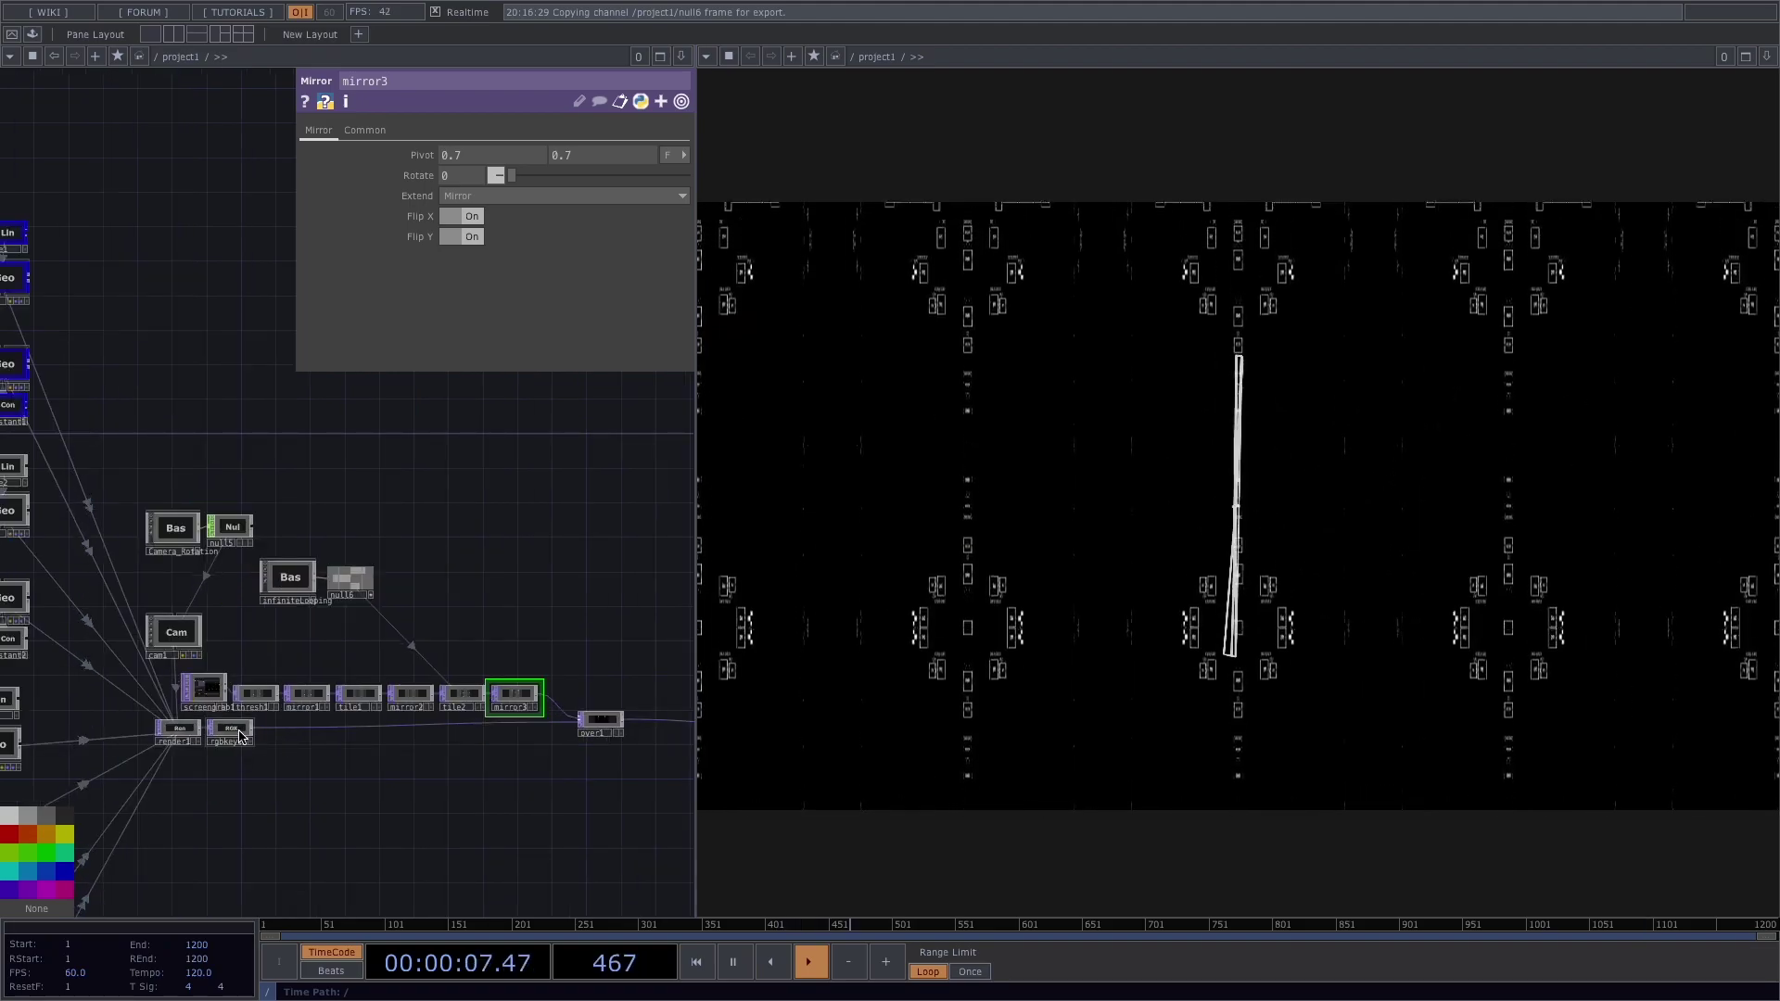
{"action": "left_click_drag", "start_coordinate": [239, 737], "coordinate": [524, 747]}
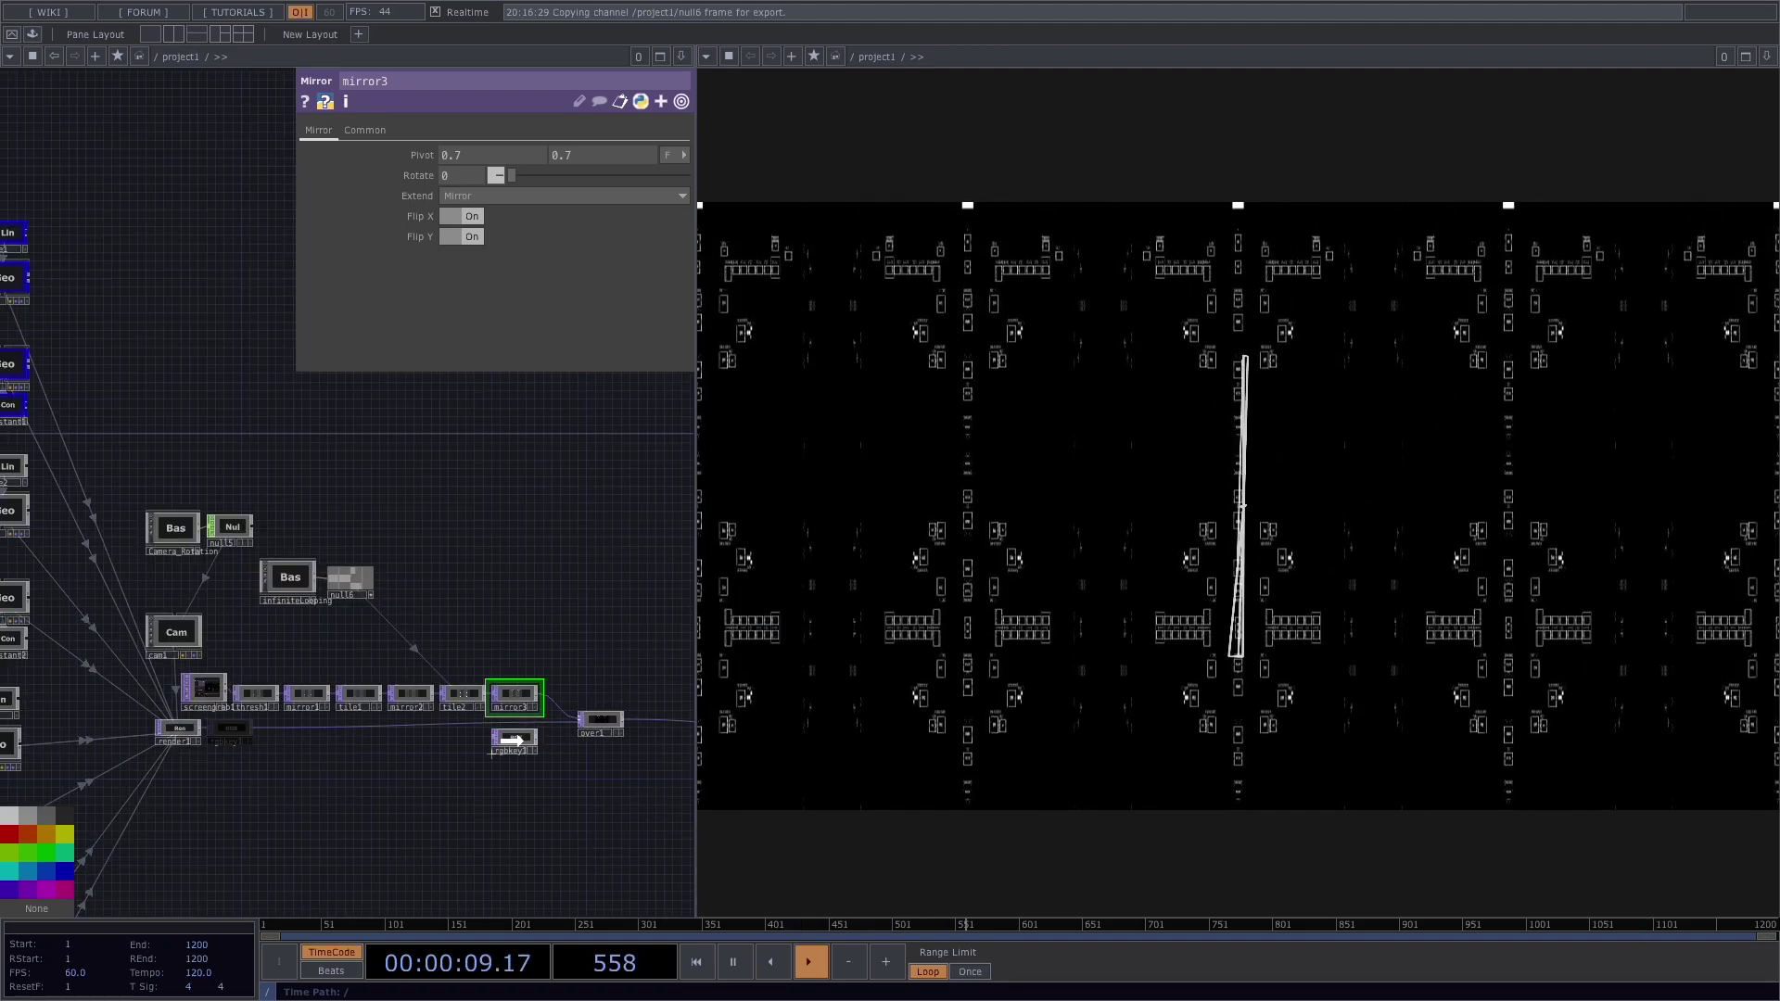
{"action": "left_click_drag", "start_coordinate": [178, 738], "coordinate": [572, 724]}
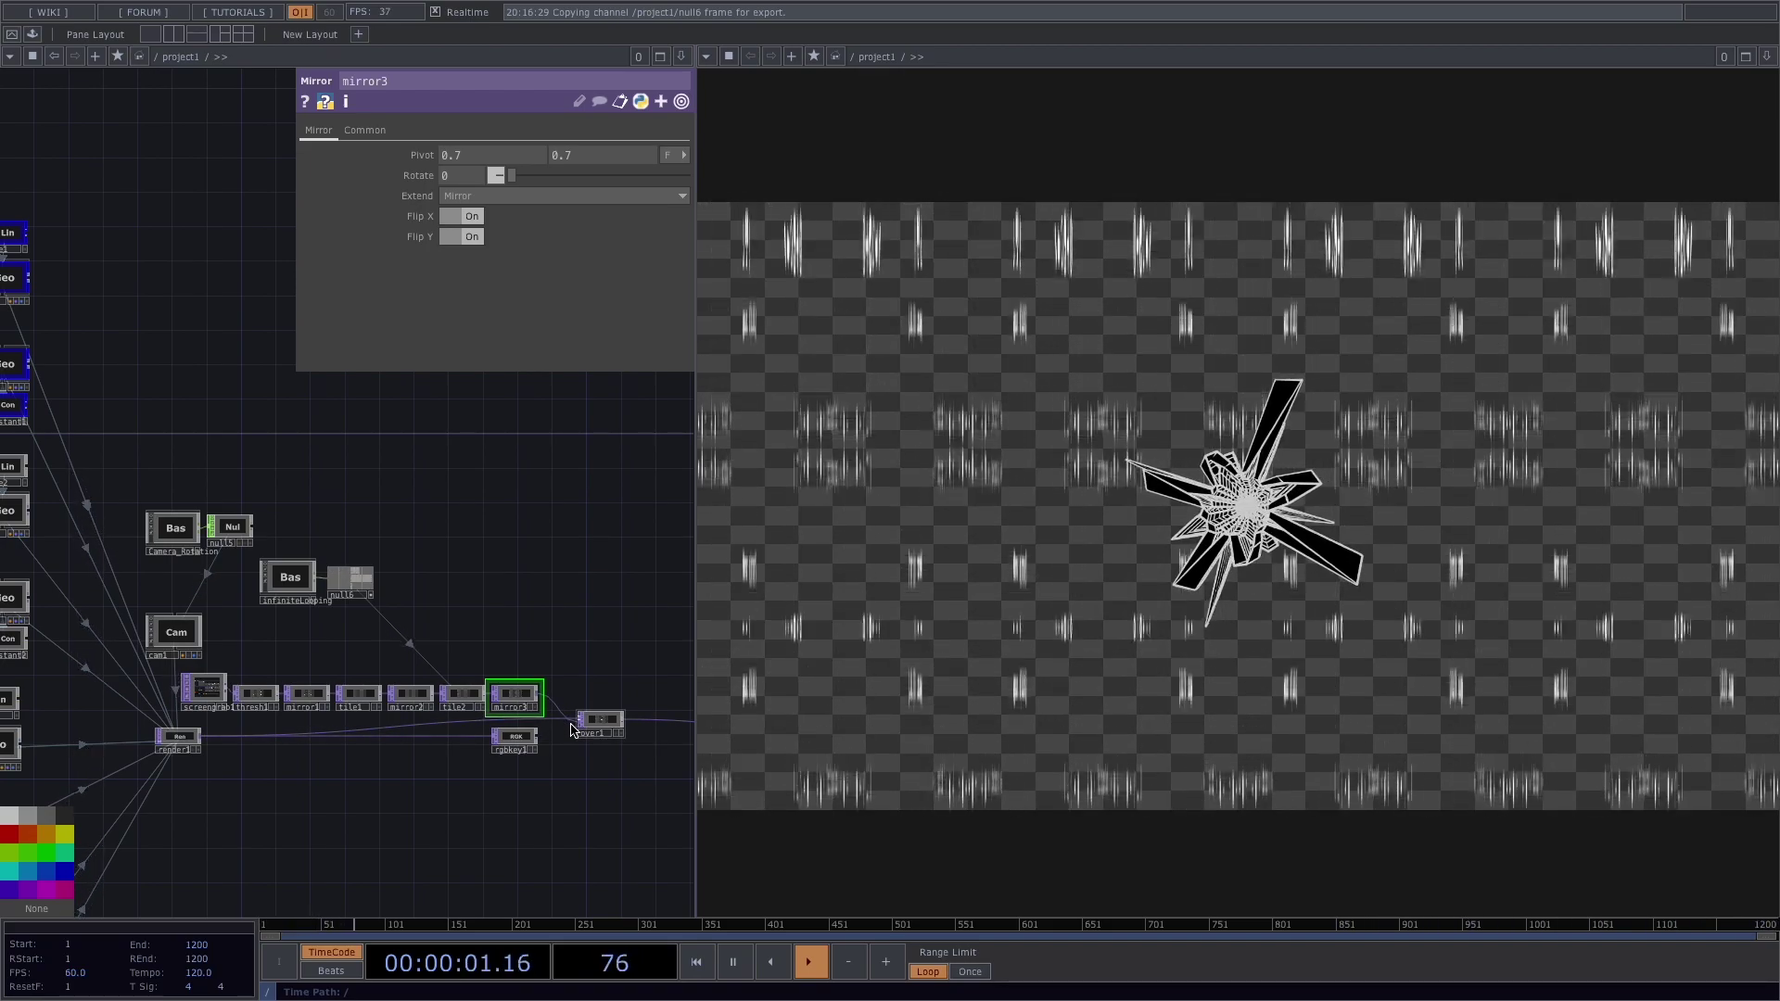
Step: Disconnect rgbkey1 from render1 and insert it between over1 and out1
{"action": "left_click_drag", "start_coordinate": [565, 768], "coordinate": [429, 783]}
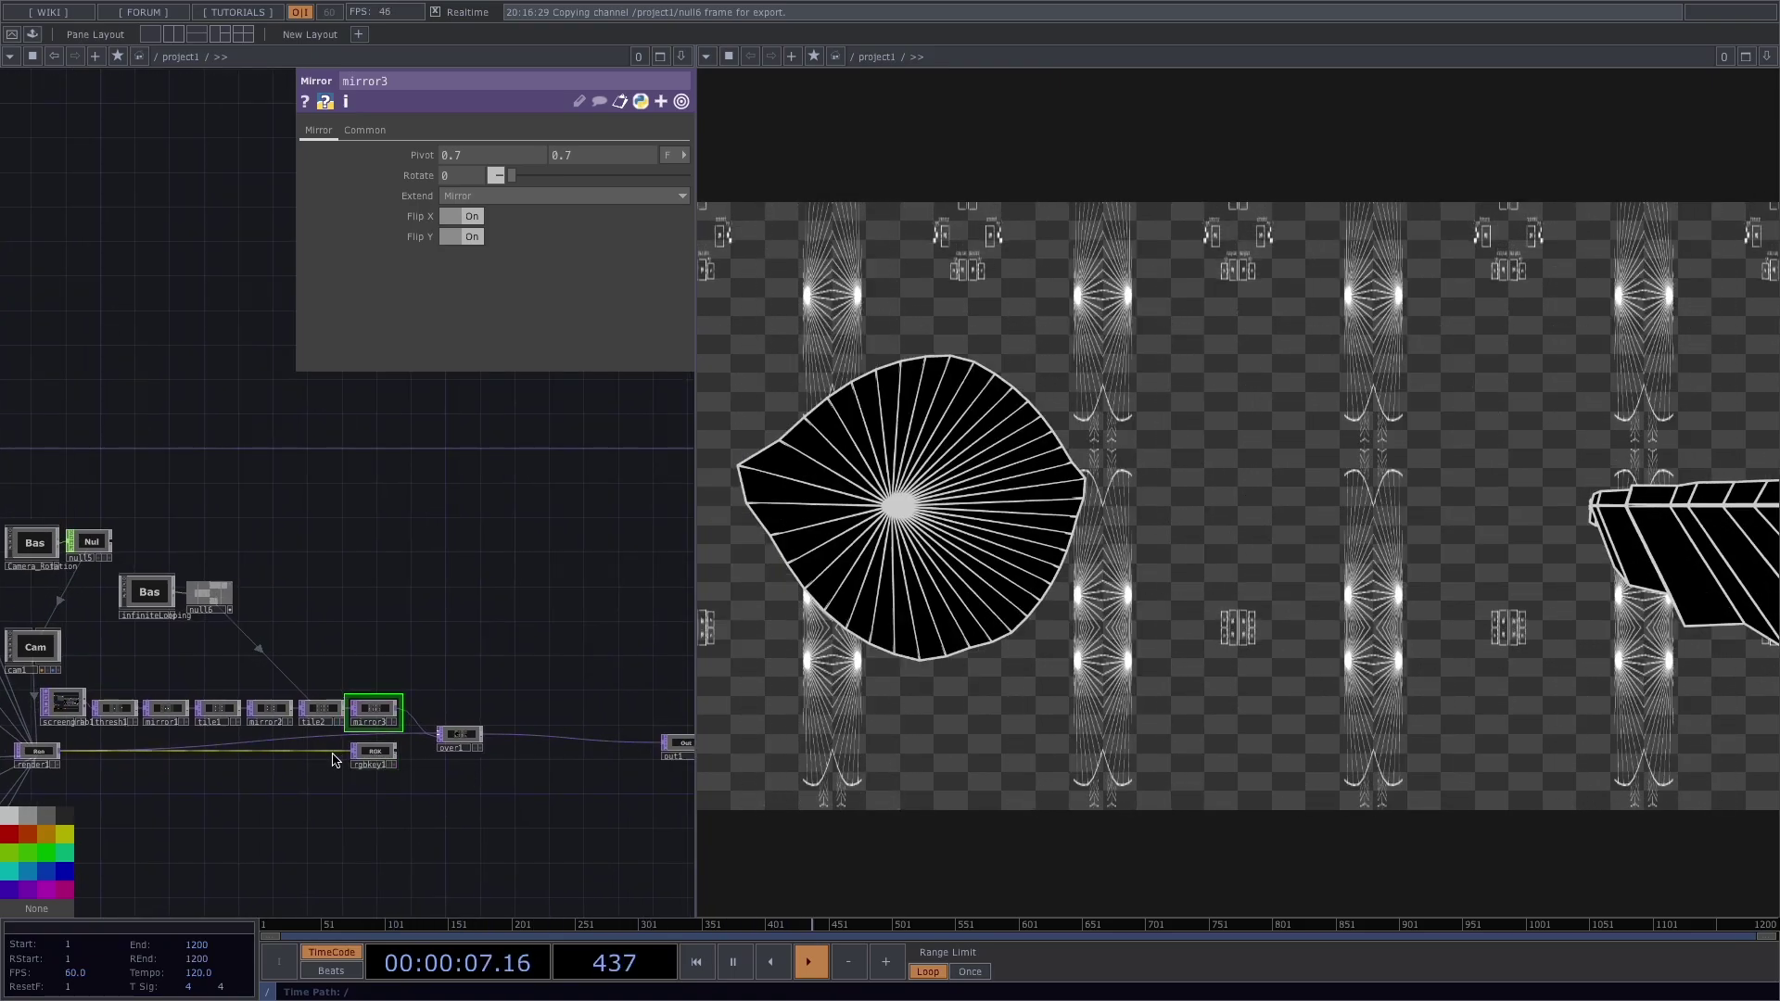
{"action": "right_click", "coordinate": [338, 752]}
{"action": "left_click", "coordinate": [382, 805]}
{"action": "left_click_drag", "start_coordinate": [376, 753], "coordinate": [518, 774]}
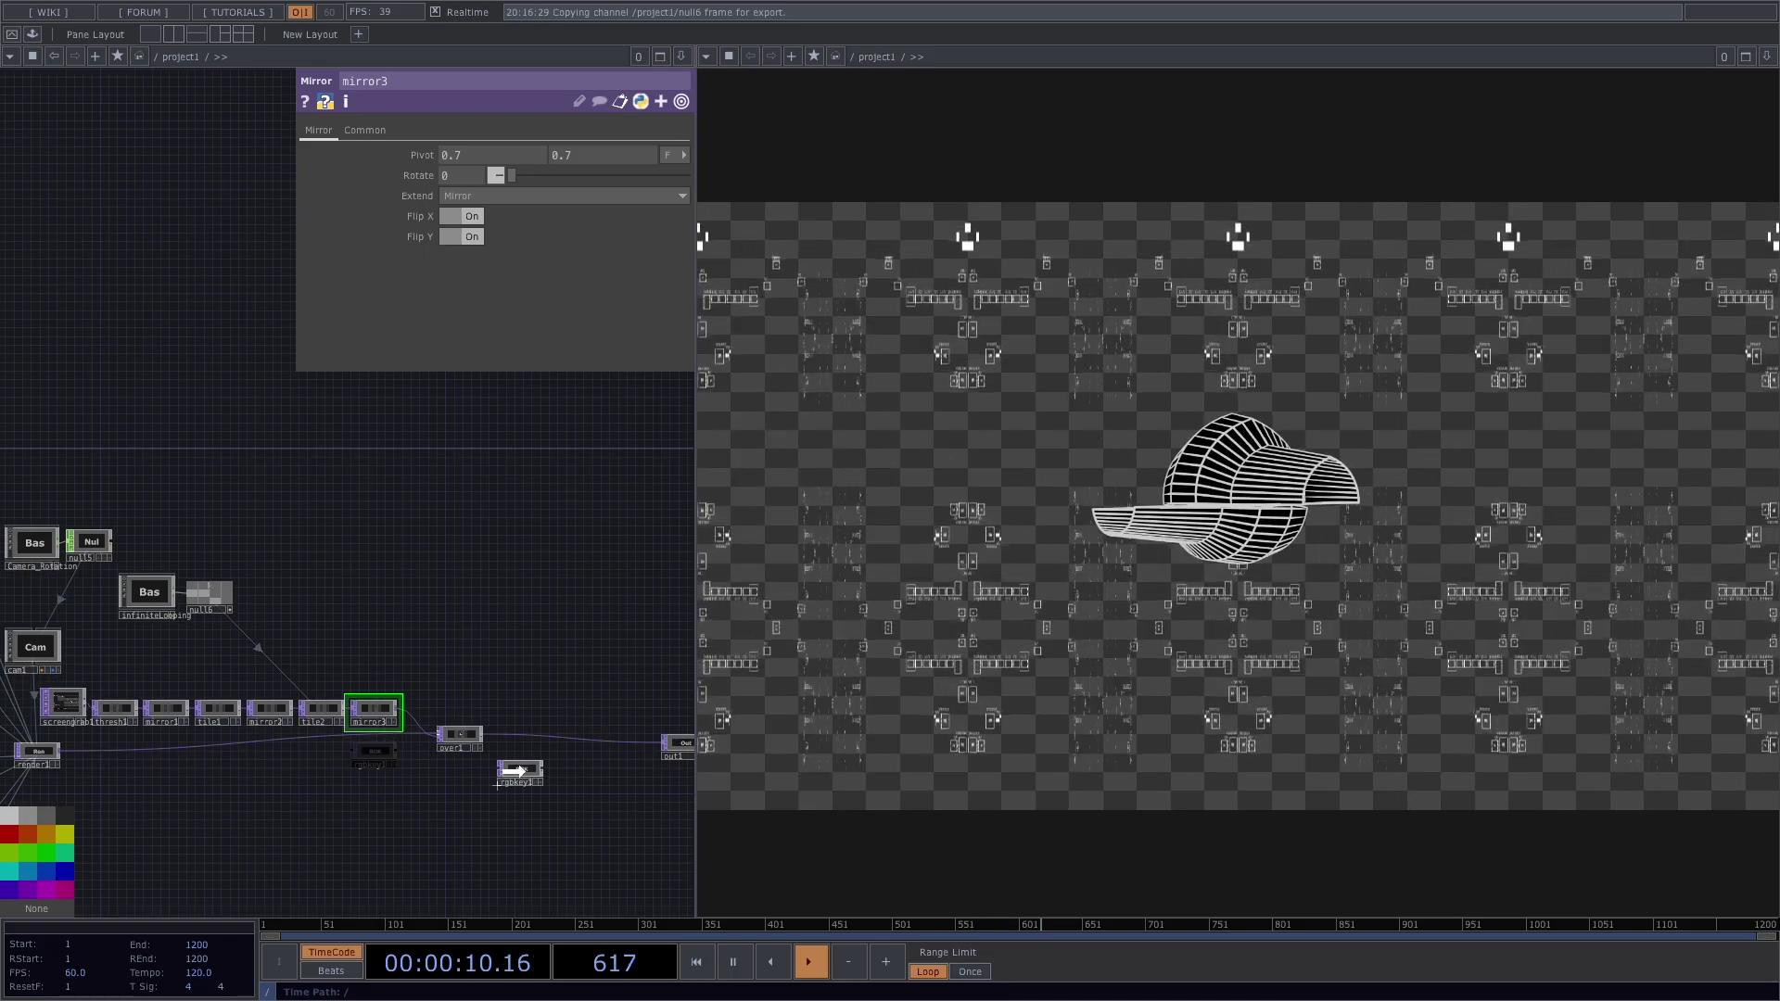
{"action": "left_click_drag", "start_coordinate": [519, 773], "coordinate": [540, 753]}
{"action": "left_click_drag", "start_coordinate": [462, 735], "coordinate": [663, 742]}
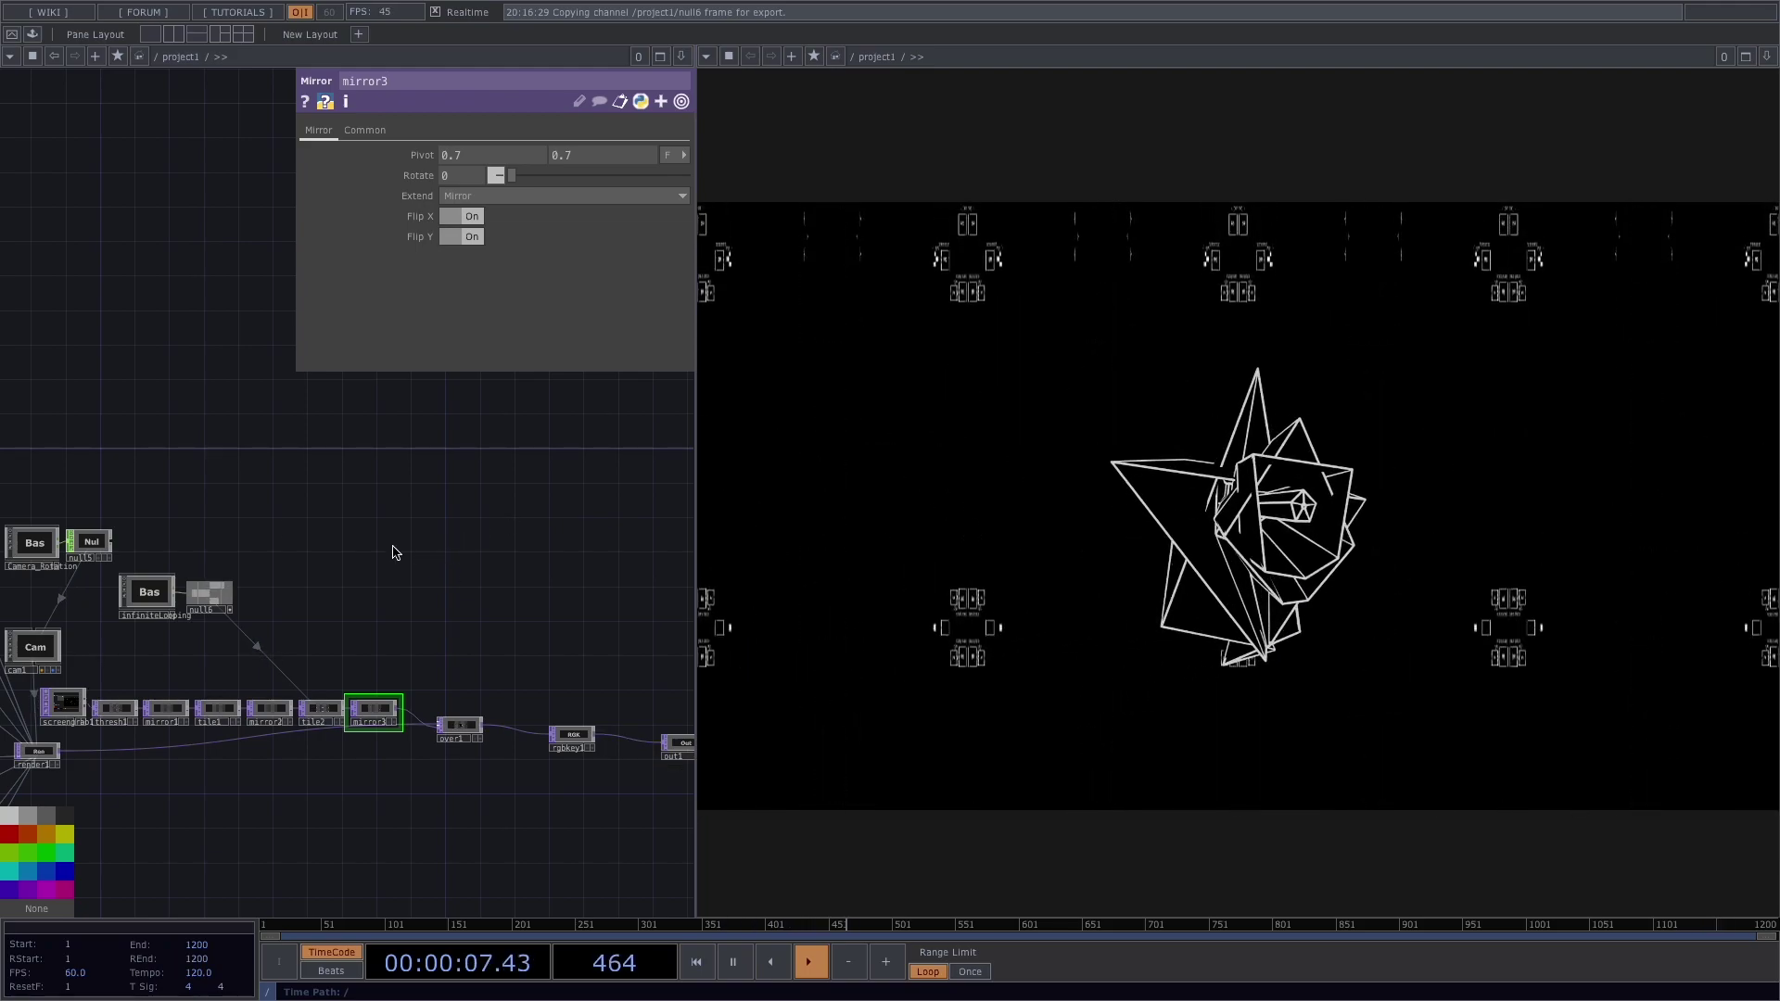
Step: Review the whole network, from the four shape branches through the render to the final TOP chain
{"action": "left_click_drag", "start_coordinate": [276, 512], "coordinate": [515, 478]}
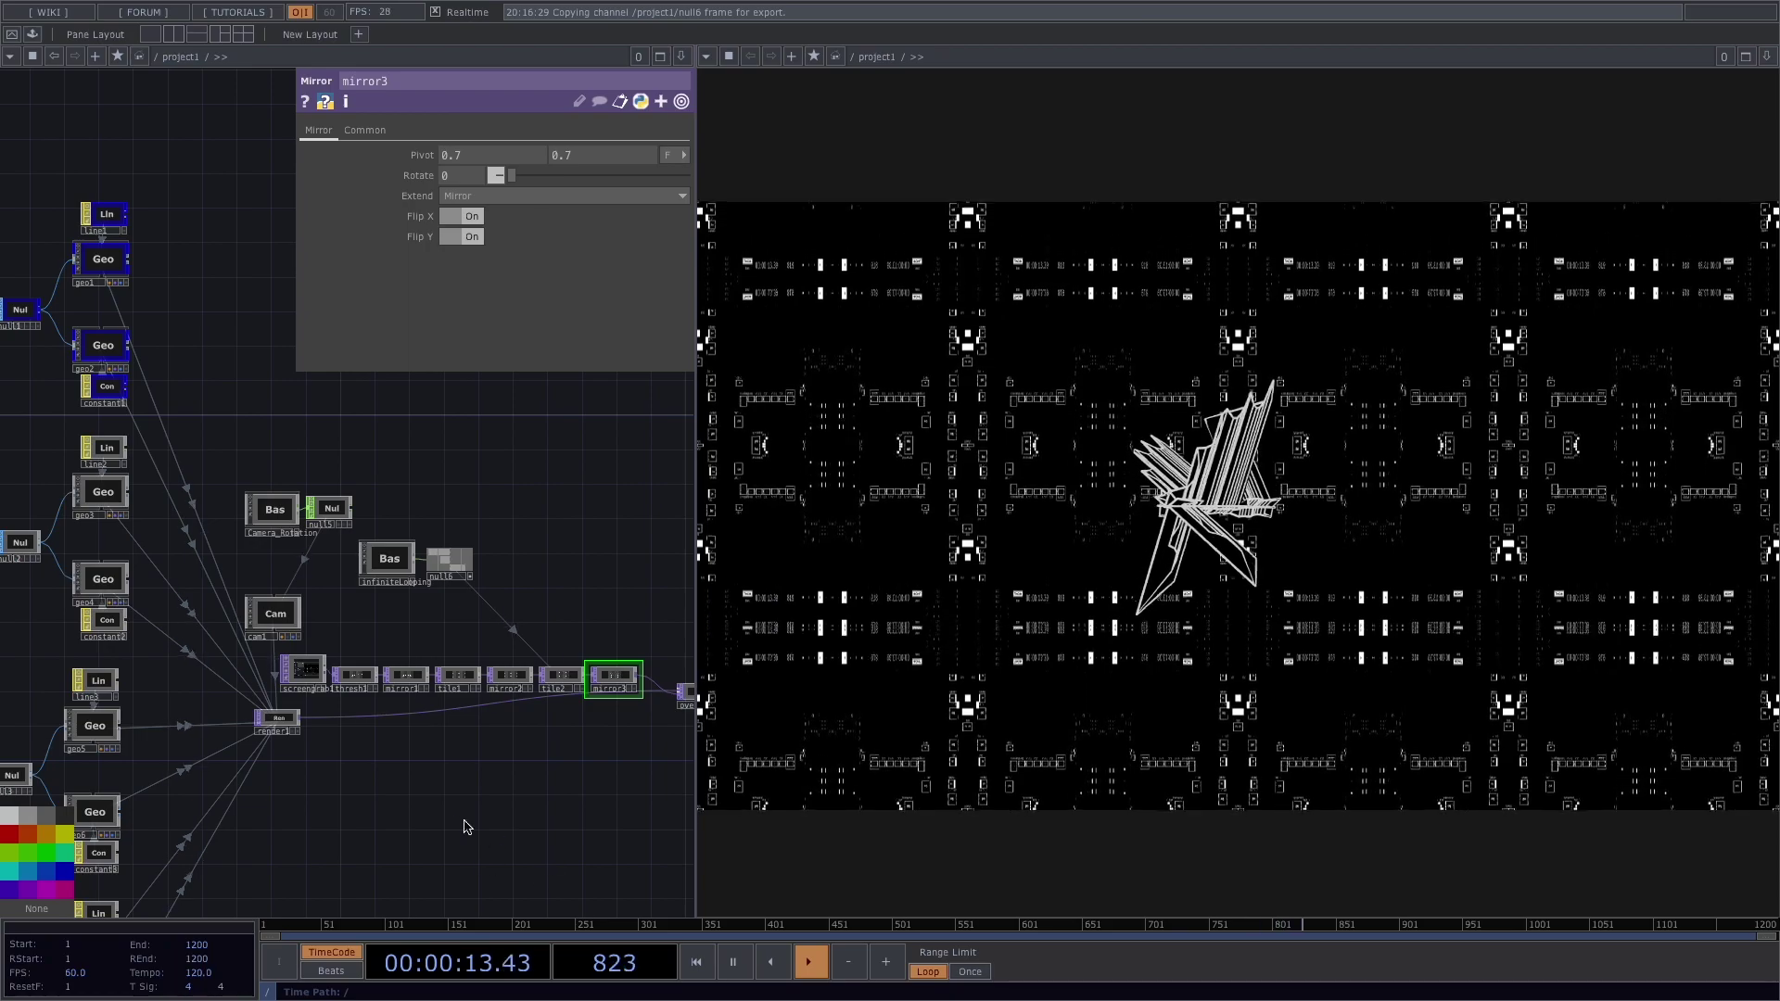
{"action": "left_click_drag", "start_coordinate": [310, 823], "coordinate": [556, 723]}
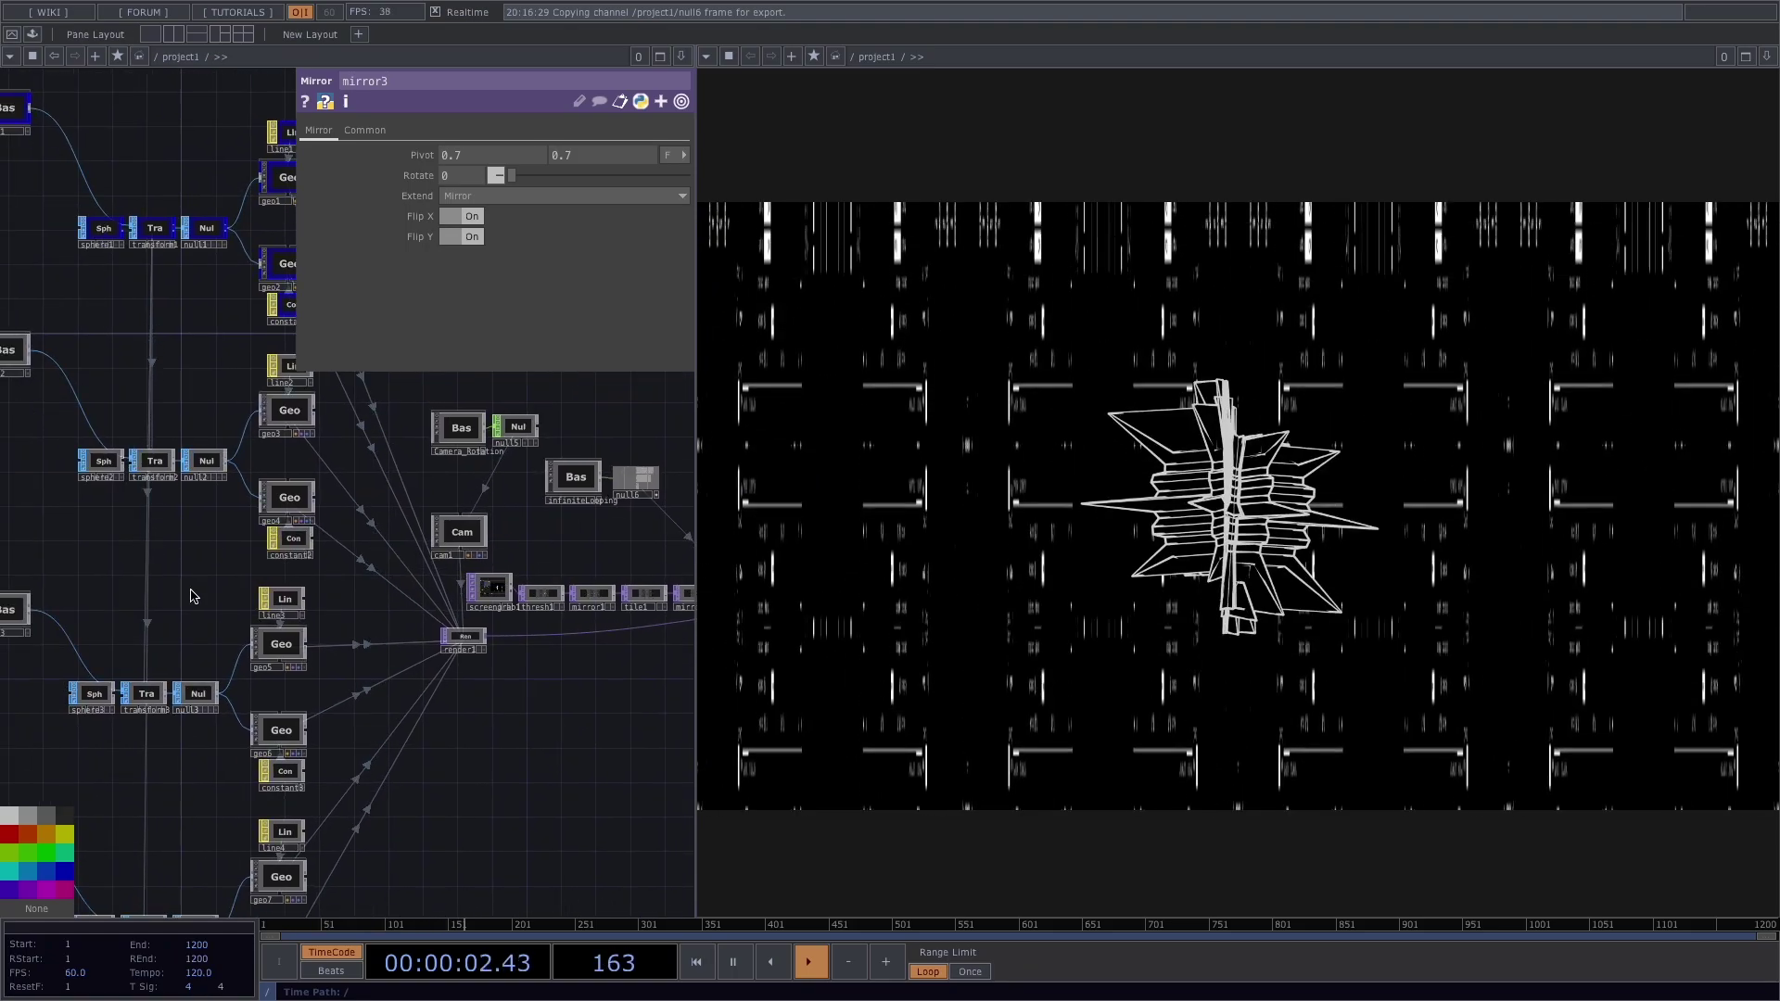
{"action": "left_click_drag", "start_coordinate": [81, 579], "coordinate": [0, 586]}
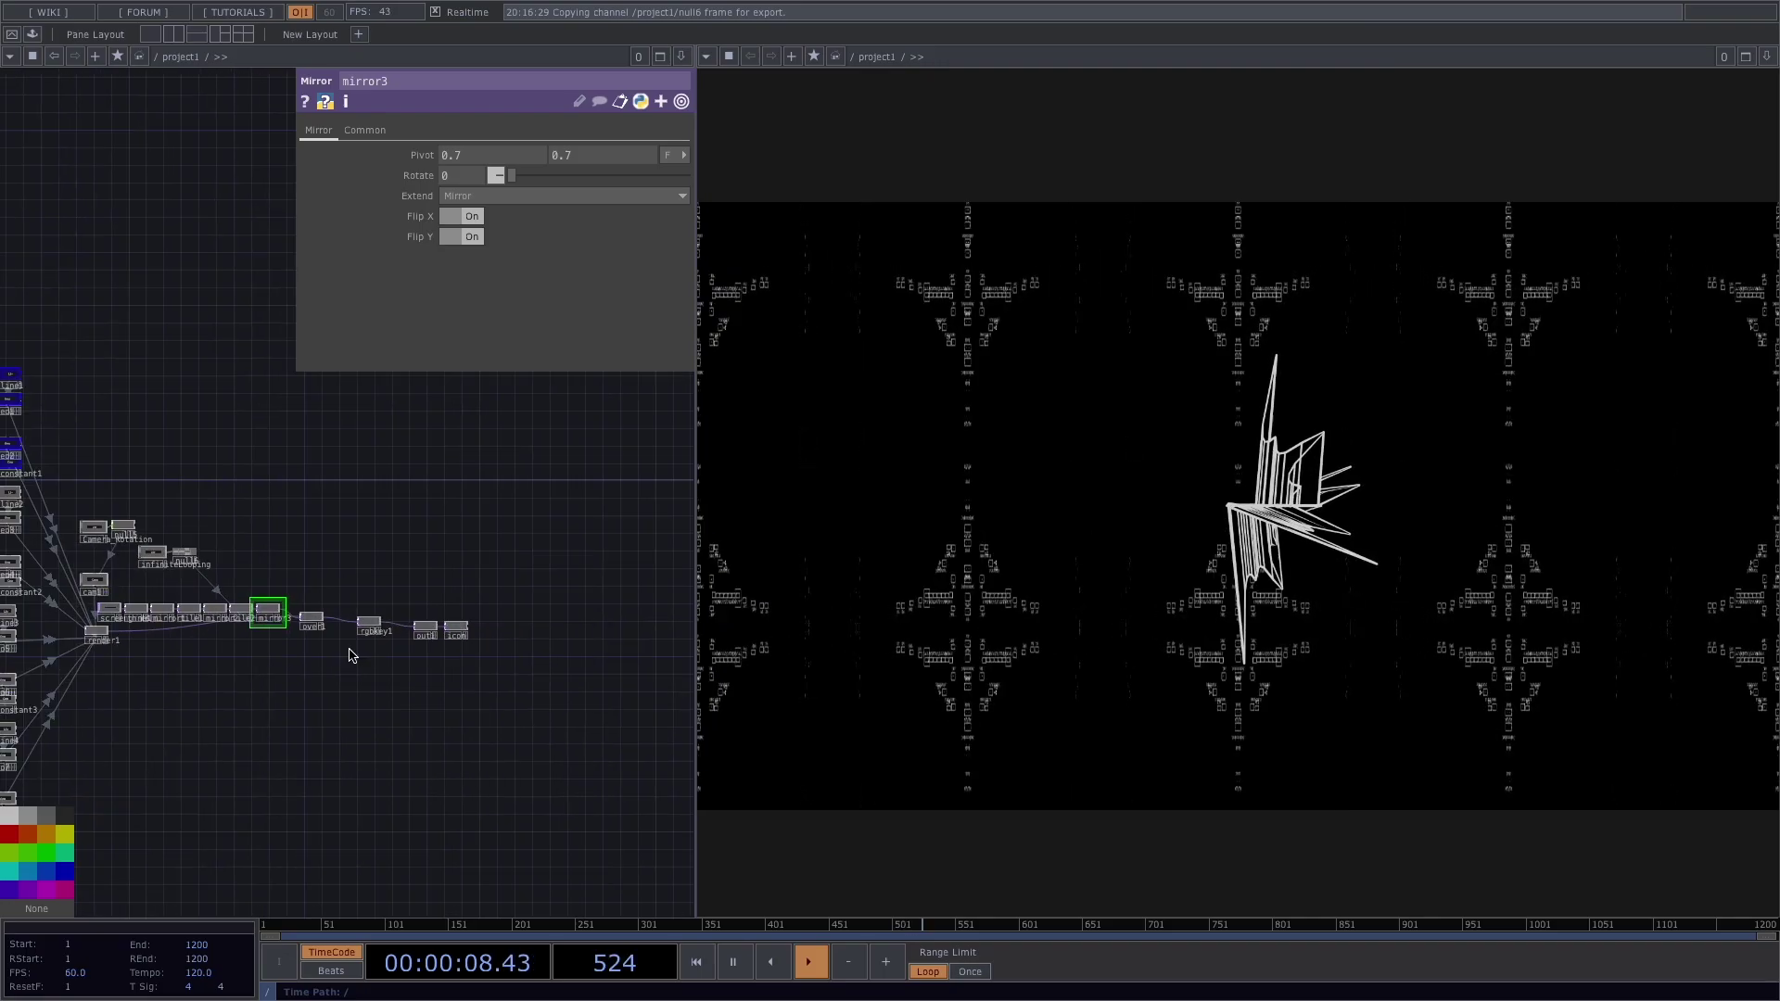
{"action": "scroll", "coordinate": [351, 654], "scroll_direction": "down", "scroll_amount": 6}
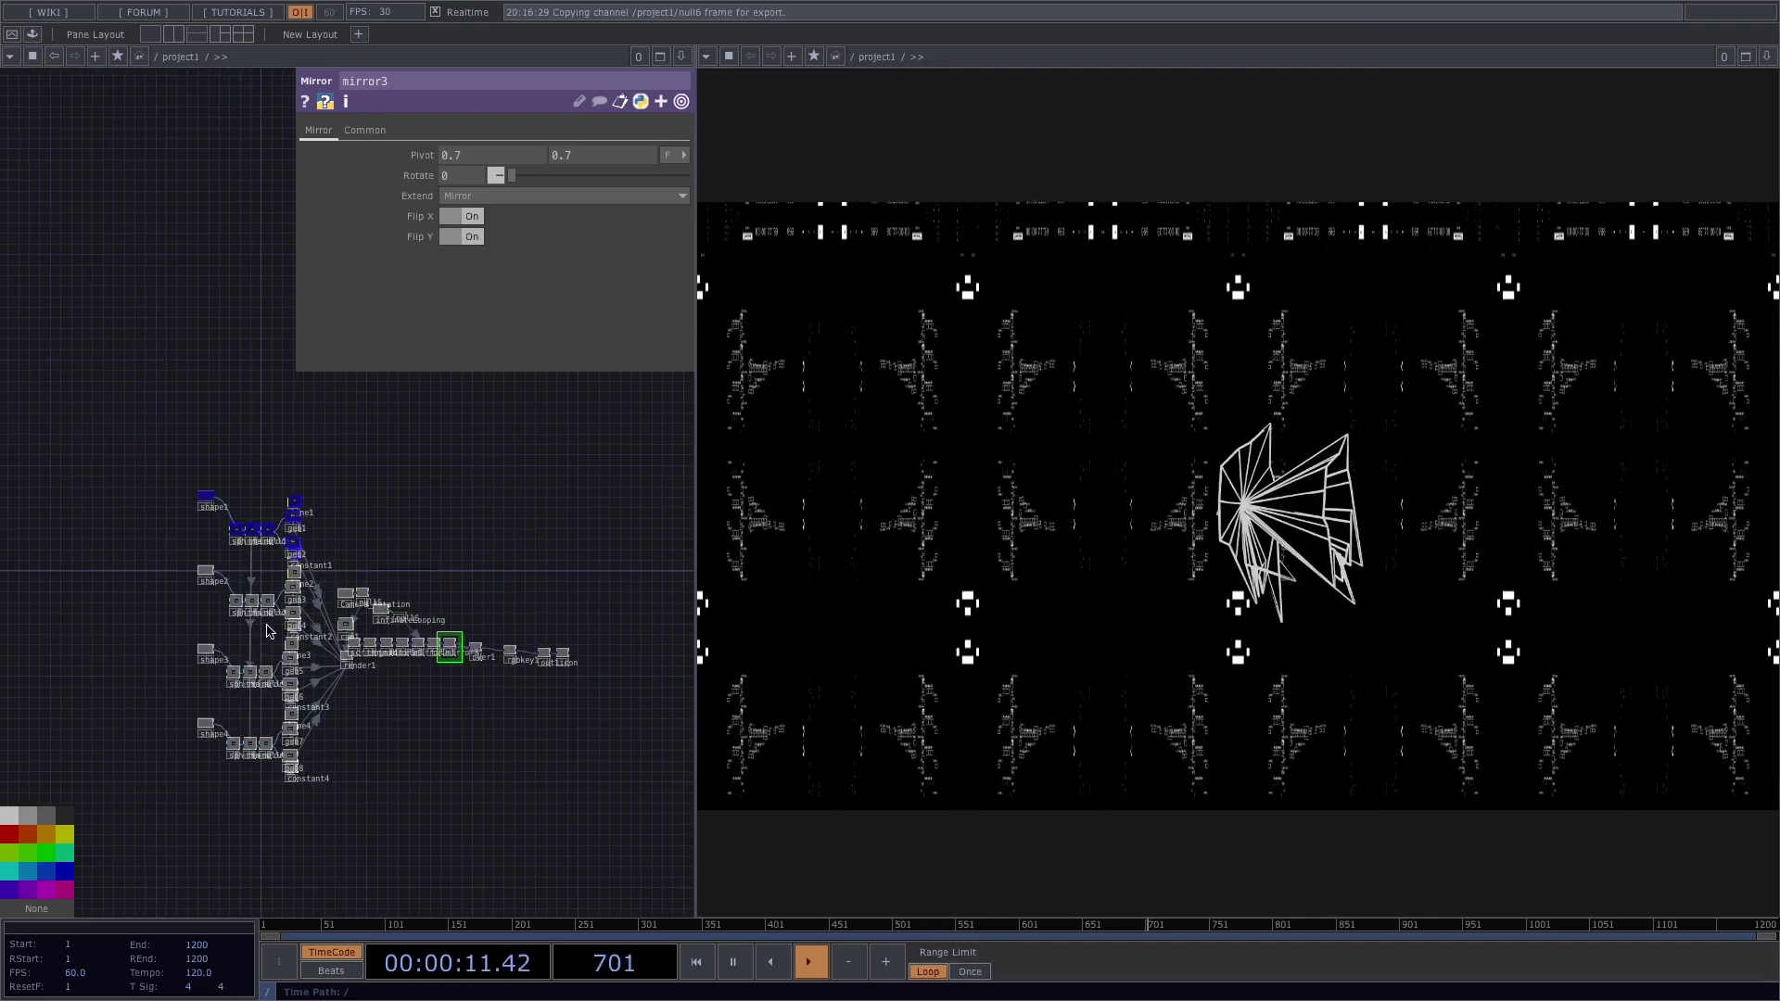
{"action": "scroll", "coordinate": [267, 631], "scroll_direction": "up", "scroll_amount": 10}
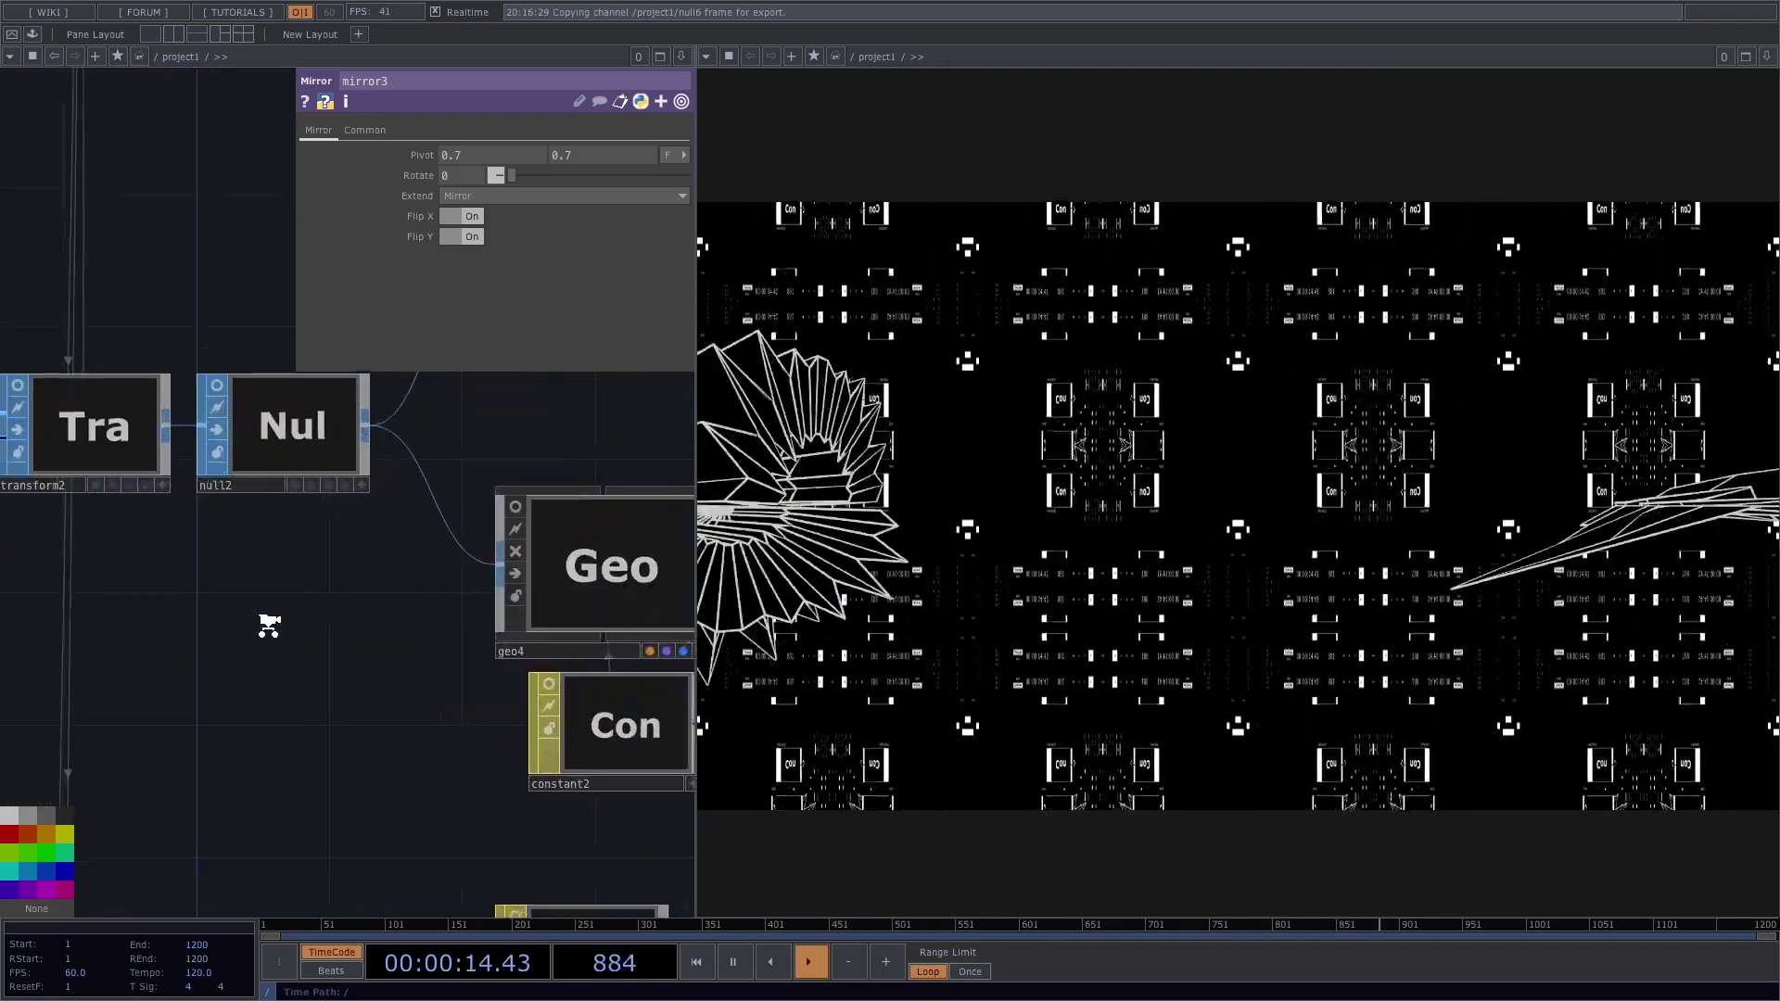
{"action": "scroll", "coordinate": [269, 626], "scroll_direction": "down", "scroll_amount": 2}
{"action": "scroll", "coordinate": [269, 626], "scroll_direction": "up", "scroll_amount": 6}
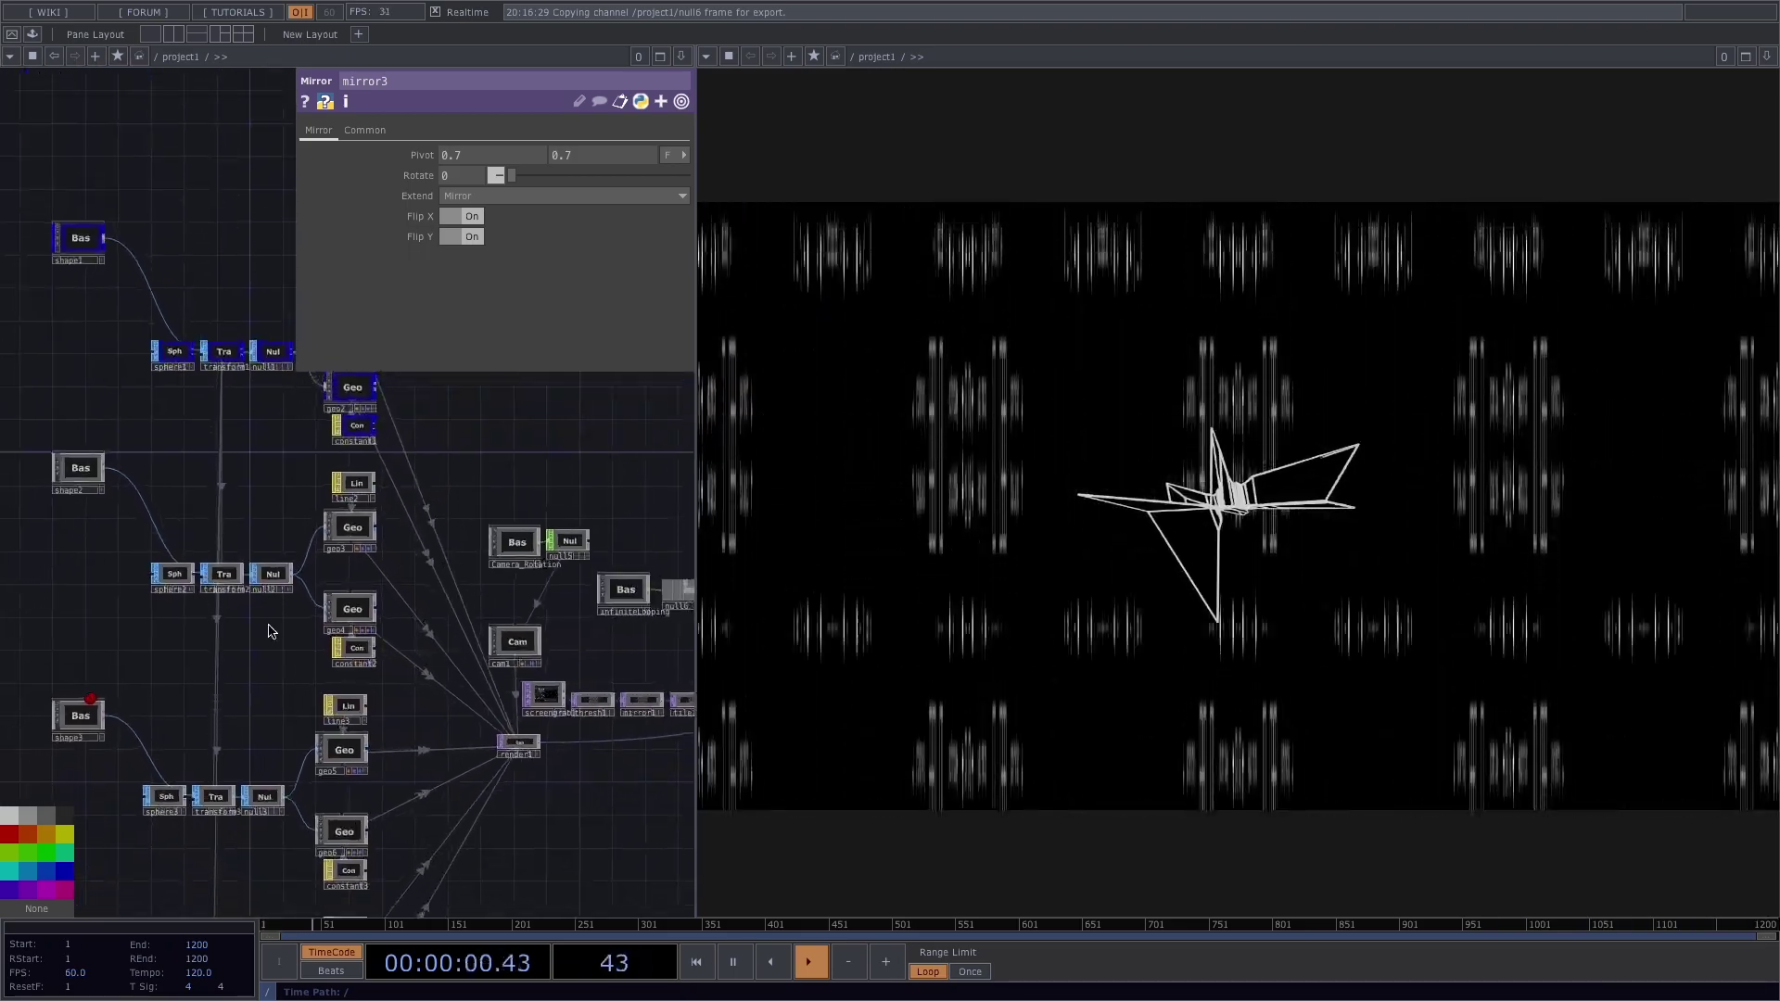
{"action": "scroll", "coordinate": [268, 626], "scroll_direction": "up", "scroll_amount": 3}
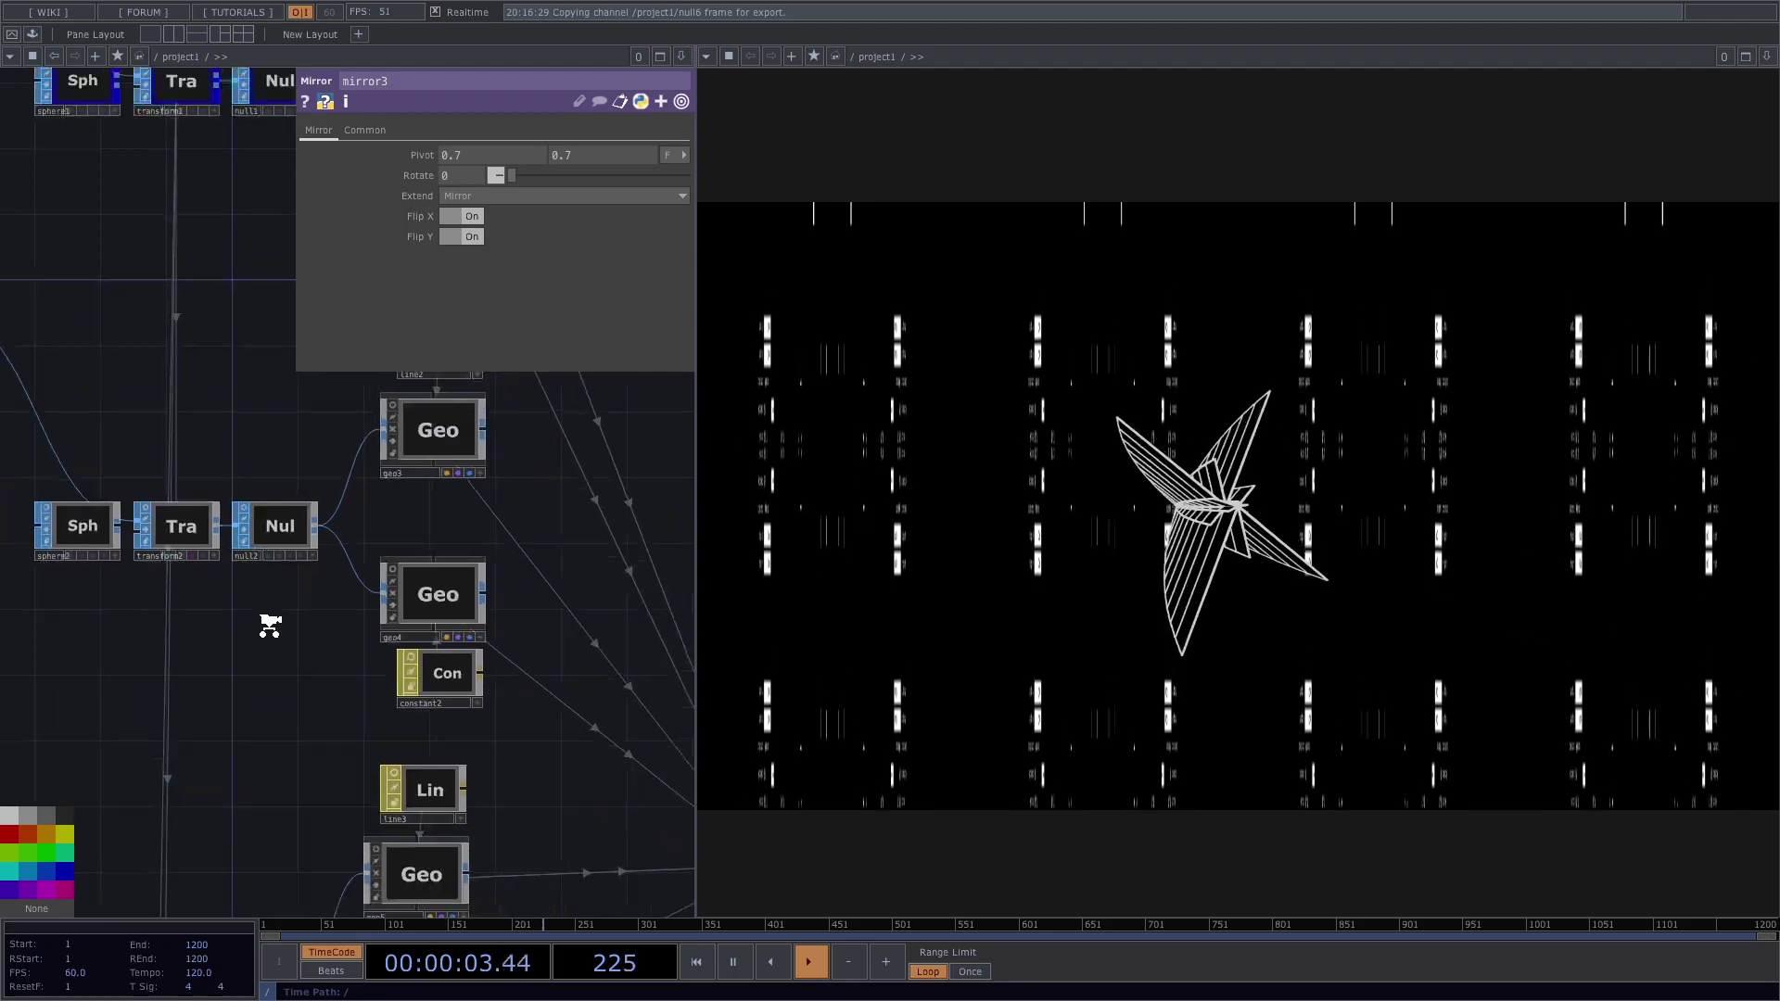